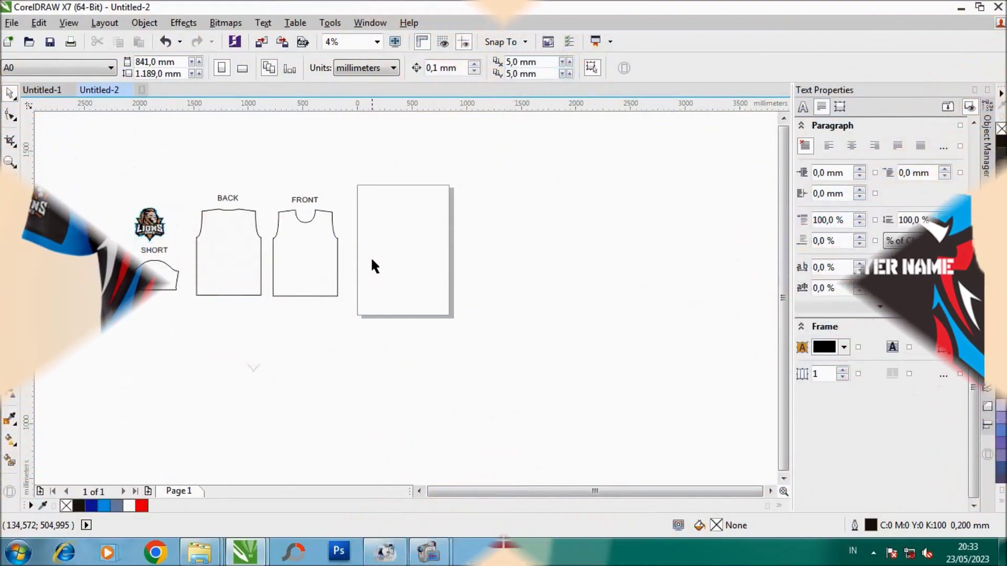
Step: Draw a rectangle over the FRONT jersey outline and widen its left side
scroll(255, 229, up, 1)
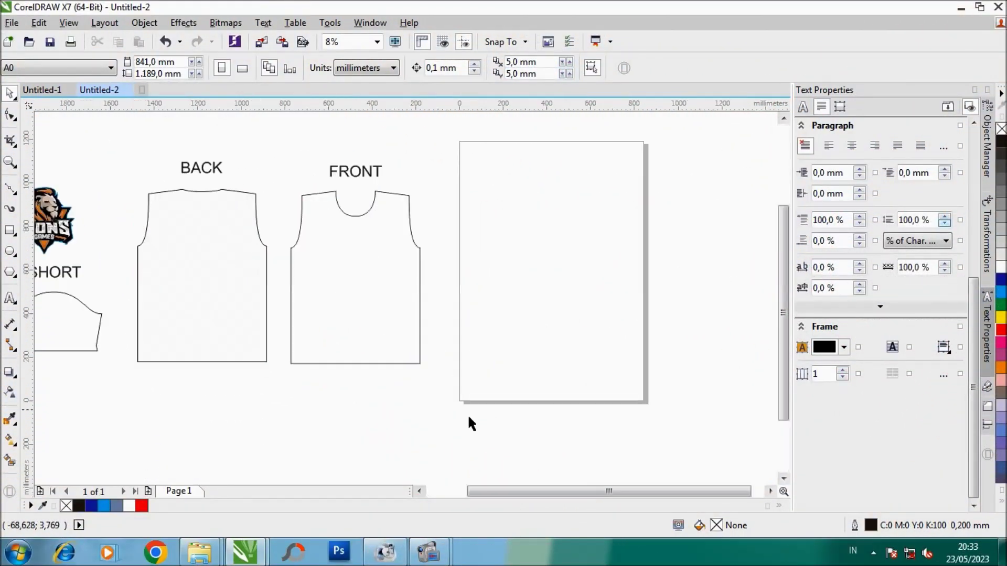
mouse_move(599, 491)
mouse_down()
mouse_move(572, 491)
mouse_move(619, 490)
mouse_up()
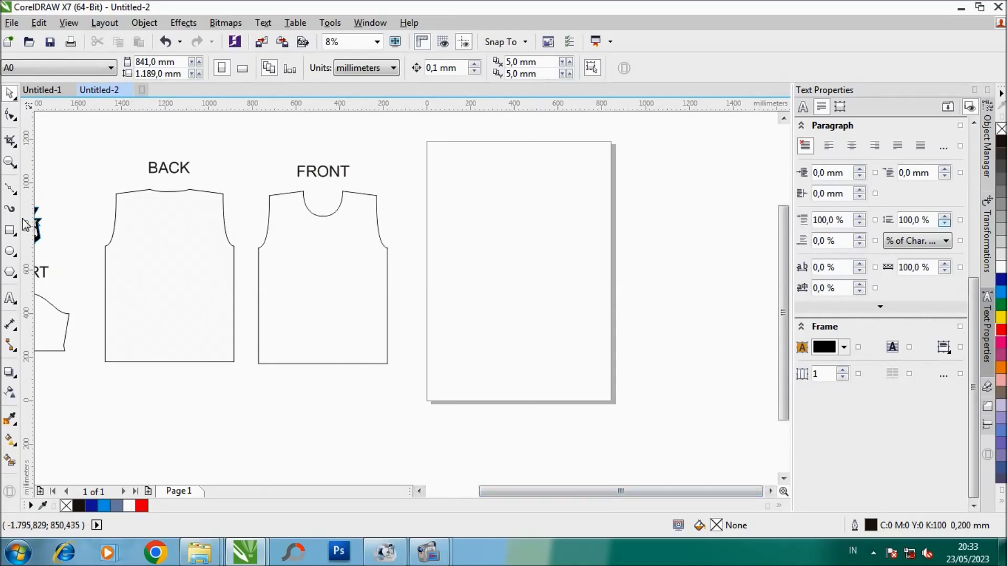
click(10, 229)
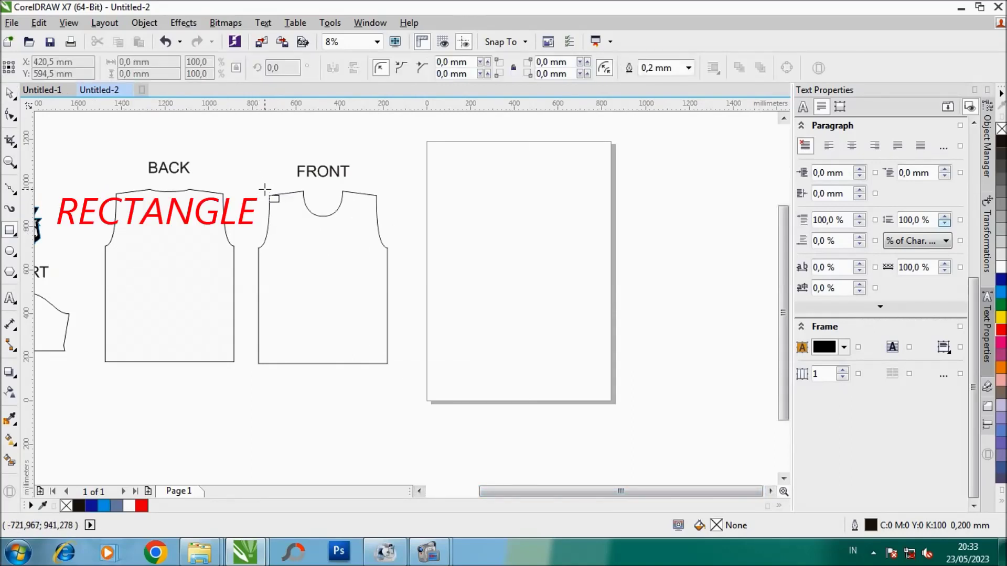
drag(265, 189, 388, 363)
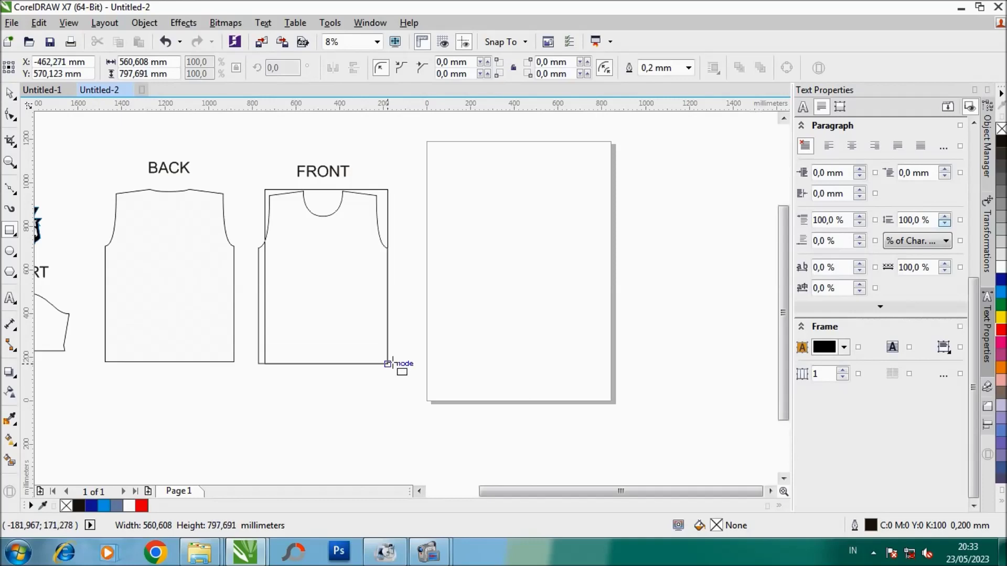
scroll(253, 273, up, 1)
drag(270, 284, 254, 286)
scroll(353, 270, down, 1)
scroll(347, 189, up, 1)
drag(405, 214, 403, 218)
click(404, 217)
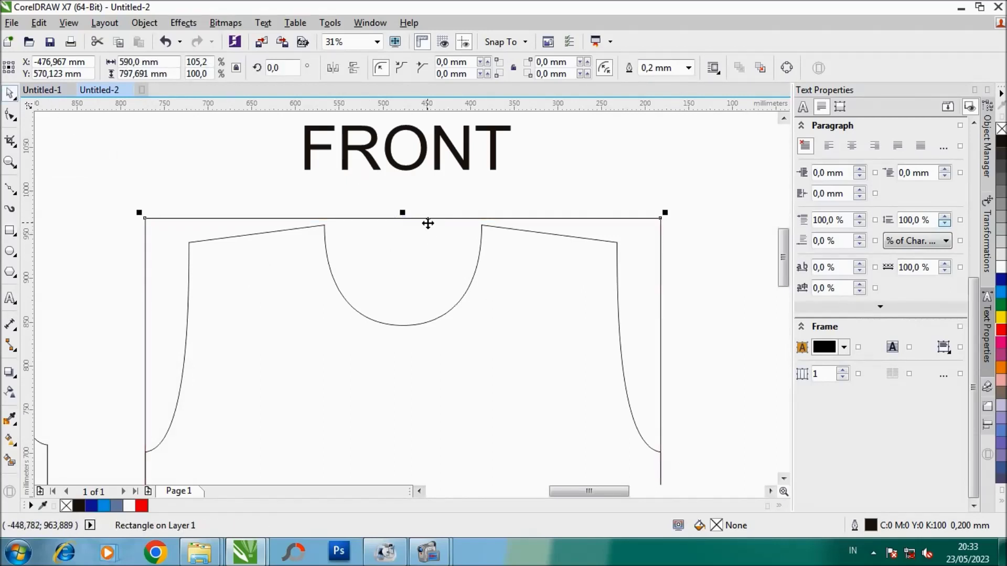
drag(403, 213, 406, 221)
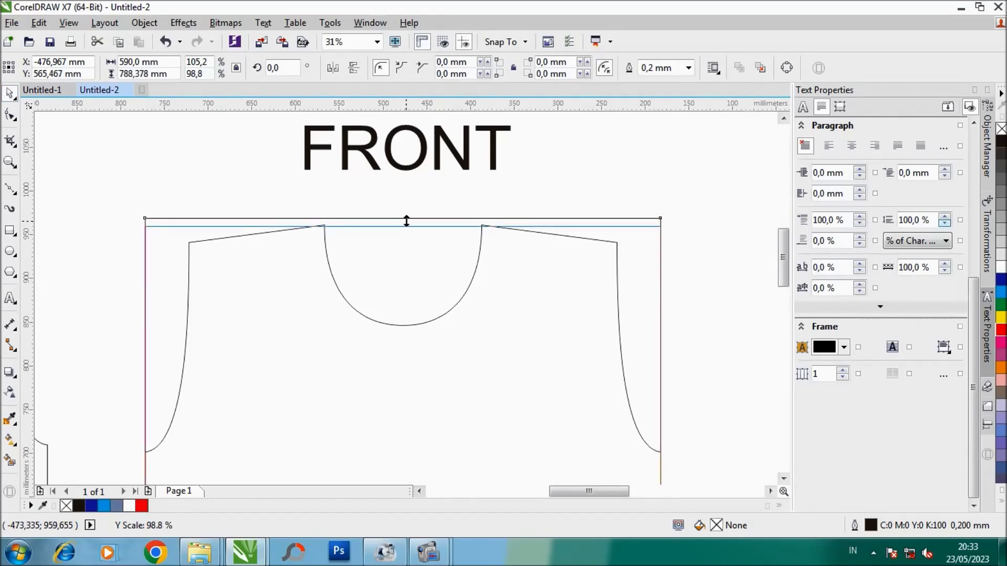
drag(406, 221, 406, 219)
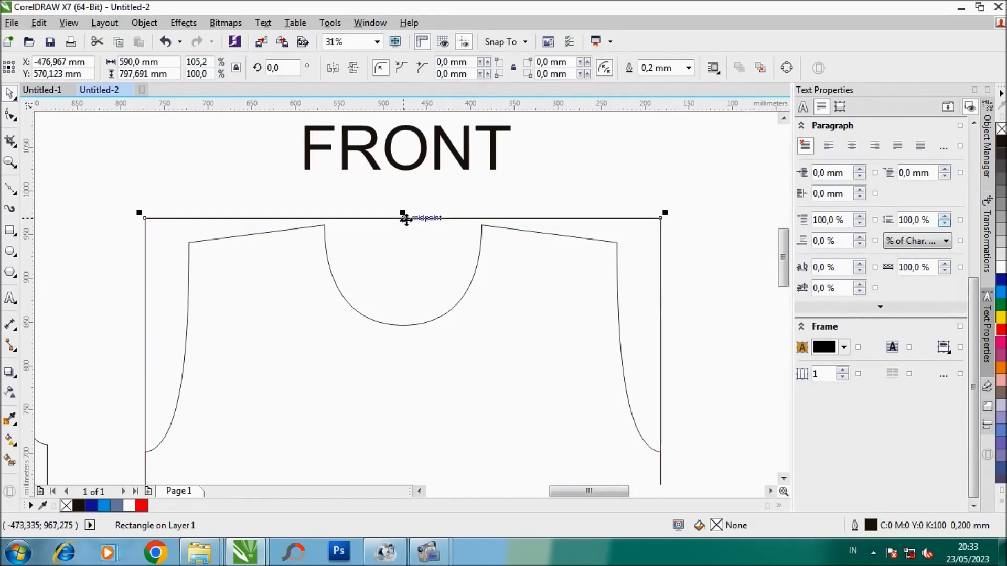
Step: Move the 590 × 797.691 mm rectangle onto the blank page and centre it
scroll(406, 212, down, 3)
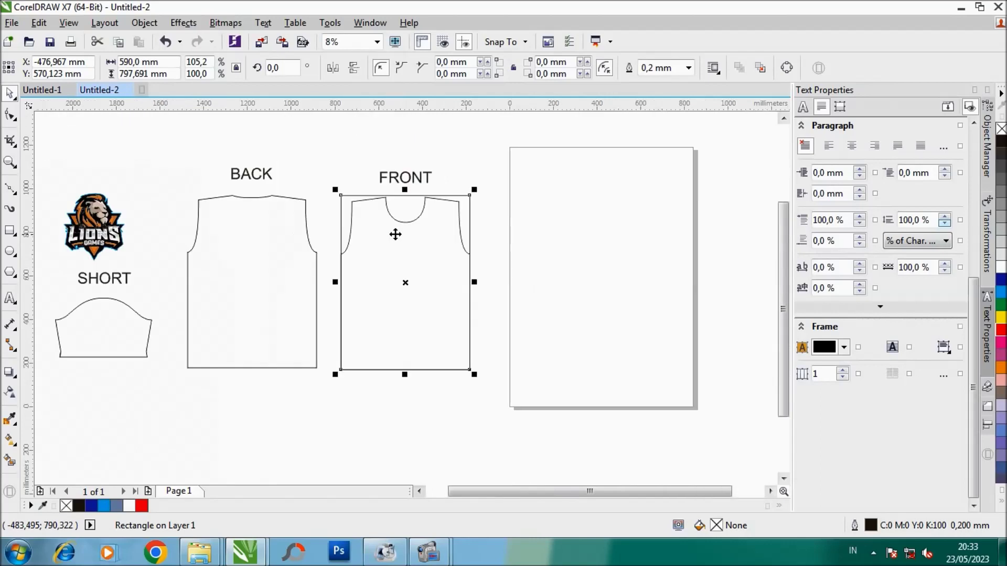
drag(409, 271, 554, 272)
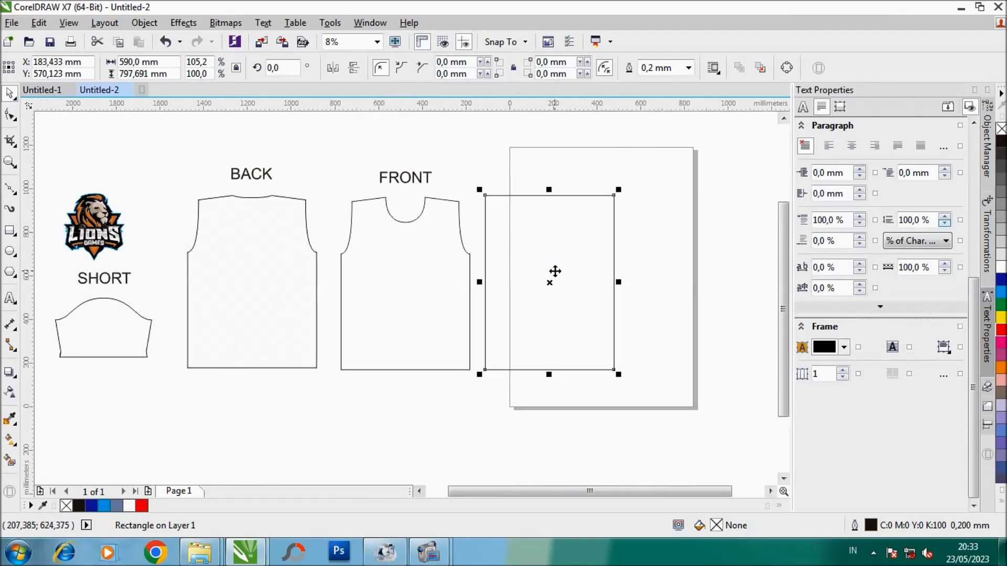
key(p)
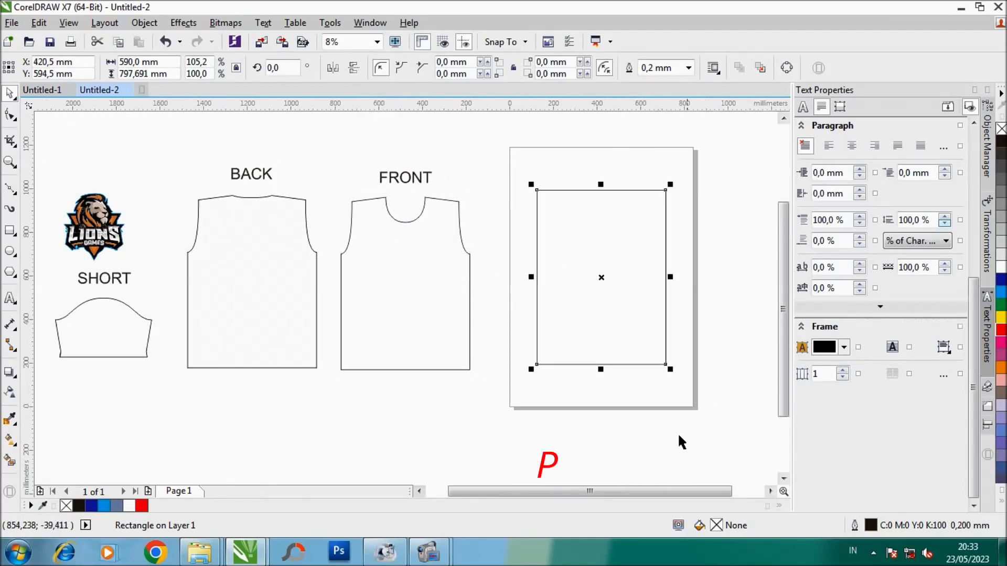
Step: Move a vertical guideline to the page centre at 420.5 mm
drag(643, 486, 675, 491)
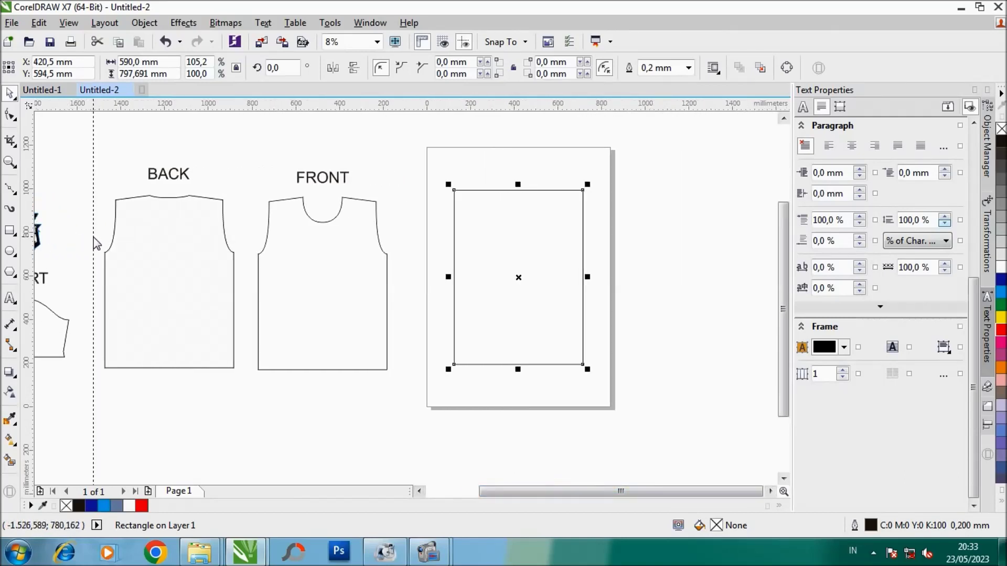
click(93, 237)
key(p)
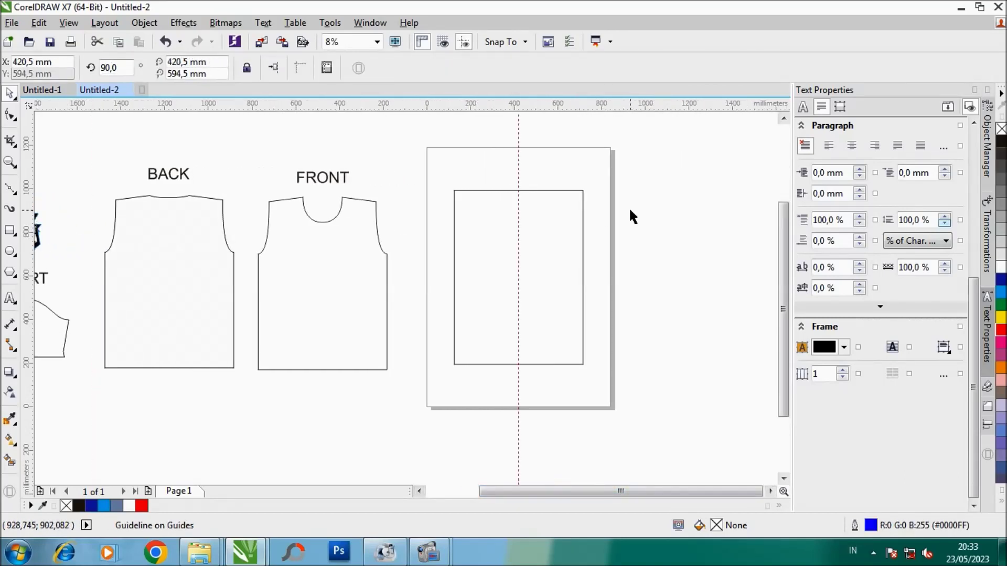
click(629, 210)
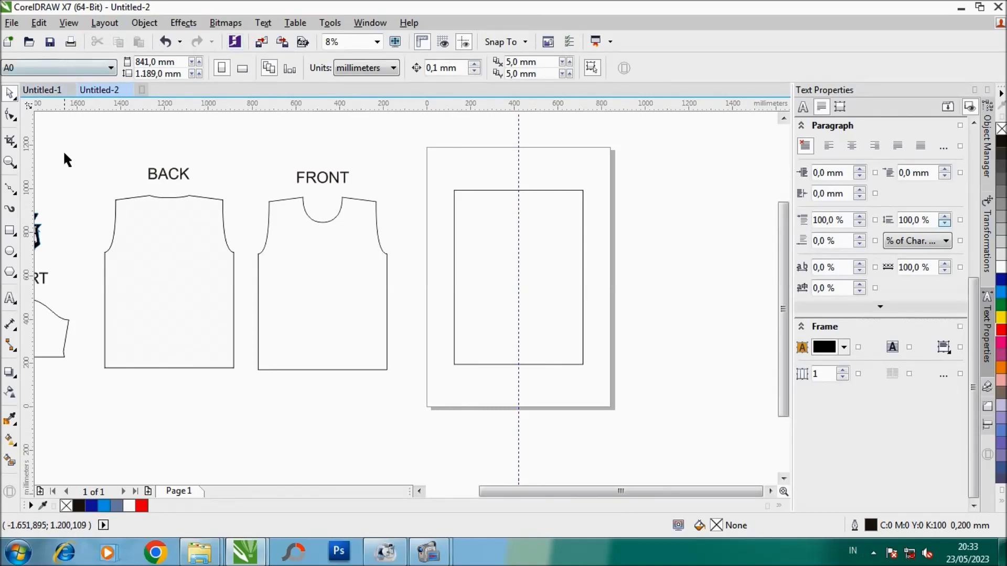
click(11, 189)
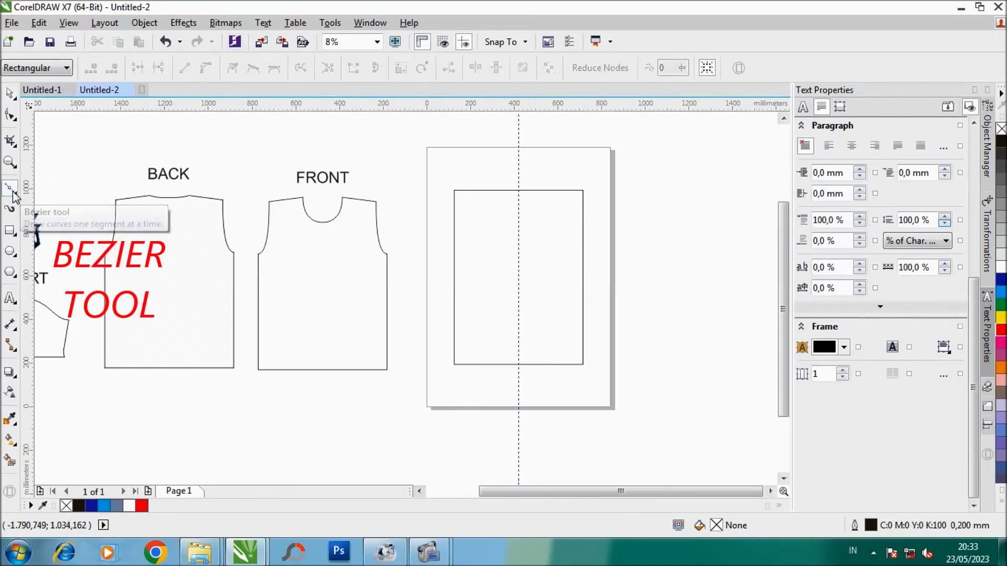
Step: Draw a six-node Bezier path from the rectangle's top-edge midpoint down and out to the left
scroll(519, 187, up, 2)
scroll(521, 184, up, 2)
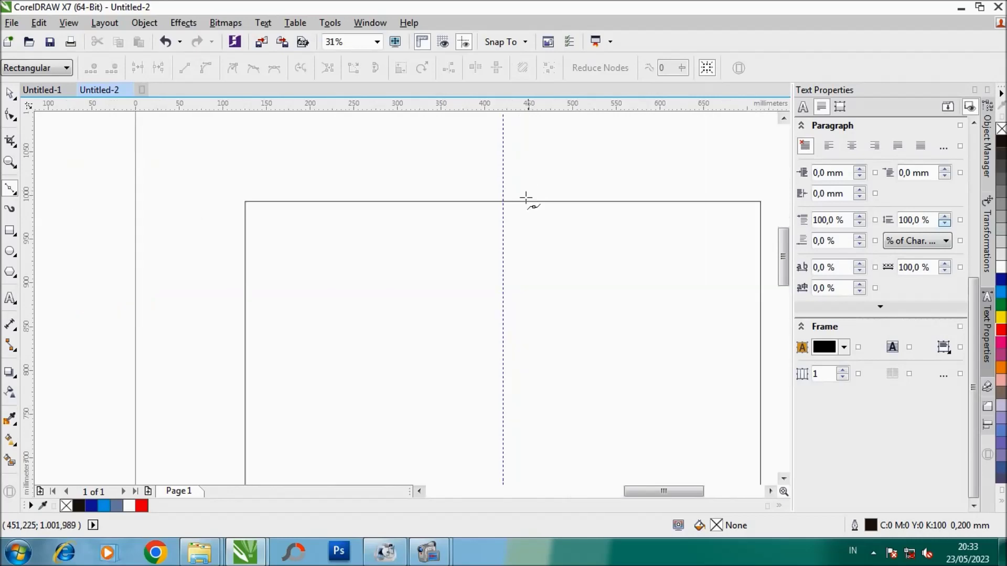
click(502, 201)
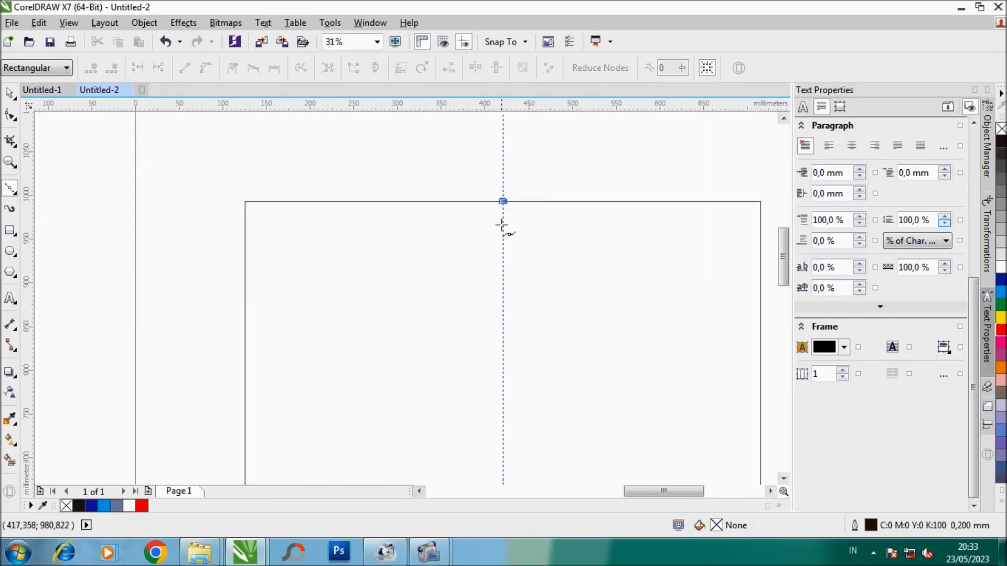
click(502, 256)
click(362, 288)
click(345, 328)
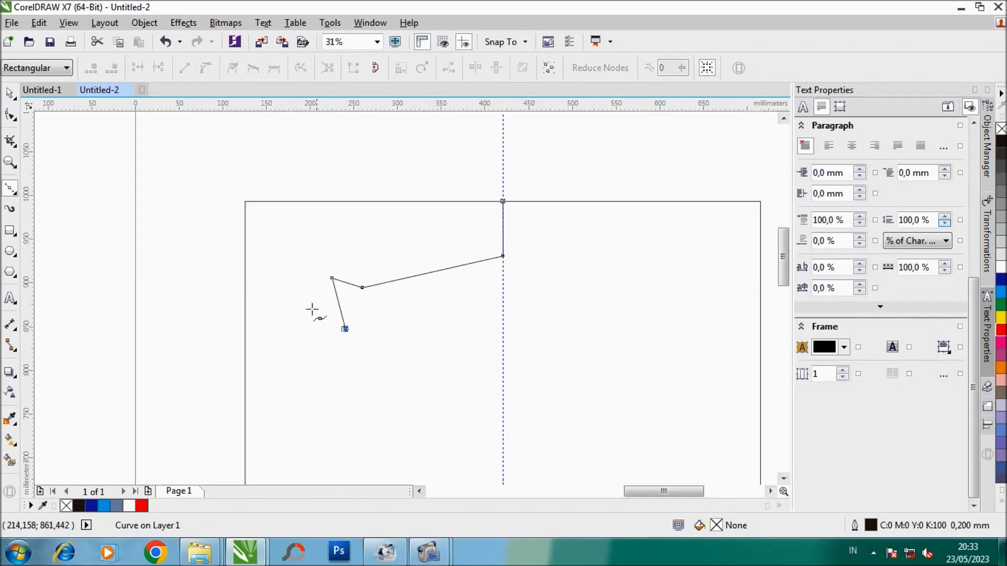
click(226, 261)
key(F10)
Step: Convert the upper, notch and long left segments to curves and bend them into arcs
scroll(410, 262, up, 1)
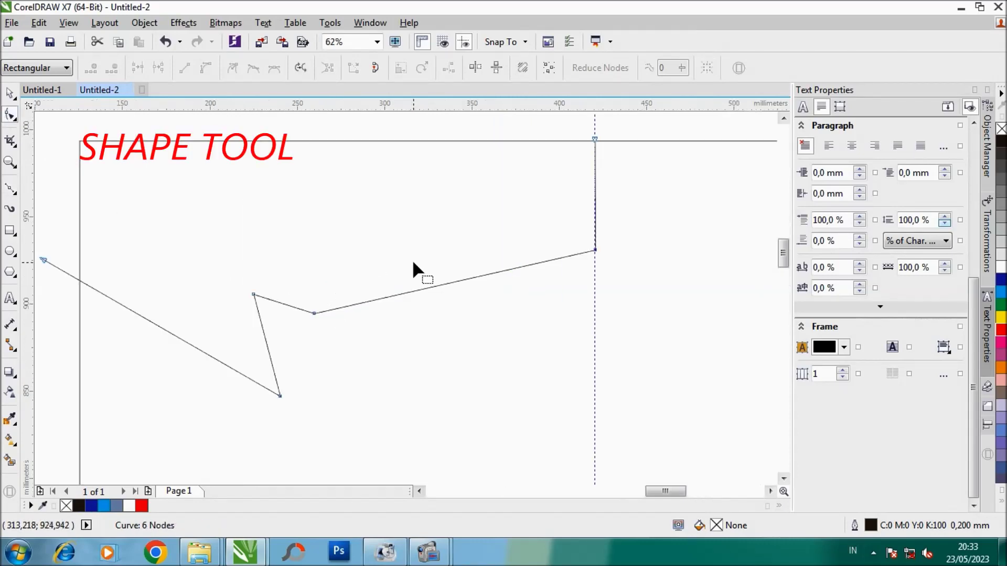
right_click(423, 289)
click(506, 92)
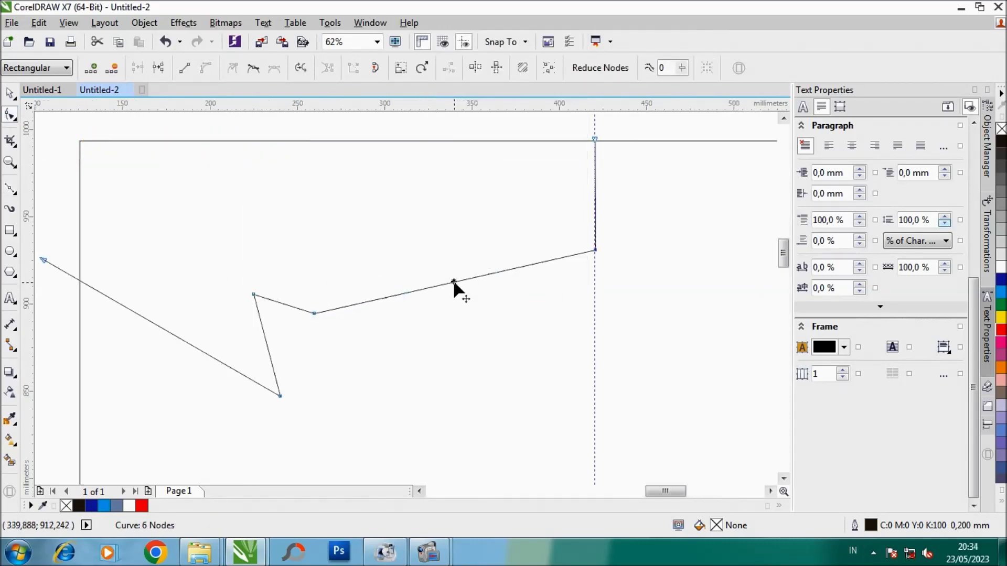
drag(455, 284, 393, 286)
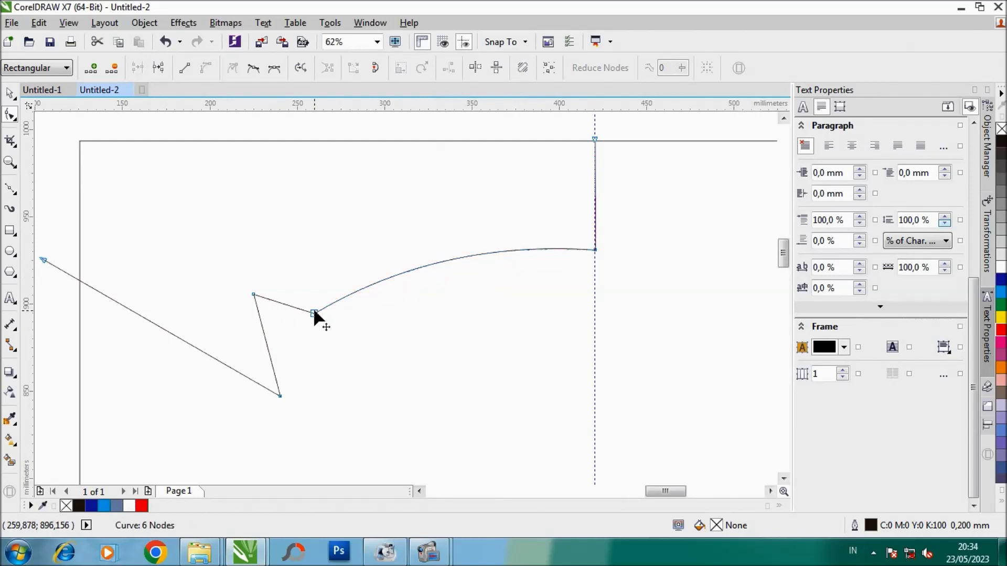
drag(313, 314, 306, 318)
right_click(262, 325)
click(293, 131)
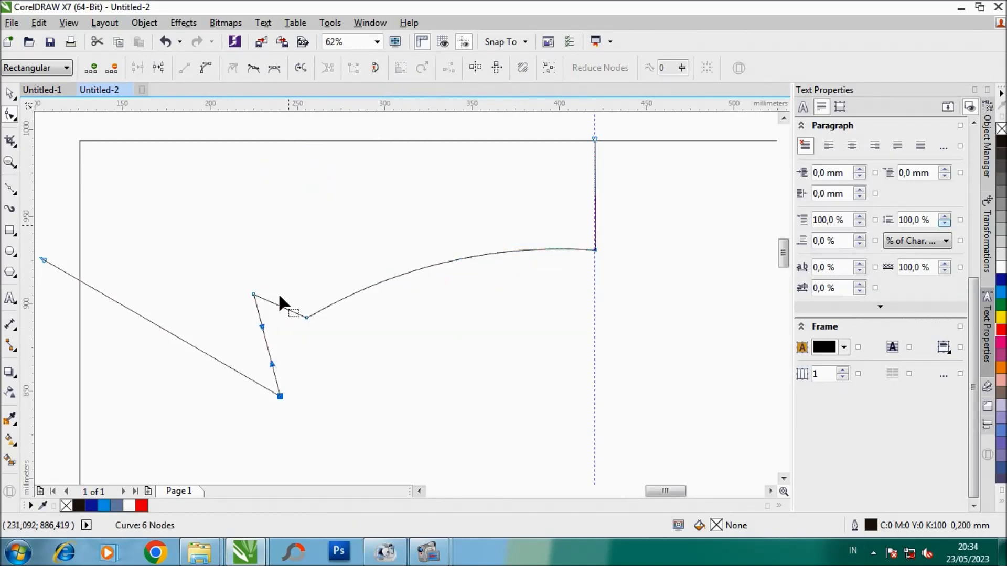
drag(266, 343, 242, 353)
right_click(229, 366)
click(270, 166)
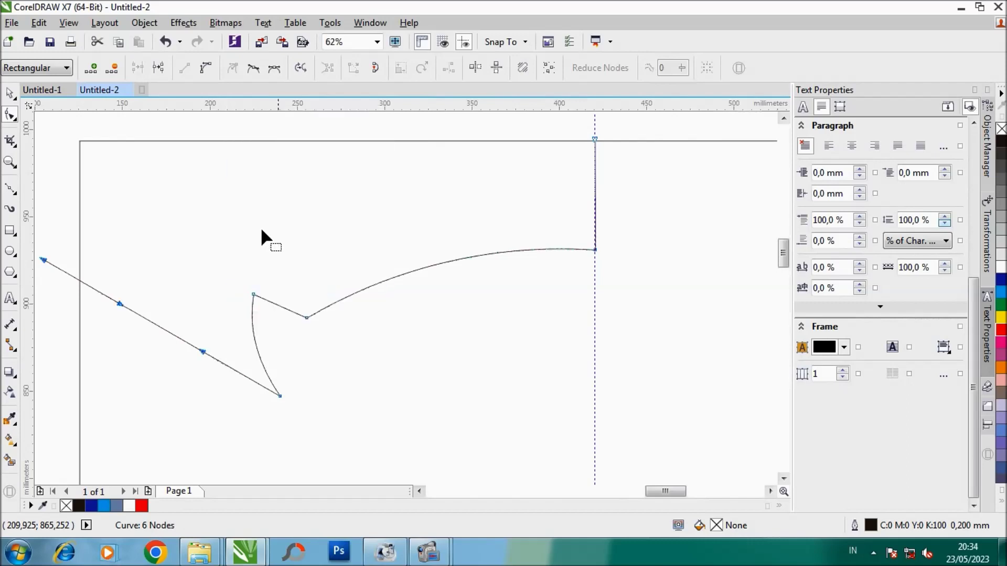
scroll(243, 278, down, 2)
mouse_move(223, 312)
mouse_down()
mouse_move(147, 266)
mouse_move(143, 248)
mouse_move(166, 288)
mouse_up()
Step: Move the notch node down-left and pull the upper-left tip node upward
scroll(263, 297, up, 1)
scroll(260, 294, down, 1)
scroll(259, 291, up, 1)
scroll(259, 290, up, 1)
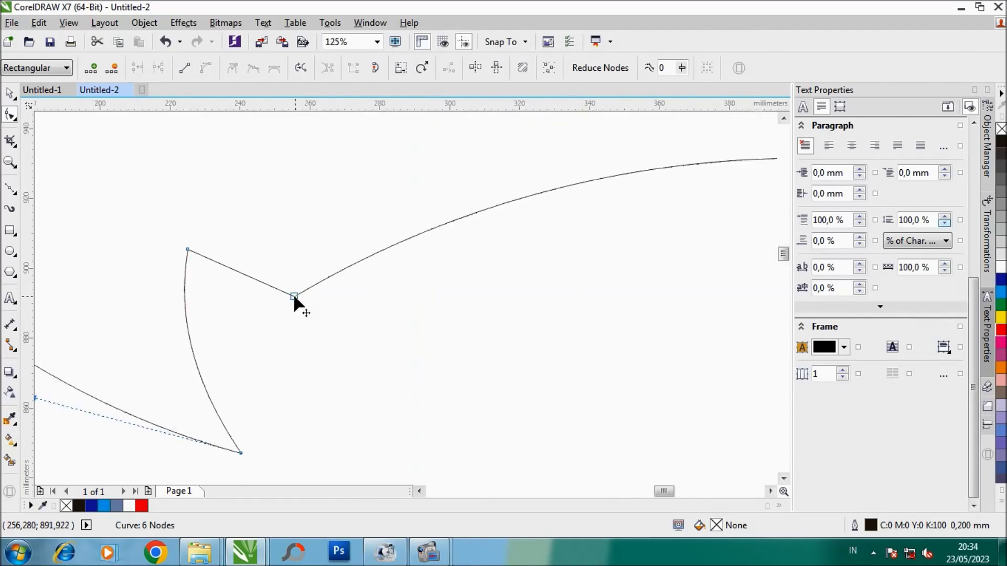
drag(294, 297, 270, 310)
drag(188, 250, 190, 230)
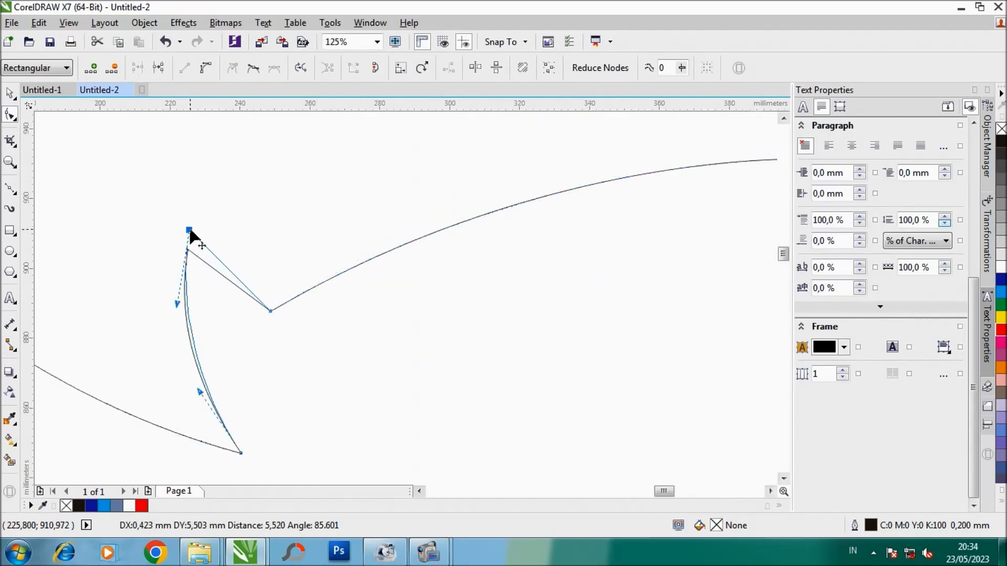
scroll(235, 215, down, 1)
scroll(241, 234, down, 1)
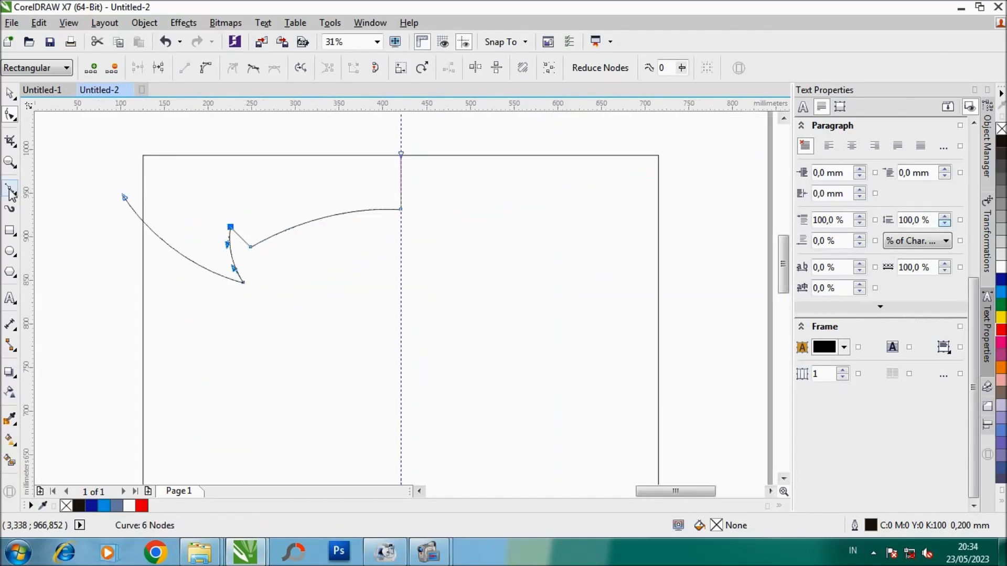
click(283, 272)
scroll(315, 246, up, 1)
click(482, 186)
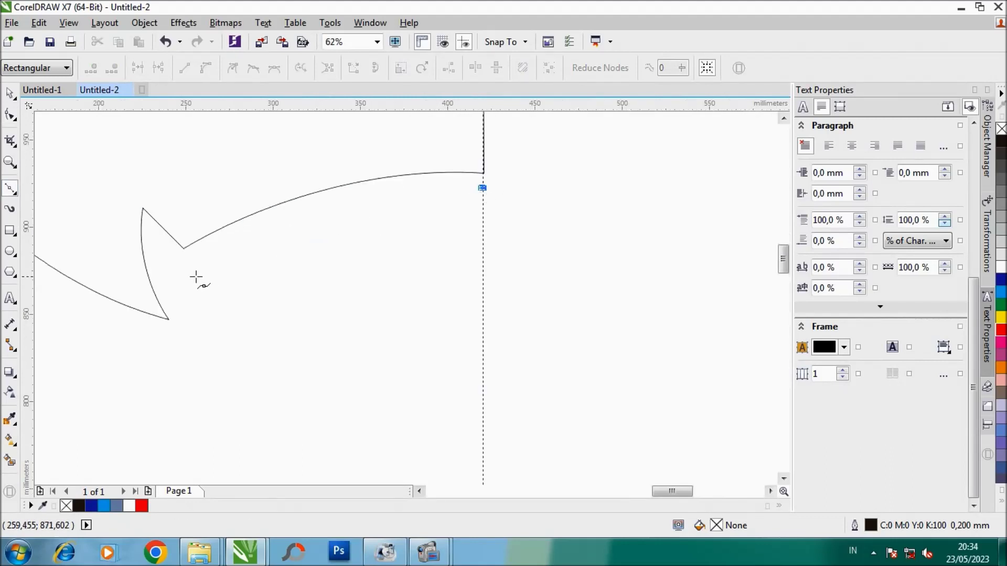
Step: Add the inner-edge, tip and lower nodes, closing the shape back at the guideline
click(187, 268)
click(160, 255)
click(213, 356)
click(482, 188)
Step: Curve the claw's middle segment parallel to the outer arc and reshape it near the right tip
scroll(482, 189, up, 2)
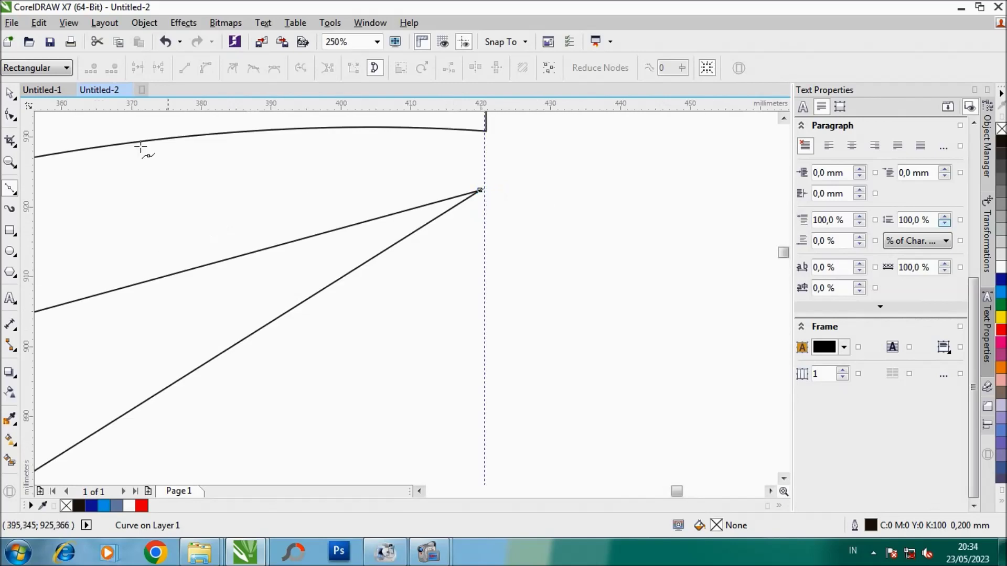
click(480, 190)
scroll(480, 190, down, 2)
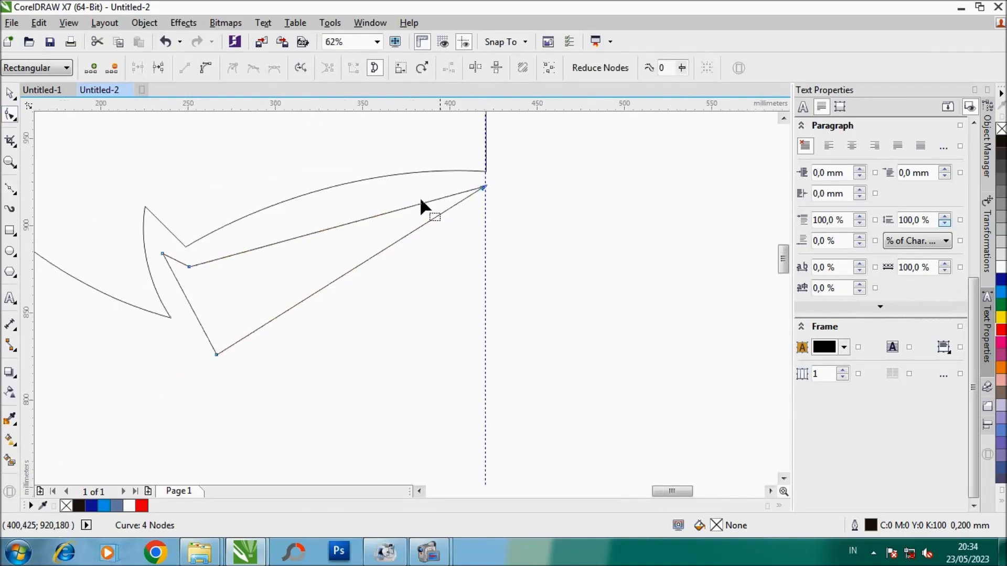
scroll(375, 222, up, 1)
right_click(375, 223)
click(433, 283)
scroll(379, 246, down, 1)
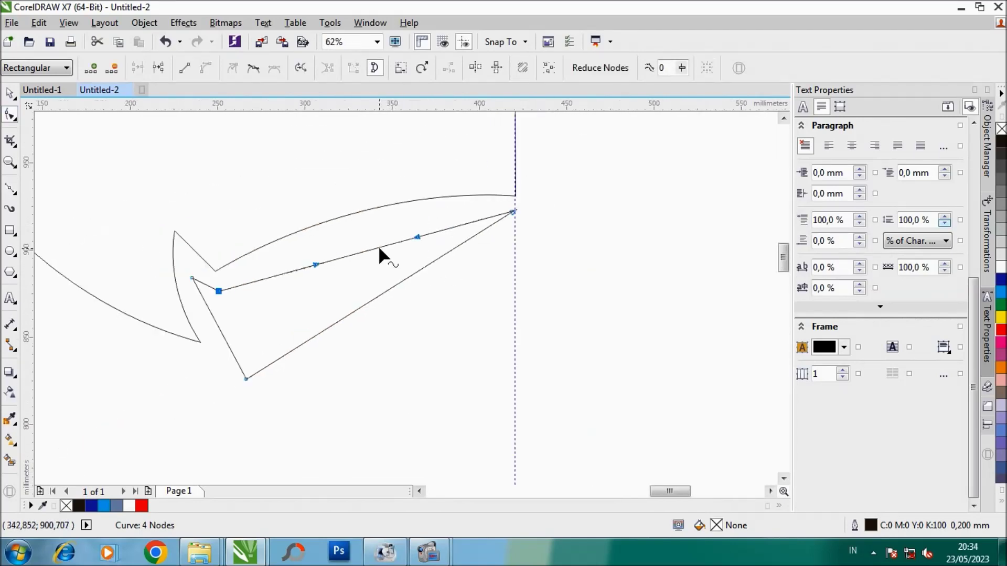
drag(378, 246, 378, 236)
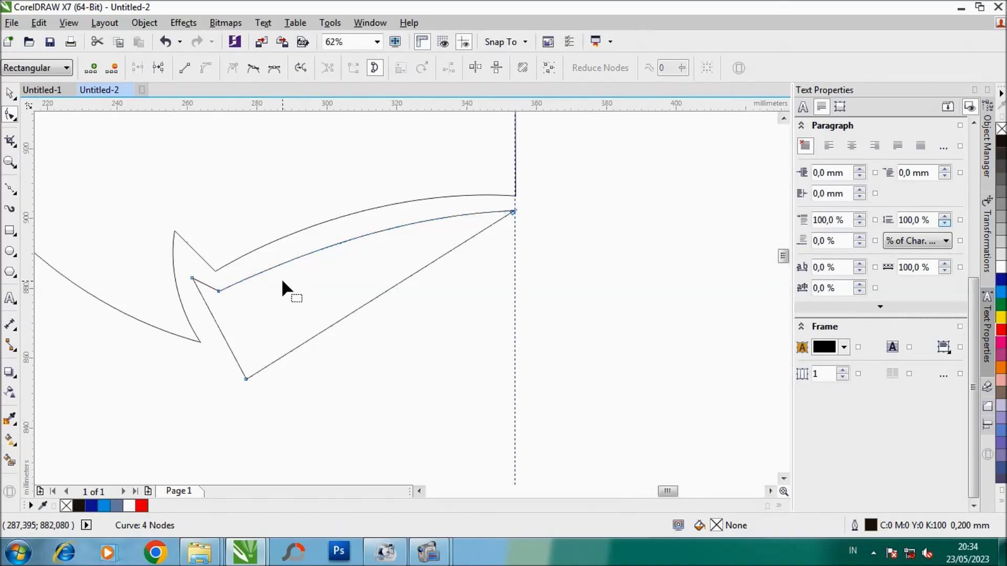
click(525, 209)
drag(429, 213, 431, 209)
scroll(226, 287, up, 2)
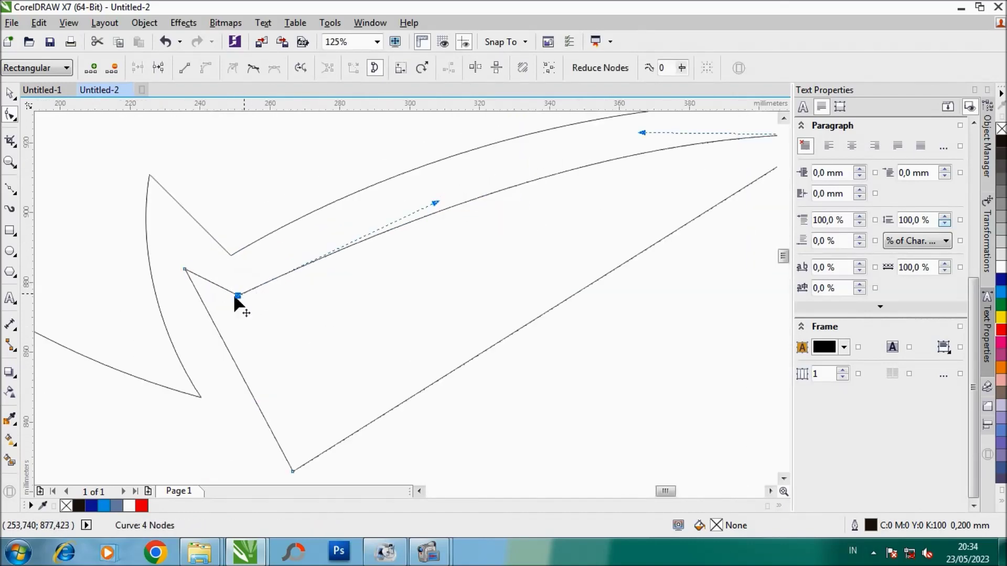
drag(236, 295, 237, 304)
Step: Convert the claw's lower and top left segments to curves and bend them
right_click(203, 310)
key(Escape)
right_click(205, 314)
click(288, 121)
mouse_move(221, 333)
mouse_down()
mouse_move(205, 346)
mouse_move(254, 411)
mouse_move(240, 421)
mouse_up()
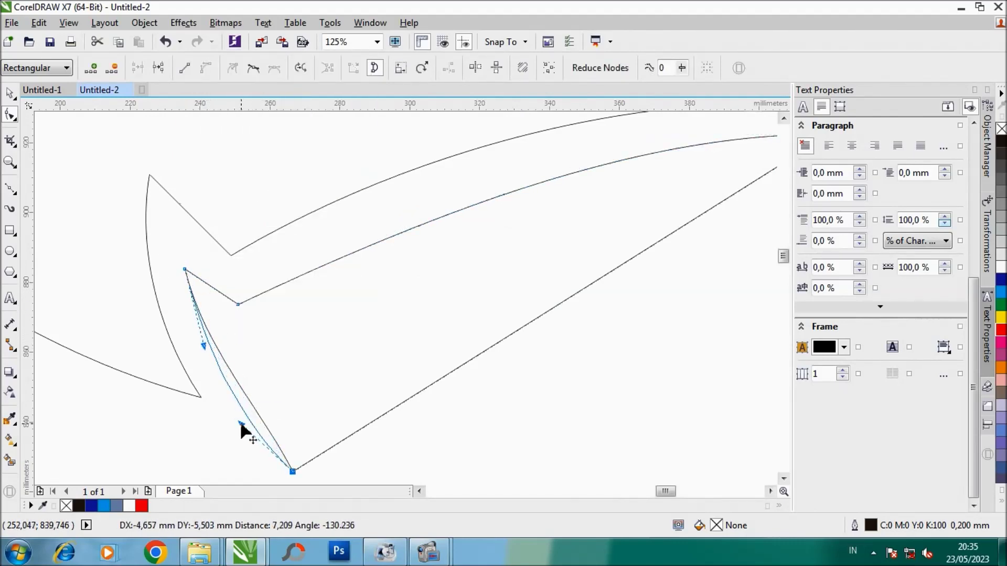
right_click(196, 276)
click(237, 340)
scroll(225, 304, up, 3)
drag(215, 289, 232, 274)
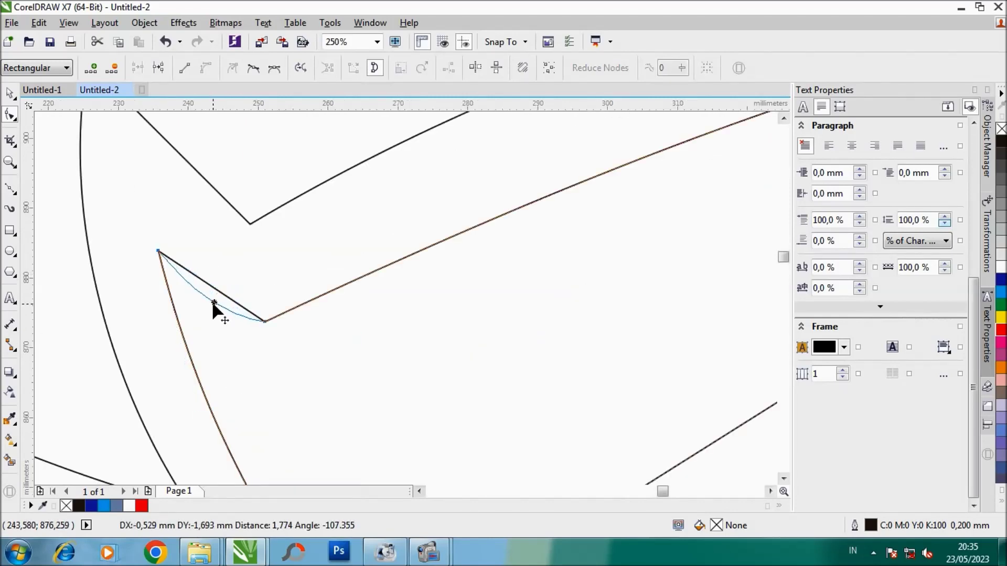
Step: Bend the claw's lower inner segment upward into a sweeping curve
scroll(244, 254, down, 1)
scroll(245, 253, down, 1)
right_click(353, 303)
click(399, 101)
drag(413, 261, 386, 244)
scroll(457, 204, down, 1)
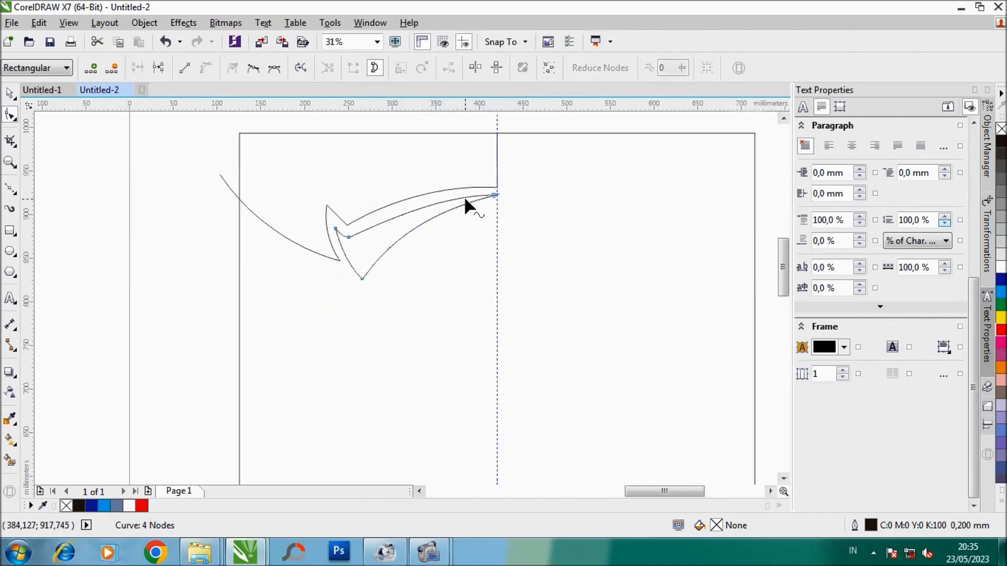
scroll(464, 203, up, 1)
Step: Start a new Bezier outline below the first claw with a downward segment
click(11, 93)
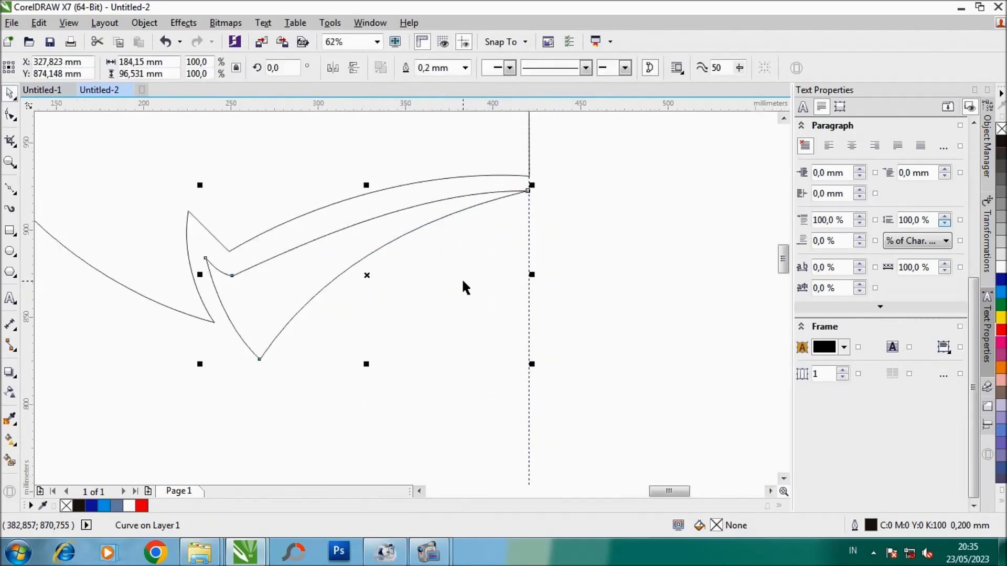
scroll(464, 280, down, 1)
click(140, 219)
click(11, 187)
scroll(309, 245, down, 1)
scroll(309, 284, up, 1)
click(324, 291)
click(324, 318)
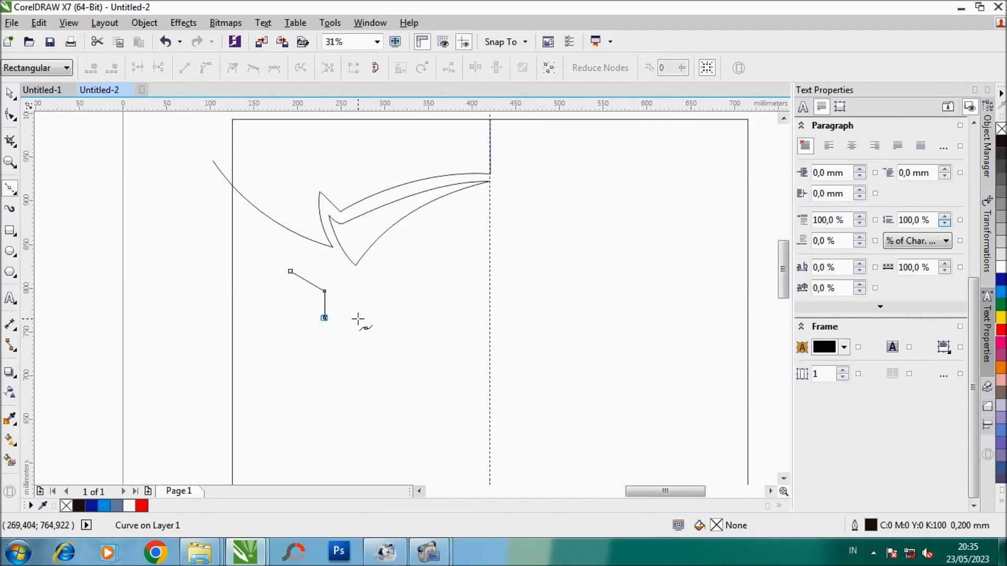
Step: Extend the second claw outline with three more nodes and close it at its start node
scroll(387, 309, down, 1)
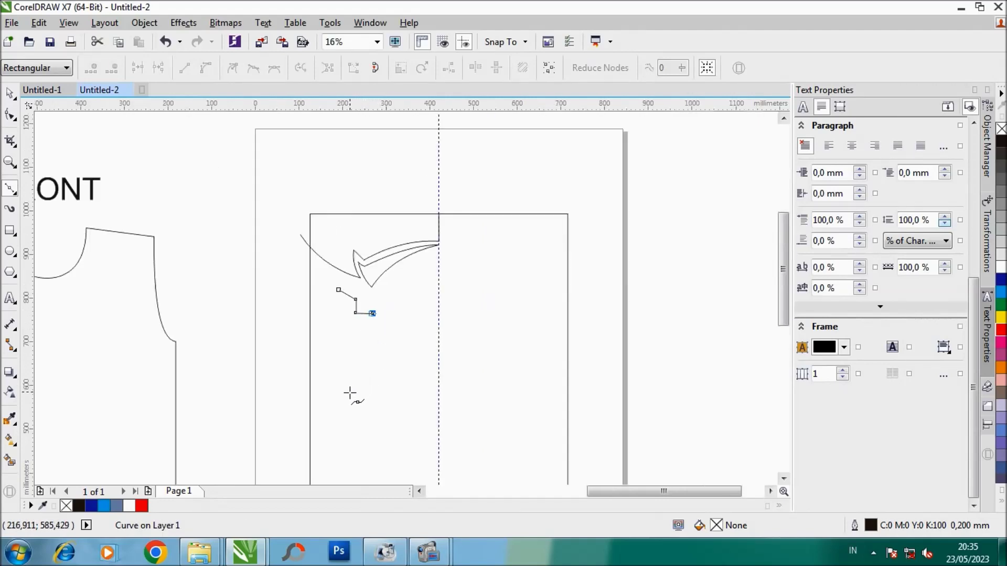
click(330, 414)
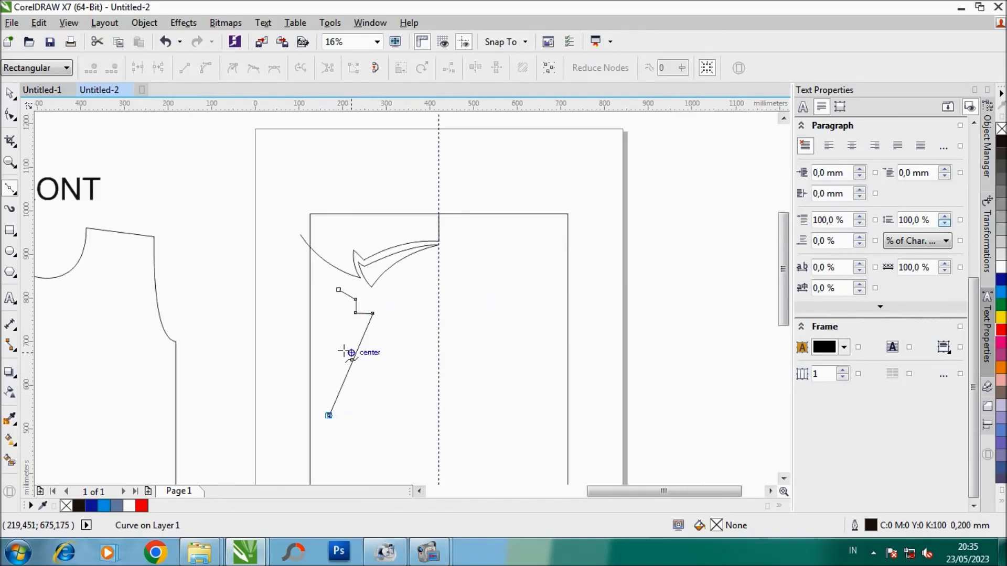
scroll(348, 351, down, 1)
scroll(346, 345, up, 2)
click(352, 328)
click(322, 322)
click(331, 235)
scroll(331, 235, up, 1)
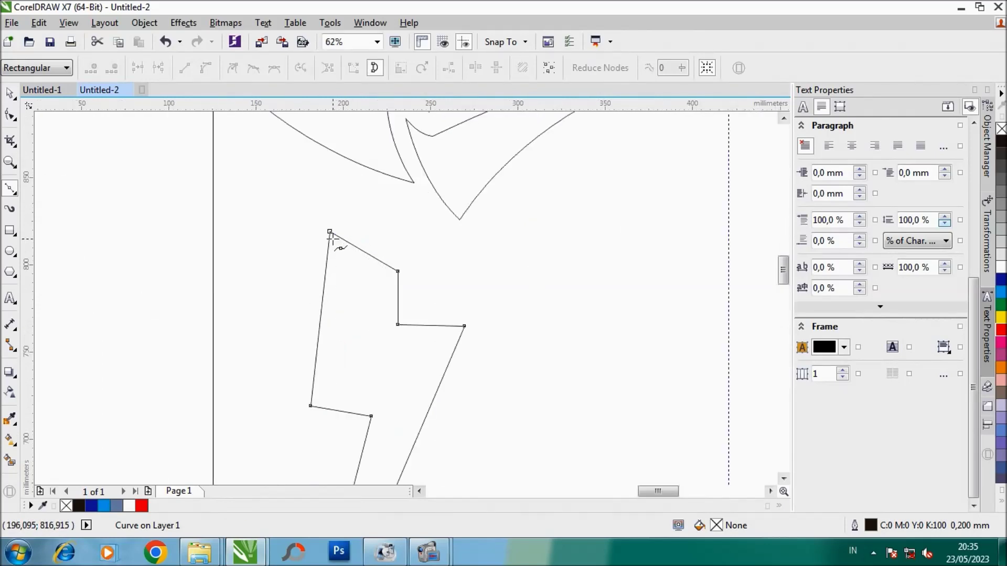
Step: Reposition the second claw's upper, lower and top nodes with the Shape tool
click(11, 115)
scroll(149, 162, down, 1)
scroll(290, 231, up, 1)
click(280, 225)
drag(283, 224, 299, 215)
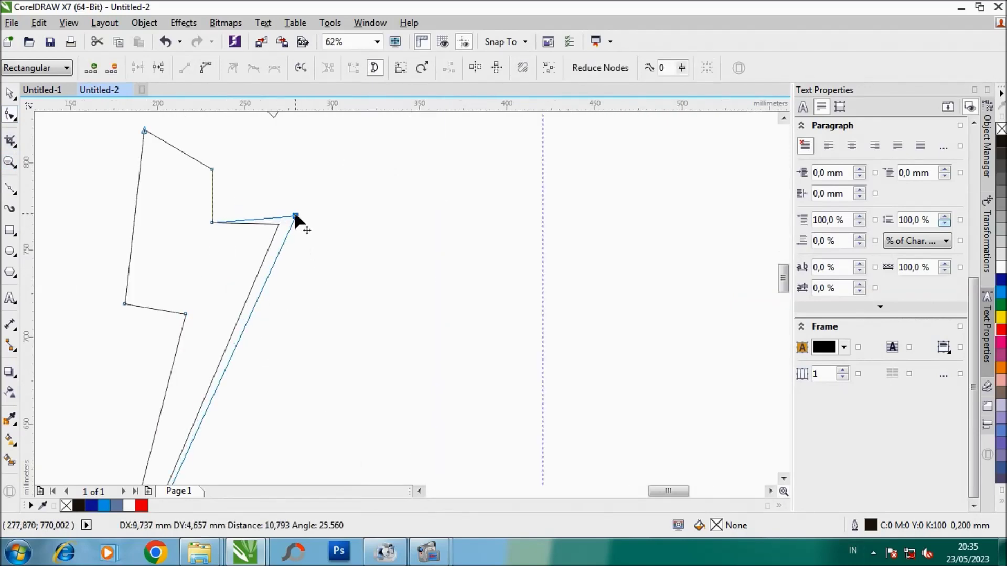
scroll(294, 218, down, 1)
scroll(256, 194, up, 1)
drag(305, 375, 332, 341)
drag(245, 363, 246, 351)
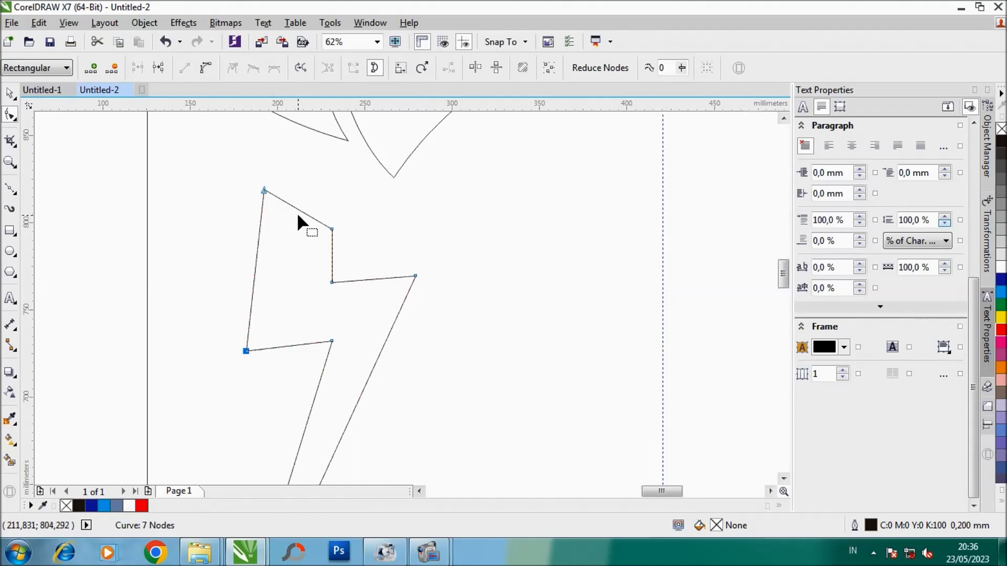
drag(264, 192, 255, 188)
Step: Bow the left edge into a curve and shift the top, upper-right and inner corner nodes left
right_click(253, 215)
click(248, 288)
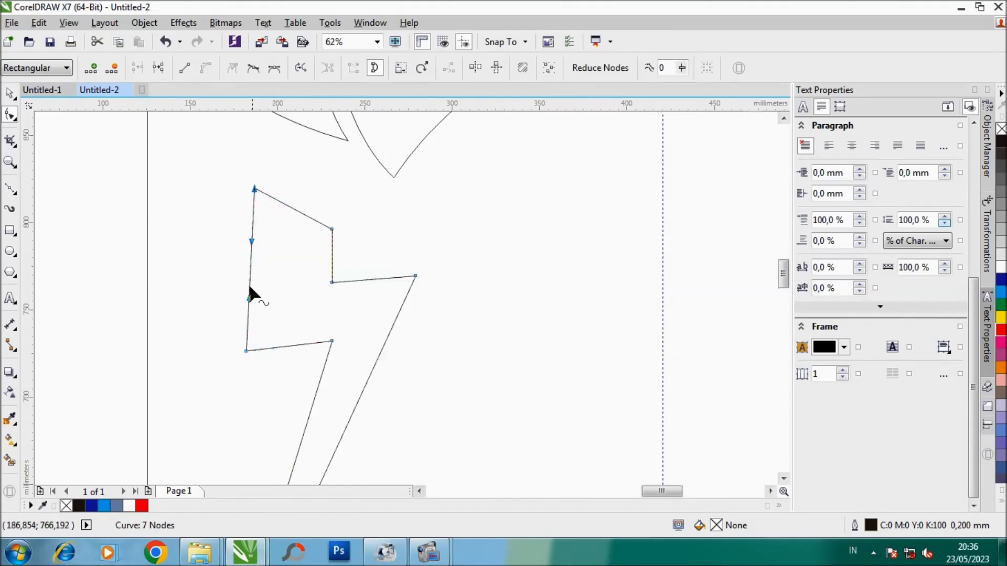
click(246, 294)
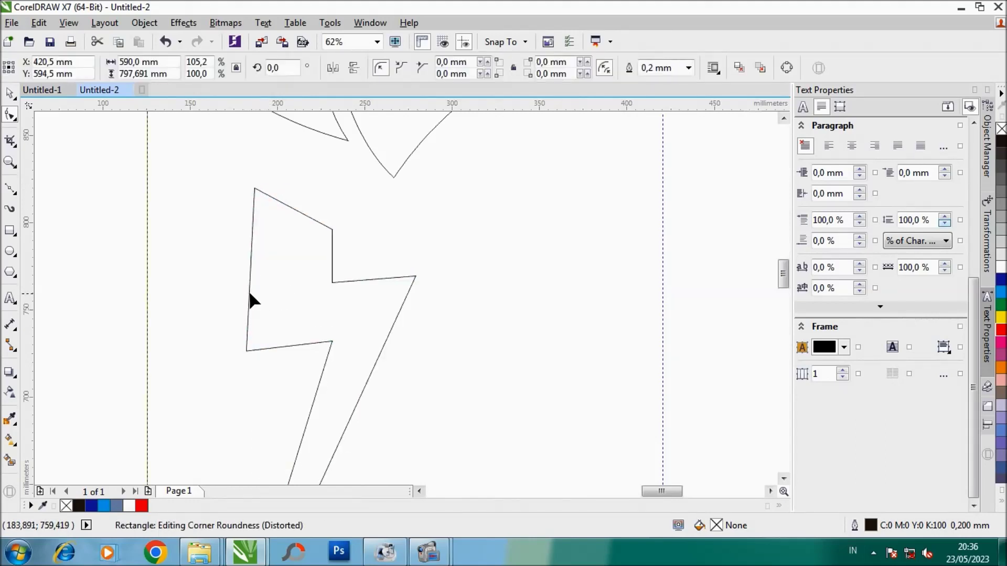
click(255, 190)
drag(249, 299, 239, 293)
drag(254, 243, 235, 234)
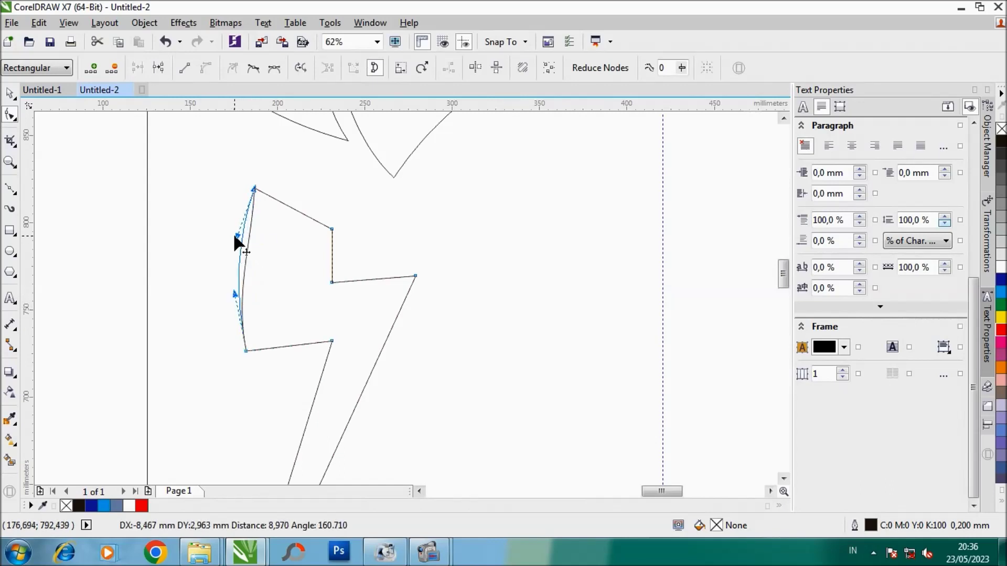
drag(250, 347, 269, 347)
drag(253, 292, 242, 296)
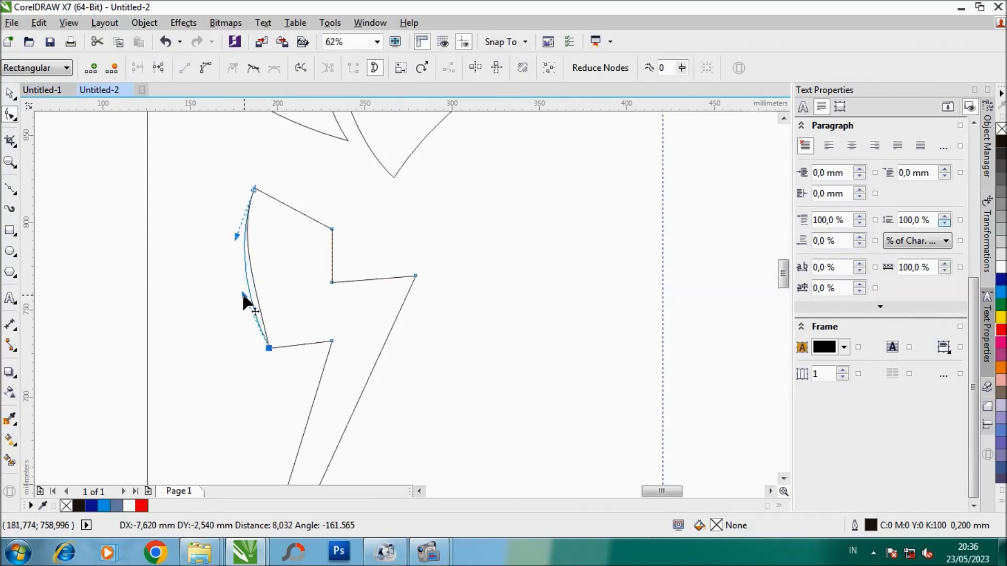
drag(254, 189, 235, 190)
drag(332, 229, 320, 224)
drag(331, 282, 323, 283)
Step: Convert the vertical and right segments To Curve and bend them into sweeping curves
scroll(315, 230, up, 2)
right_click(330, 258)
click(378, 323)
drag(331, 300, 320, 294)
scroll(437, 241, down, 2)
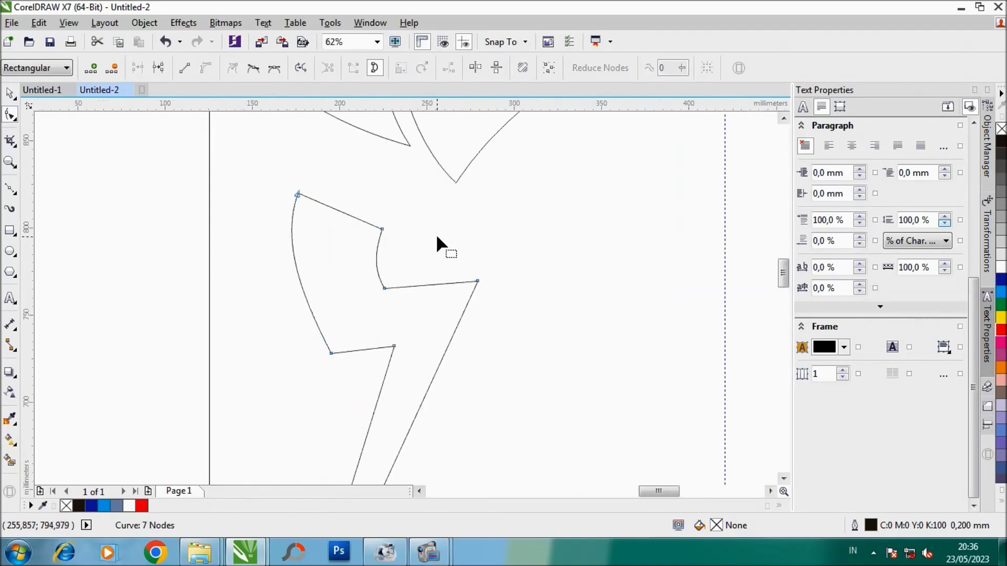
right_click(418, 302)
click(485, 106)
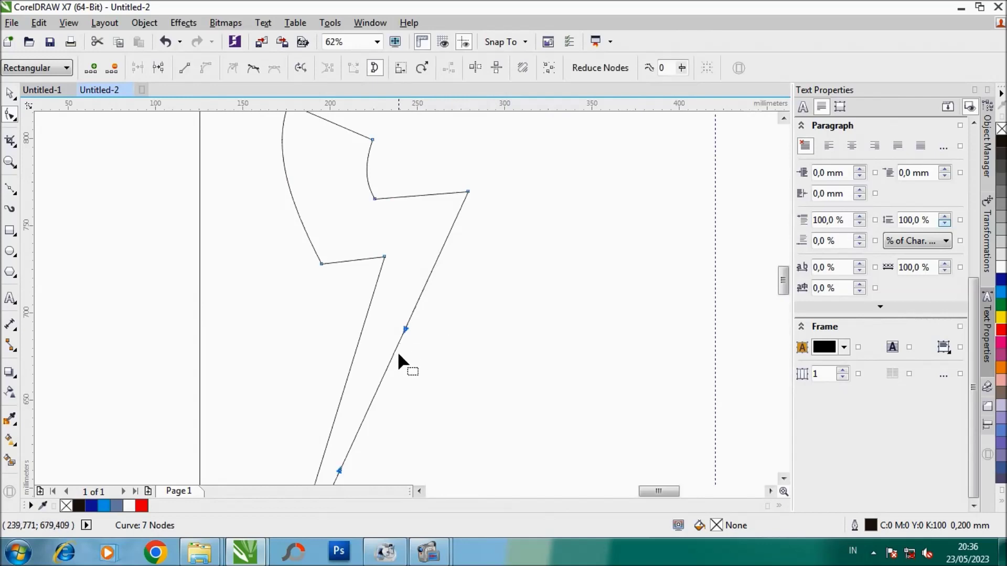
drag(387, 363, 414, 389)
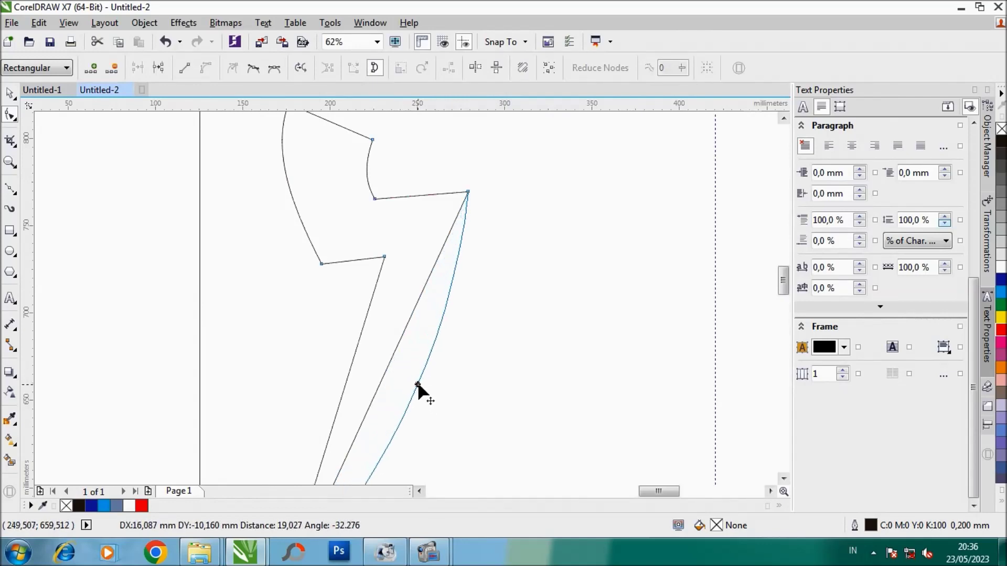
Step: Convert one more segment To Curve and refine the left arc and its nodes
right_click(357, 342)
click(430, 150)
scroll(404, 265, down, 2)
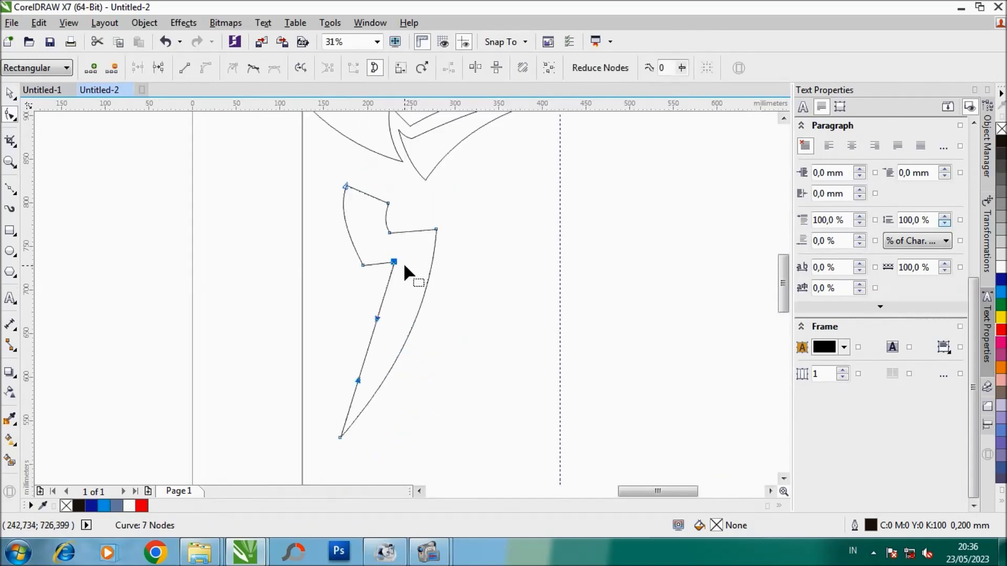
drag(372, 337, 383, 348)
scroll(397, 243, up, 2)
drag(391, 290, 401, 282)
click(328, 284)
drag(302, 237, 294, 242)
scroll(420, 250, down, 2)
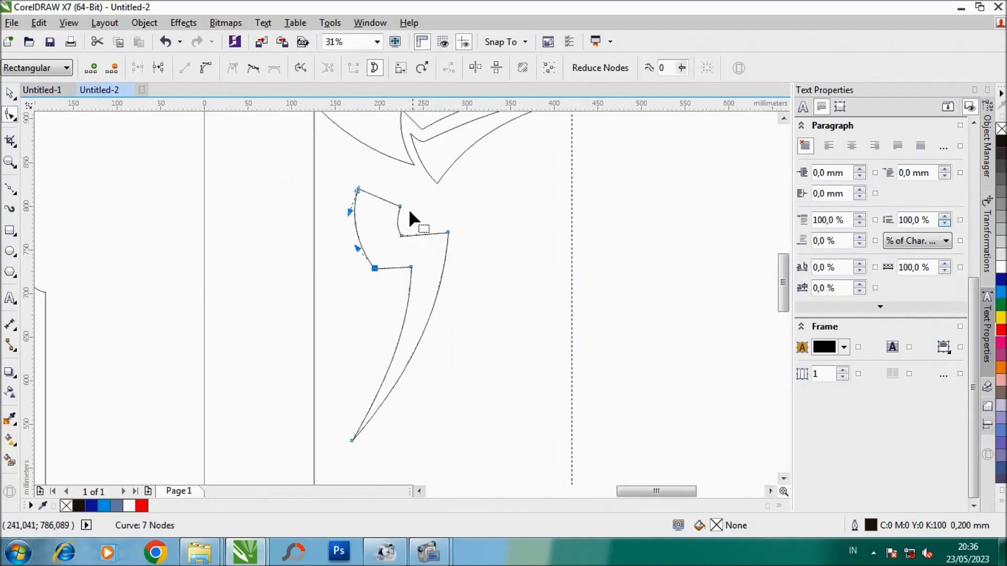
scroll(392, 191, up, 2)
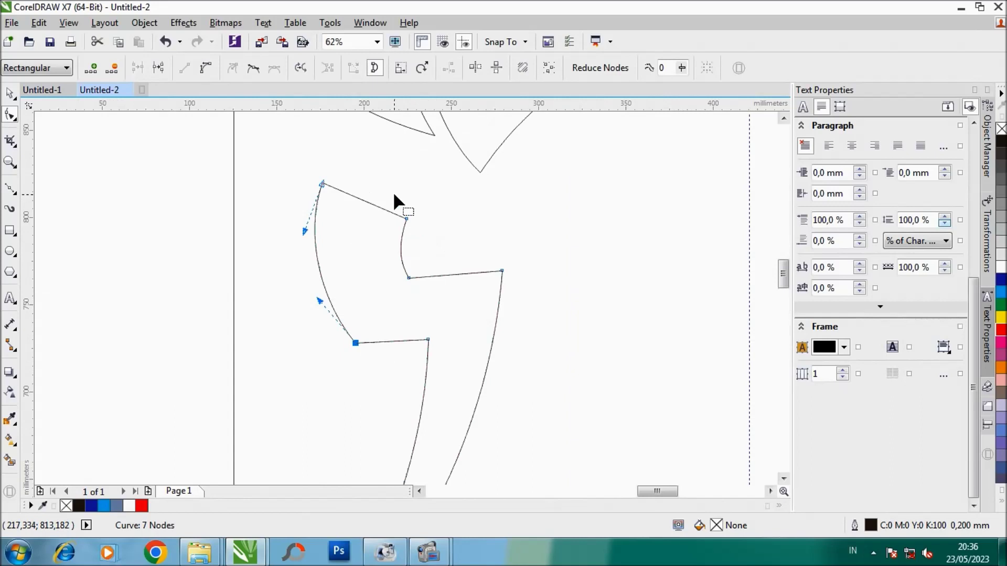
Step: Nudge the finished second claw slightly left with the Pick tool
click(11, 95)
scroll(329, 194, down, 2)
drag(375, 318, 364, 316)
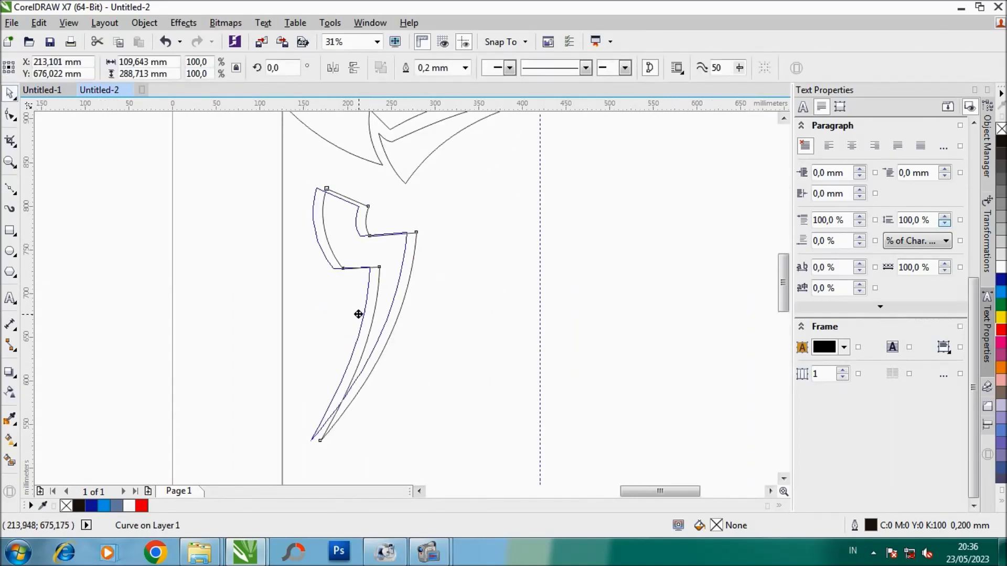
Step: Draw a closed four-node spike outline inside the second claw with the Bezier tool
key(F5)
scroll(368, 248, up, 2)
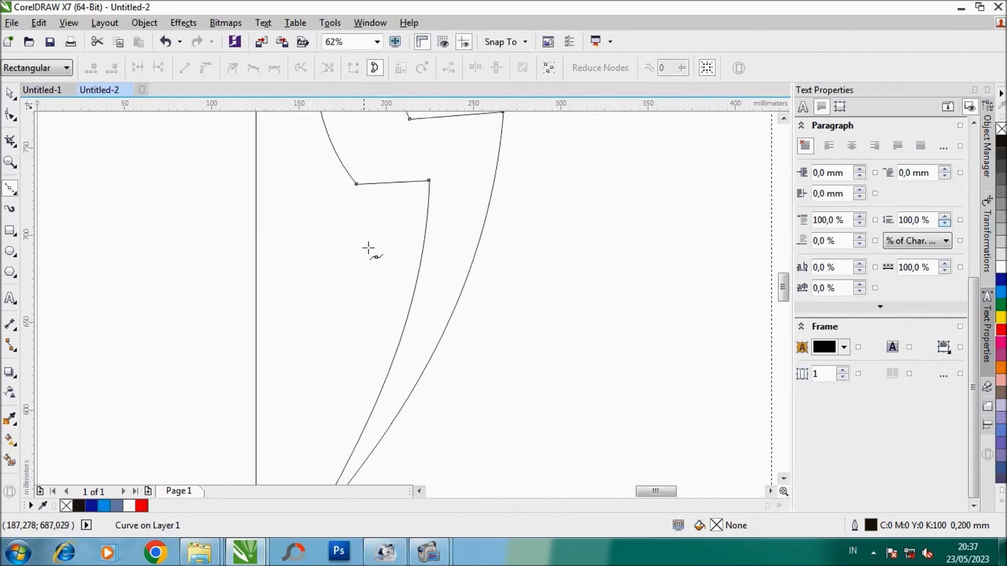
click(402, 217)
click(275, 474)
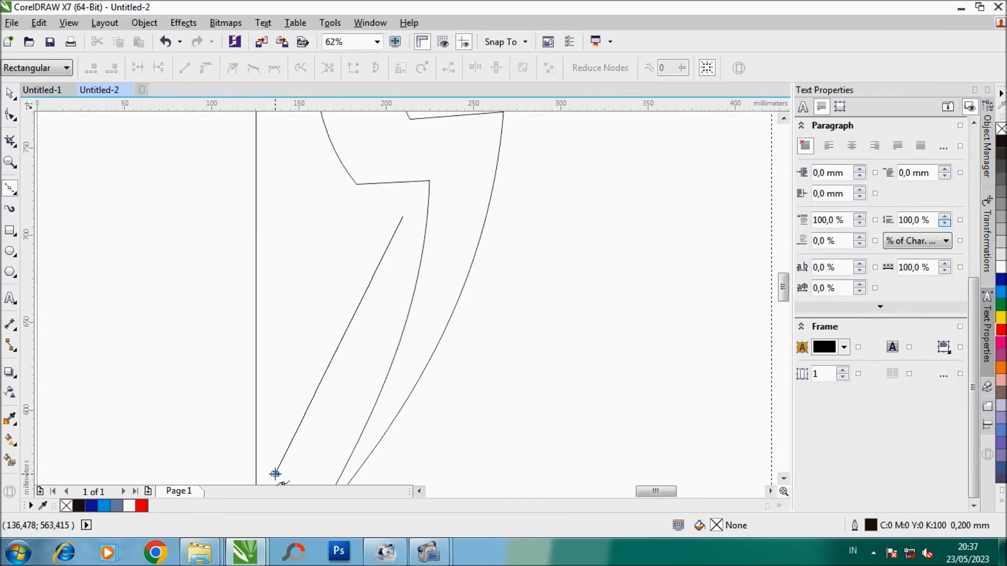
click(314, 312)
click(265, 334)
click(402, 217)
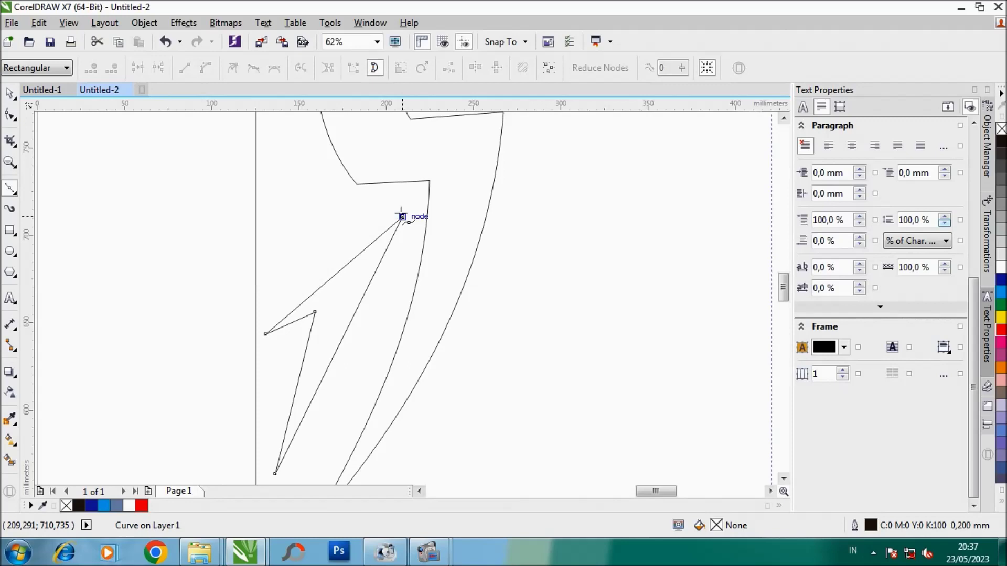
Step: Convert the spike's right and upper-left segments To Curve and bend them
click(11, 115)
right_click(350, 313)
click(399, 120)
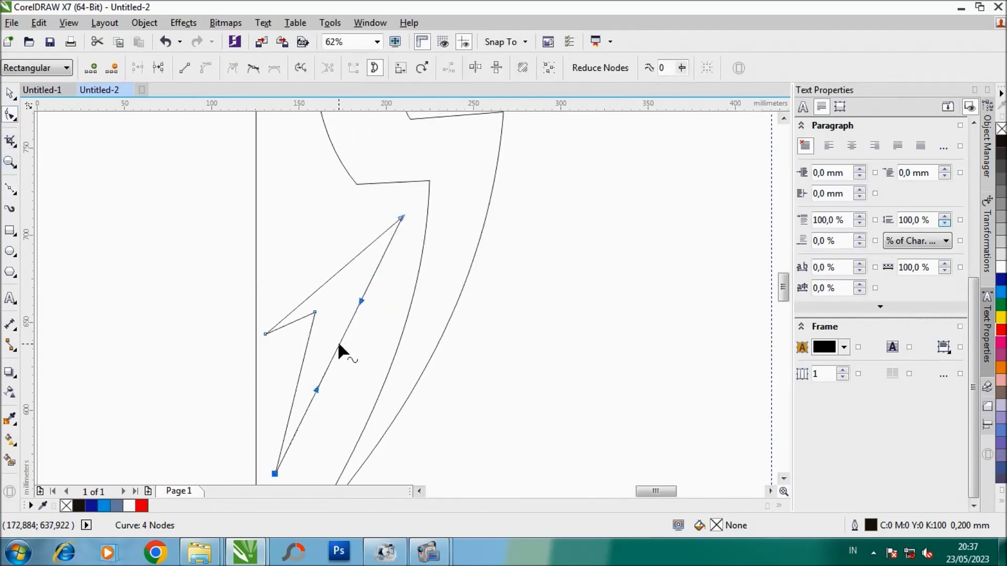
drag(340, 346, 354, 367)
scroll(359, 254, up, 2)
right_click(357, 257)
click(415, 320)
drag(331, 279, 347, 324)
scroll(344, 305, down, 1)
scroll(332, 357, up, 1)
Step: Curve the spike's inner segment so it follows the second claw
right_click(339, 355)
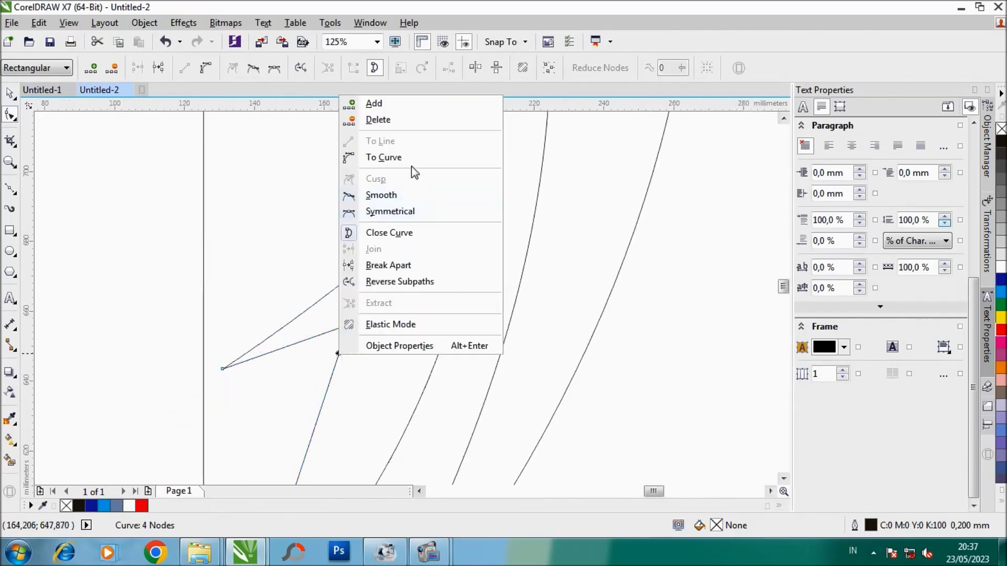
click(411, 159)
scroll(355, 326, down, 1)
drag(336, 334, 353, 328)
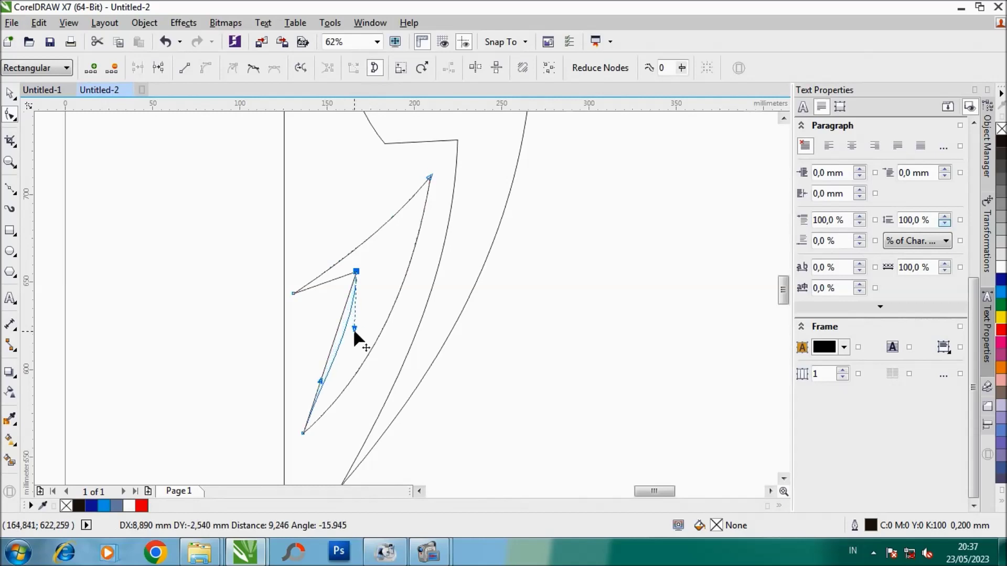
drag(322, 382, 333, 386)
Step: Lower the spike's bottom point, then return to the Pick tool
scroll(329, 290, up, 1)
click(383, 253)
scroll(383, 256, down, 1)
scroll(385, 268, down, 1)
scroll(391, 291, down, 1)
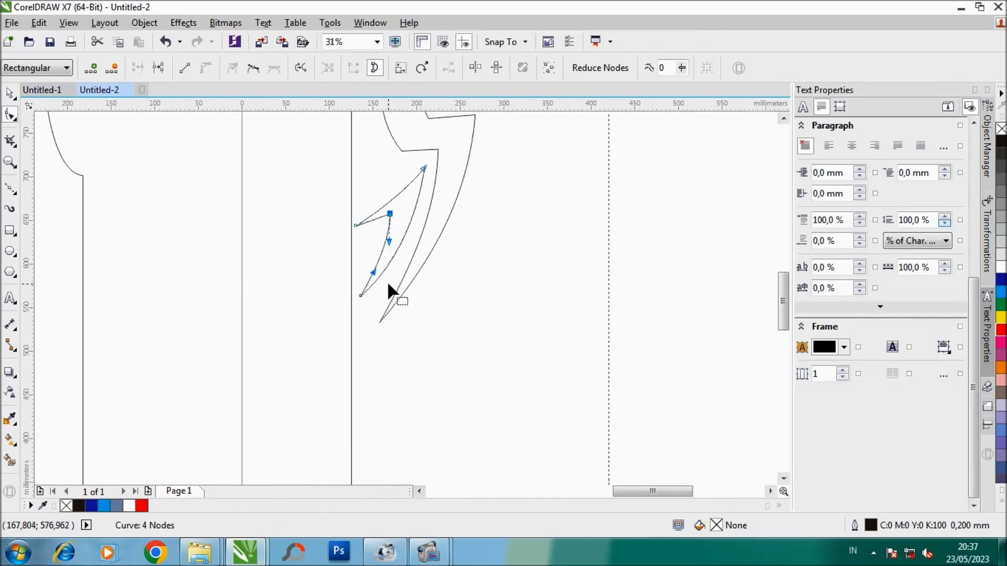
scroll(367, 298, up, 1)
drag(355, 287, 357, 313)
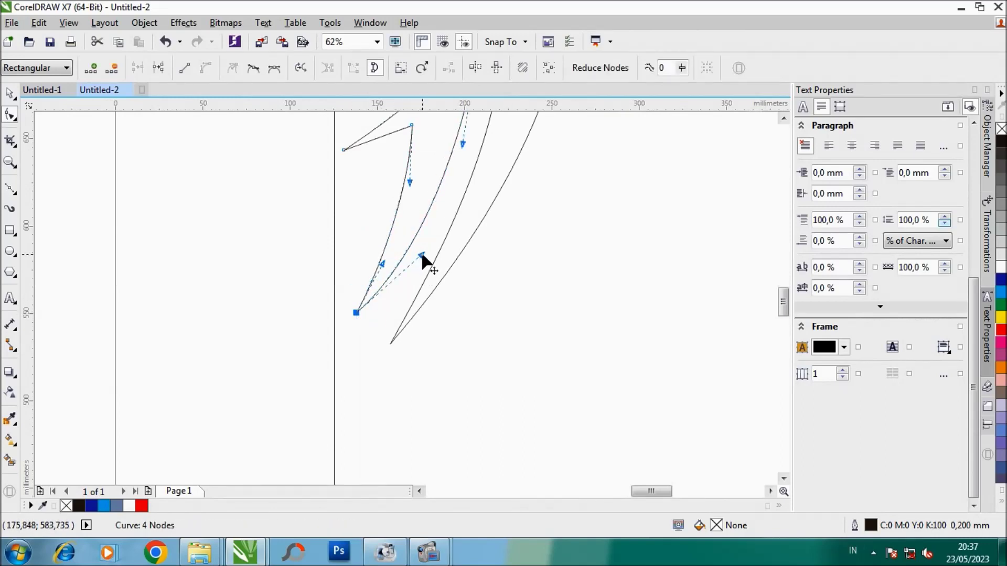
scroll(454, 175, down, 1)
scroll(441, 180, up, 1)
scroll(435, 202, down, 1)
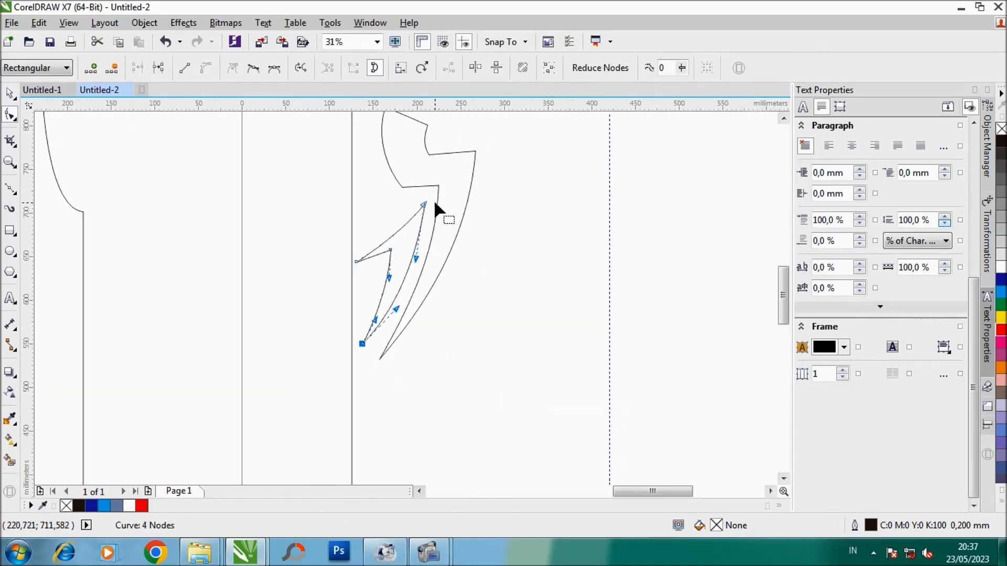
click(10, 93)
scroll(310, 229, down, 1)
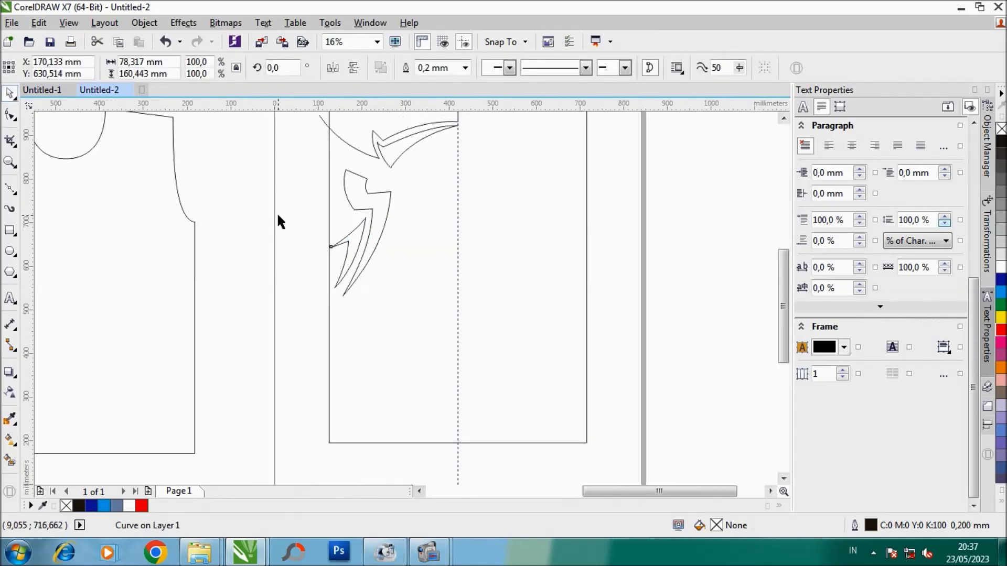
Step: Draw a closed six-node claw outline starting from the jersey edge with the Bezier tool
click(281, 220)
click(10, 189)
scroll(324, 318, up, 1)
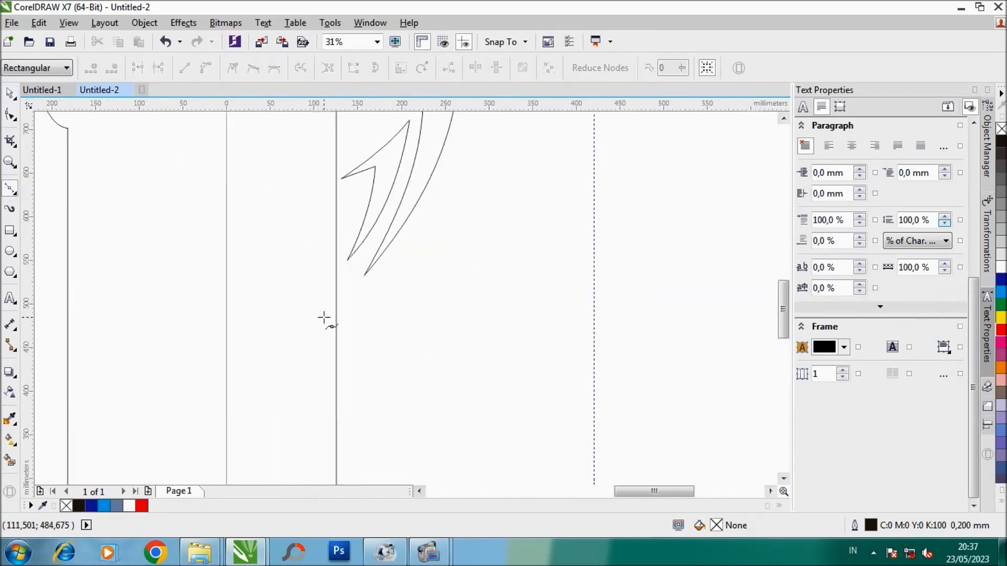
click(336, 314)
click(458, 158)
click(462, 193)
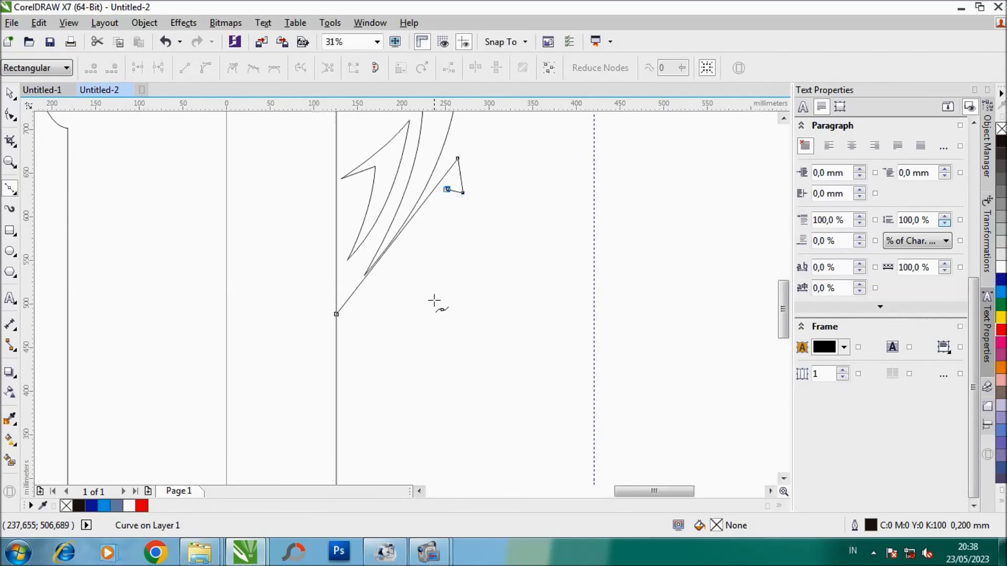
click(433, 314)
click(330, 388)
click(337, 315)
Step: Convert the upper straight edge To Curve, bend it and refine the top node's handle
scroll(427, 206, up, 2)
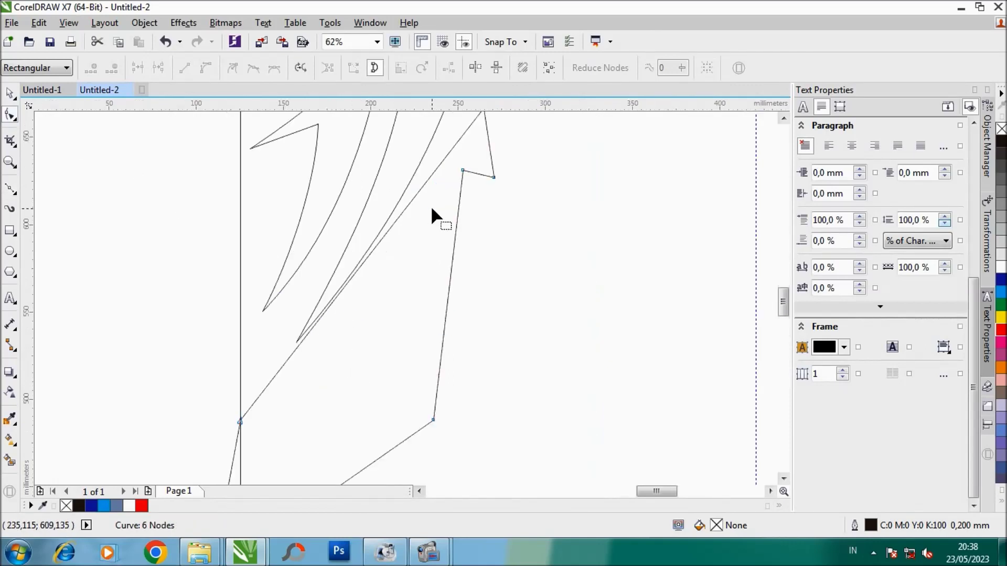
click(414, 196)
right_click(415, 195)
click(477, 262)
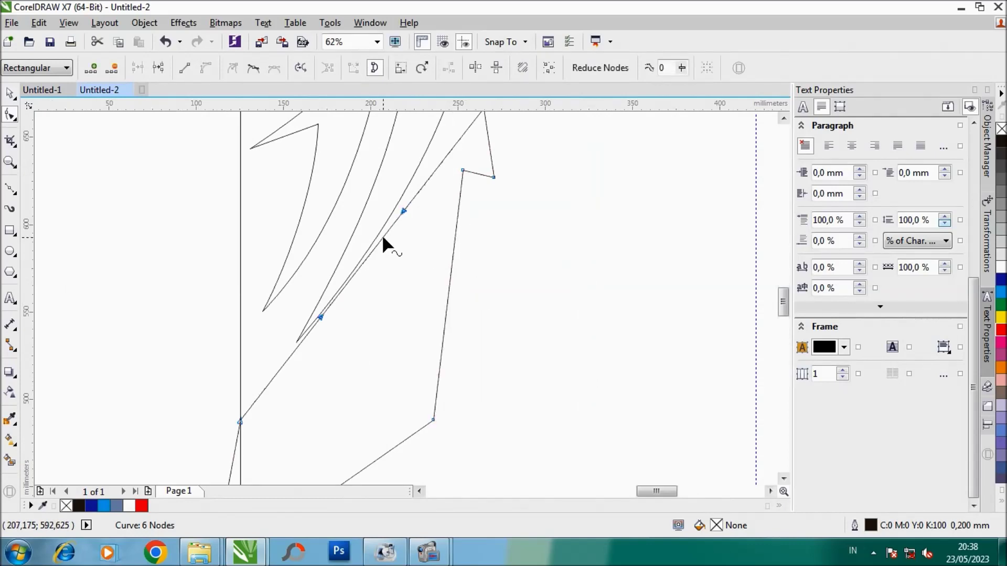
drag(387, 240, 395, 263)
scroll(395, 263, down, 2)
scroll(437, 206, up, 2)
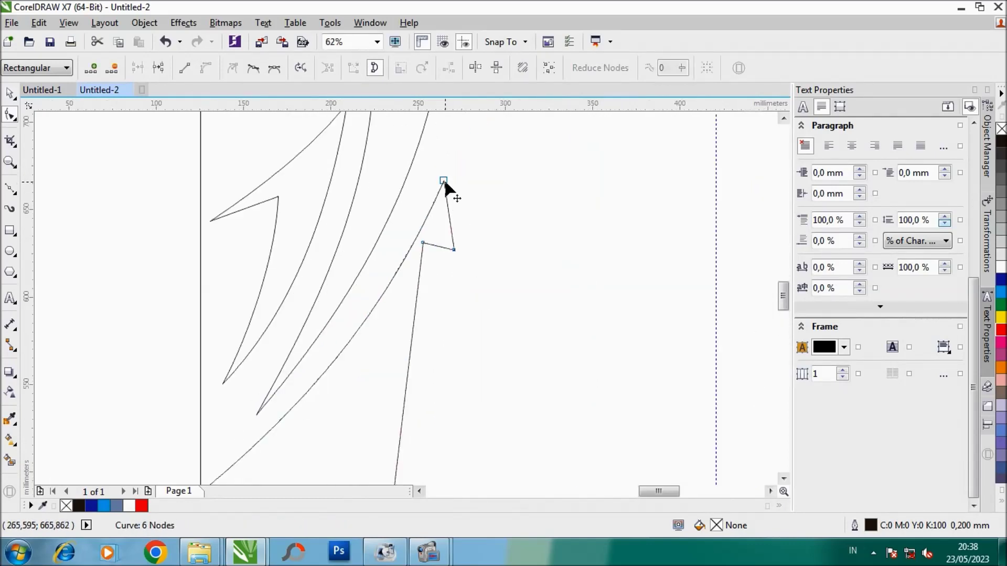
click(429, 227)
drag(377, 308, 383, 313)
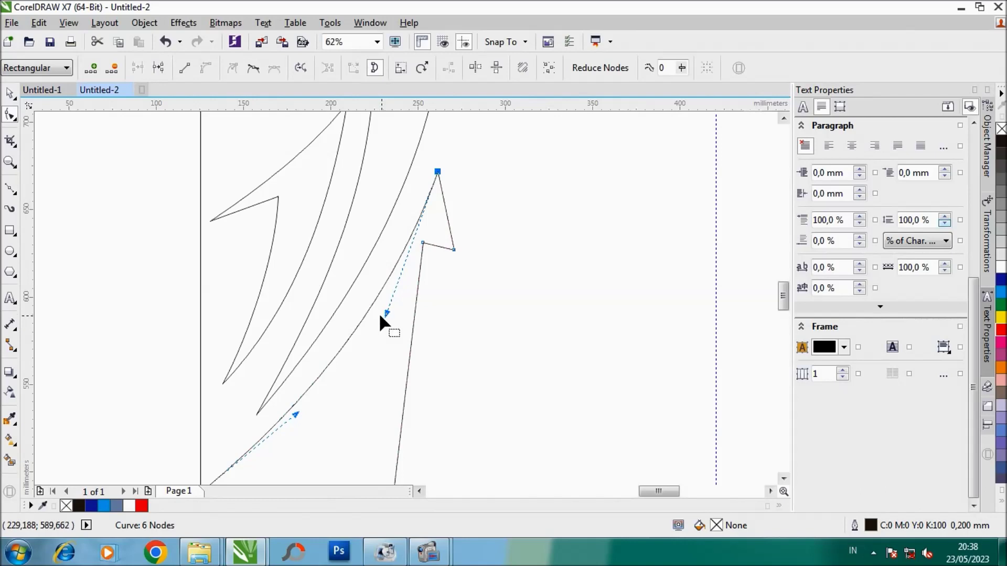
scroll(335, 360, down, 2)
scroll(337, 360, up, 2)
scroll(347, 357, down, 2)
scroll(409, 289, up, 2)
scroll(428, 231, up, 2)
Step: Curve the upper-right edge of the claw tip and move the lower-left tip node up
right_click(416, 223)
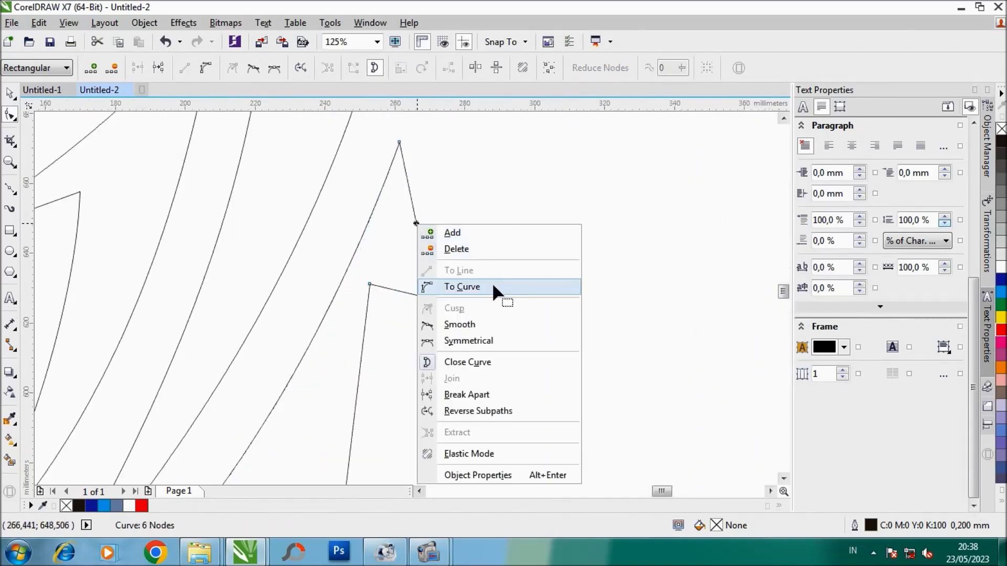
click(461, 287)
drag(421, 249, 414, 202)
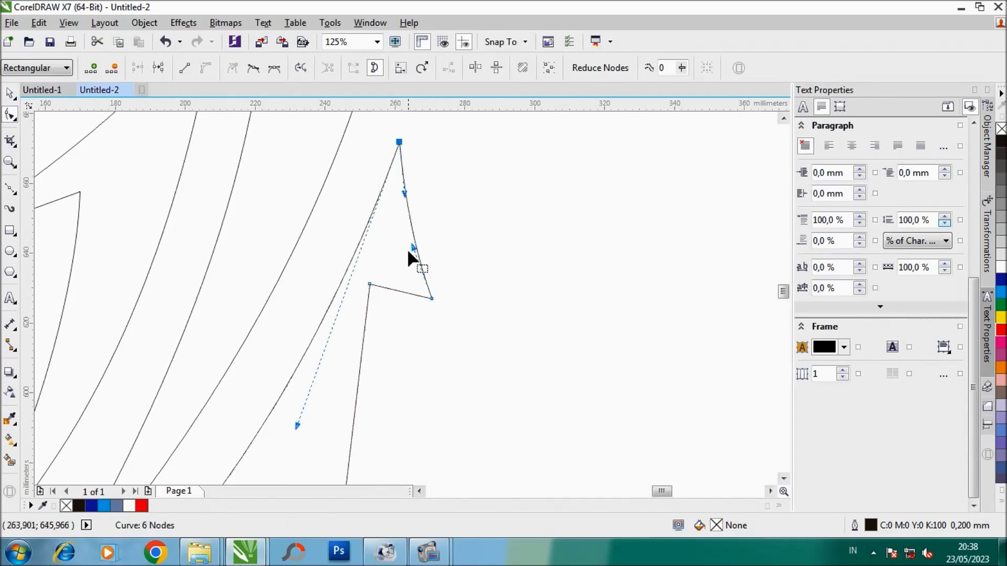
drag(370, 284, 383, 262)
scroll(374, 246, down, 2)
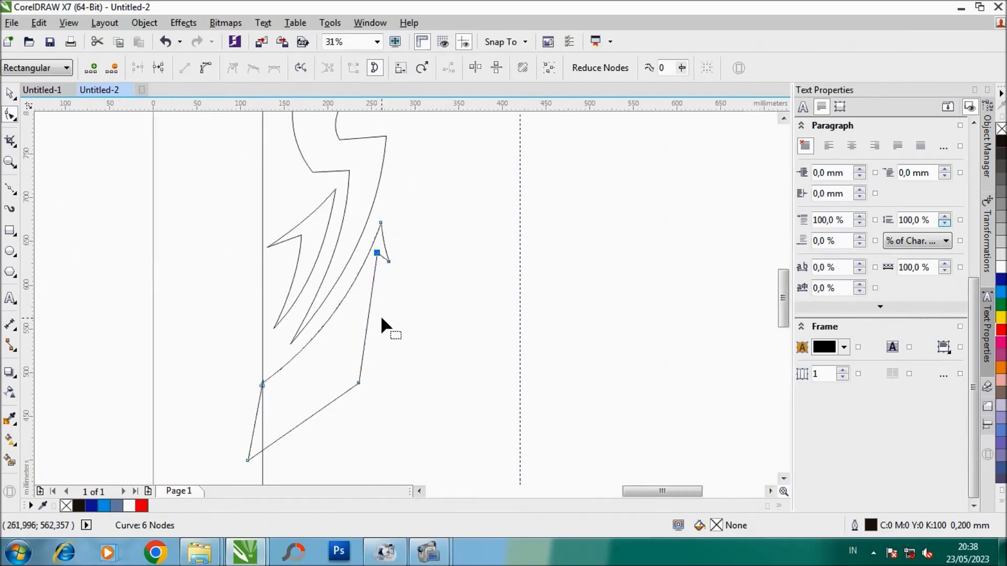
Step: Bow the lower edge left as a curve and align the bottom node under the upper node
right_click(369, 307)
click(420, 110)
scroll(392, 298, up, 1)
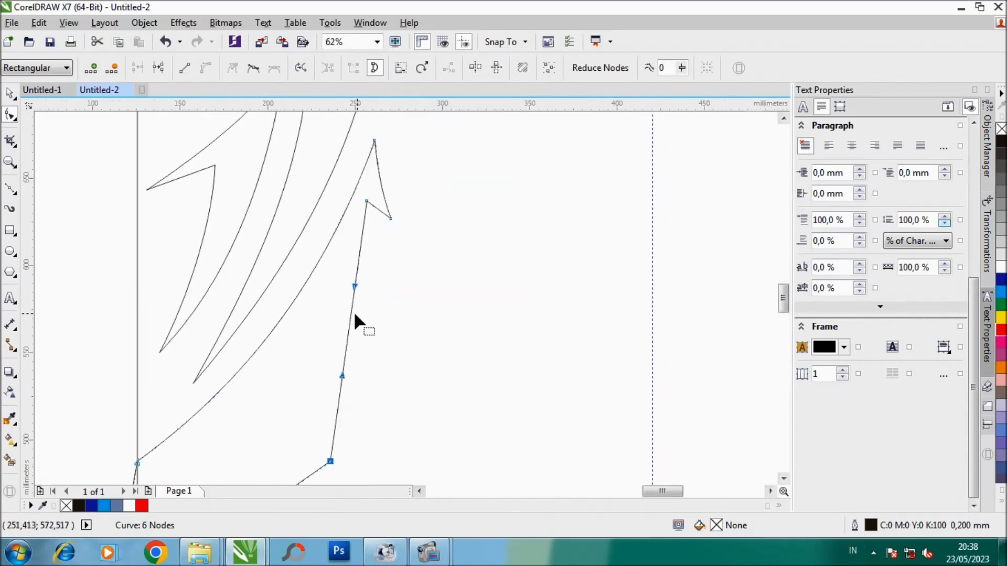
drag(355, 322, 335, 337)
scroll(367, 317, down, 1)
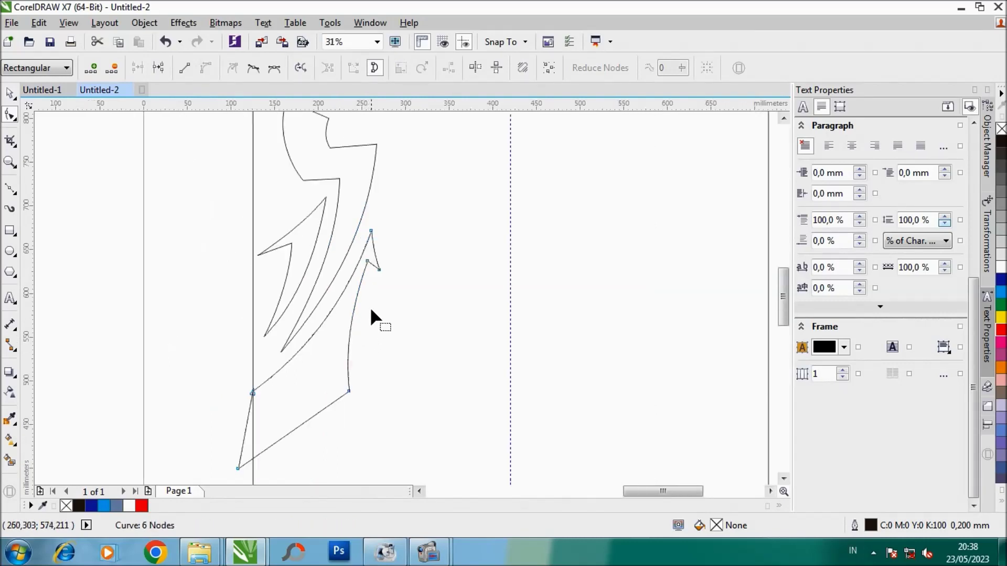
scroll(347, 294, up, 1)
scroll(355, 271, down, 1)
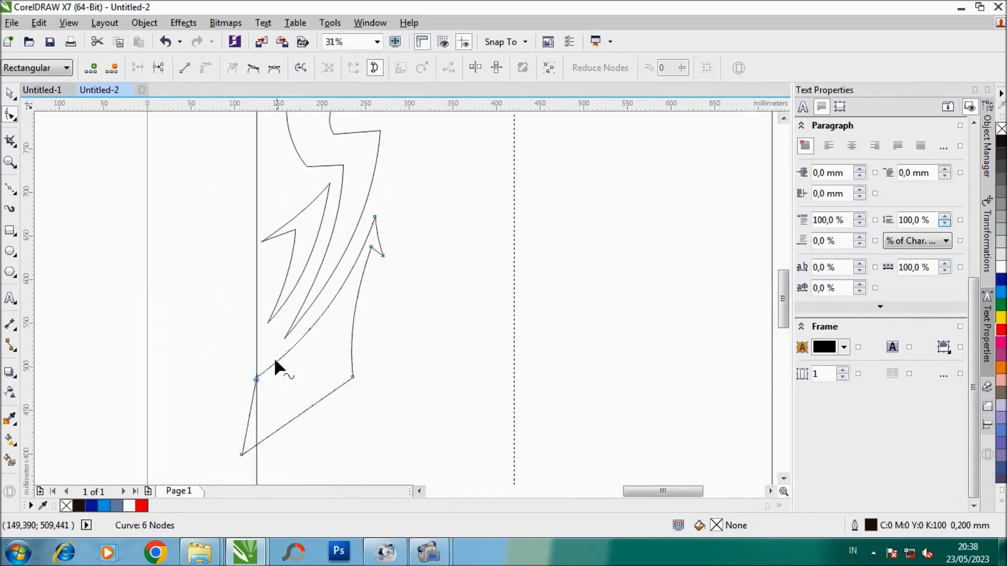
drag(242, 454, 255, 449)
scroll(254, 409, up, 1)
drag(255, 370, 255, 374)
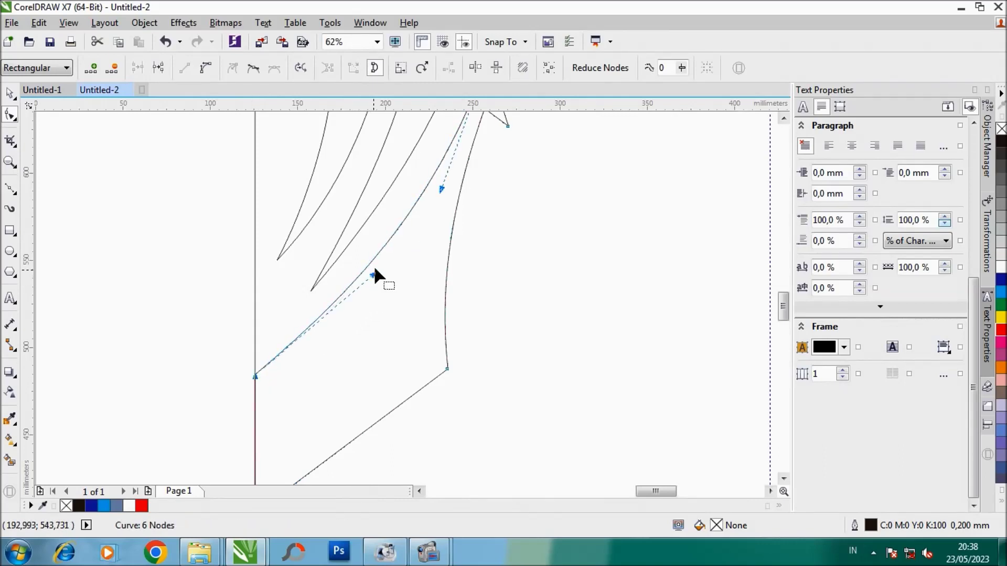
scroll(372, 264, down, 1)
scroll(369, 261, up, 1)
Step: Fine-tune the remaining curve nodes and handles into a pointed tip, then return to the Pick tool
drag(783, 274, 779, 289)
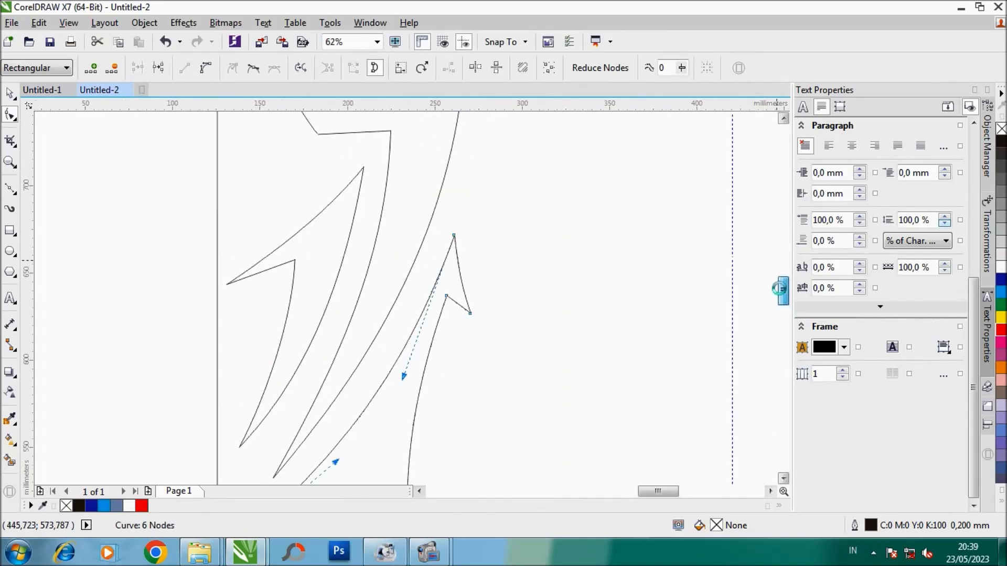
scroll(499, 300, down, 1)
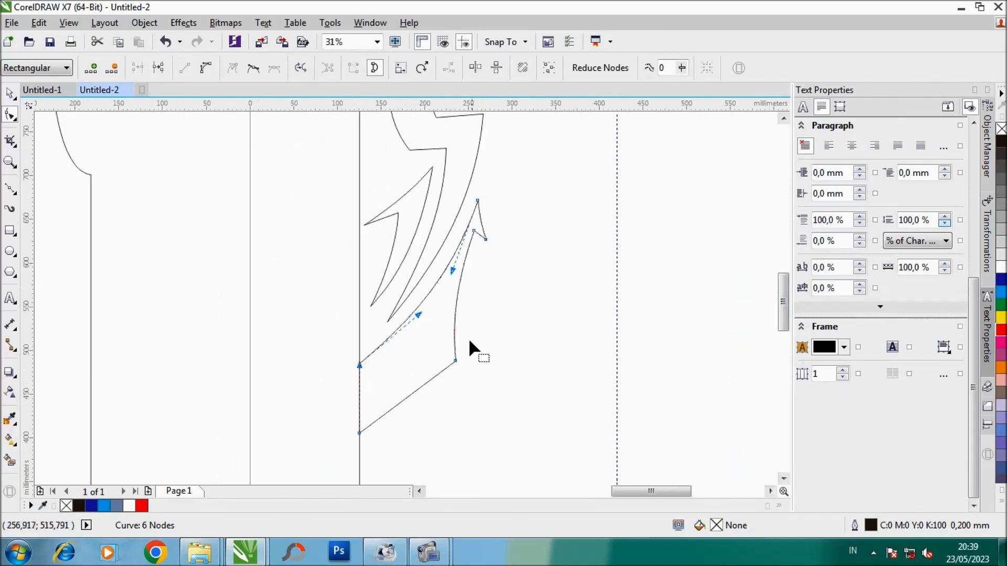
drag(456, 362, 430, 374)
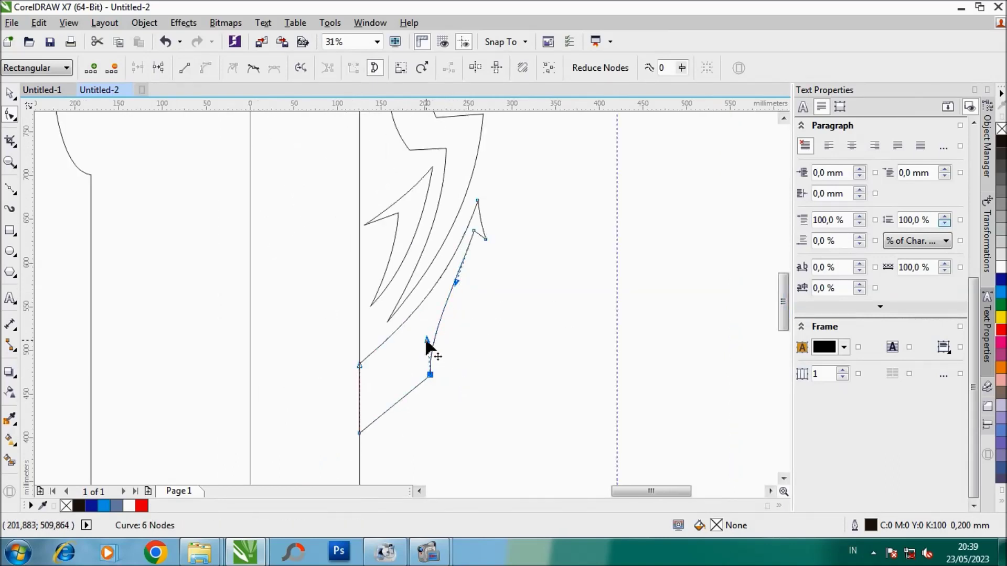
click(474, 231)
drag(454, 284, 449, 282)
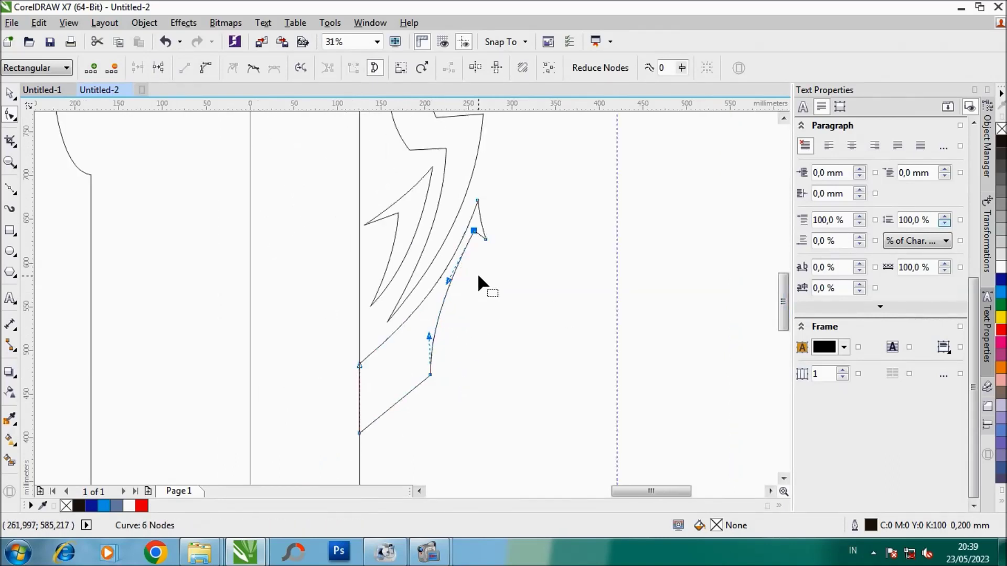
scroll(477, 273, up, 1)
click(498, 224)
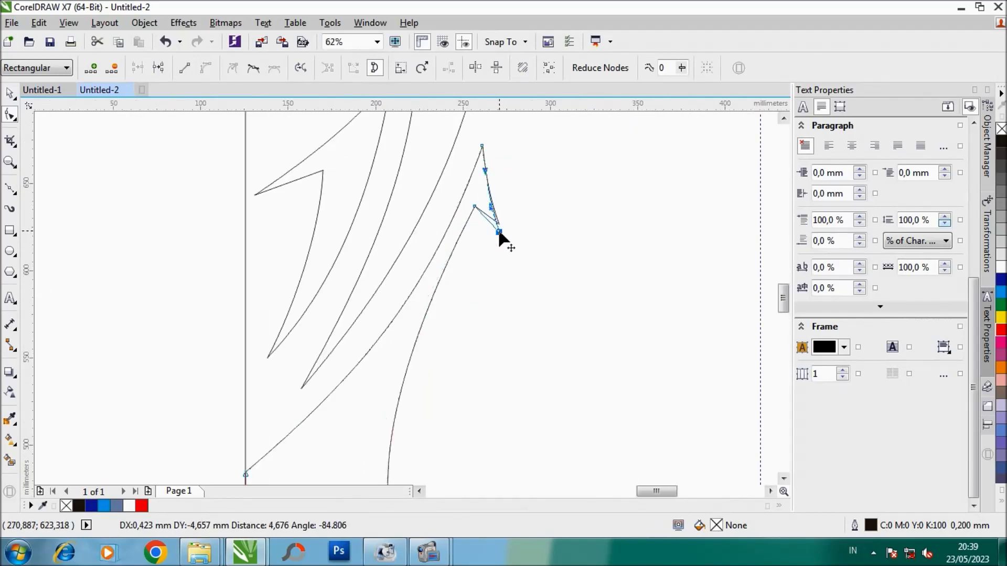
scroll(498, 213, down, 1)
key(space)
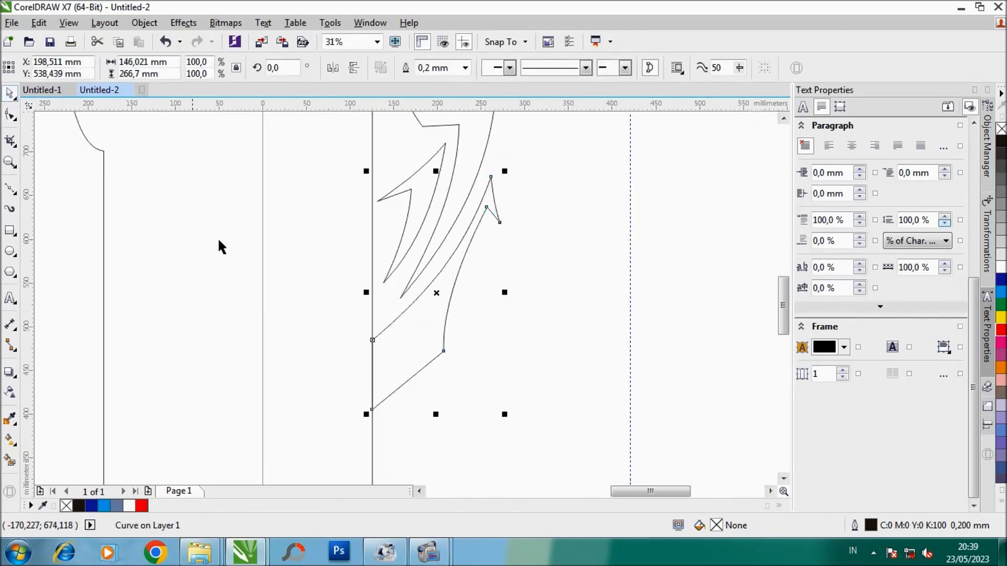
scroll(311, 283, down, 1)
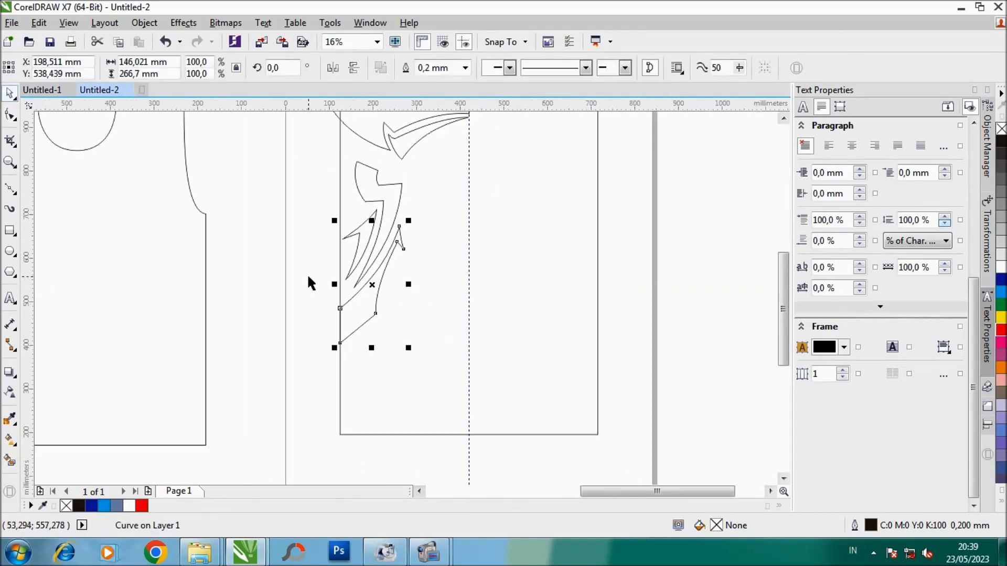
Step: Draw a new straight-edged claw outline from the panel's left edge down past its bottom
click(12, 190)
scroll(351, 346, up, 1)
click(326, 355)
click(416, 271)
click(460, 150)
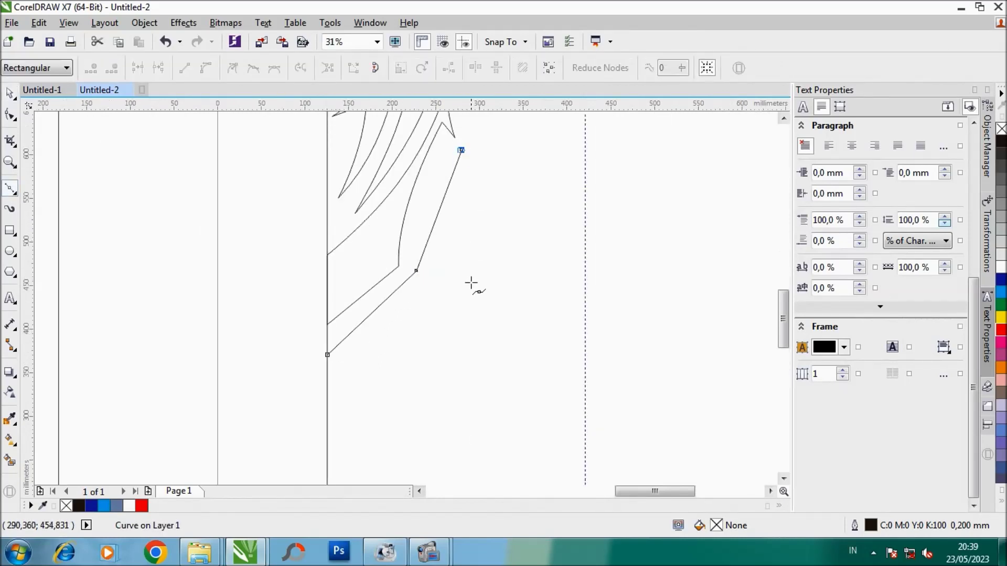
click(459, 276)
scroll(460, 277, down, 1)
click(446, 407)
scroll(469, 372, up, 1)
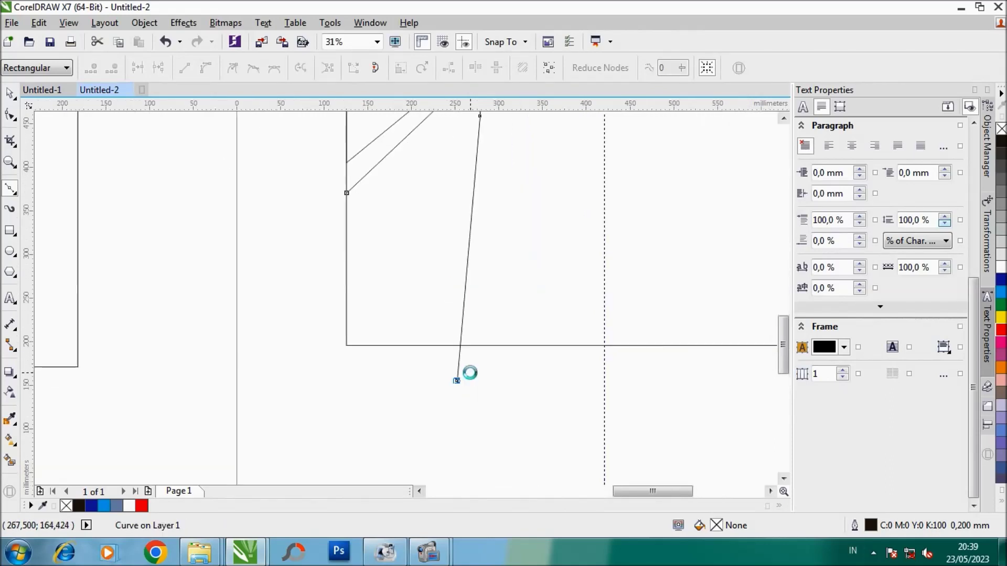
click(435, 249)
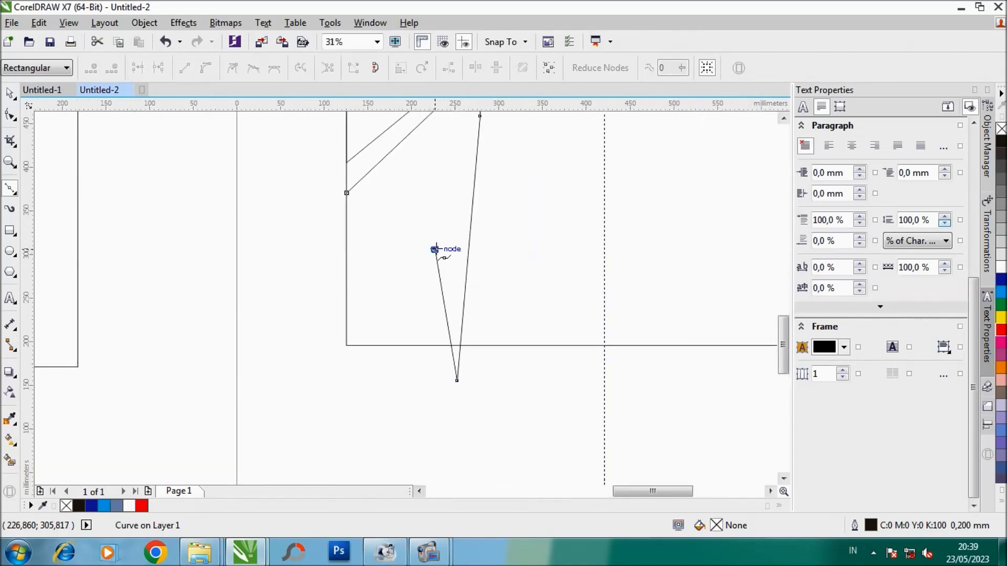
click(346, 328)
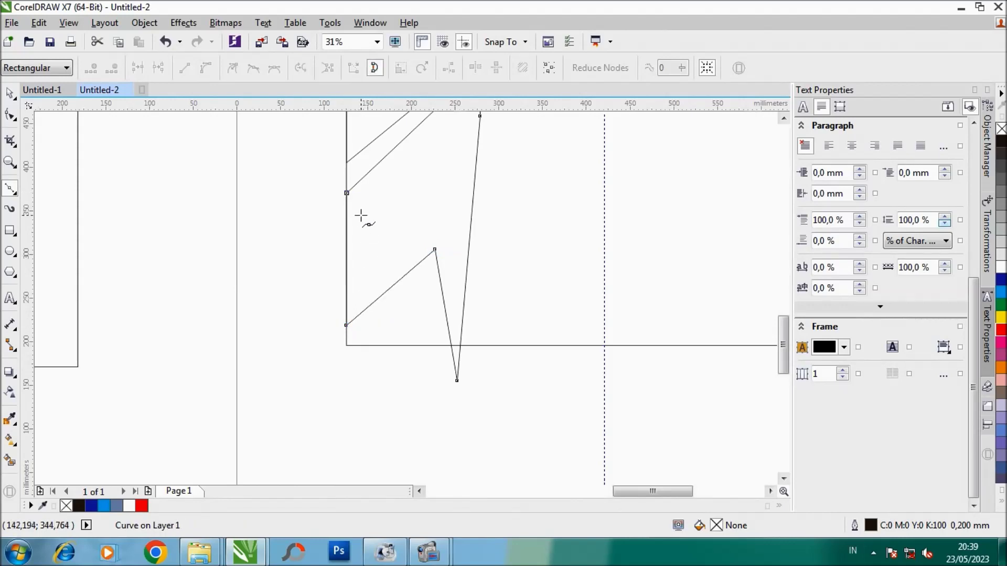
scroll(360, 218, down, 2)
scroll(414, 183, up, 1)
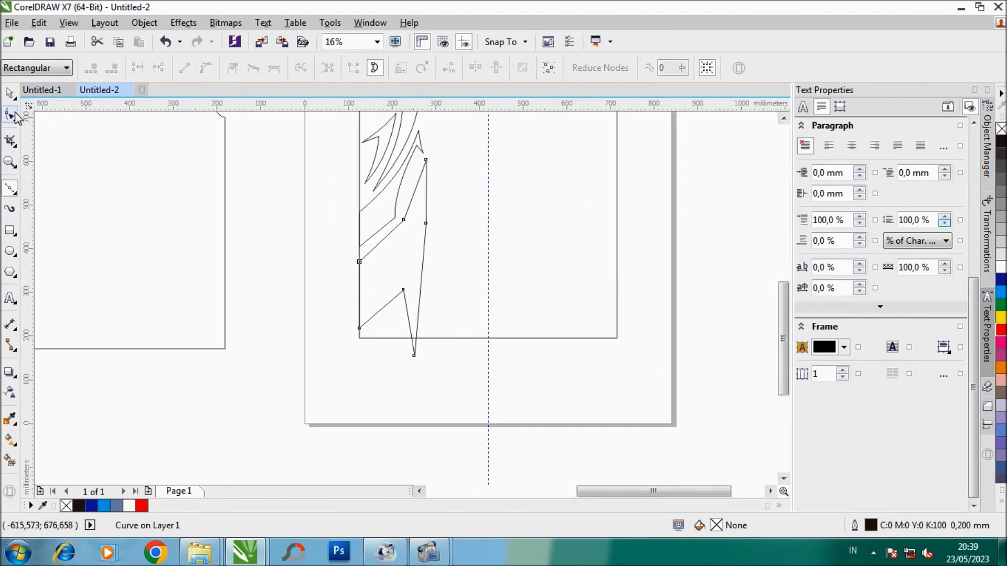
Step: Convert the claw's slanted edge to a curve and bend it into a bow
click(11, 115)
scroll(412, 156, up, 2)
right_click(435, 233)
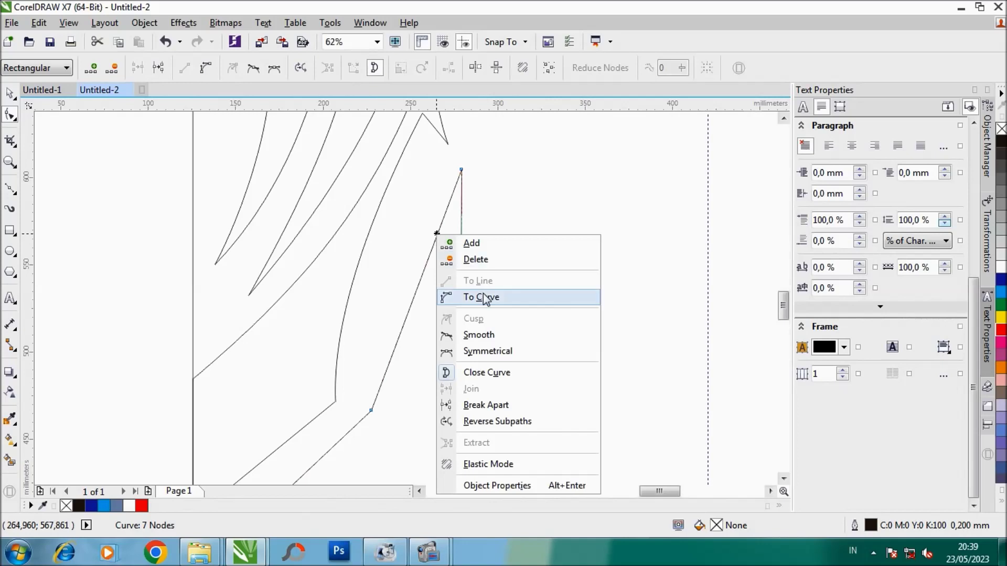
click(481, 294)
drag(428, 243, 380, 222)
drag(401, 330, 363, 324)
scroll(364, 323, down, 2)
scroll(372, 359, up, 2)
drag(464, 245, 463, 269)
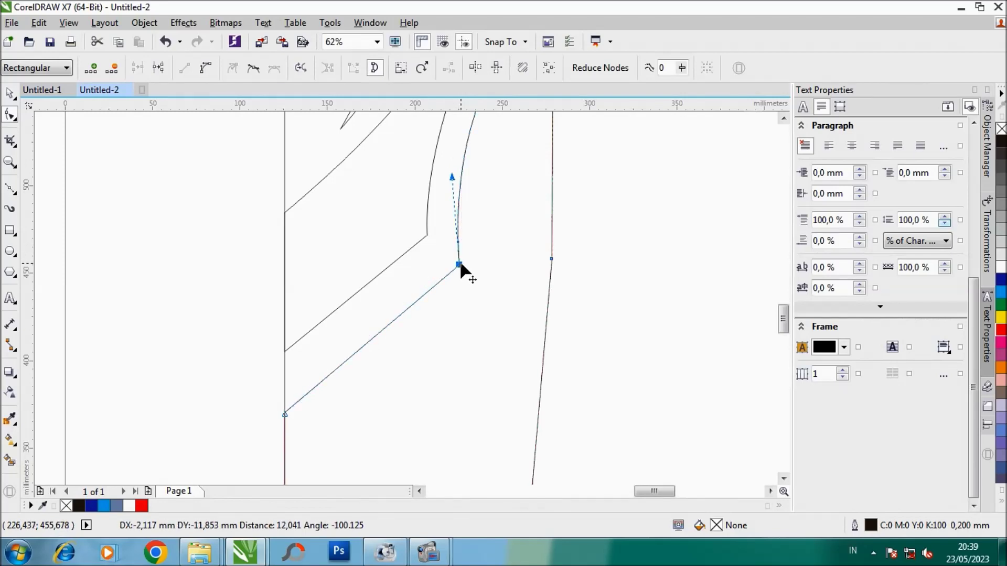
scroll(463, 269, down, 1)
scroll(483, 223, down, 1)
scroll(484, 223, up, 2)
Step: Add a node to the edge, bulge it left, and lift the top node's handle
right_click(480, 220)
click(501, 221)
drag(480, 224, 451, 232)
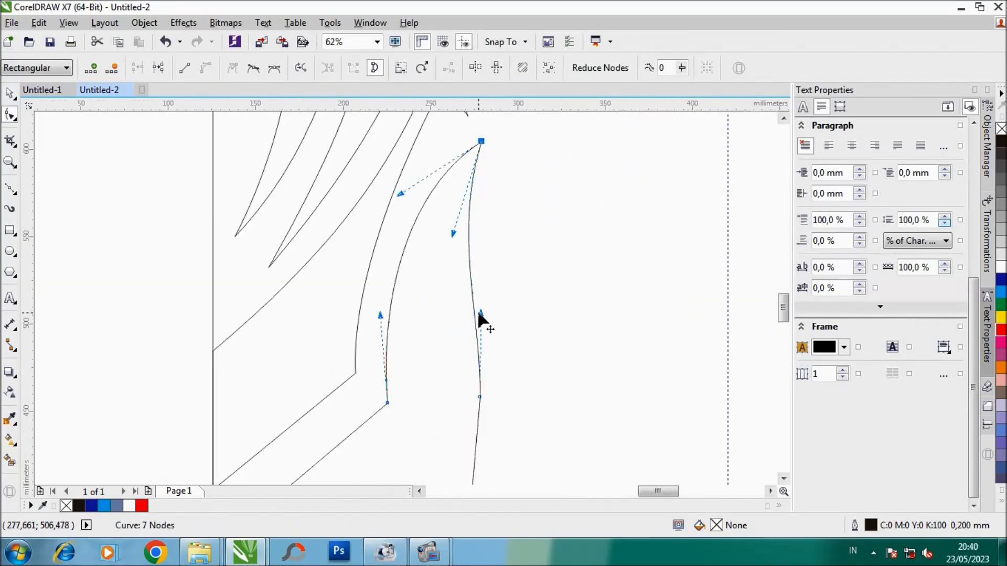
mouse_move(479, 322)
mouse_down()
mouse_move(425, 333)
mouse_move(430, 310)
mouse_up()
click(499, 172)
drag(423, 221, 431, 194)
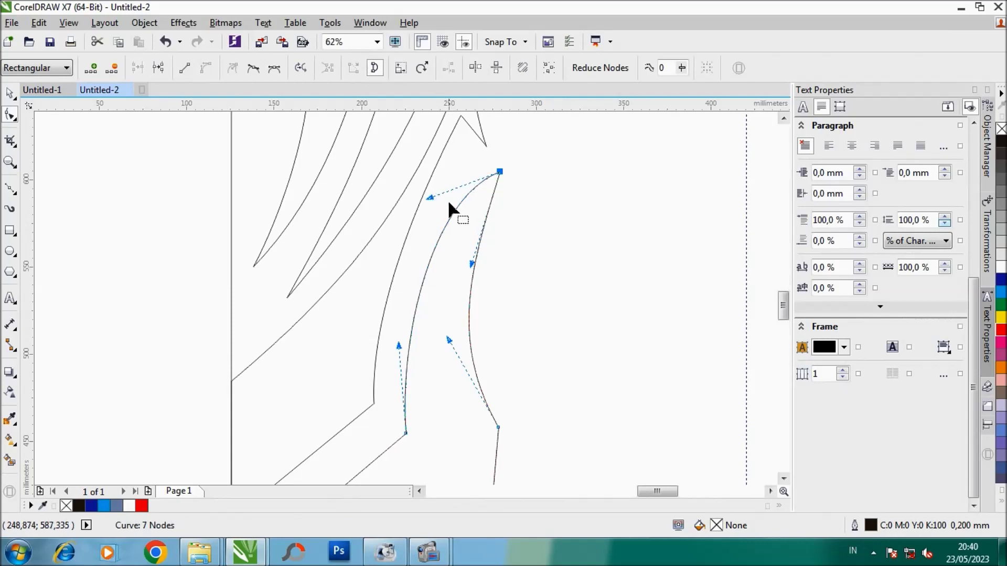
scroll(449, 212, down, 1)
scroll(456, 272, down, 1)
scroll(460, 314, up, 1)
Step: Curve another straight edge and move the bottom node up onto the panel's bottom line
right_click(455, 310)
click(504, 117)
drag(462, 291, 439, 294)
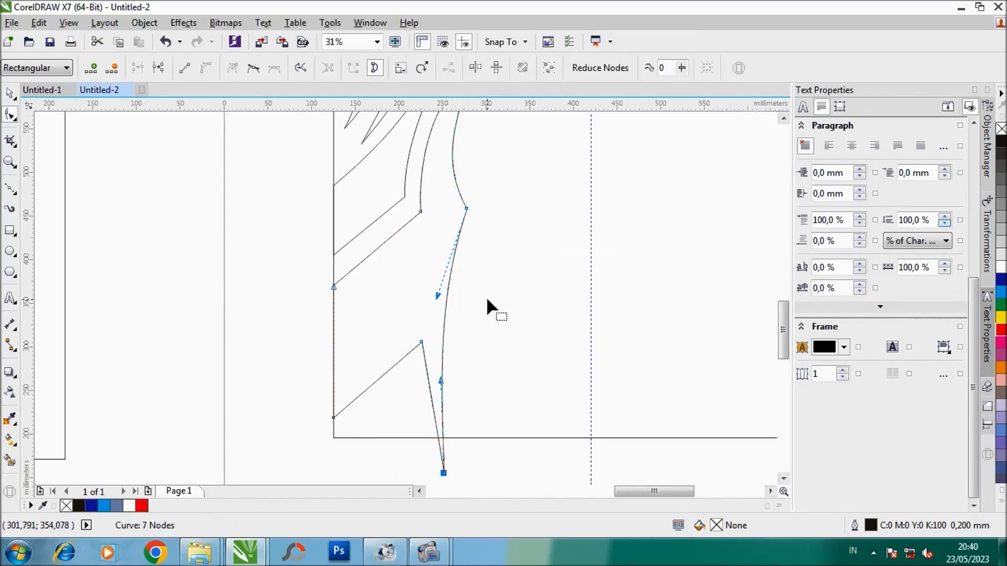
scroll(478, 367, down, 1)
scroll(465, 388, up, 1)
click(456, 382)
drag(457, 382, 457, 347)
scroll(467, 297, up, 1)
scroll(466, 289, down, 1)
scroll(466, 288, down, 1)
scroll(470, 226, up, 1)
scroll(479, 198, down, 1)
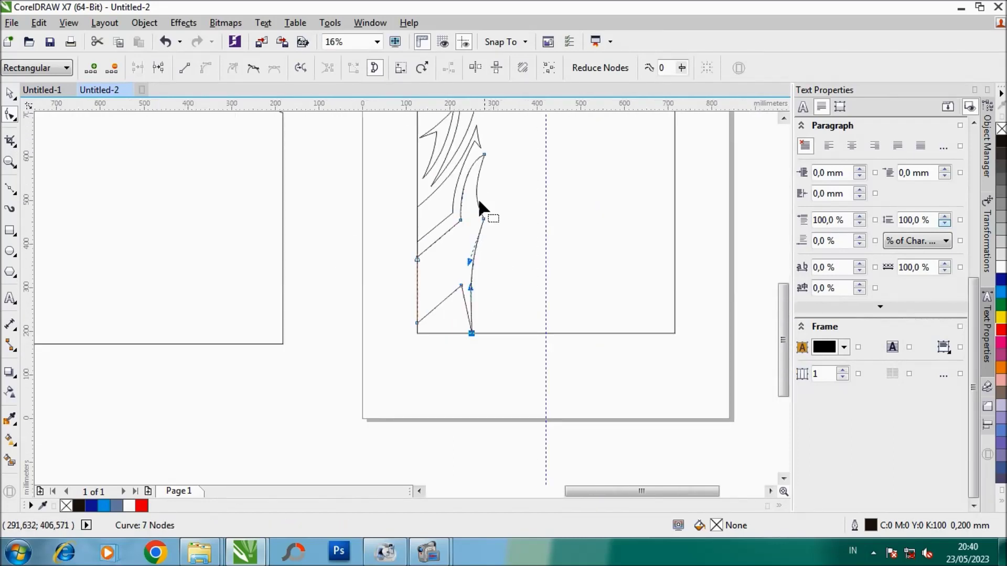
scroll(490, 255, up, 1)
Step: Tighten the curve at the top node and raise the apex and bottom-left nodes
click(502, 157)
drag(490, 204, 485, 187)
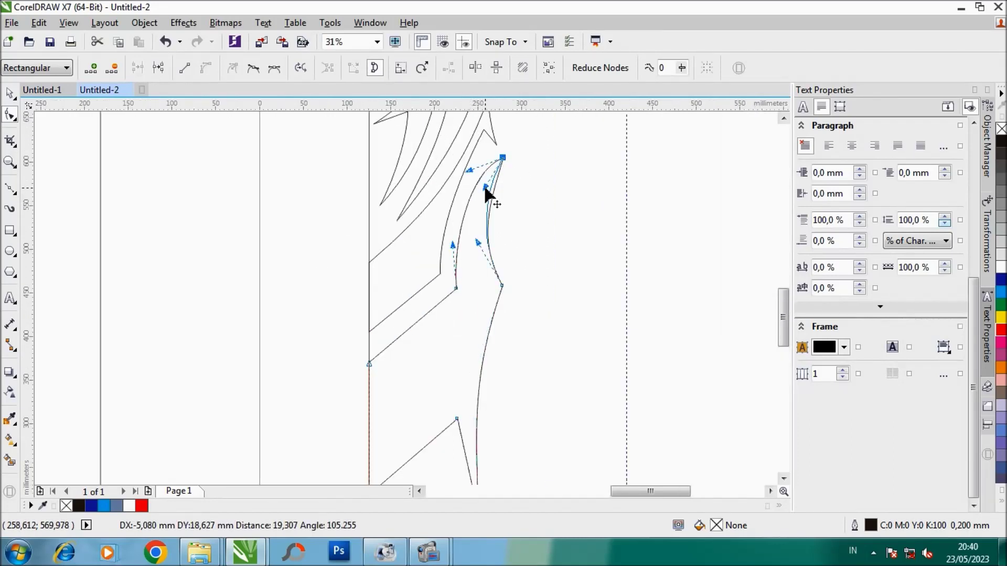
drag(478, 245, 479, 243)
scroll(478, 246, down, 1)
scroll(485, 268, up, 1)
scroll(455, 323, down, 1)
scroll(487, 297, up, 1)
drag(483, 310, 481, 257)
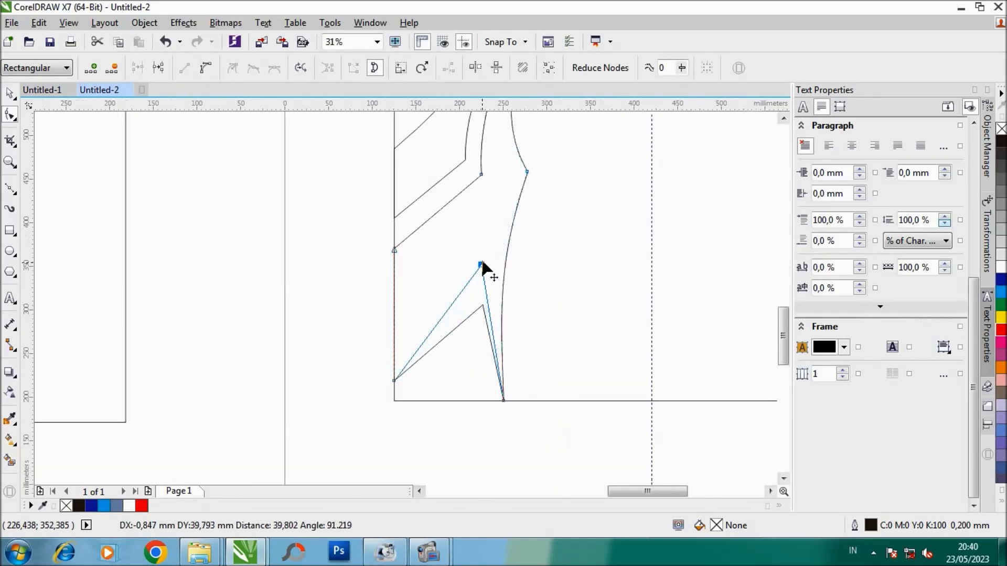
drag(395, 379, 394, 331)
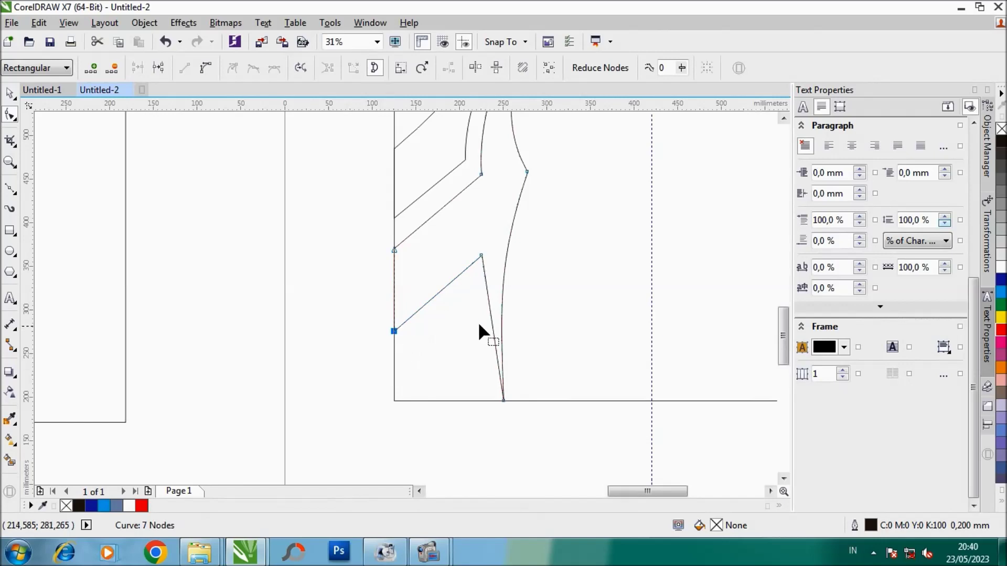
Step: Convert the last straight segment to a curve, shape the lower claw curve, and zoom out
right_click(487, 301)
click(533, 104)
drag(488, 303, 477, 317)
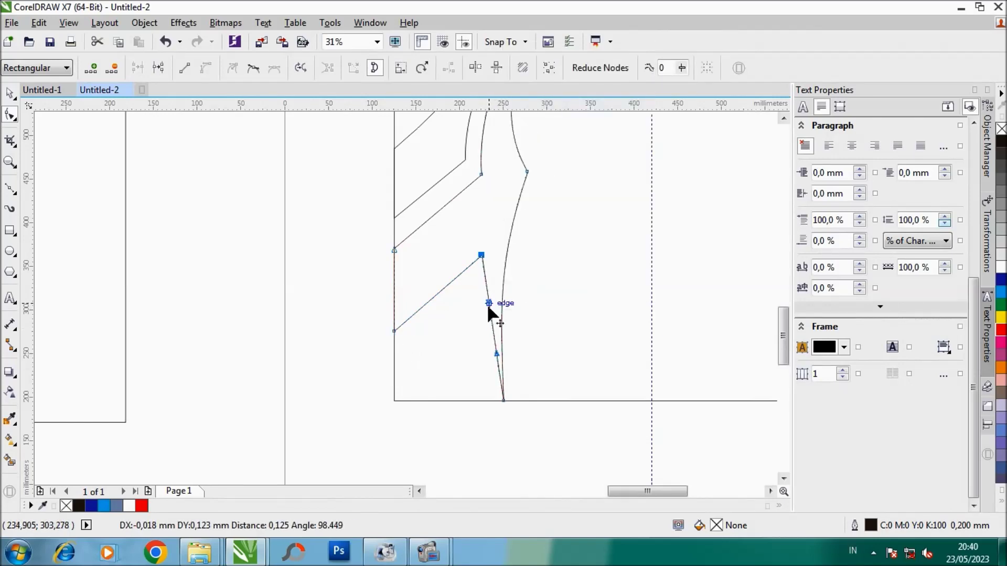
drag(498, 354, 483, 349)
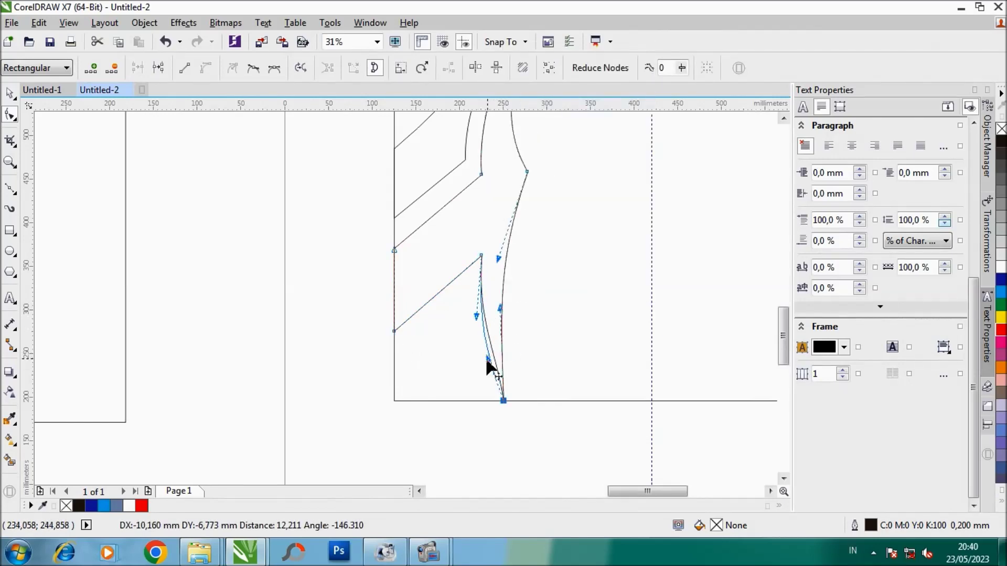
scroll(476, 347, down, 1)
scroll(486, 336, up, 1)
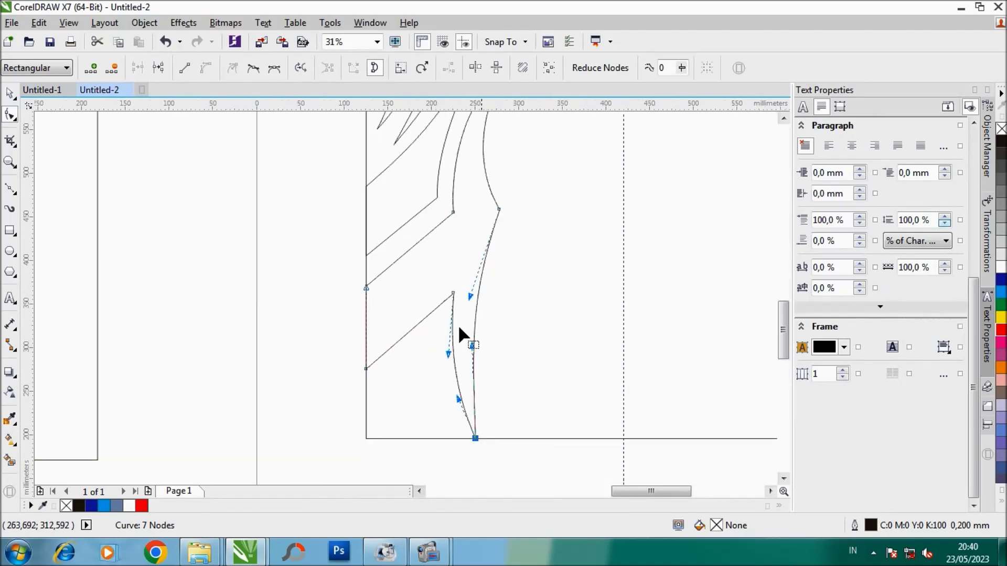
key(space)
key(F3)
drag(783, 312, 784, 288)
key(F10)
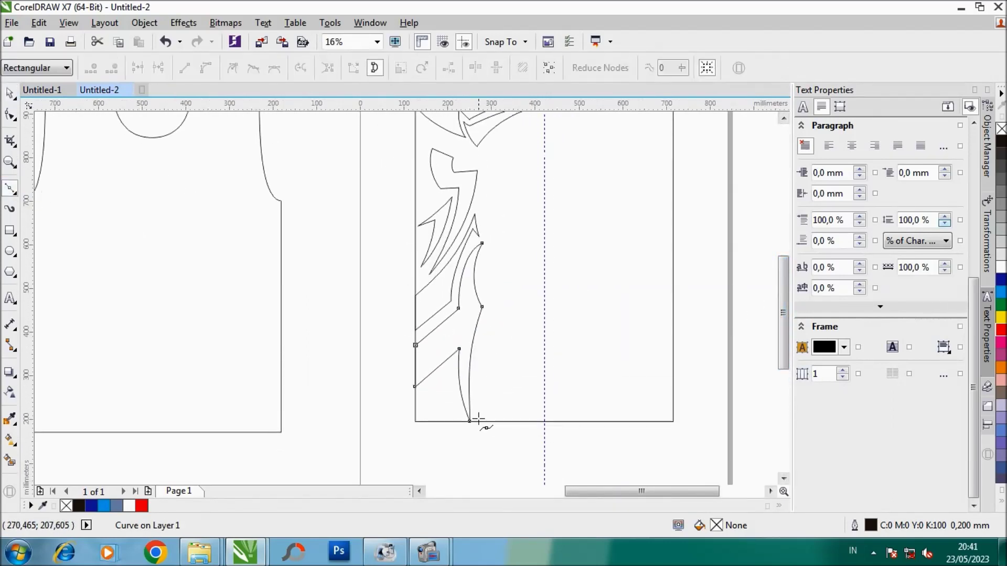
Step: Draw a closed three-point spike along the panel's left edge
drag(783, 332, 783, 349)
scroll(434, 343, up, 2)
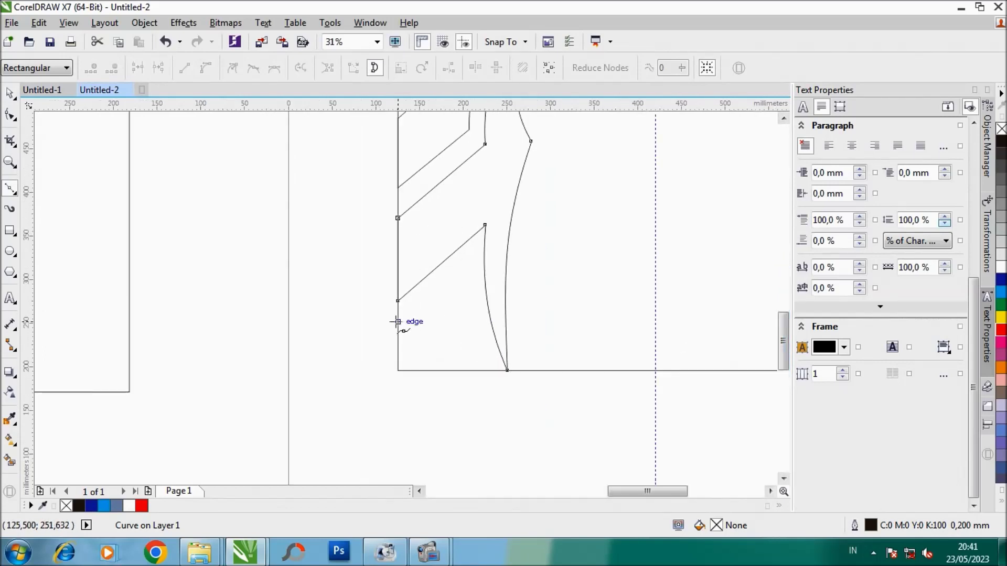
click(444, 304)
click(460, 277)
click(479, 370)
scroll(440, 324, up, 1)
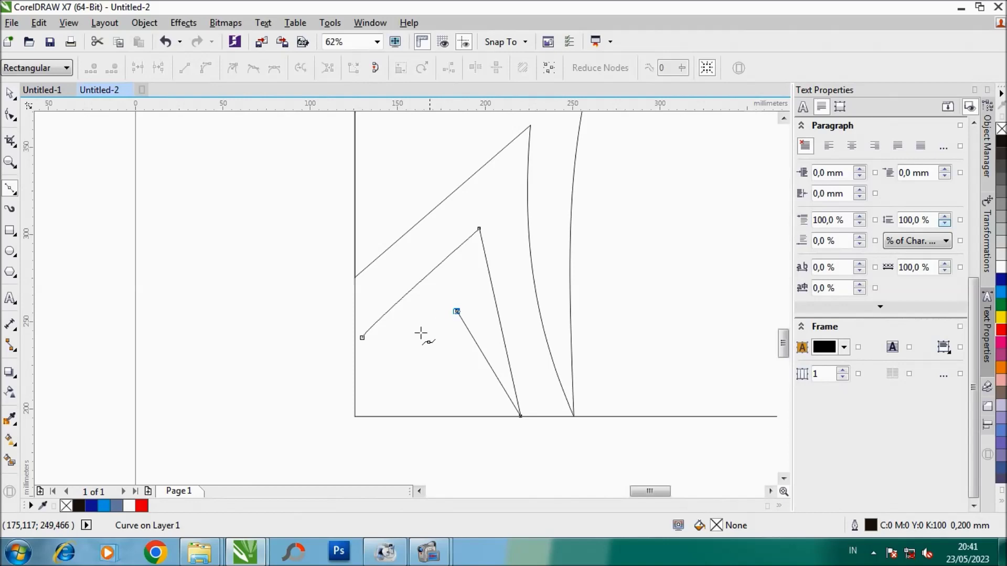
click(363, 344)
Step: Curve the spike's edge, pull its tip up and right, and make the tip a cusp
click(10, 115)
right_click(496, 292)
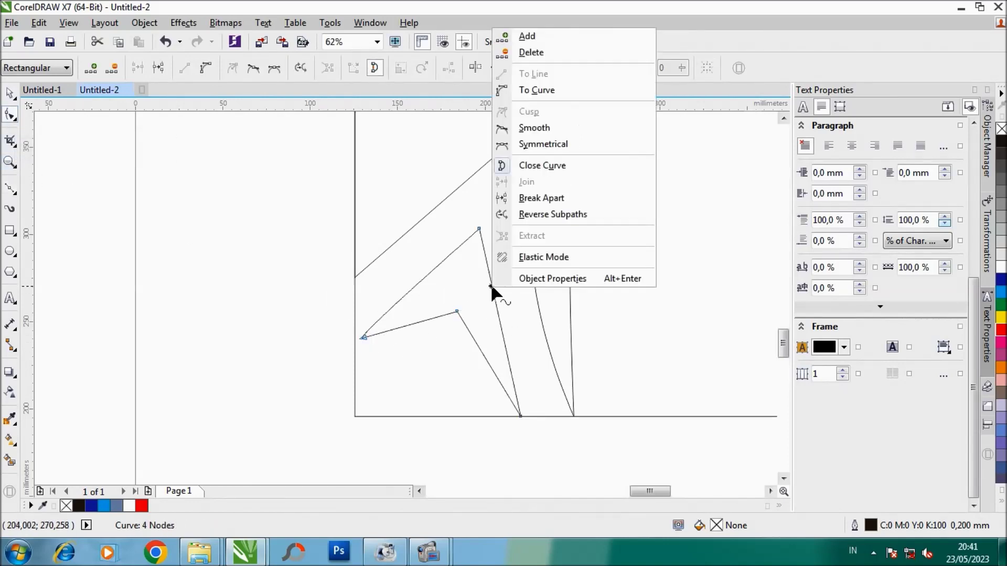
click(519, 89)
drag(479, 229, 500, 206)
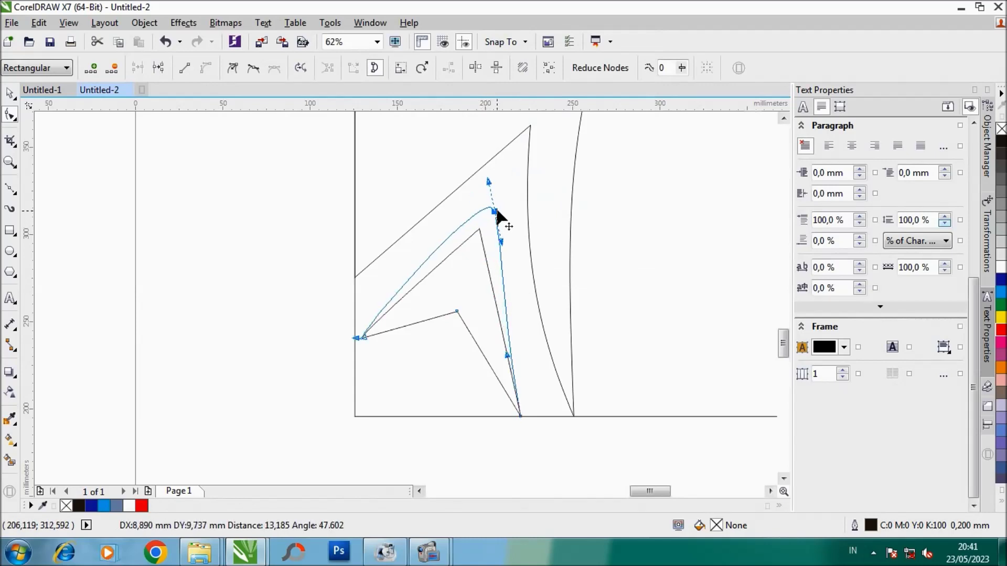
right_click(501, 207)
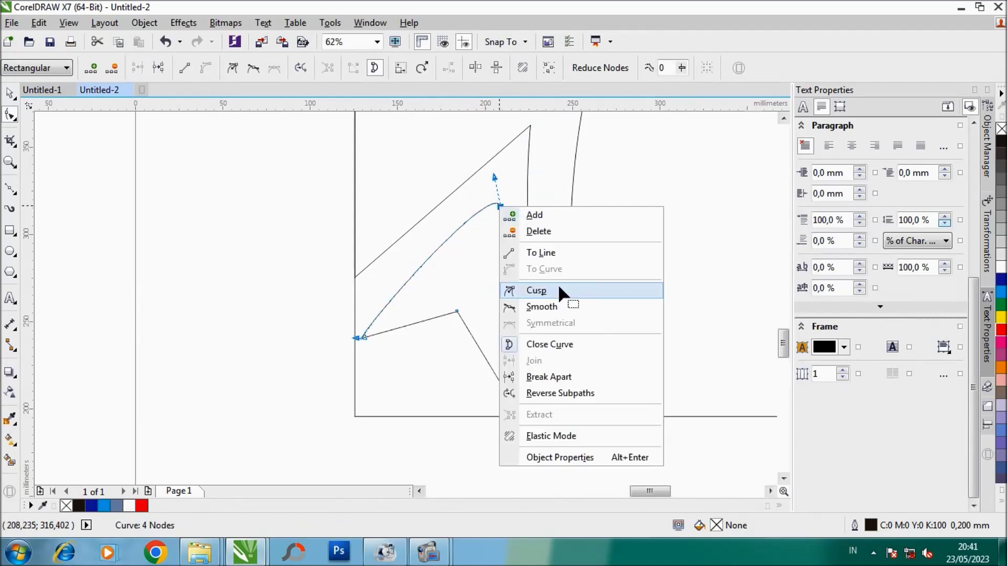
click(536, 290)
Step: Straighten the spike's left edge and reposition its right edge, bottom and inner corner points
right_click(476, 218)
click(521, 265)
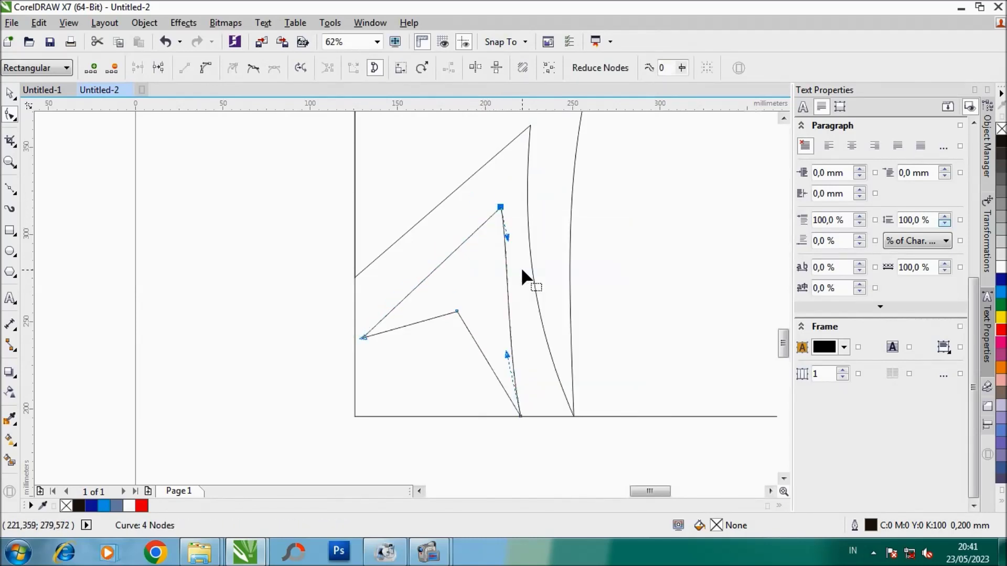
drag(507, 241, 505, 330)
drag(520, 416, 534, 405)
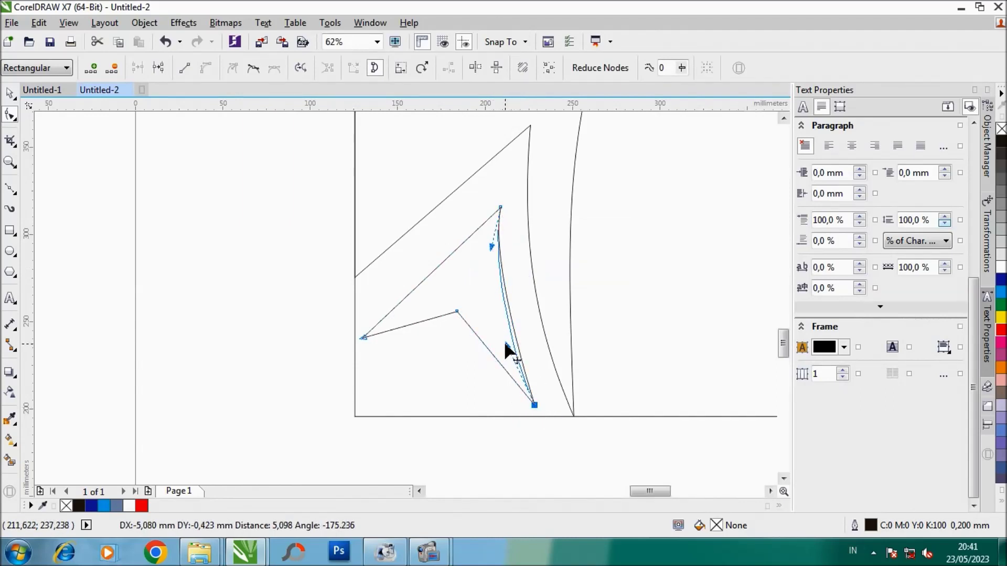
drag(457, 312, 472, 290)
Step: Convert the spike's lower edges to curves, bend them smoothly, then deselect the finished spike
right_click(483, 314)
click(587, 113)
drag(487, 333, 519, 373)
click(534, 405)
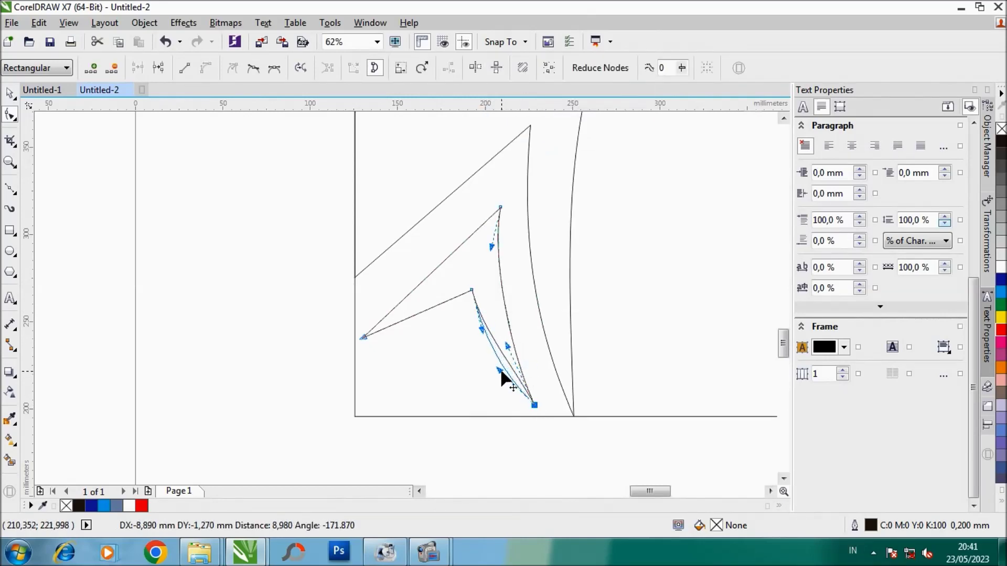
drag(521, 374, 519, 382)
scroll(524, 364, down, 1)
scroll(524, 364, up, 1)
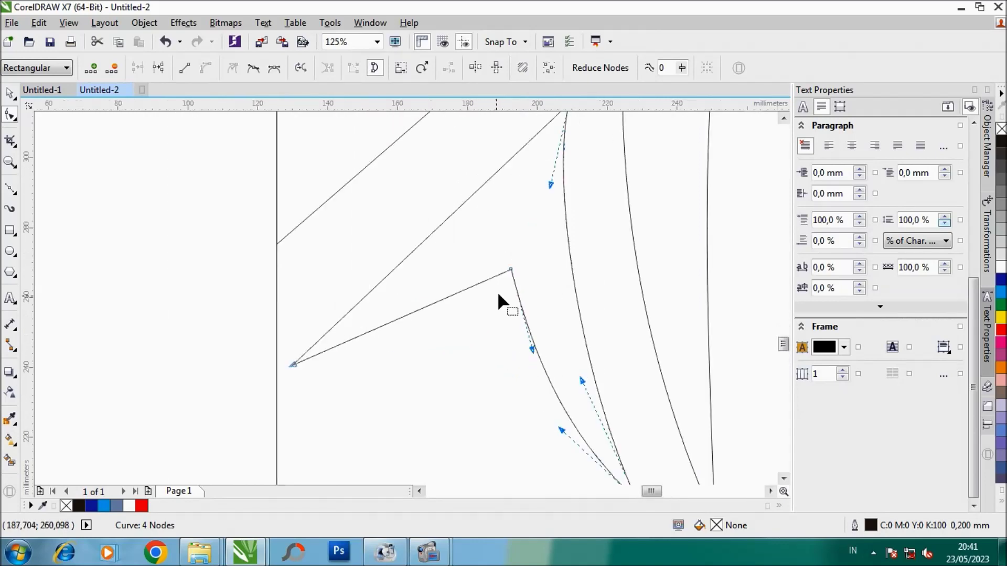
right_click(444, 303)
click(472, 103)
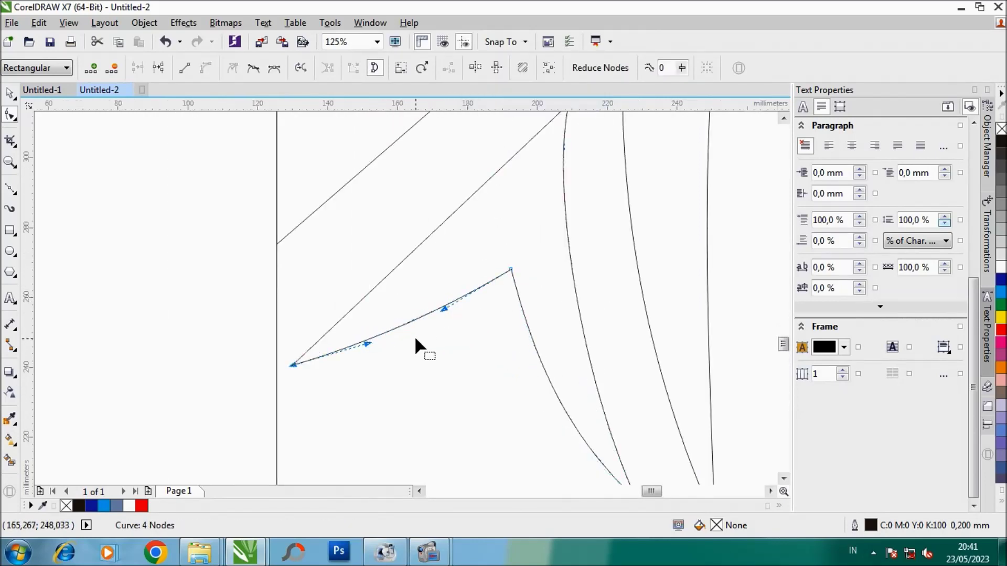
scroll(417, 339, down, 1)
key(space)
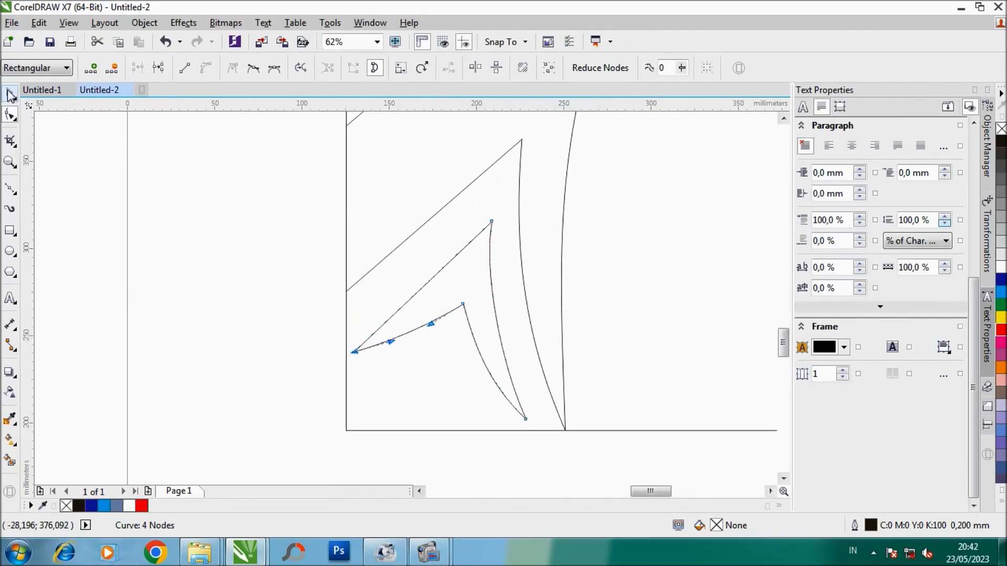
click(212, 239)
scroll(212, 239, down, 2)
mouse_move(782, 347)
mouse_down()
mouse_move(781, 300)
mouse_move(672, 308)
mouse_up()
scroll(485, 231, down, 1)
scroll(435, 210, up, 2)
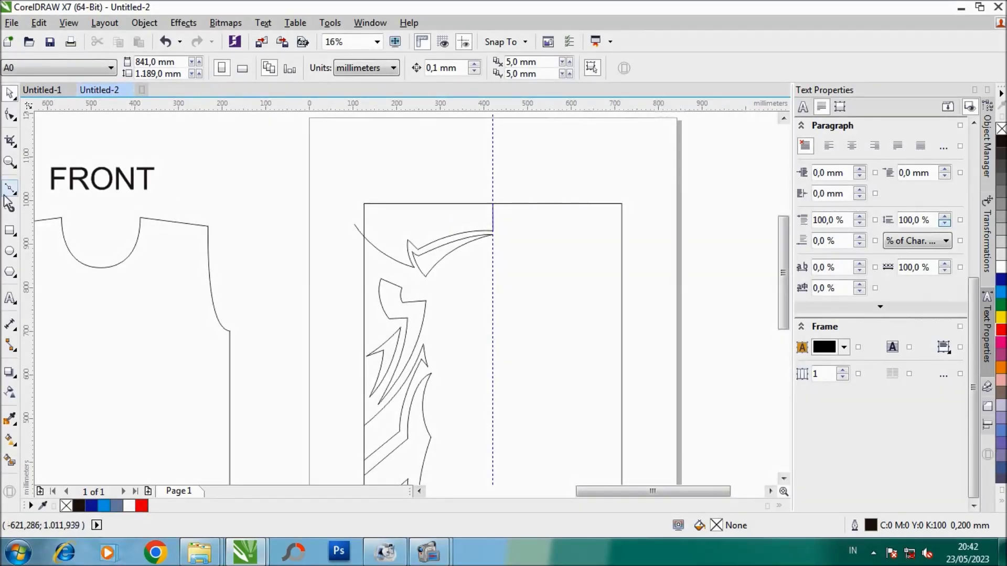
Step: Smart-fill the enclosed top corner region and colour it bright blue
click(10, 460)
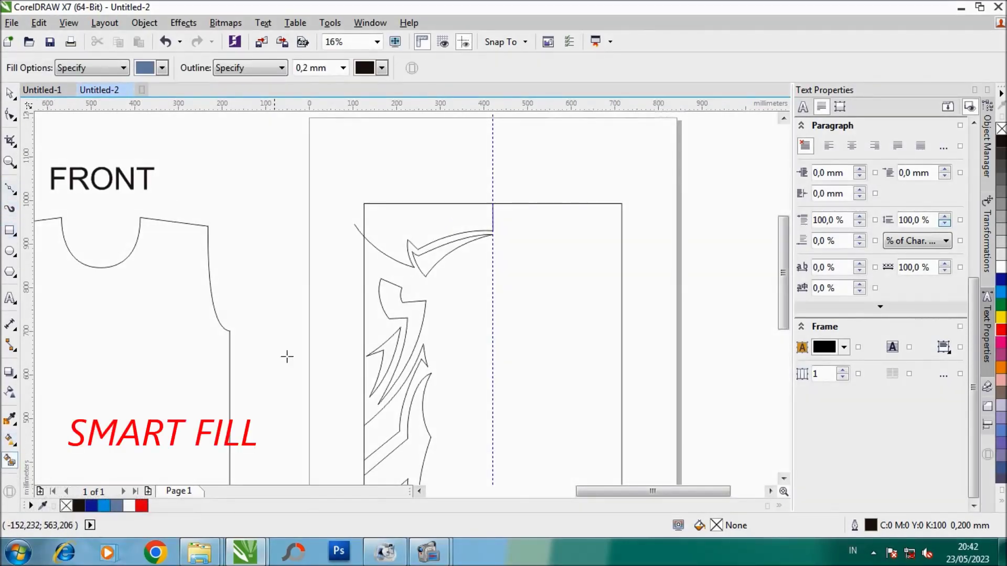
click(444, 214)
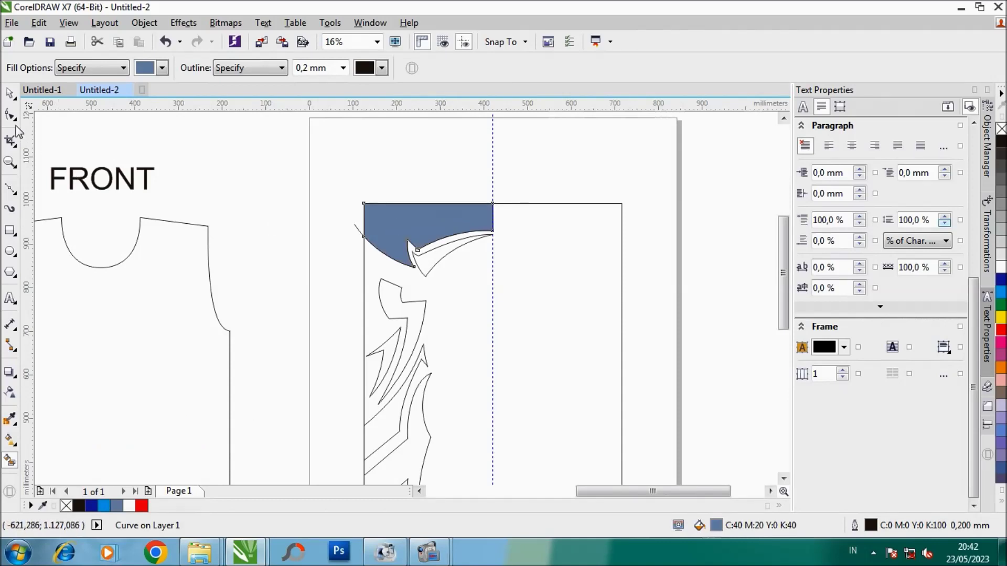
click(10, 94)
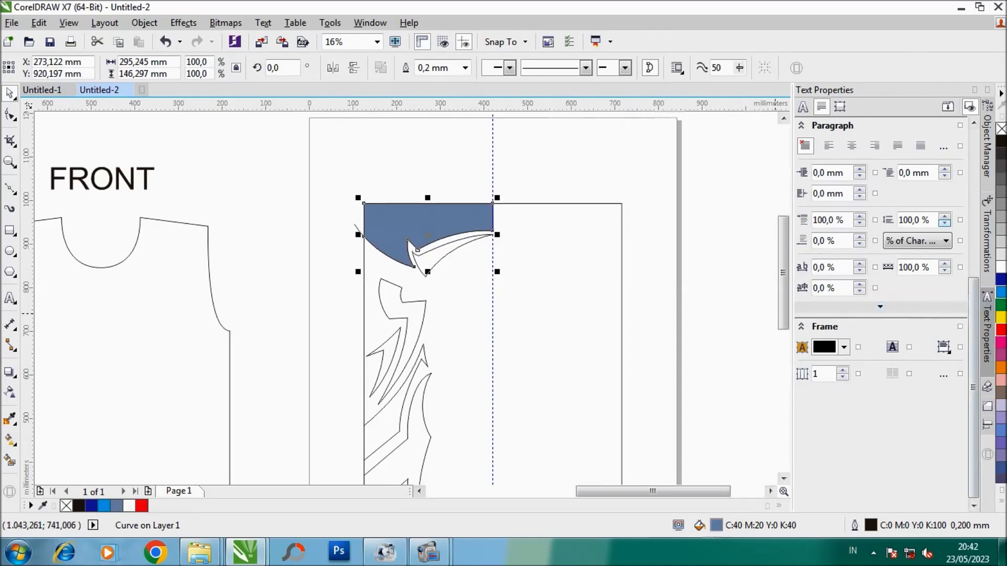
click(1002, 297)
Step: Fill the upper claw spike white, the claw below red, and the thin spike white
click(442, 254)
scroll(442, 254, up, 2)
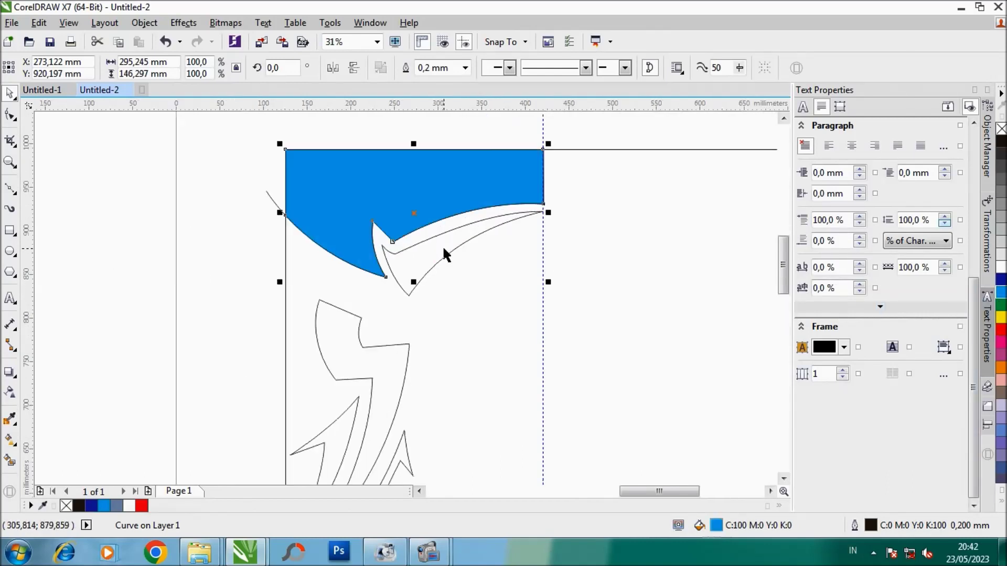
click(1001, 272)
scroll(409, 288, down, 2)
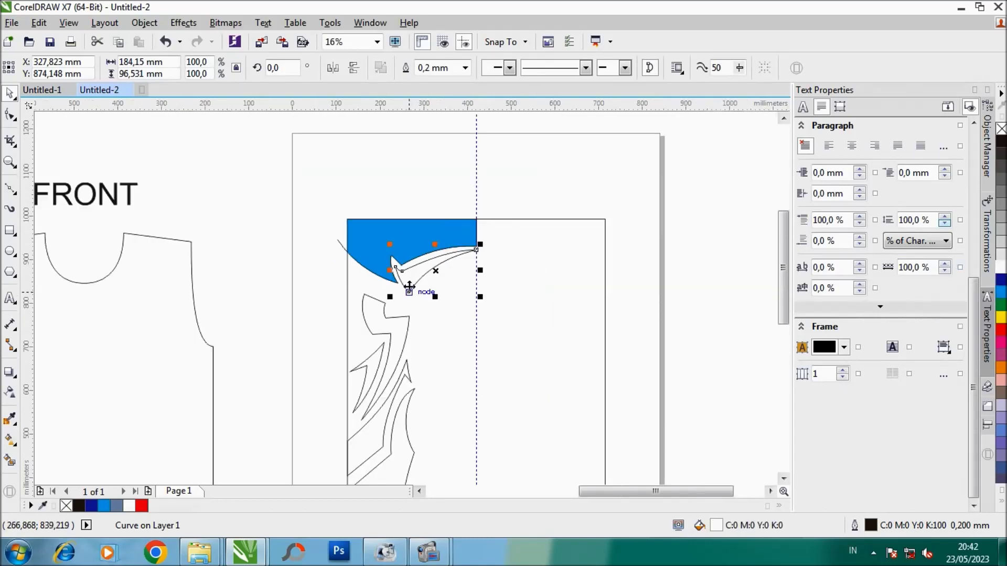
scroll(392, 333, up, 2)
click(400, 333)
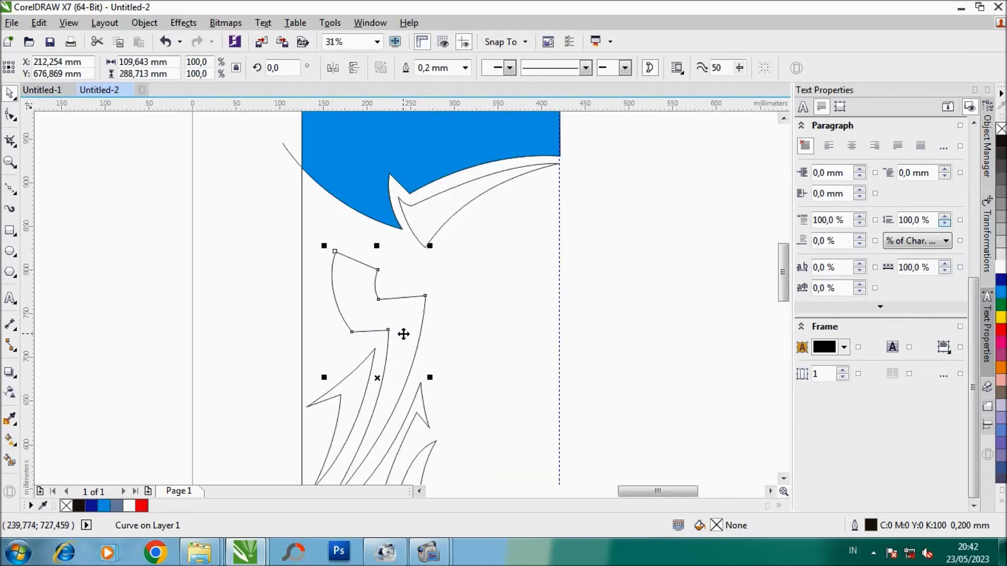
click(1002, 330)
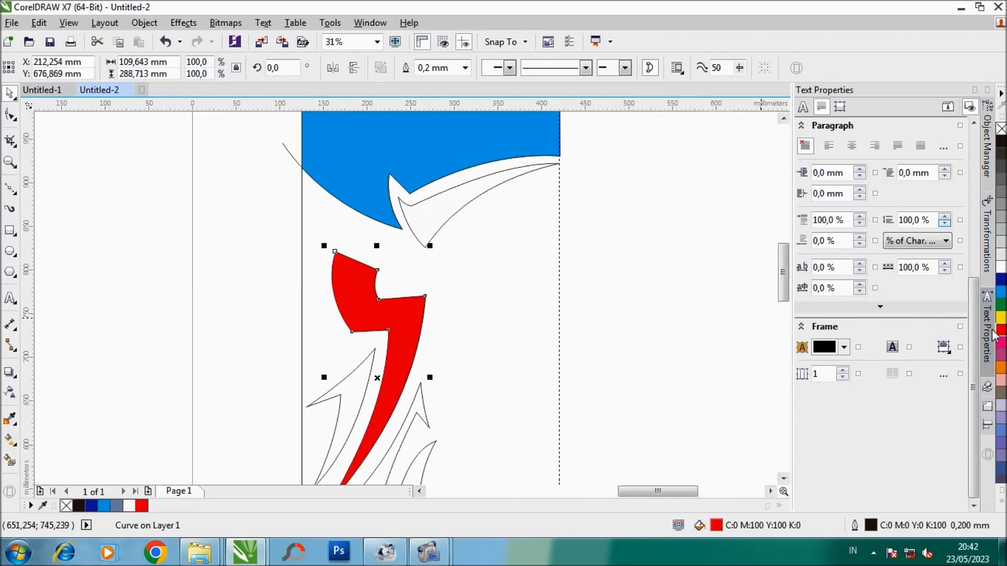
scroll(426, 293, down, 2)
scroll(414, 342, up, 2)
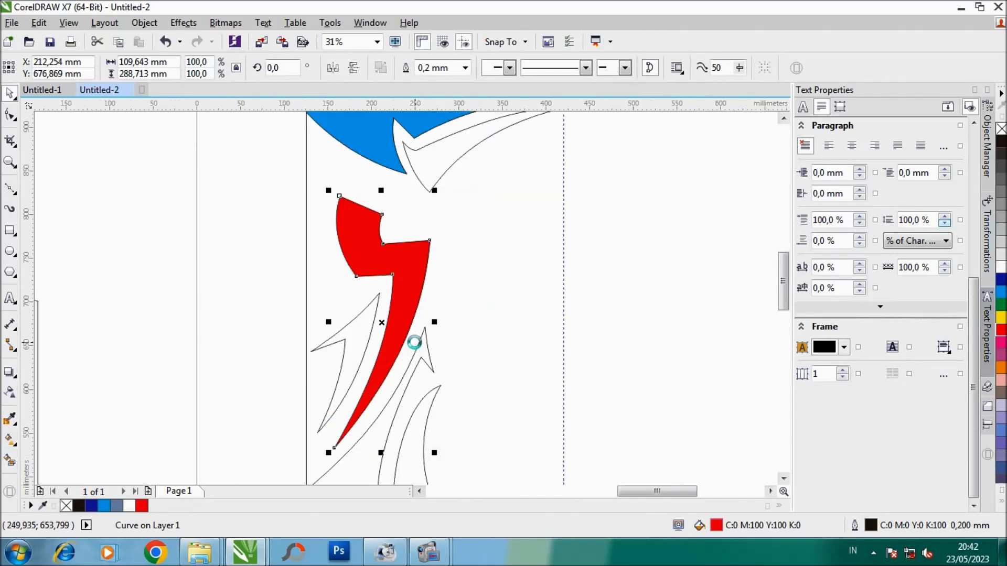
click(359, 330)
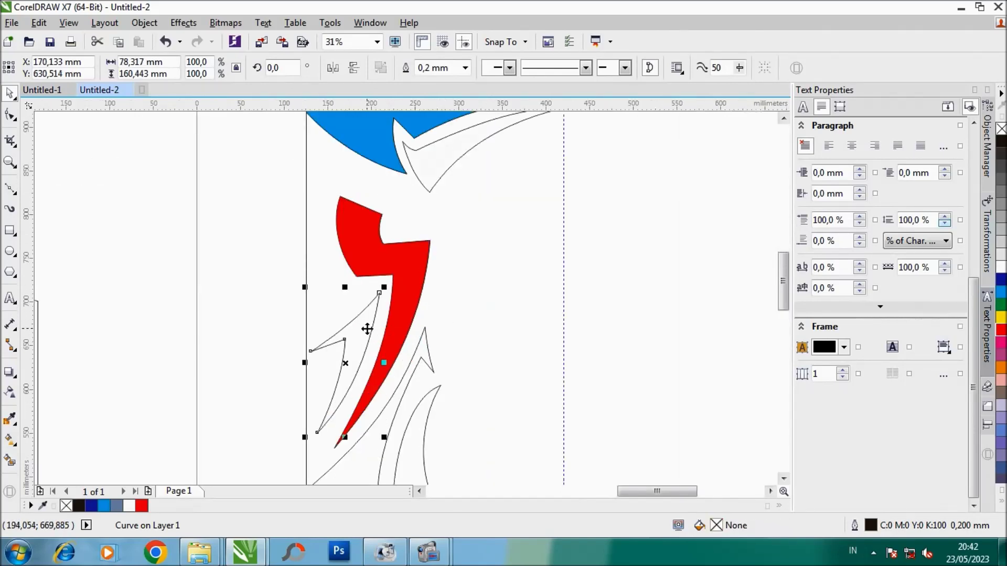
click(1001, 271)
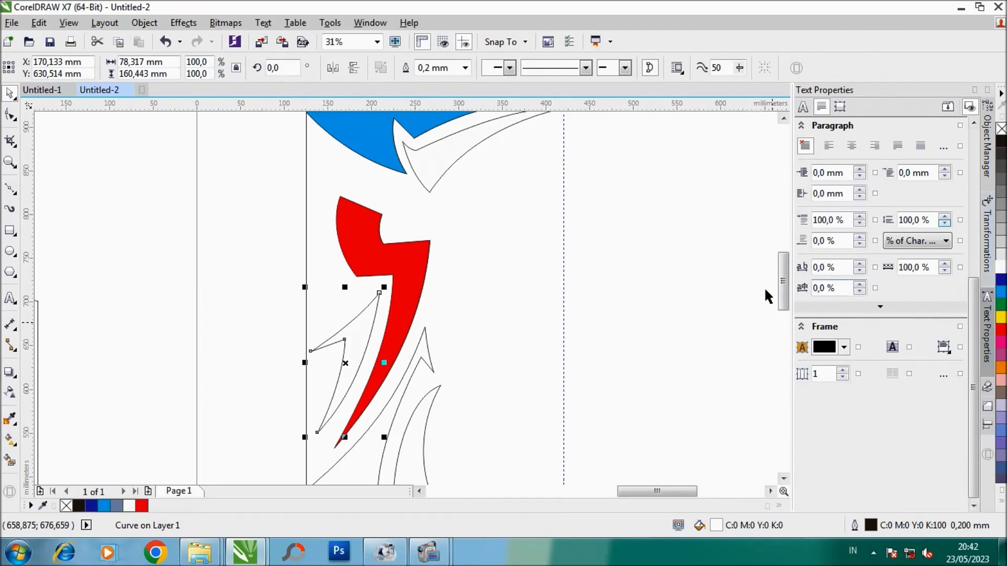
drag(783, 288, 784, 312)
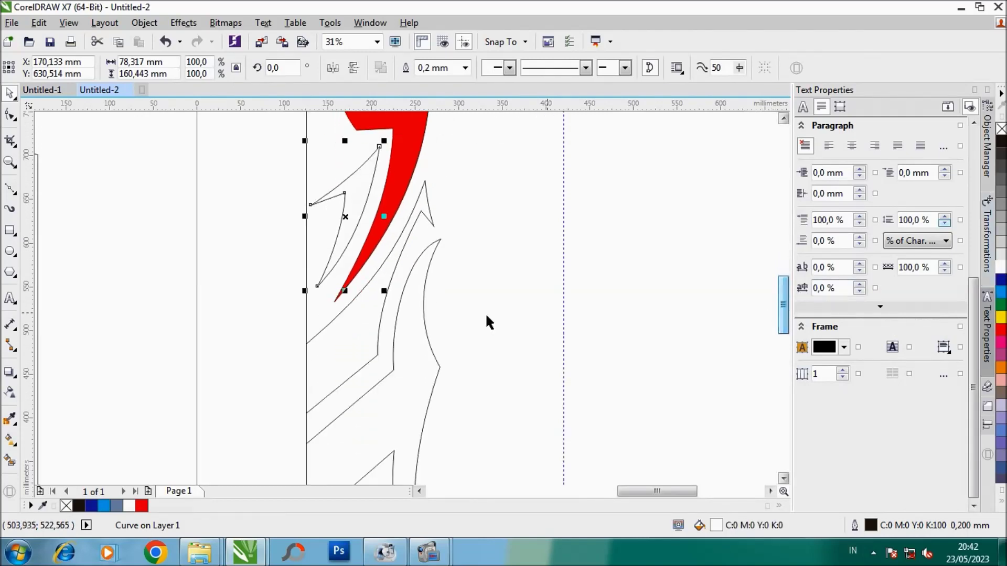
Step: Fill the lower claws blue and red and the small spike white, then deselect
click(359, 330)
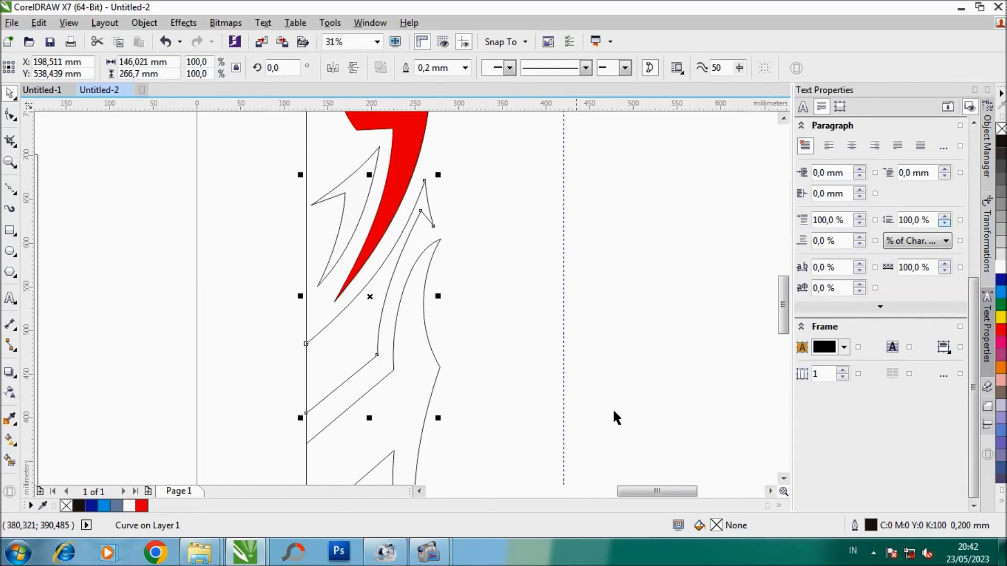
click(1000, 293)
scroll(419, 287, down, 2)
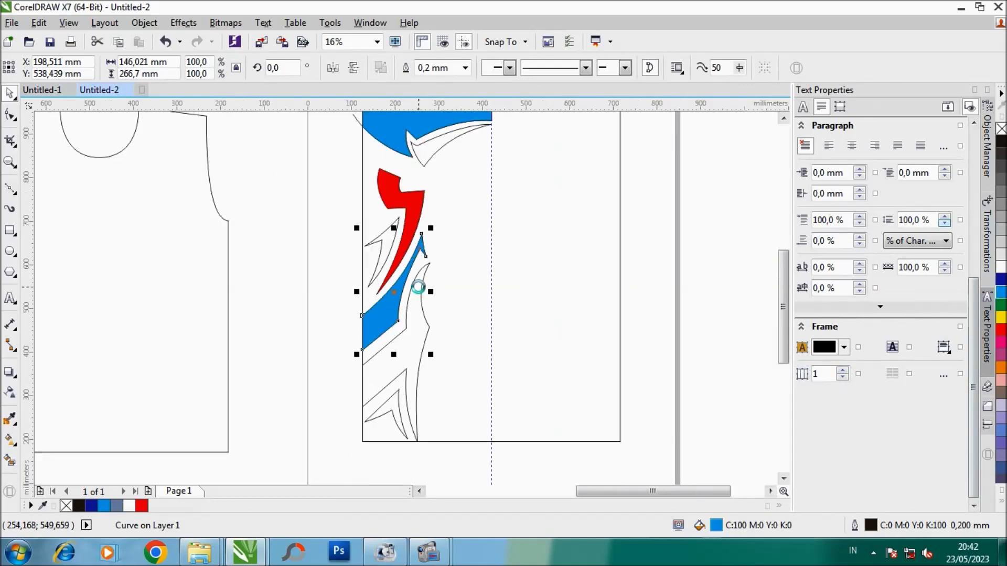
scroll(429, 334, up, 2)
click(421, 318)
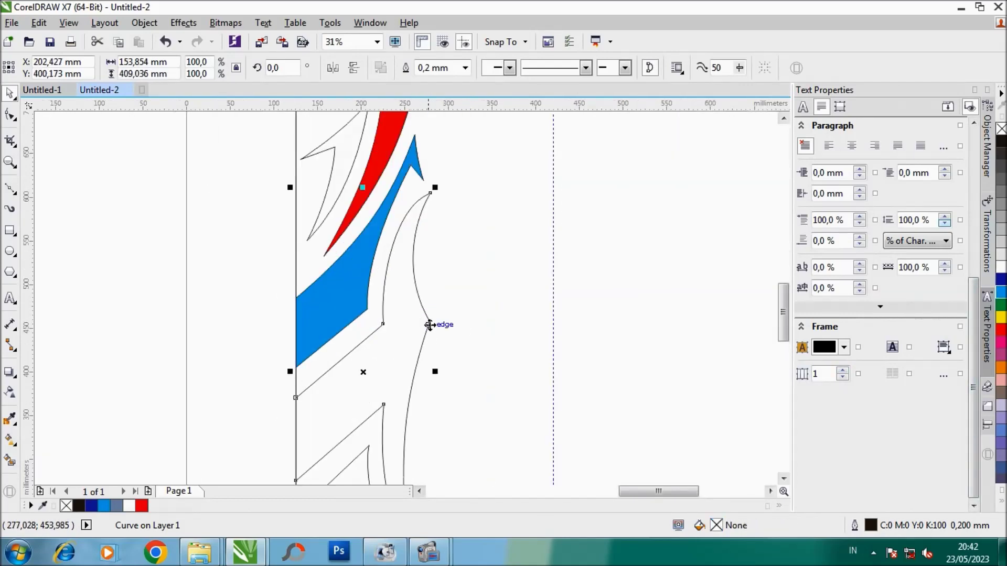
click(143, 506)
scroll(440, 274, down, 2)
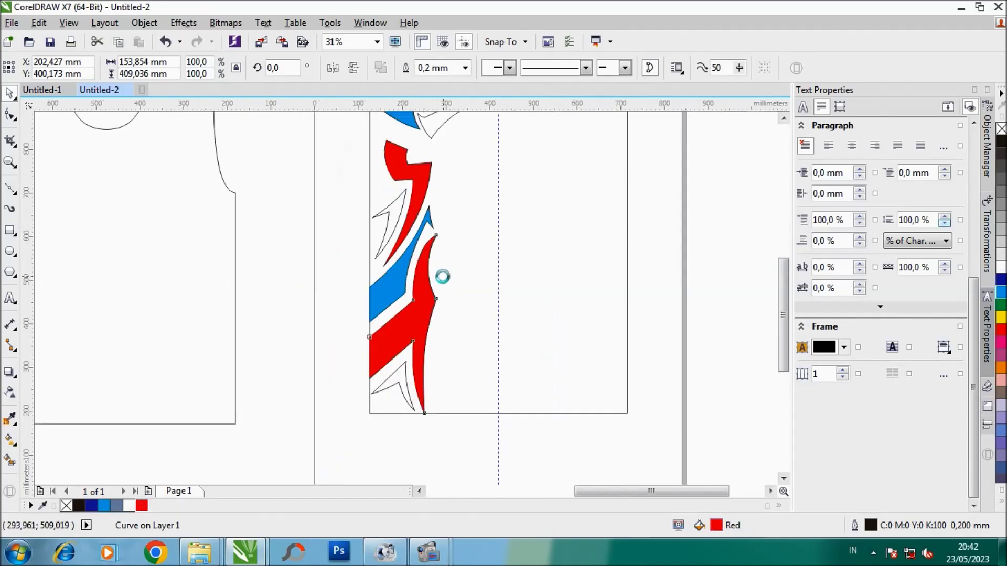
click(400, 382)
click(1001, 269)
scroll(448, 300, down, 2)
scroll(440, 210, up, 4)
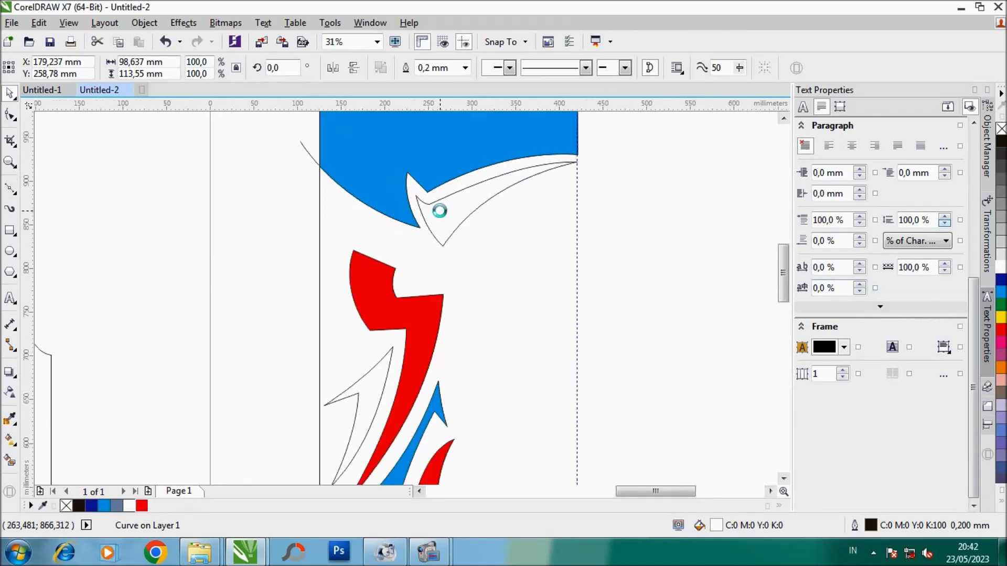
scroll(490, 195, down, 2)
scroll(407, 152, up, 4)
click(414, 222)
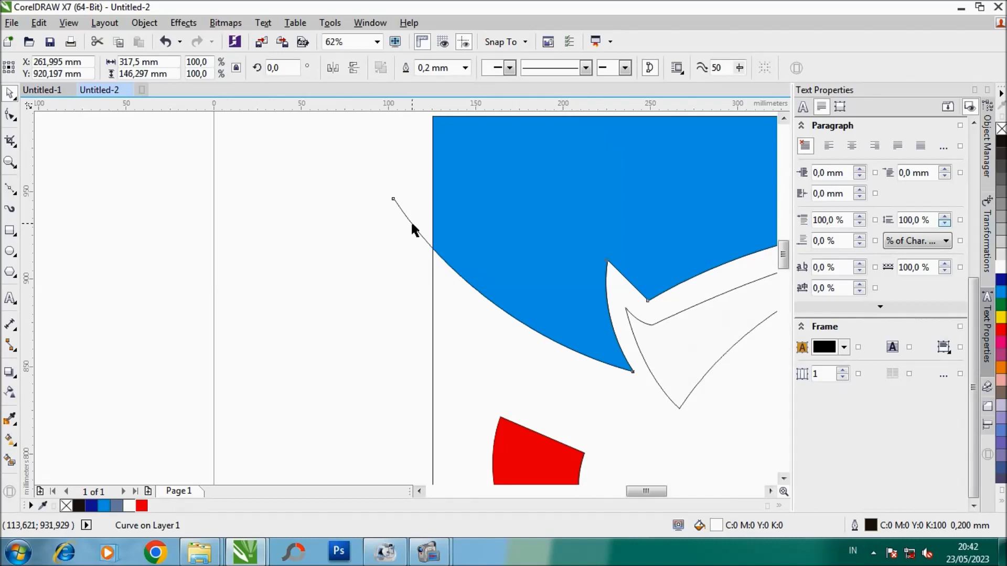
scroll(411, 222, down, 2)
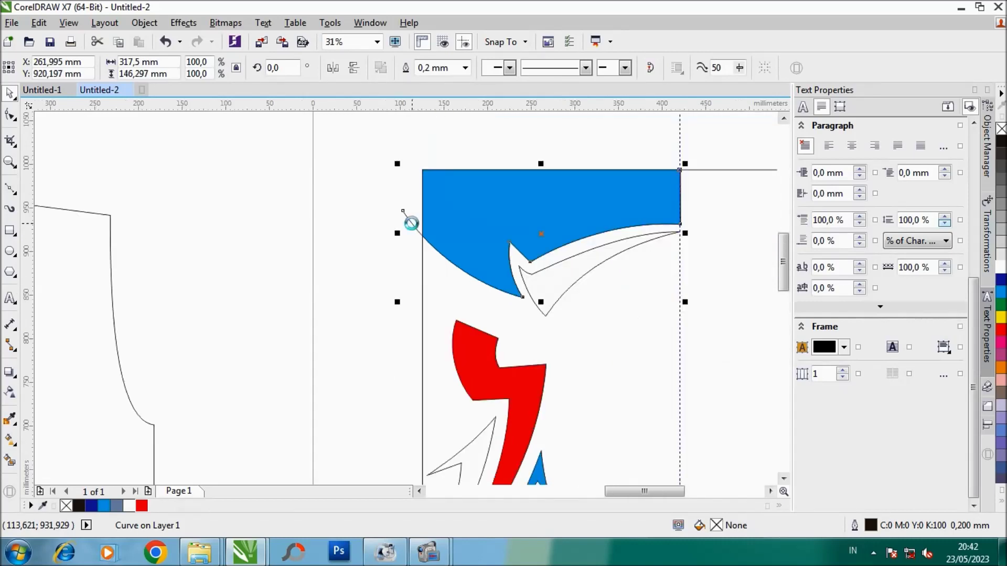
click(415, 225)
scroll(433, 204, down, 2)
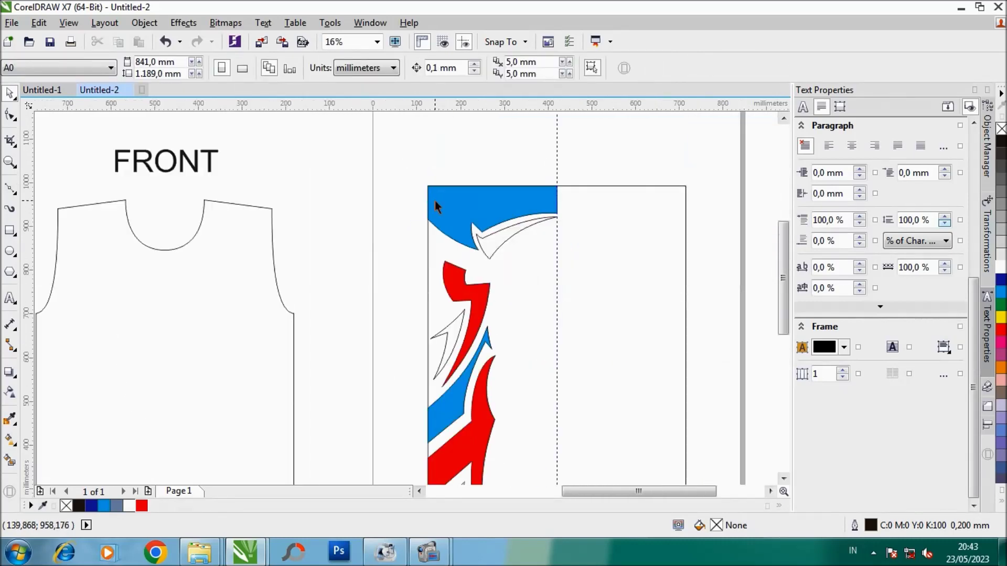
Step: Give the background rectangle a black fill and deselect it
click(631, 220)
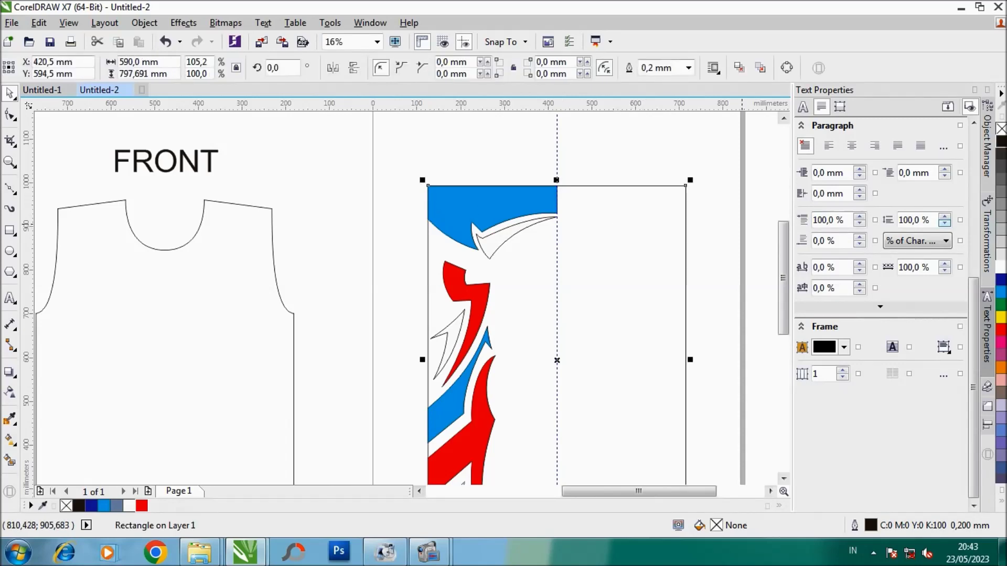
click(1001, 142)
scroll(580, 207, down, 1)
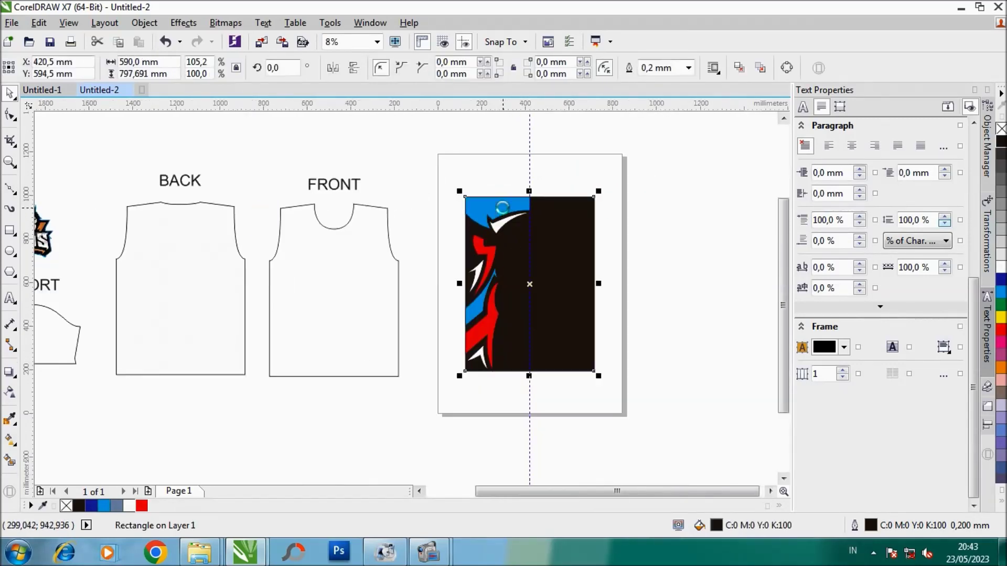
click(511, 174)
scroll(489, 251, up, 1)
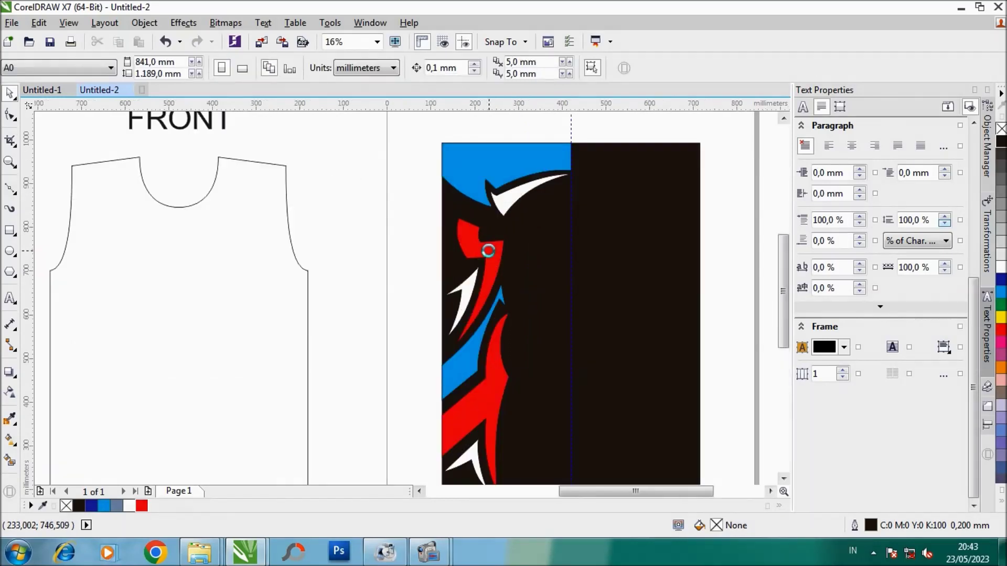
scroll(496, 251, up, 1)
click(496, 250)
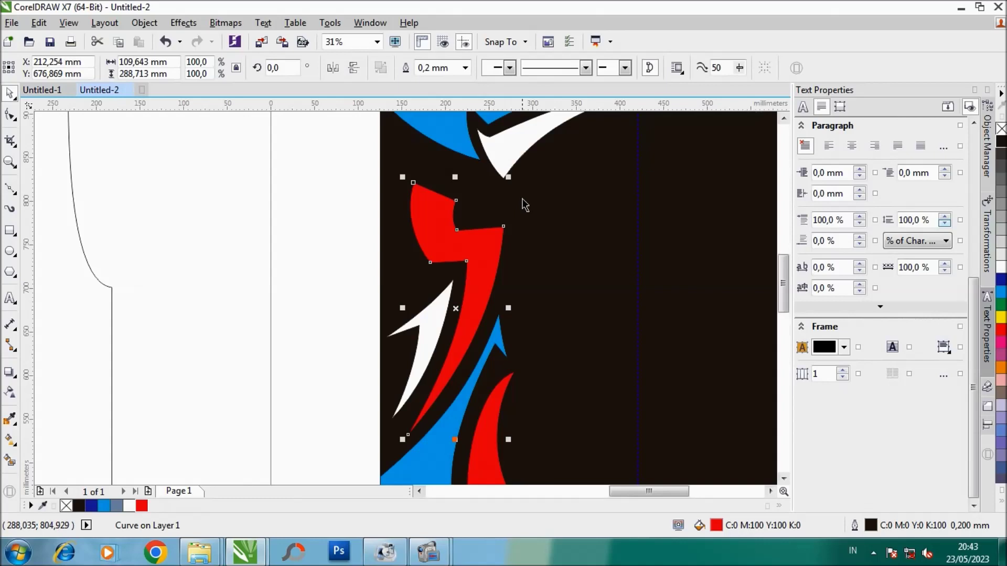
Step: Scale the upper red claw to about 106%, then taper the lower claw's tip and curve its edge inward
drag(506, 179, 538, 170)
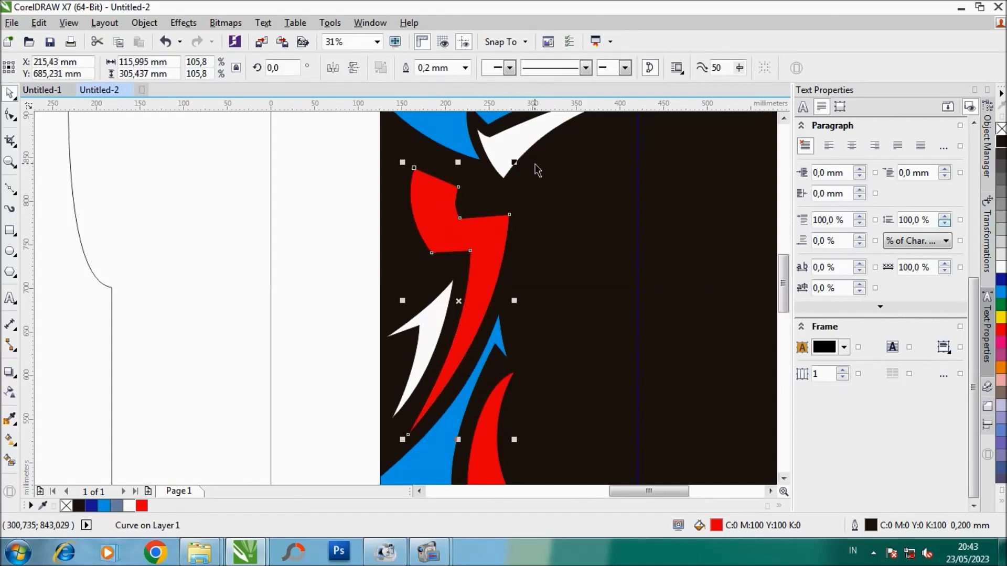
scroll(507, 317, down, 2)
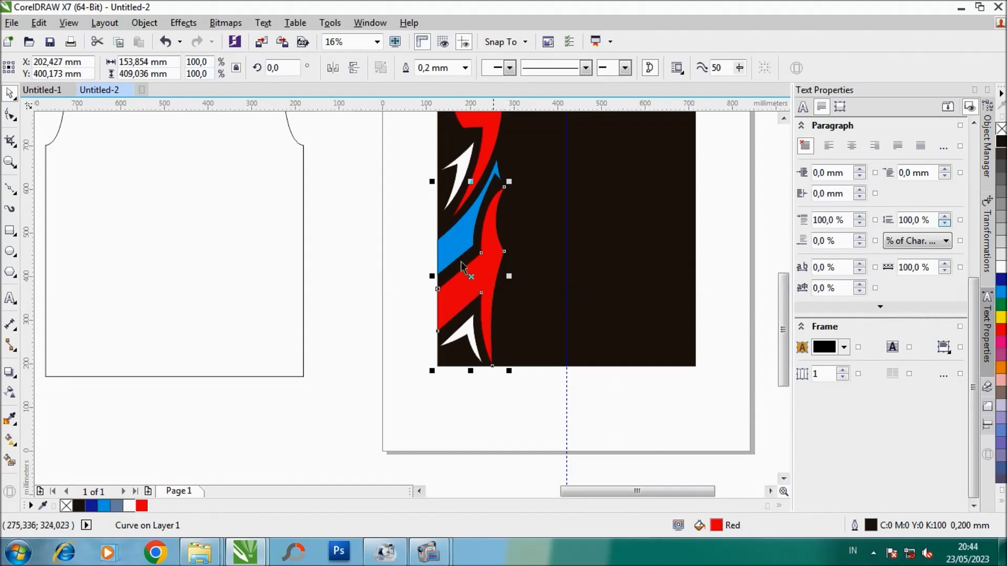
click(10, 115)
scroll(504, 375, up, 2)
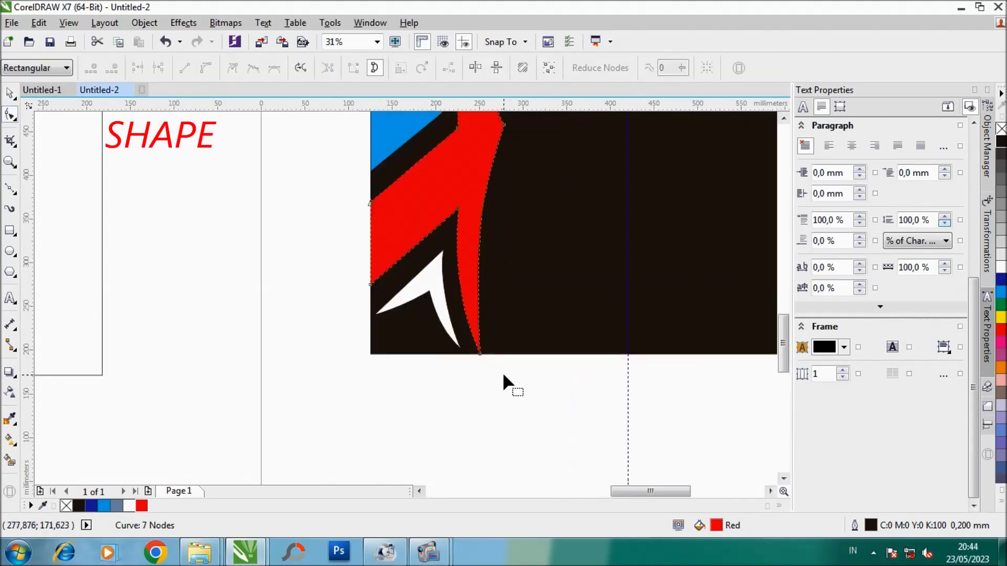
drag(481, 351, 539, 353)
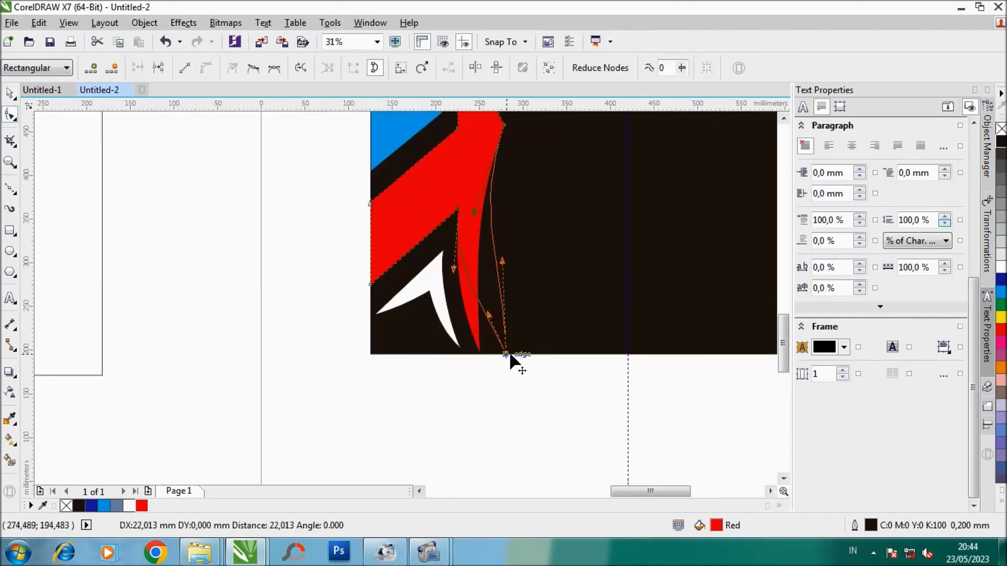
mouse_move(539, 353)
mouse_down()
mouse_move(520, 352)
mouse_move(485, 323)
mouse_up()
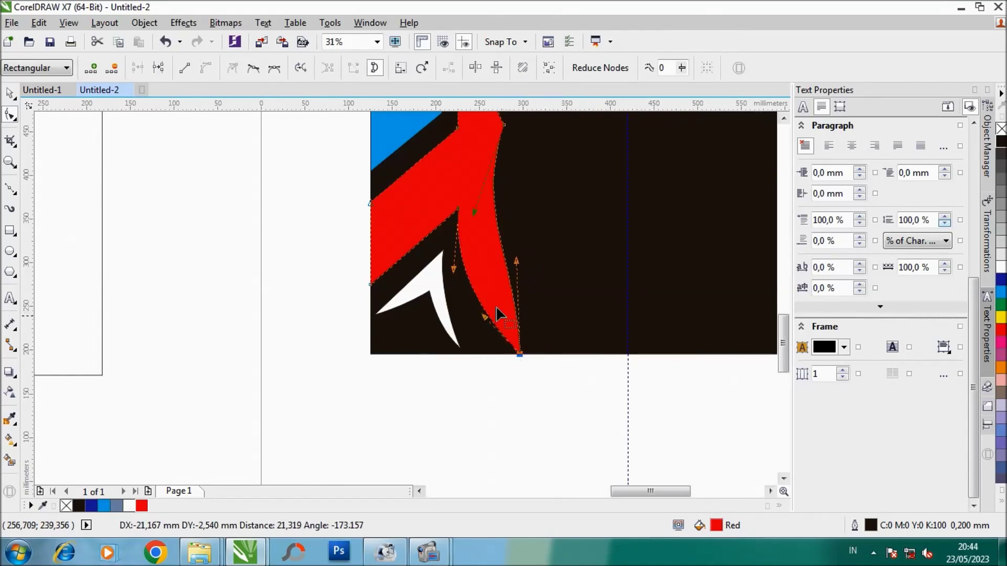
drag(517, 268, 483, 274)
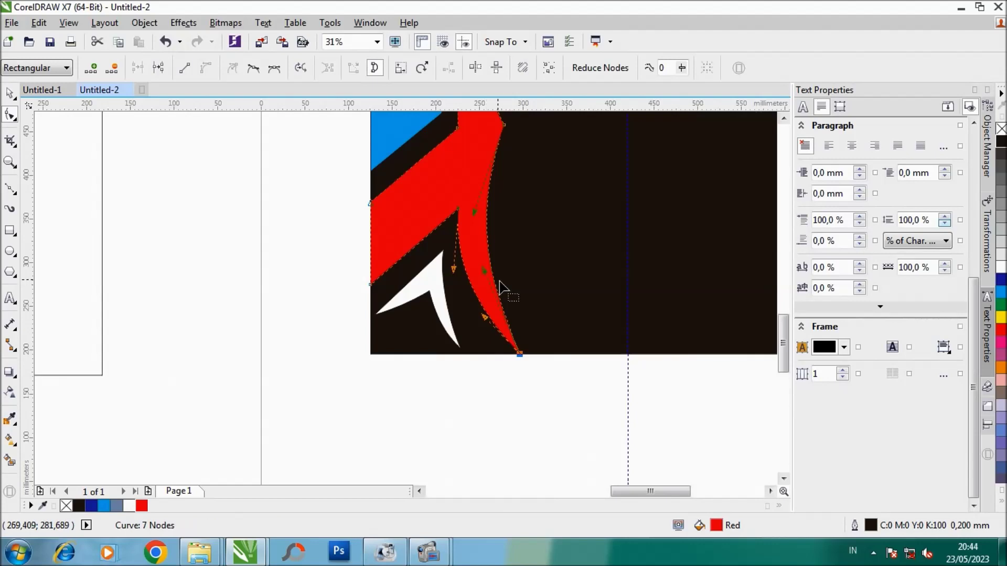
scroll(524, 291, down, 2)
scroll(556, 234, down, 1)
scroll(551, 231, up, 1)
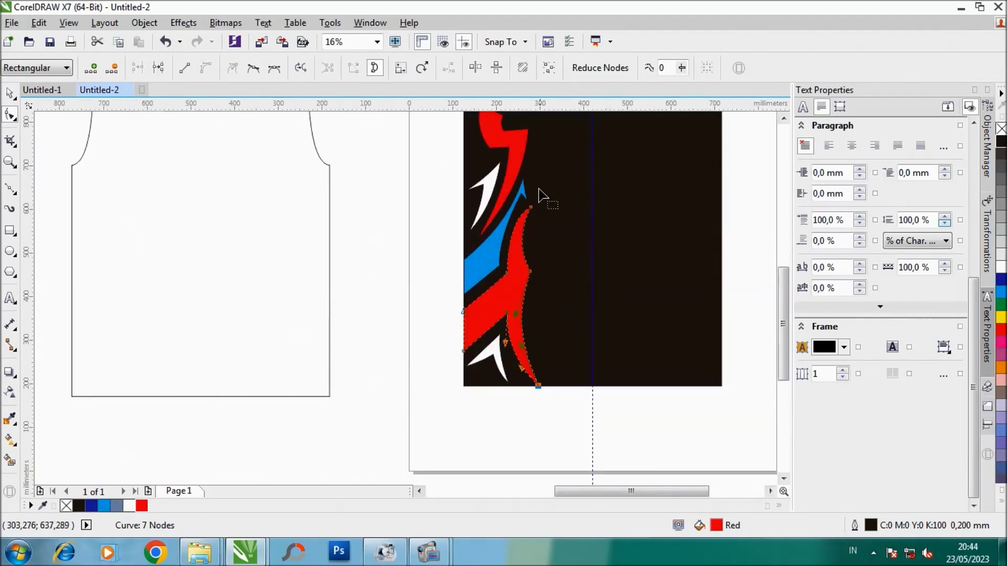
scroll(540, 194, up, 4)
click(493, 214)
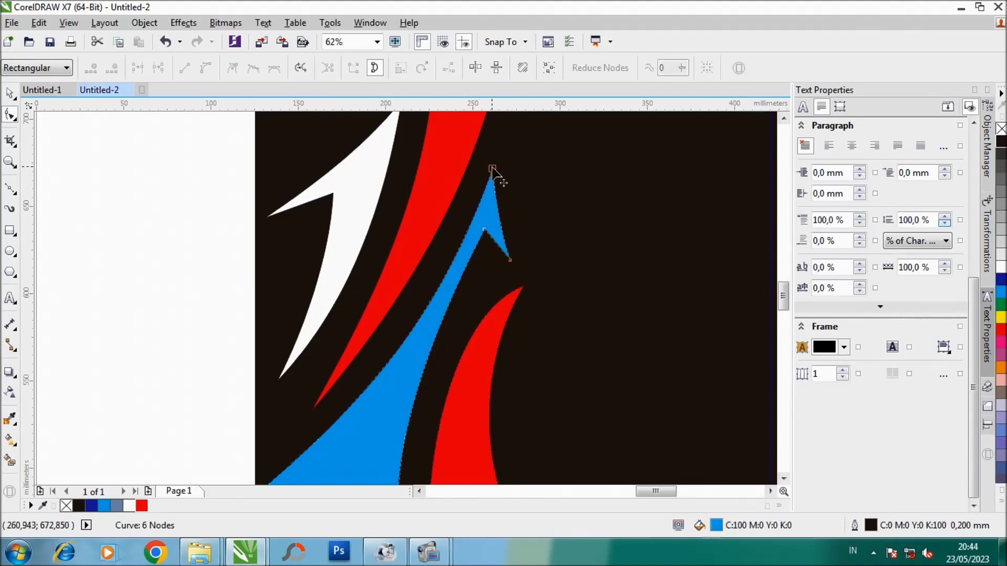
Step: Raise the blue spike's tip higher and pull its lower points into a taller claw
drag(782, 296, 782, 287)
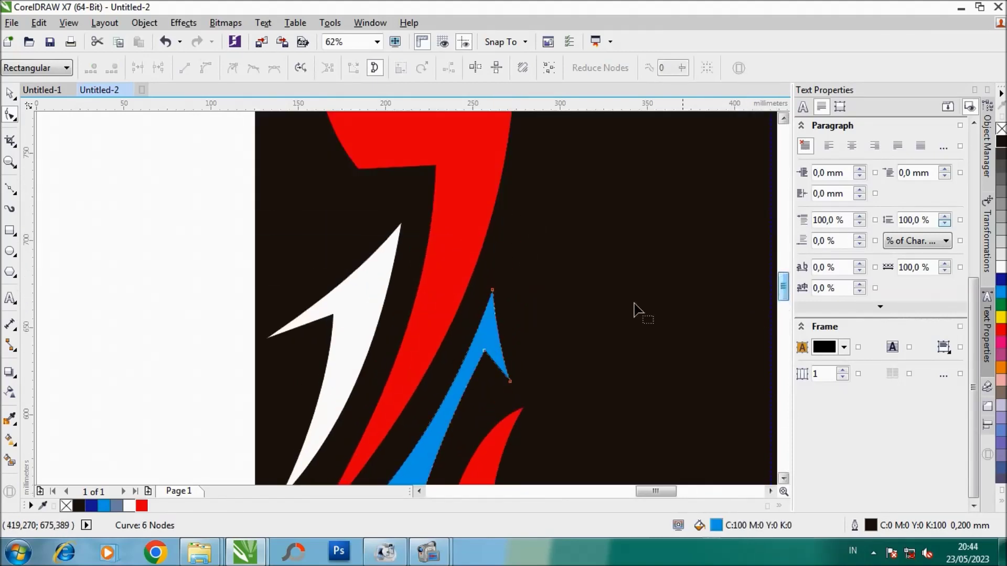
drag(493, 290, 505, 272)
drag(510, 382, 524, 376)
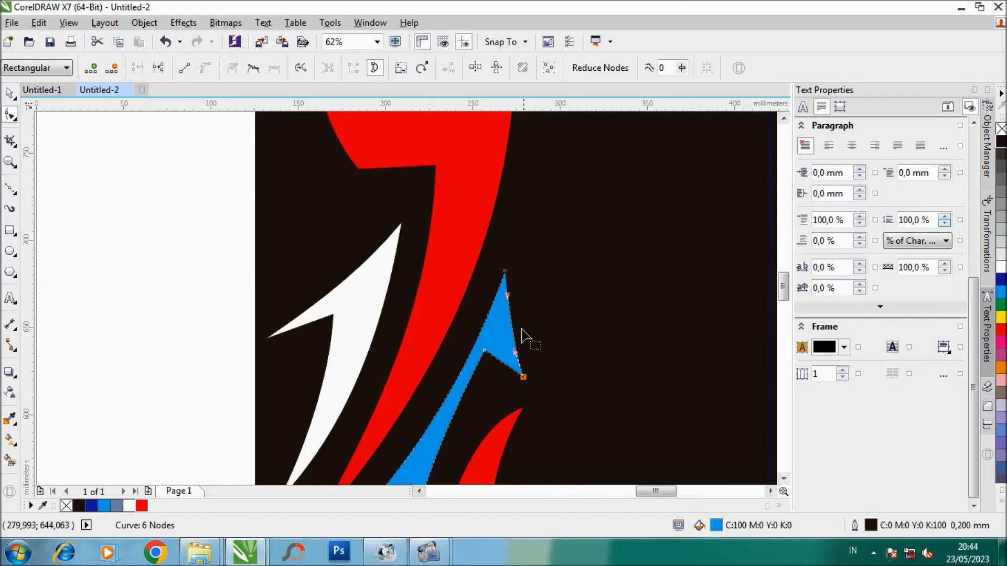
drag(505, 272, 529, 236)
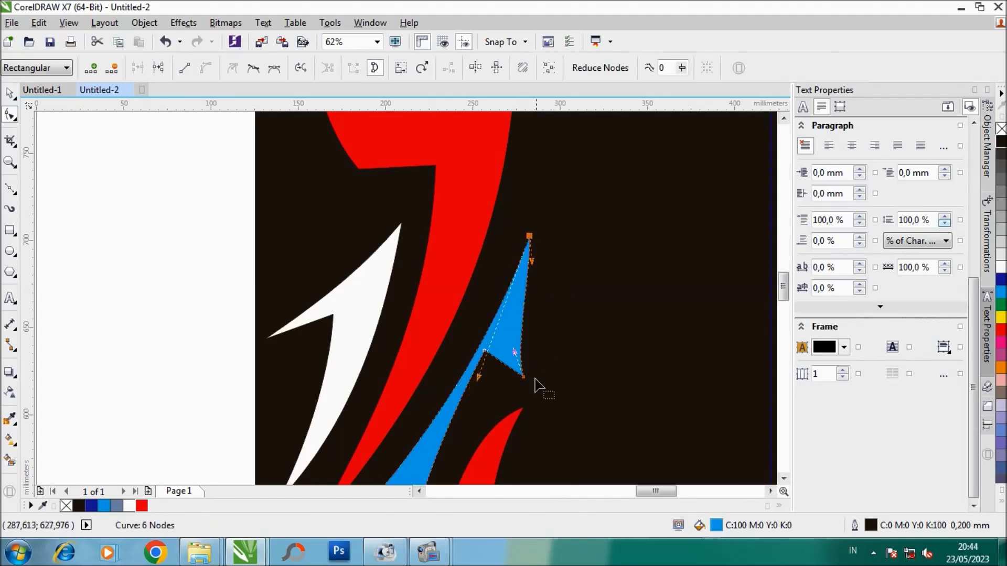
mouse_move(524, 383)
mouse_down()
mouse_move(541, 384)
mouse_move(506, 343)
mouse_up()
scroll(511, 357, up, 3)
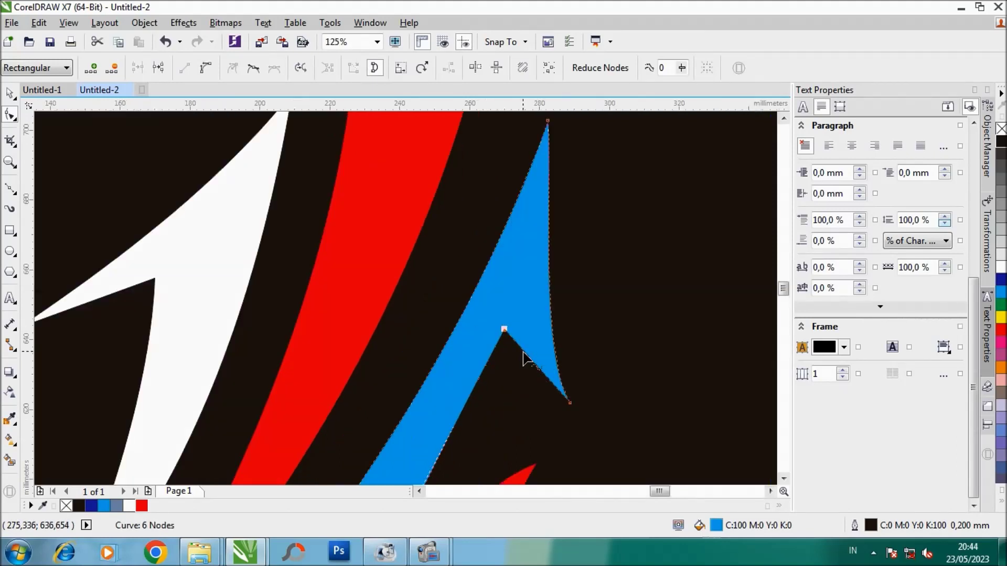
Step: Convert the blue spike's edge to a curve, bow it inward, and lower its left point
right_click(523, 358)
click(632, 157)
mouse_move(539, 370)
mouse_down()
mouse_move(532, 378)
mouse_move(580, 418)
mouse_up()
click(570, 403)
scroll(581, 405, down, 5)
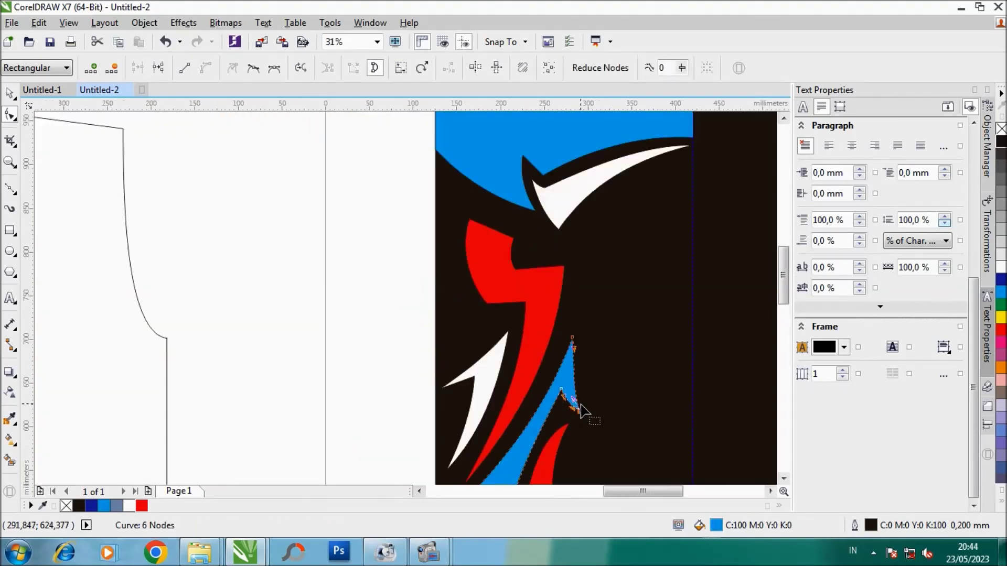
drag(782, 286, 781, 308)
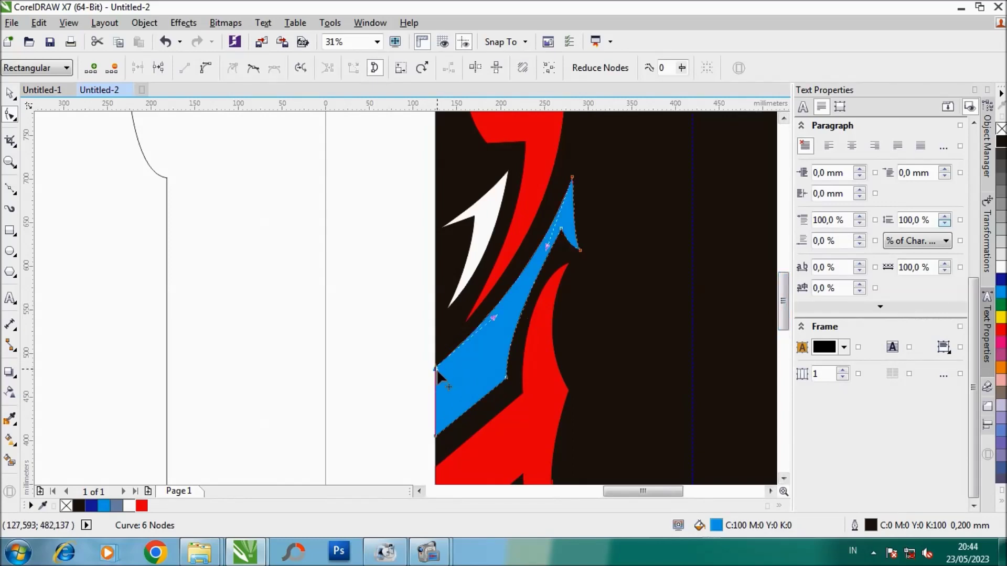
drag(436, 368, 439, 374)
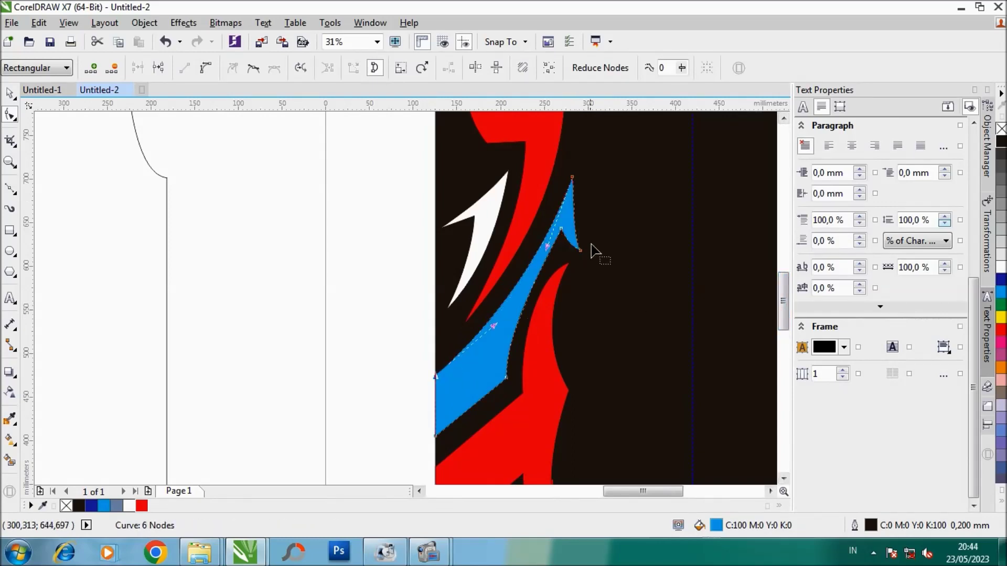
scroll(596, 278, down, 1)
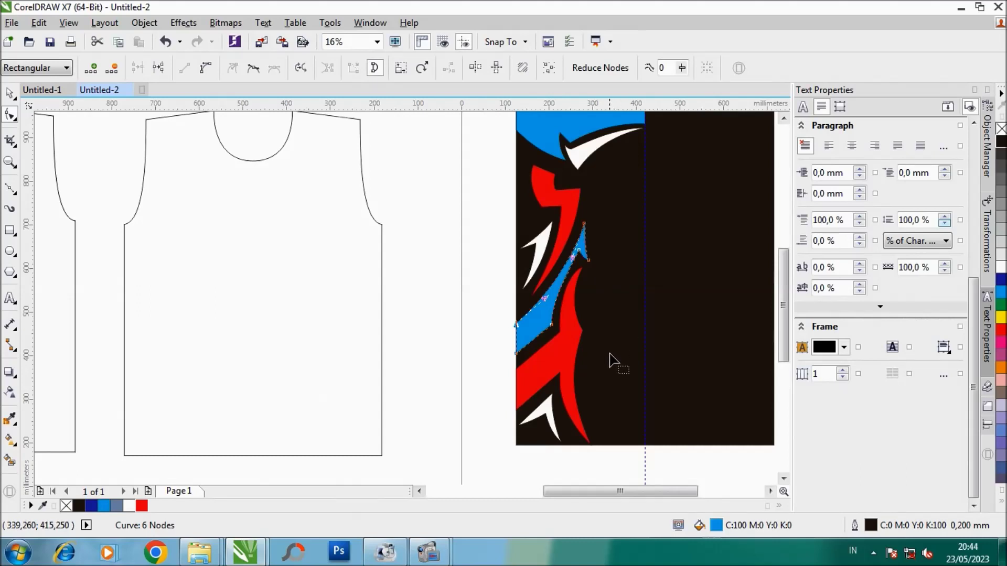
Step: Push the lower red claw's side point and bottom tip to the right
click(571, 393)
scroll(587, 360, up, 1)
drag(579, 311, 612, 313)
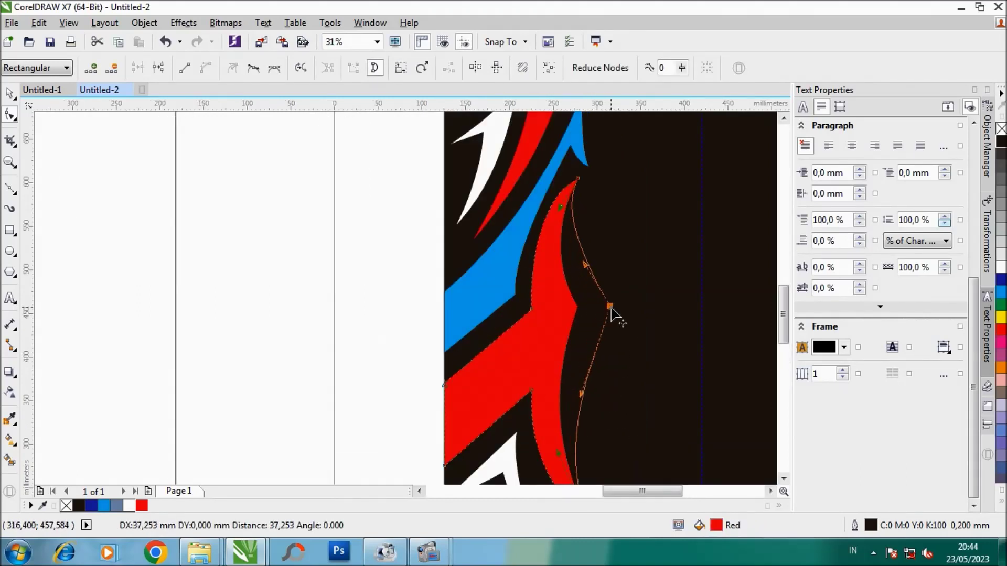
scroll(614, 315, down, 1)
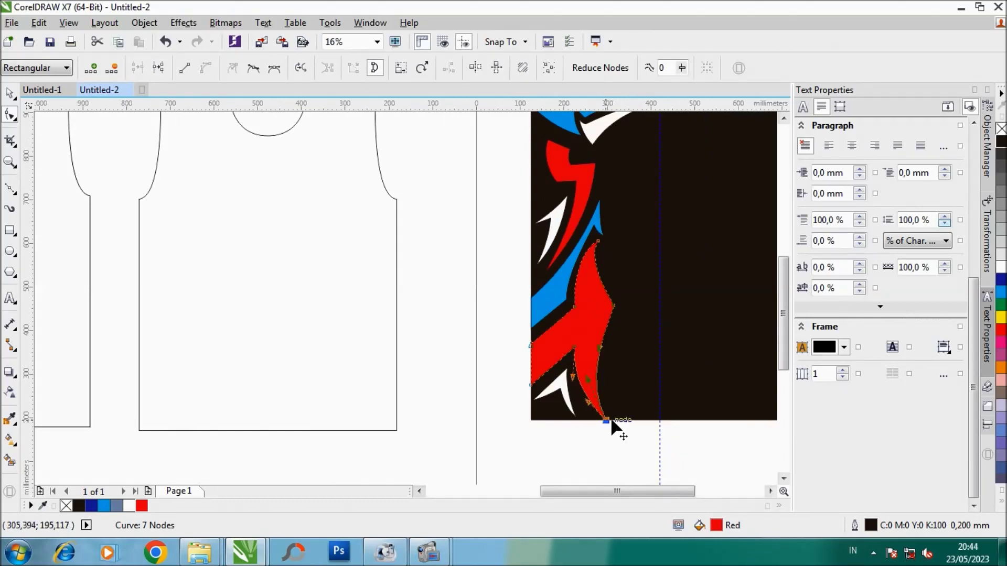
drag(609, 420, 627, 421)
scroll(627, 422, up, 1)
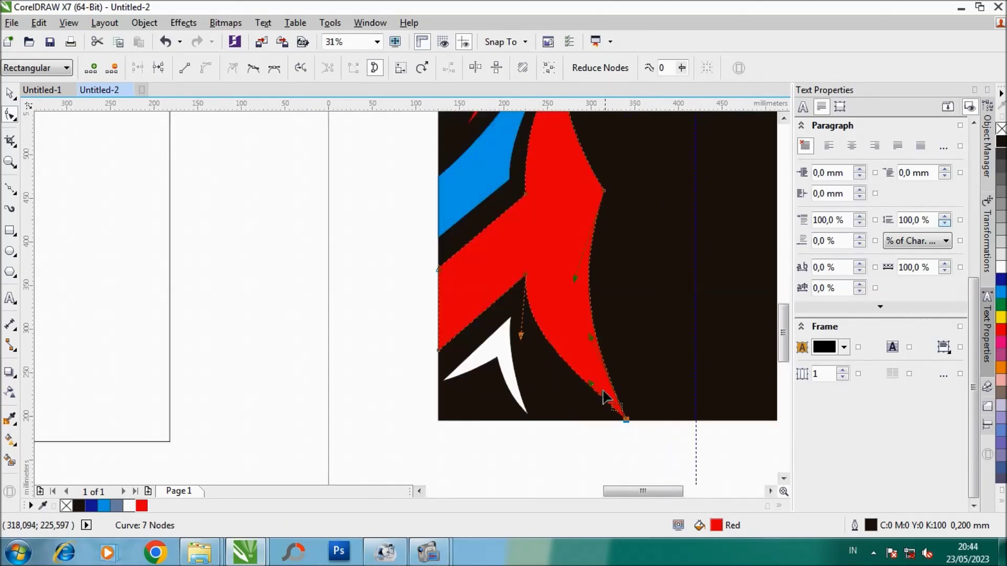
drag(593, 391, 597, 388)
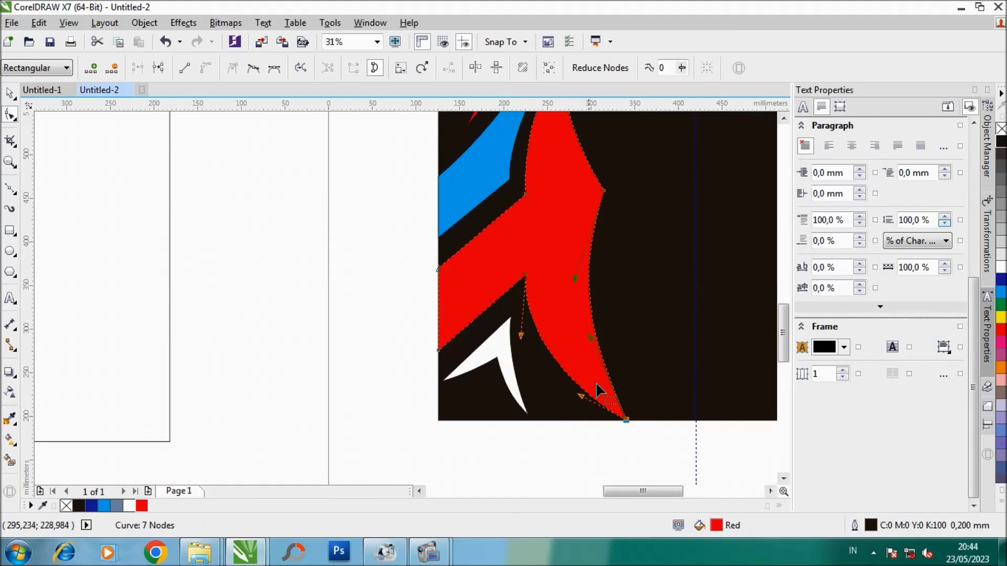
scroll(617, 355, down, 1)
scroll(614, 277, up, 1)
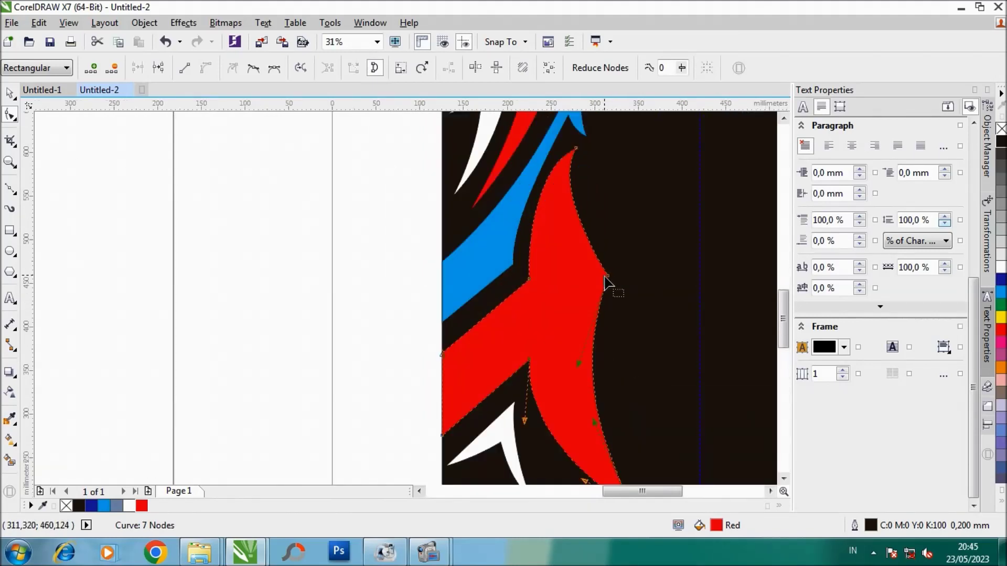
Step: Move the red claw's inner point outward and curve its lower edge
drag(529, 359, 567, 351)
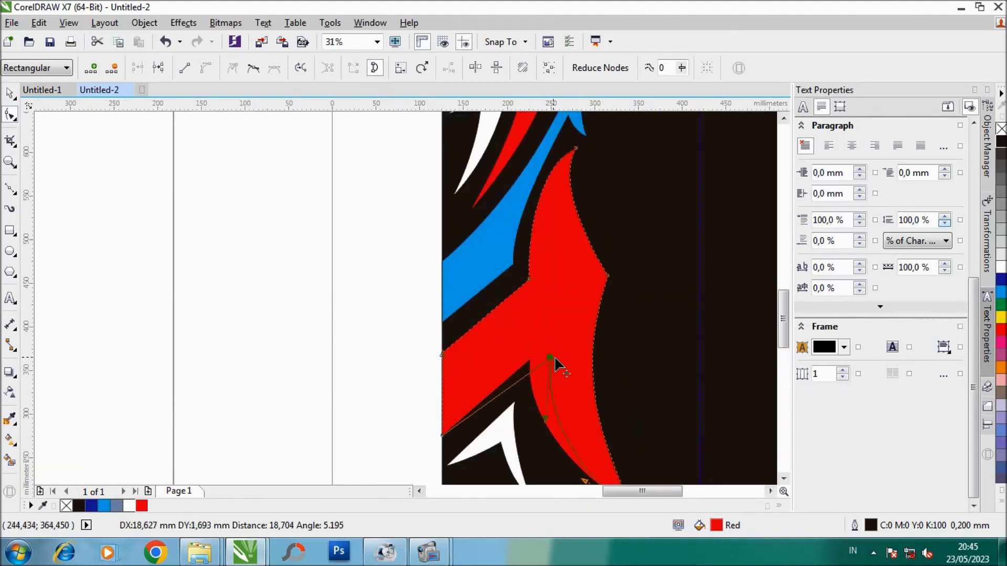
scroll(612, 357, down, 1)
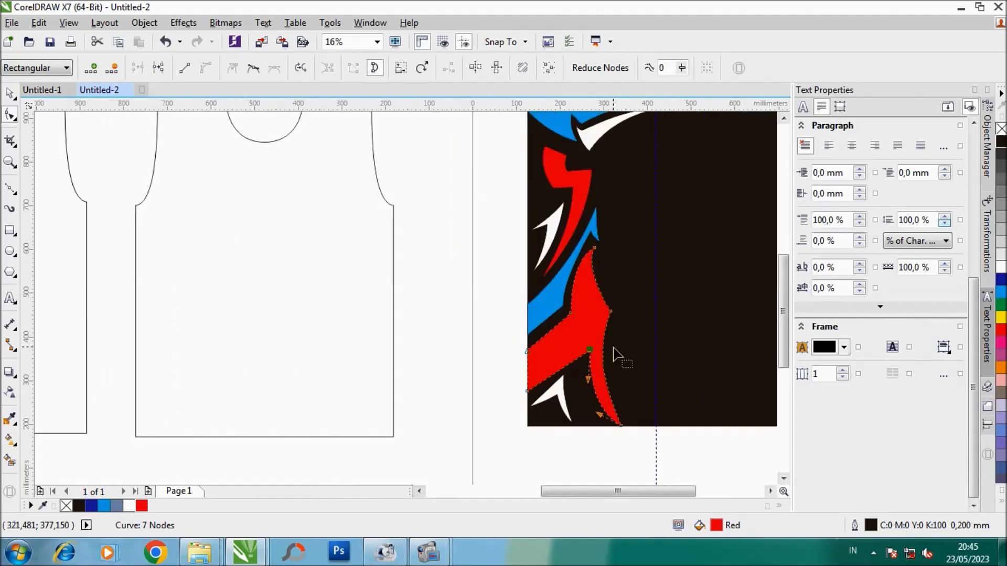
scroll(621, 417, up, 1)
drag(591, 422, 587, 404)
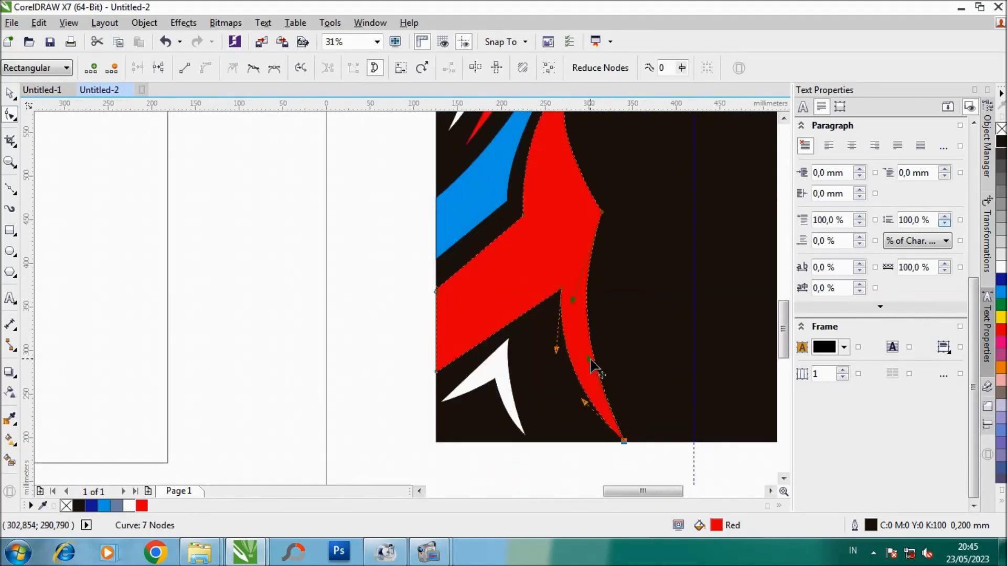
drag(591, 362, 604, 353)
scroll(620, 359, down, 1)
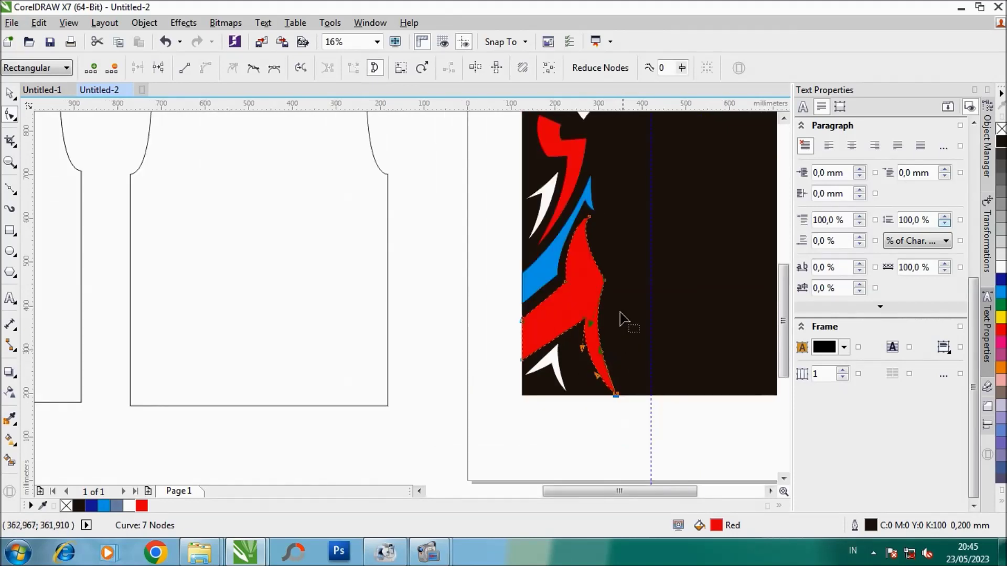
scroll(606, 283, up, 1)
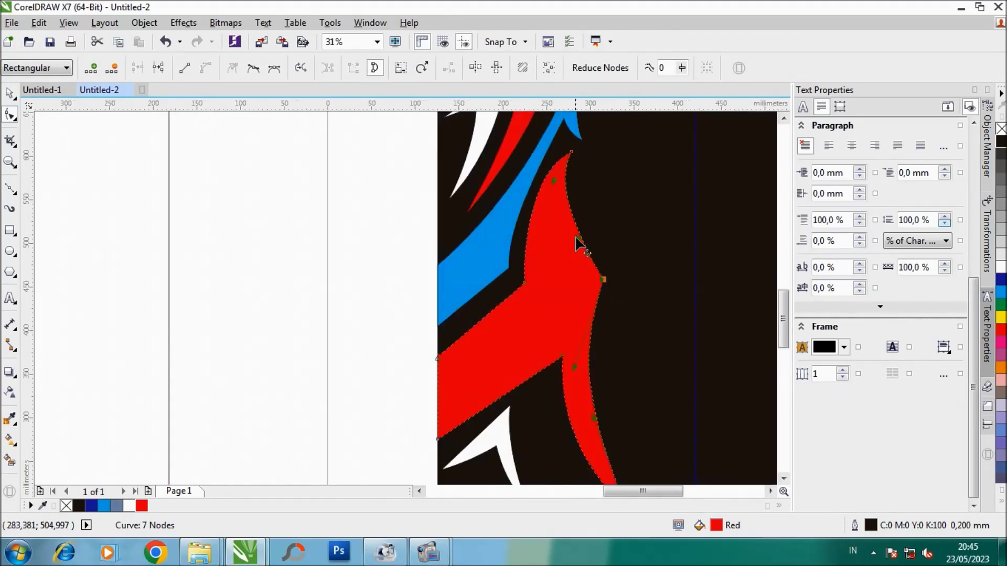
Step: Reshape the red claw's upper-right curve, lower its corner point, and raise its top point
drag(579, 239, 573, 244)
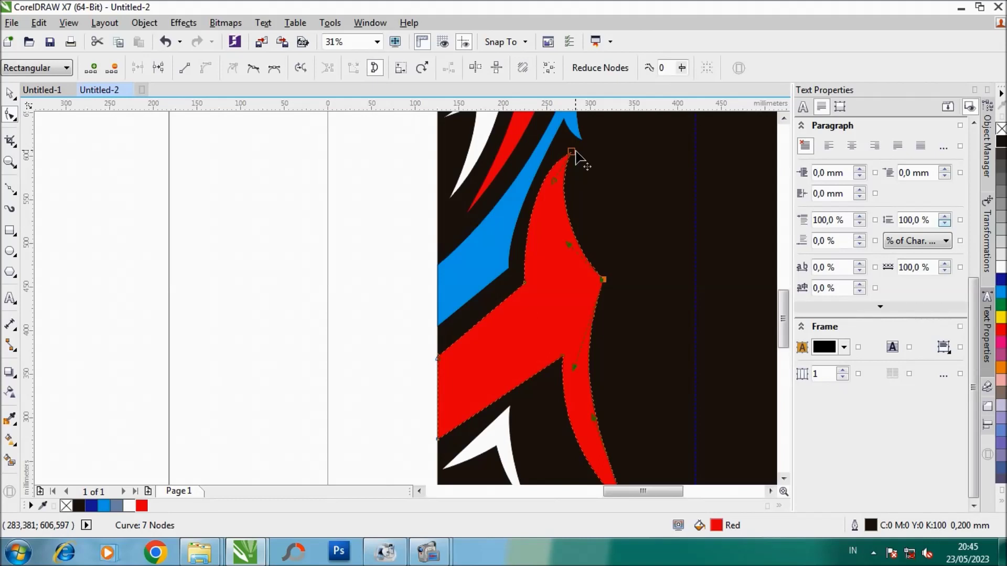
drag(604, 280, 593, 295)
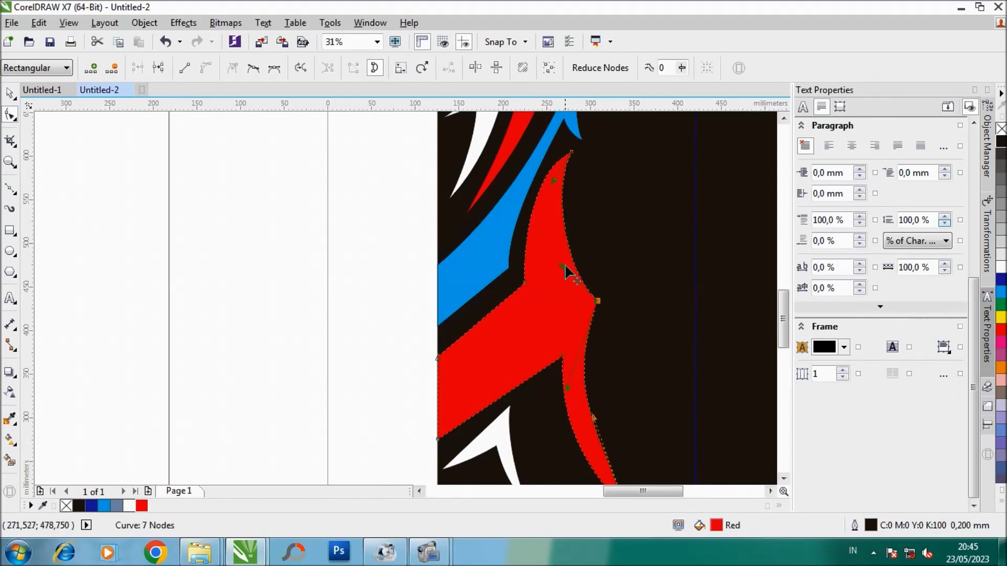
click(526, 282)
scroll(565, 211, down, 1)
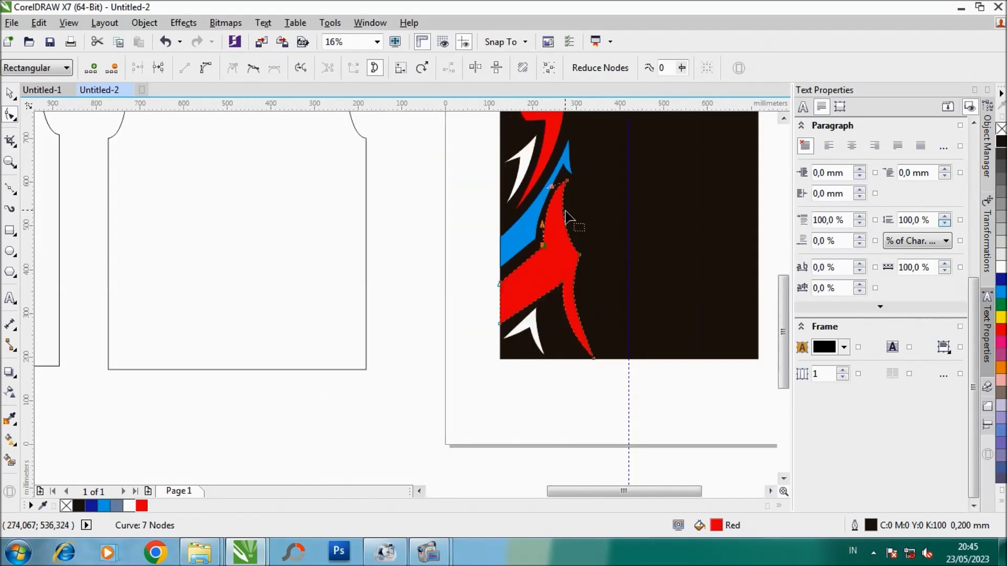
scroll(565, 212, up, 1)
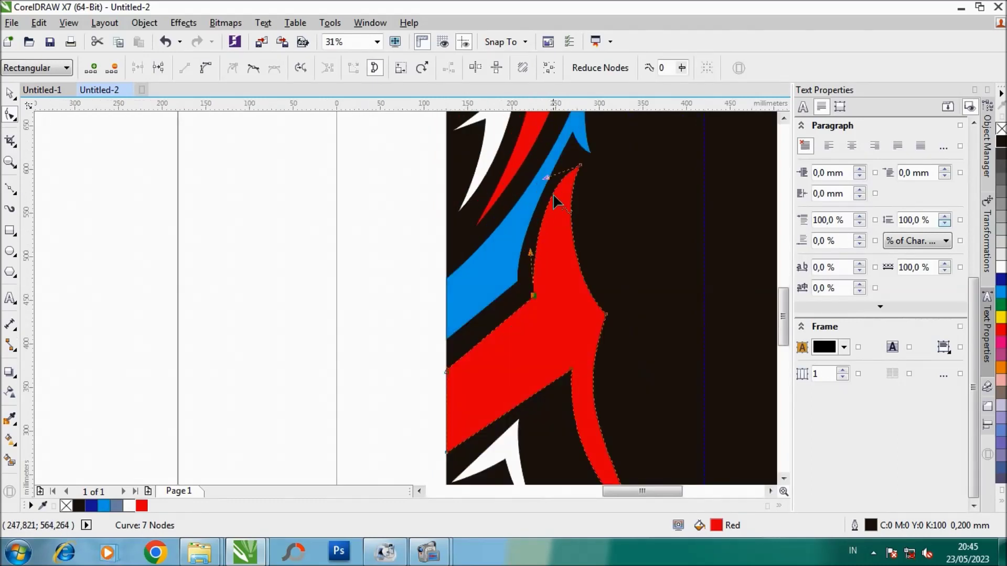
drag(579, 166, 579, 176)
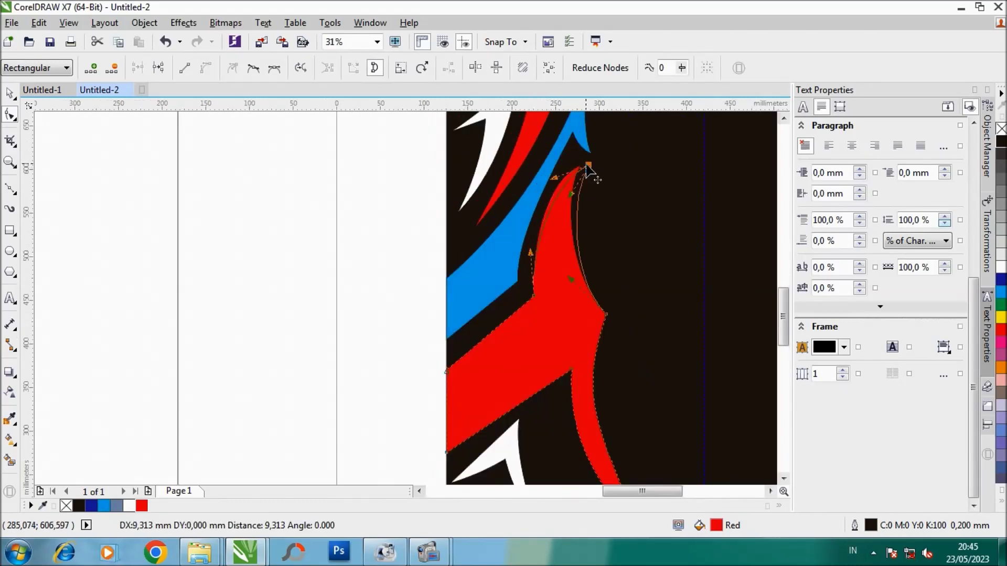
scroll(566, 176, up, 1)
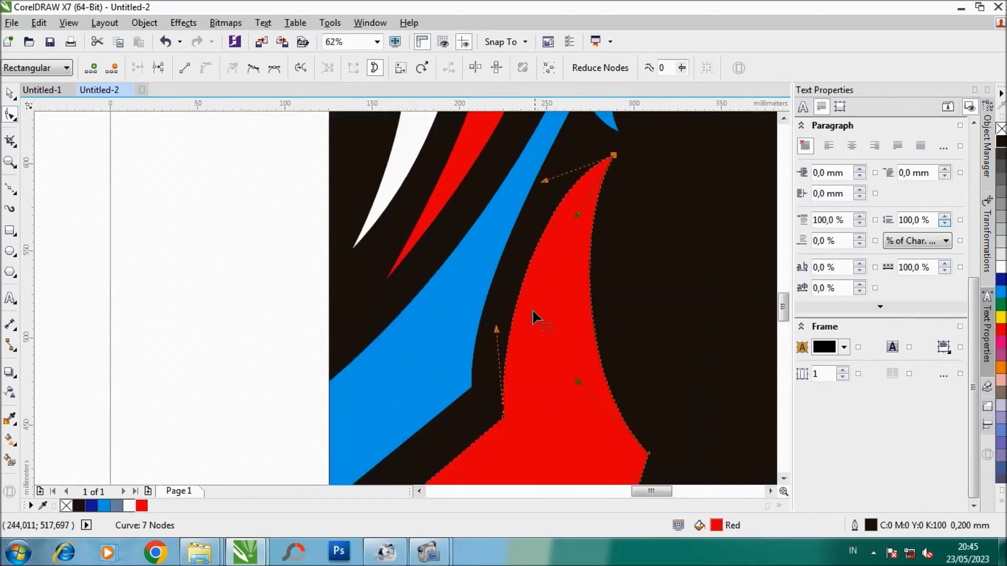
Step: Refine the red claw's tip curve and bend its left edge below the tip
drag(495, 328, 490, 326)
drag(544, 180, 543, 207)
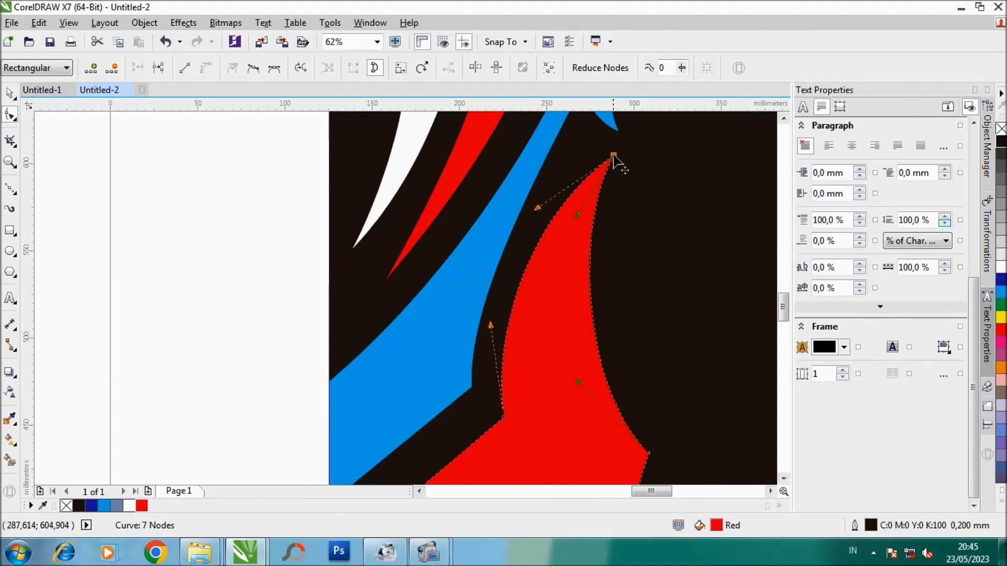
scroll(575, 206, down, 1)
scroll(548, 288, up, 1)
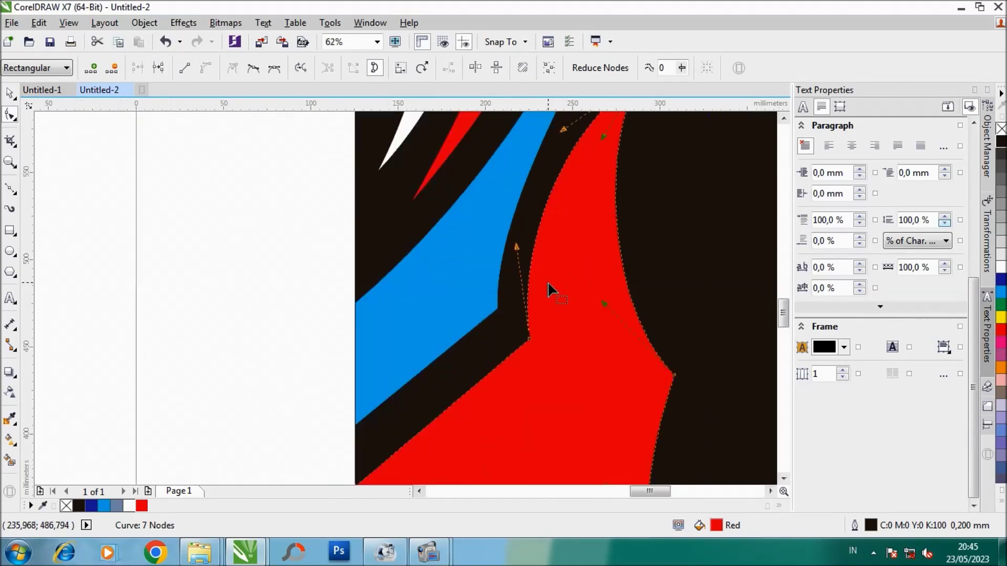
drag(517, 250, 515, 250)
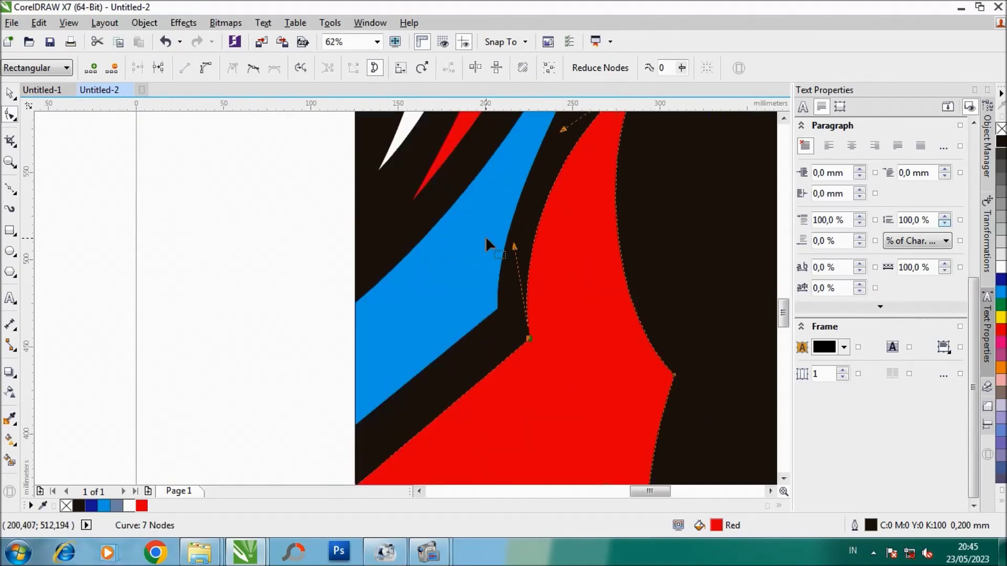
scroll(619, 302, down, 1)
scroll(596, 212, up, 1)
click(603, 171)
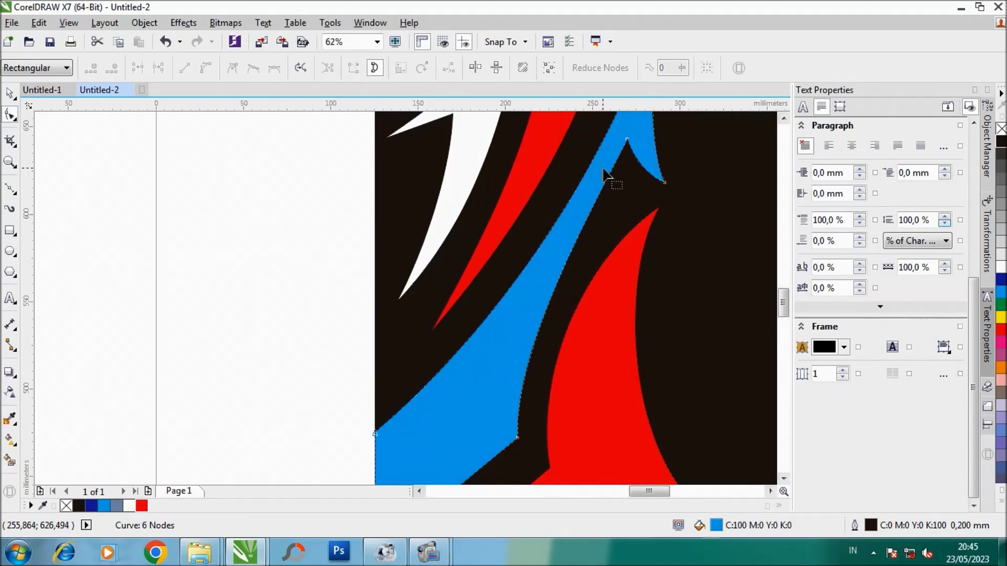
Step: Pull the blue claw's top point upward to sharpen its tip
click(627, 140)
drag(575, 244, 579, 224)
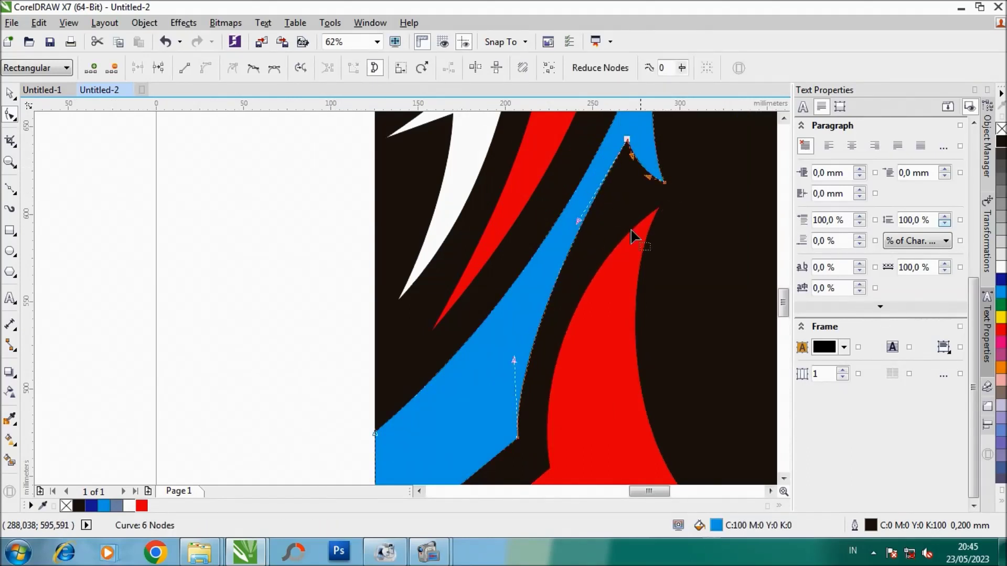
scroll(627, 233, down, 1)
scroll(628, 237, down, 1)
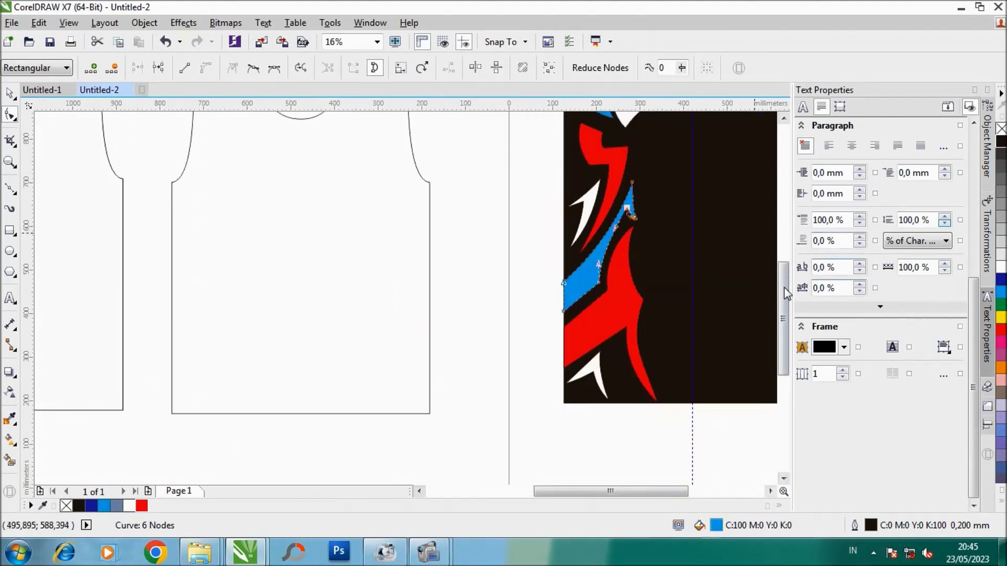
drag(785, 288, 783, 264)
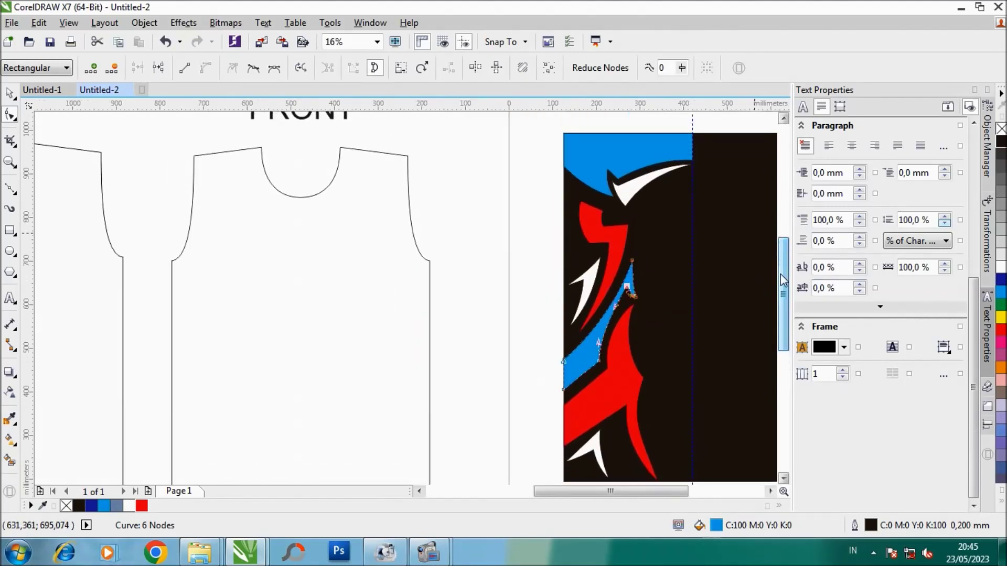
scroll(650, 430, up, 1)
Step: Bend the red claw's lower tail edge deeper inward toward its bottom tip
click(618, 427)
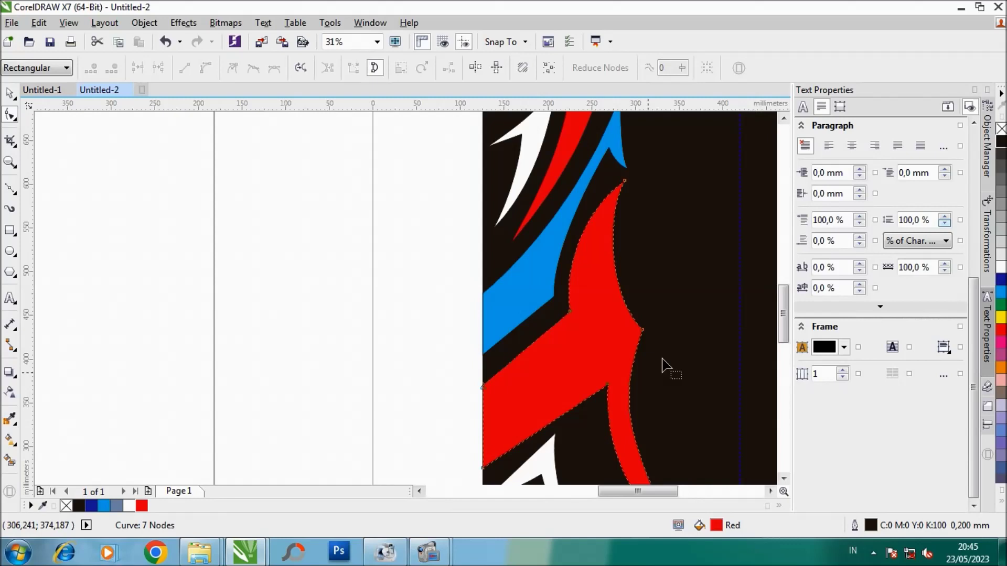
drag(783, 315, 782, 336)
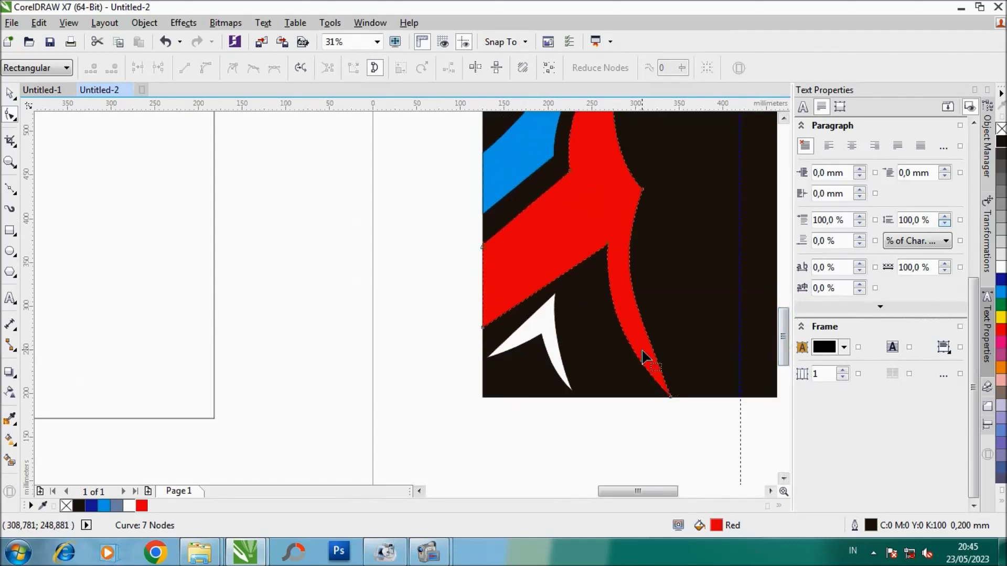
drag(607, 255, 596, 247)
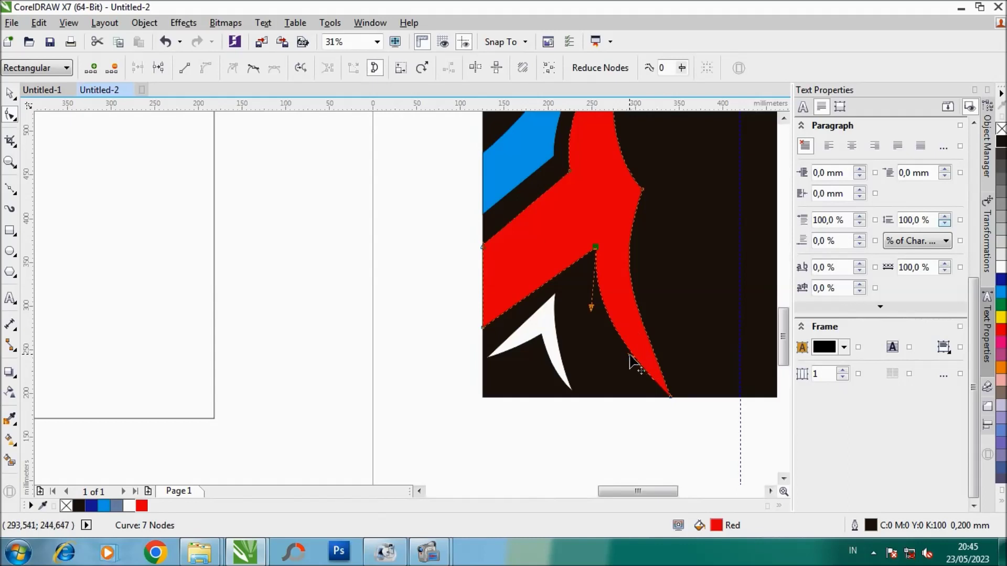
drag(631, 361, 636, 348)
drag(641, 313, 623, 297)
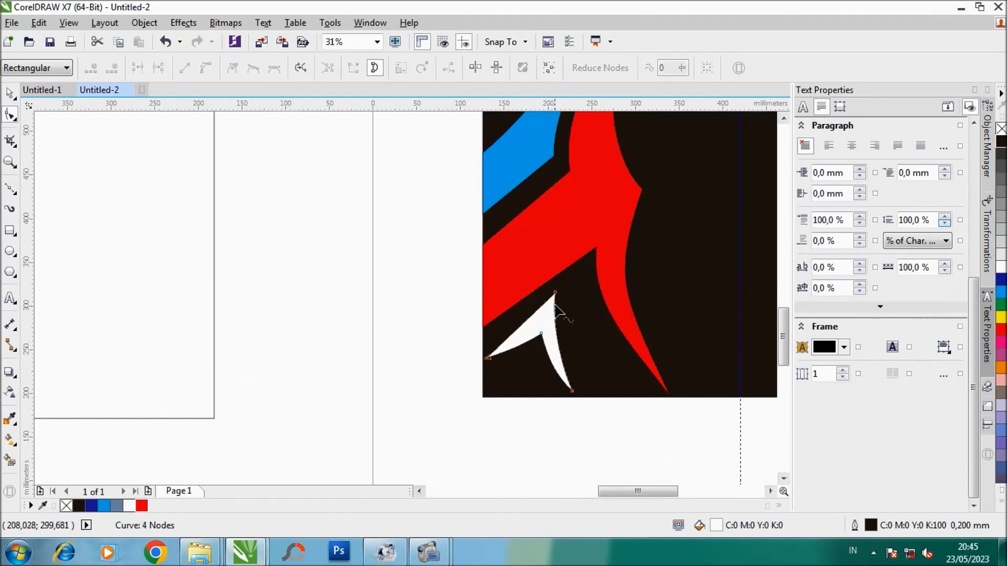
Step: Move the white claw's top, bottom and left tip points into a longer chevron hook
drag(555, 297, 580, 279)
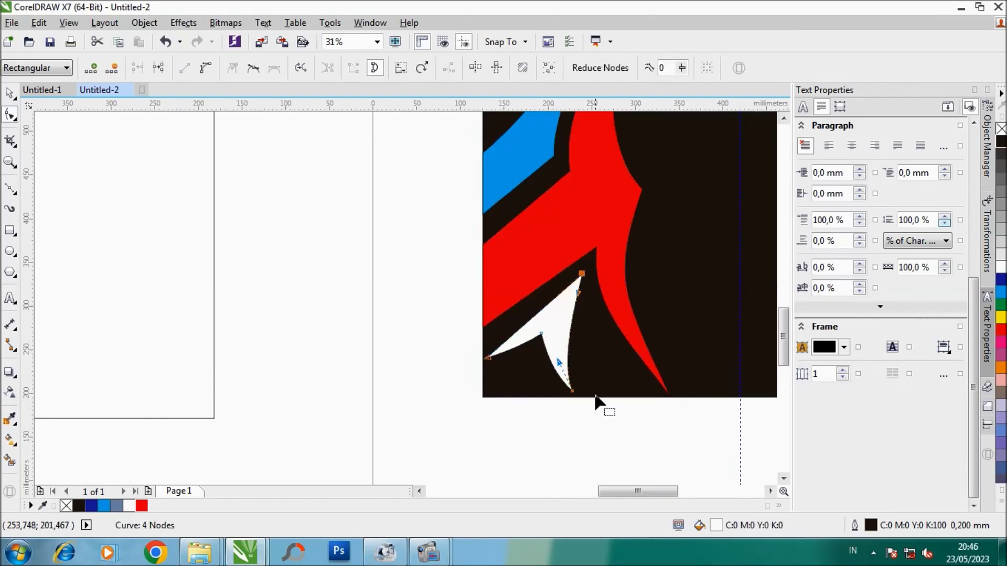
drag(572, 390, 616, 382)
scroll(604, 366, up, 2)
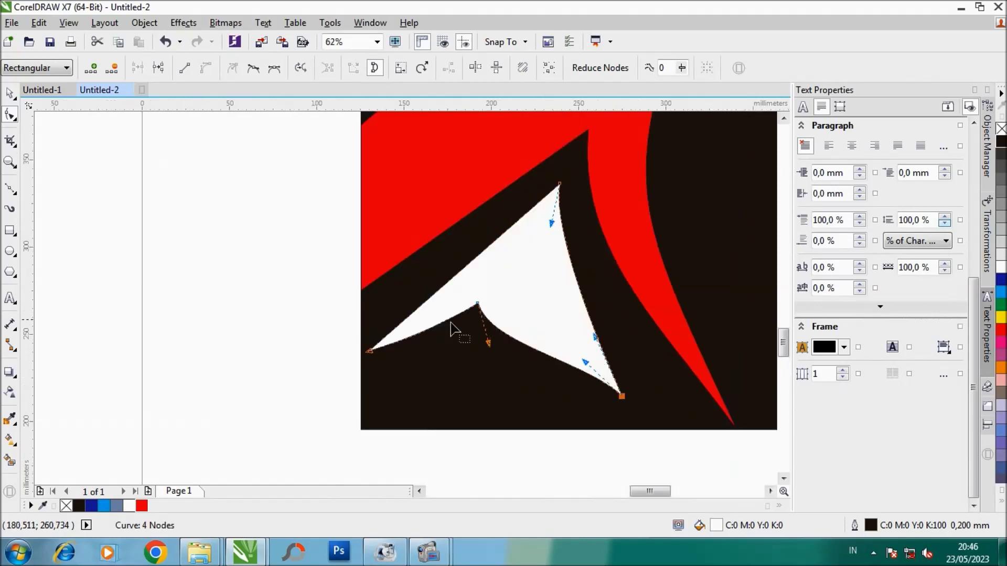
drag(370, 351, 420, 316)
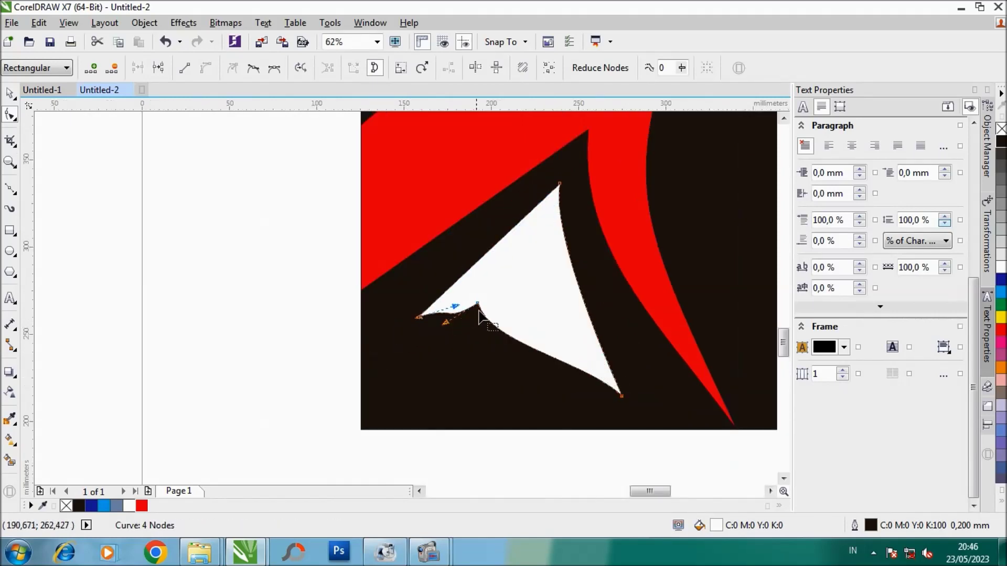
drag(478, 305, 532, 254)
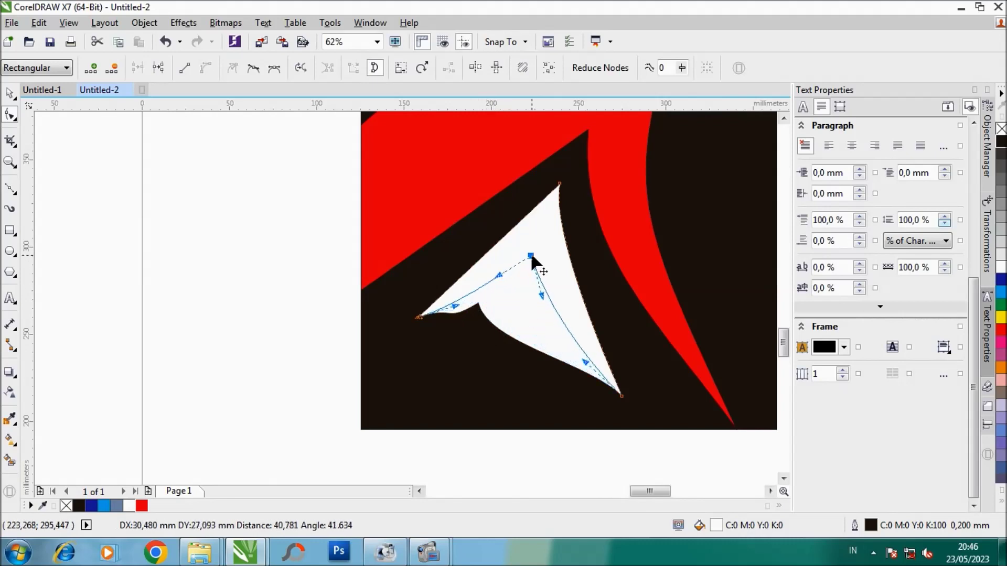
drag(586, 362, 578, 363)
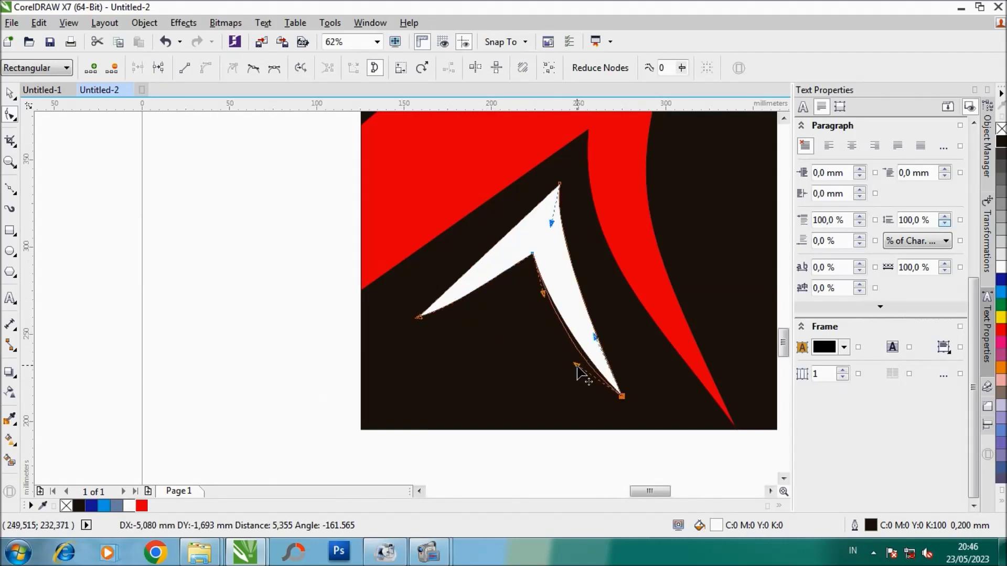
drag(593, 337, 587, 336)
drag(623, 397, 636, 396)
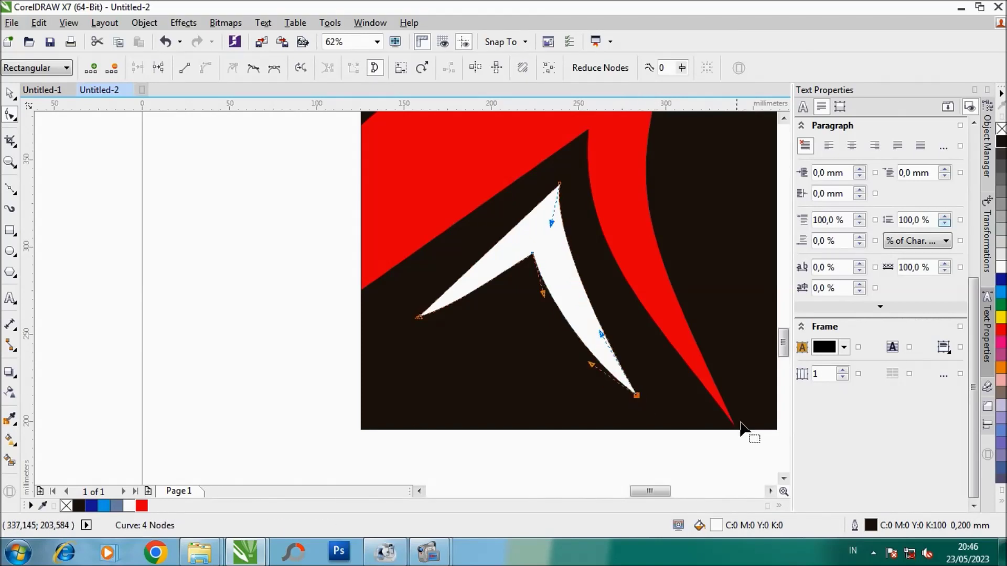
Step: Reshape the red claw's curve near its bottom tip
click(716, 404)
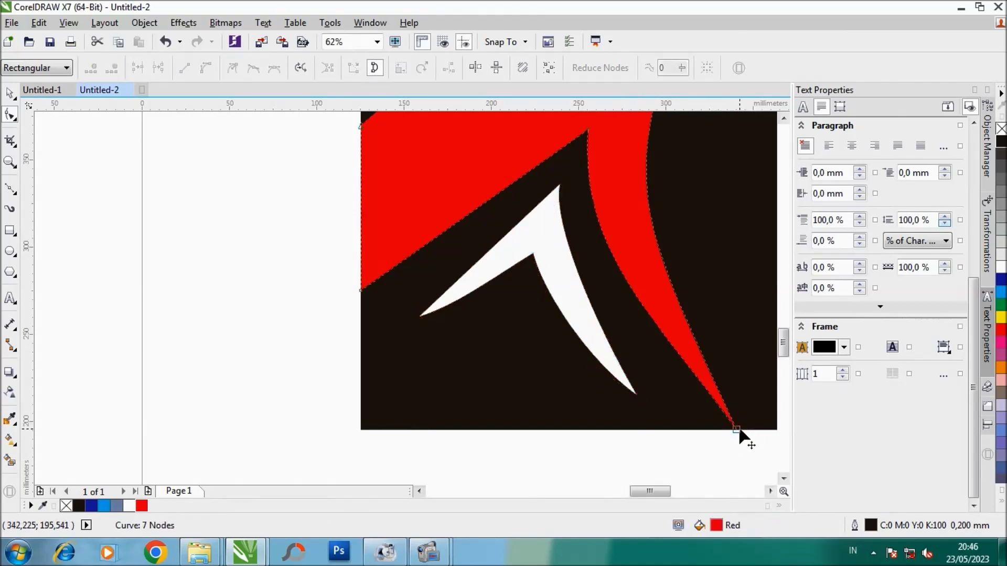
click(654, 345)
click(733, 427)
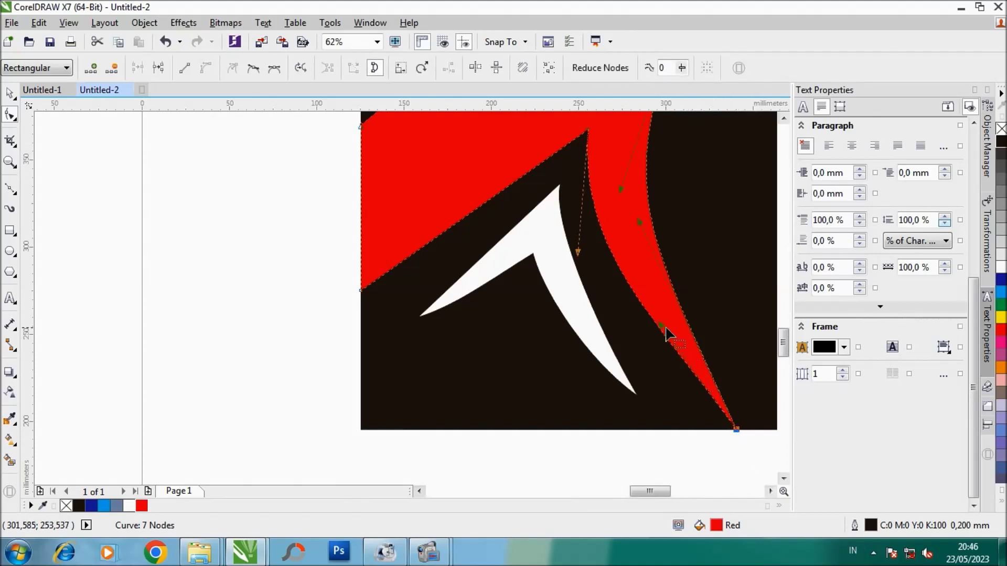
drag(662, 335, 656, 342)
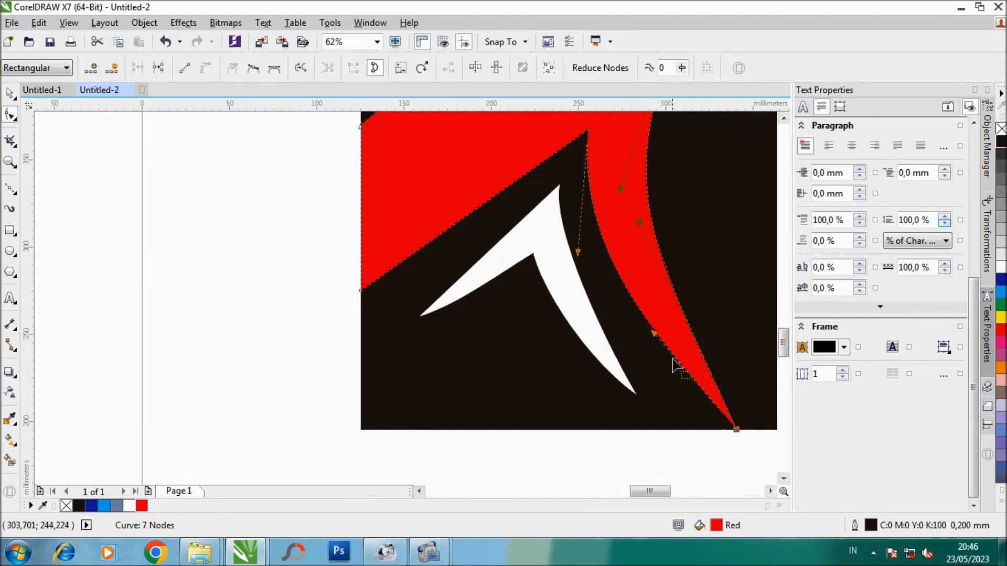
scroll(662, 369, down, 2)
scroll(637, 348, up, 2)
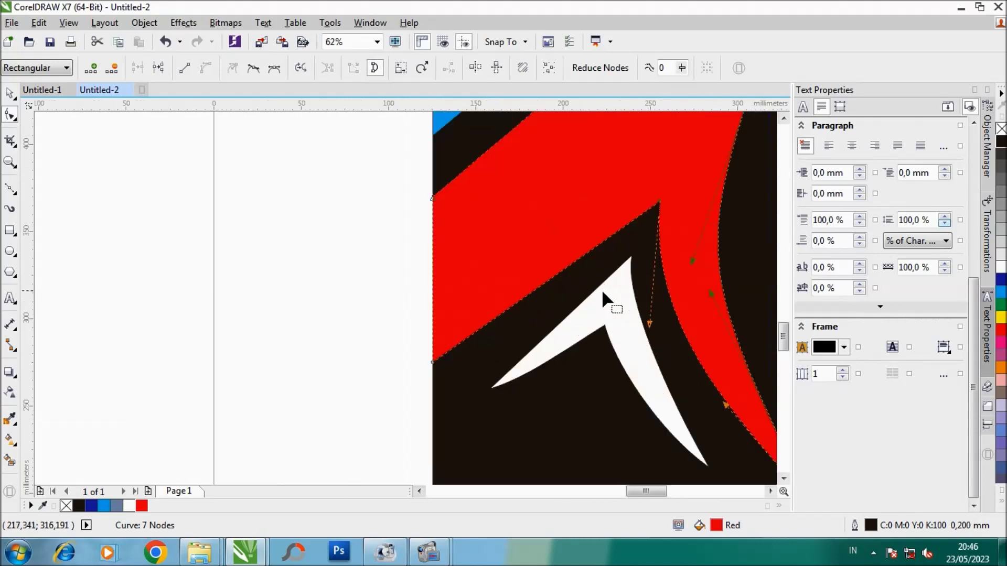
Step: Refine the white claw's right edge and bottom tip, and pull its left tip up and out
click(626, 272)
drag(623, 291, 633, 303)
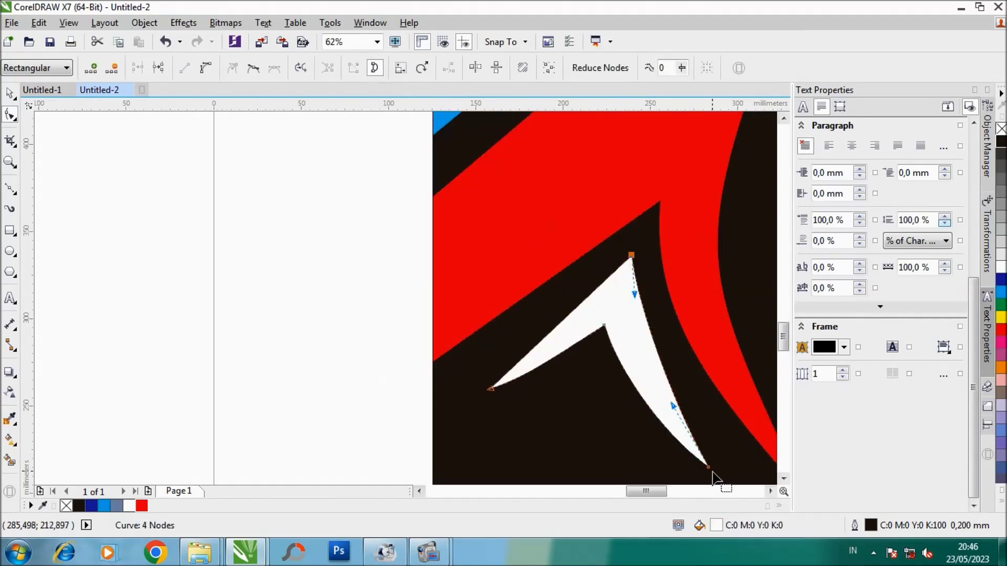
drag(708, 467, 721, 462)
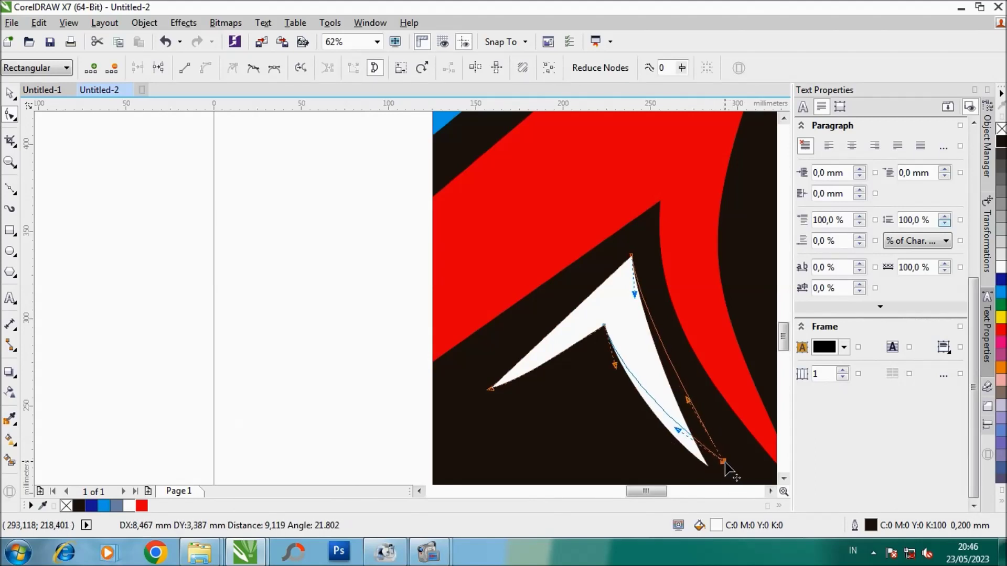
drag(687, 403, 675, 400)
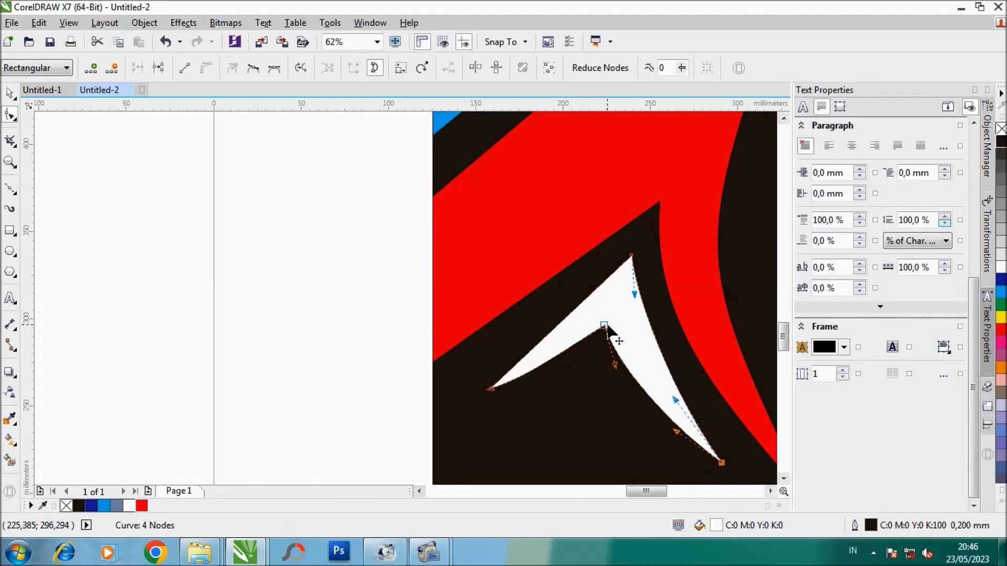
drag(605, 326, 618, 318)
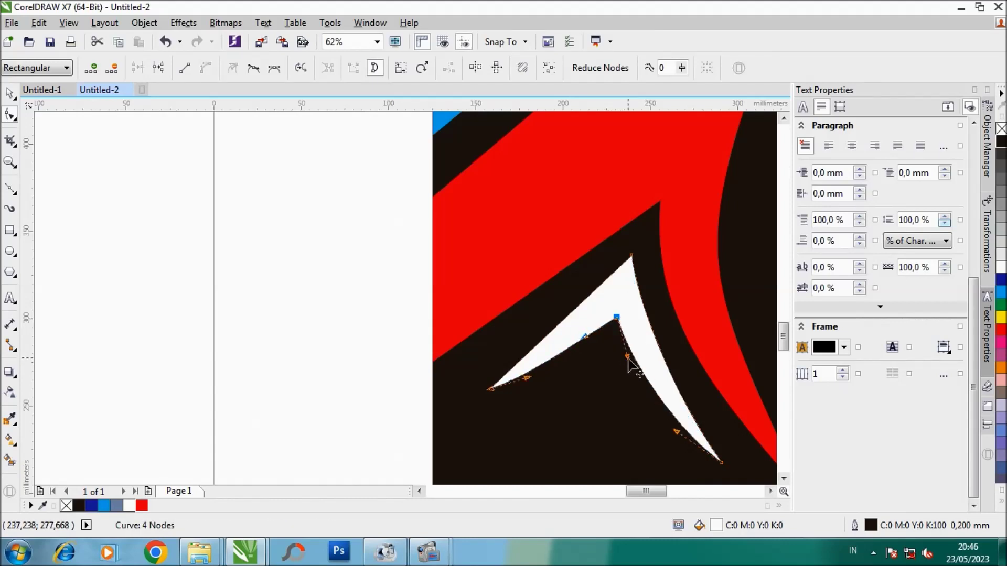
scroll(638, 362, down, 2)
scroll(582, 370, up, 2)
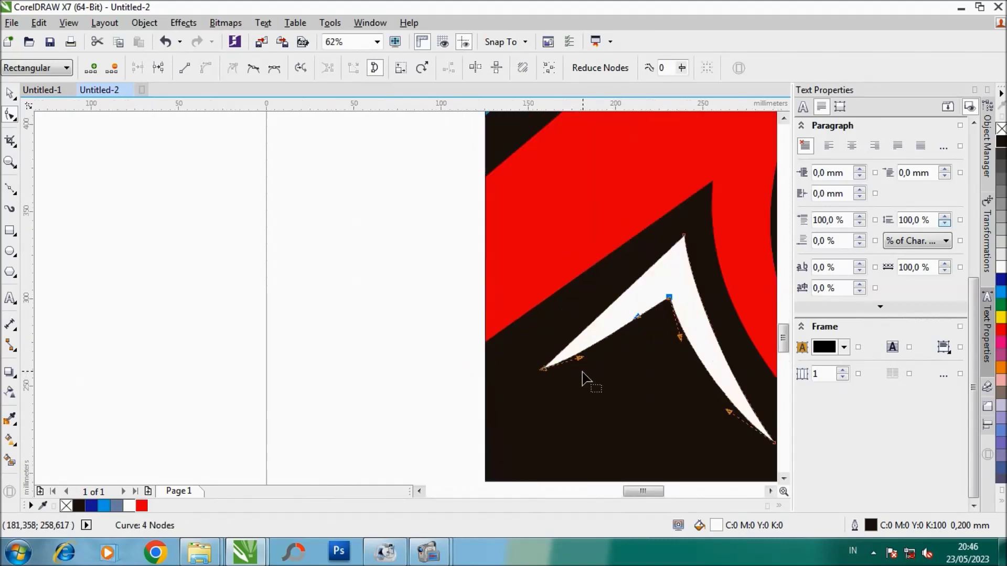
drag(544, 370, 538, 358)
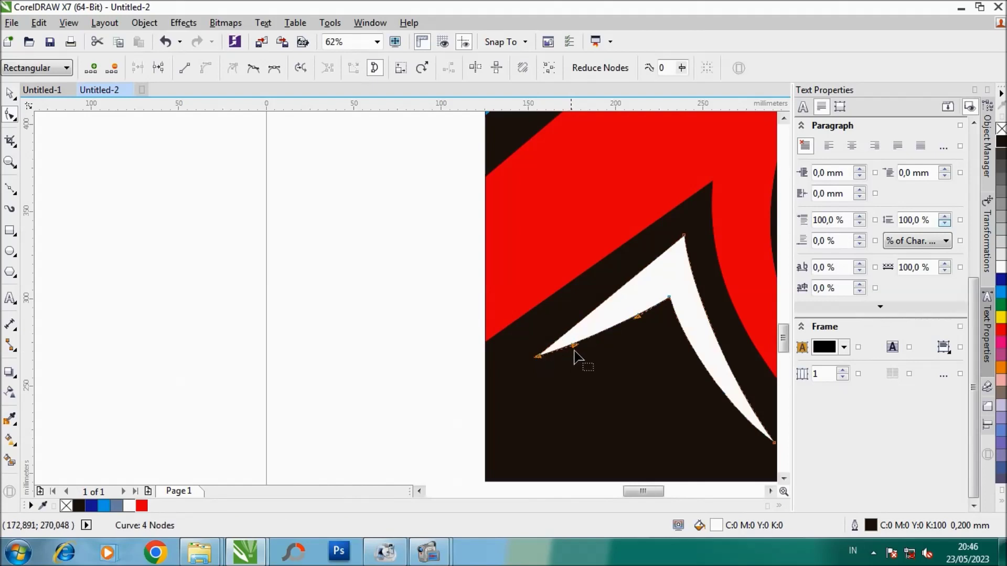
scroll(590, 361, down, 1)
scroll(588, 362, down, 1)
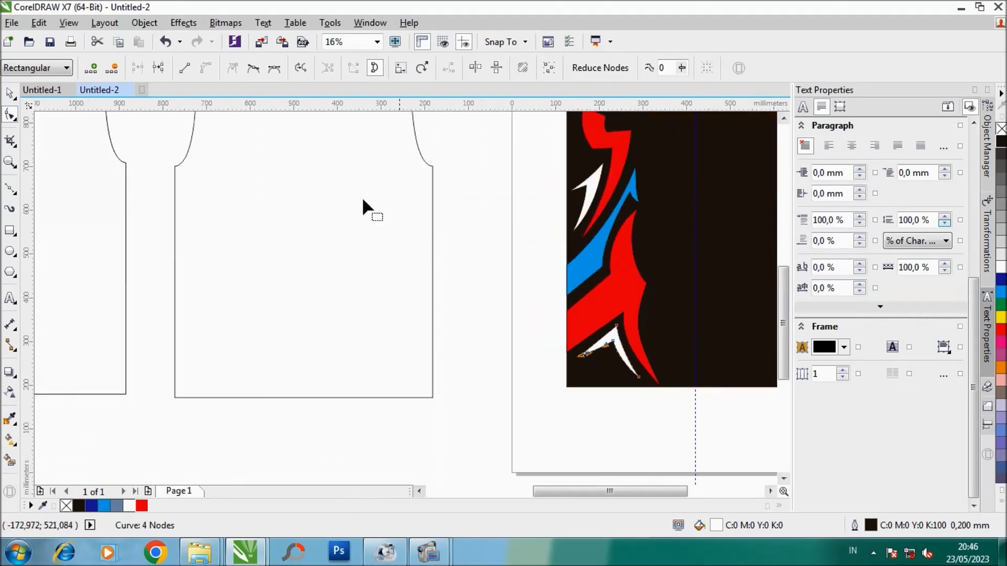
Step: Group the seven shapes of the left half of the claw pattern
click(9, 93)
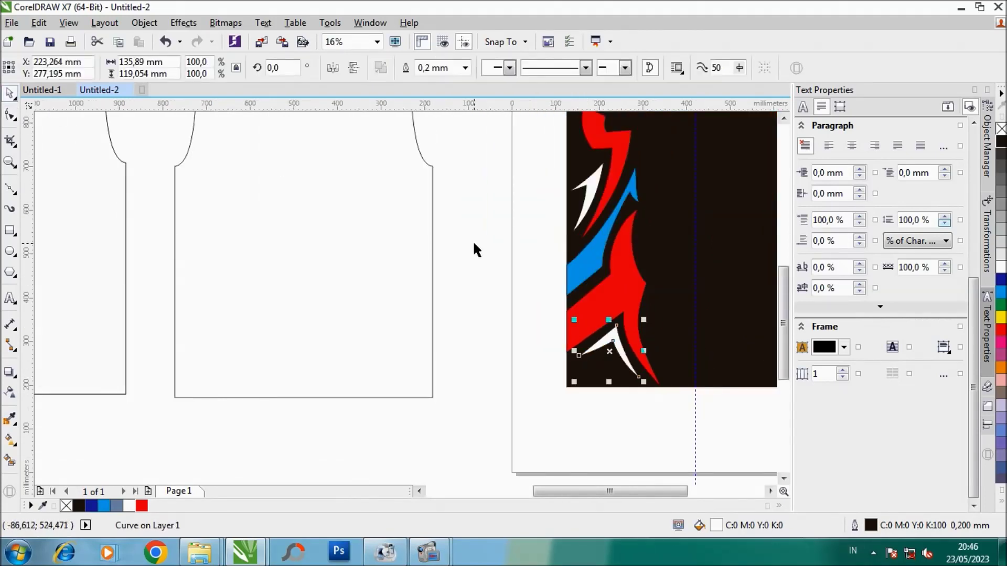
scroll(473, 240, down, 1)
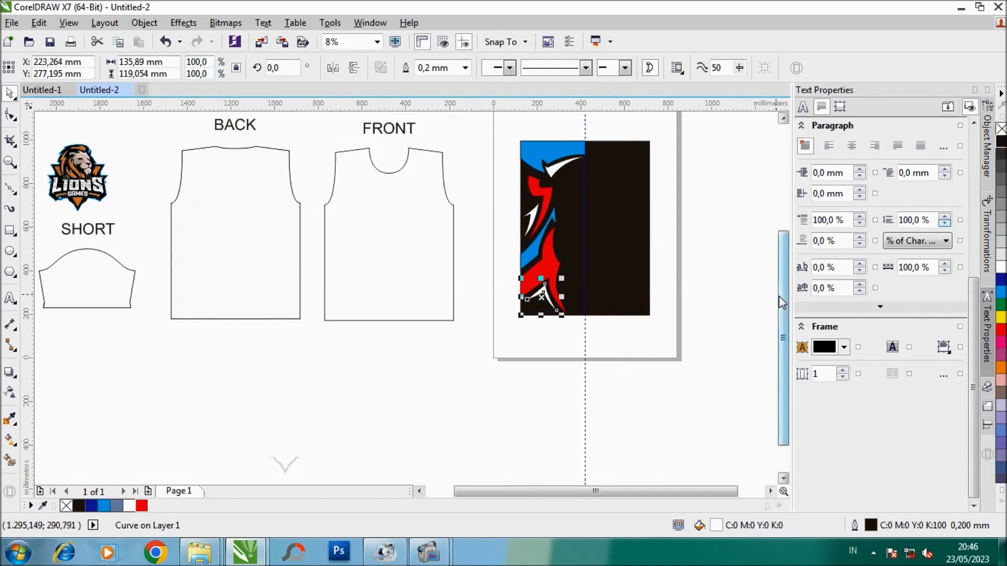
scroll(779, 295, up, 1)
click(750, 273)
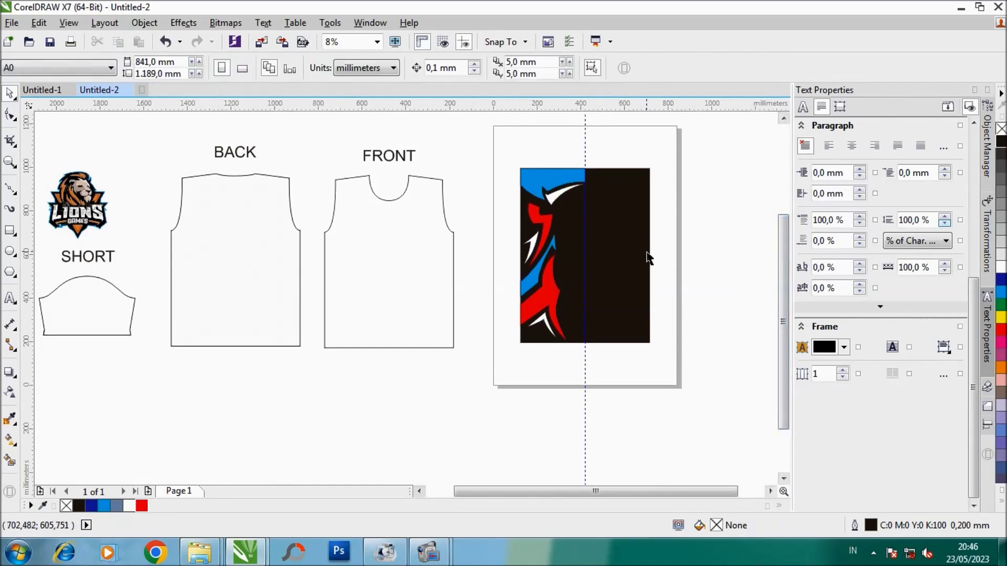
drag(597, 348, 510, 157)
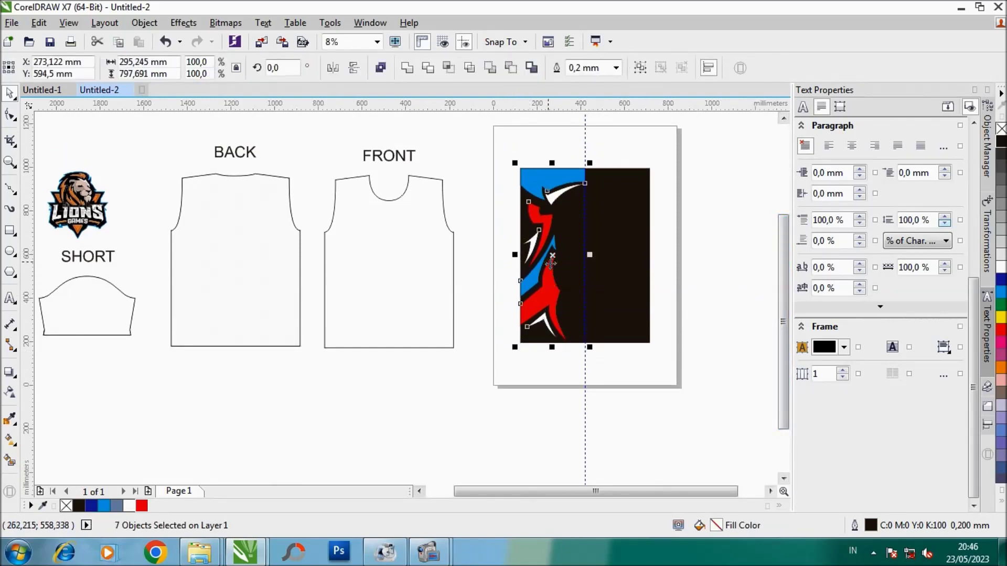
right_click(551, 207)
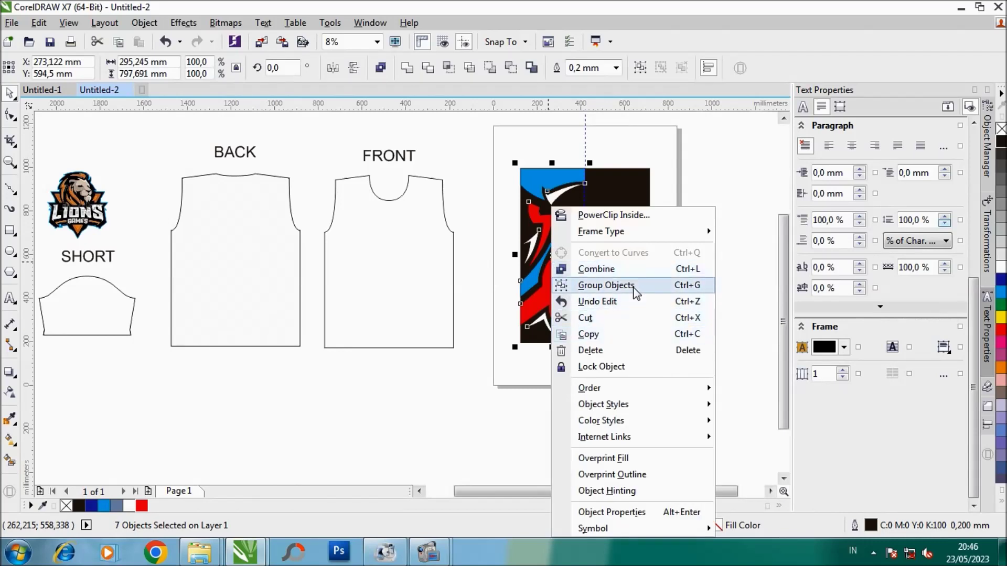
click(607, 285)
Step: Drop a mirrored copy of the group onto the right half using a Ctrl-drag
key(ctrl)
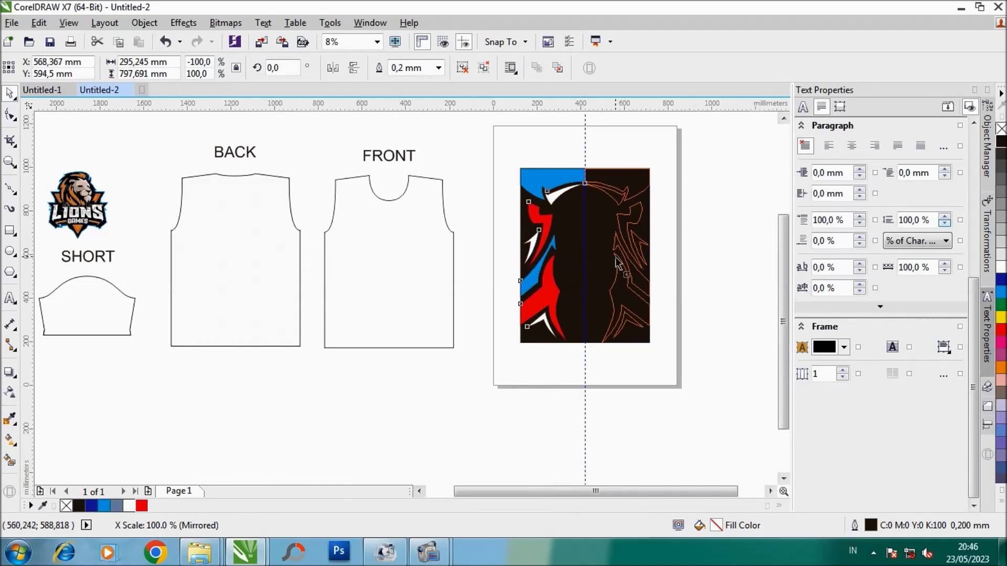
drag(515, 255, 616, 256)
right_click(616, 256)
click(688, 219)
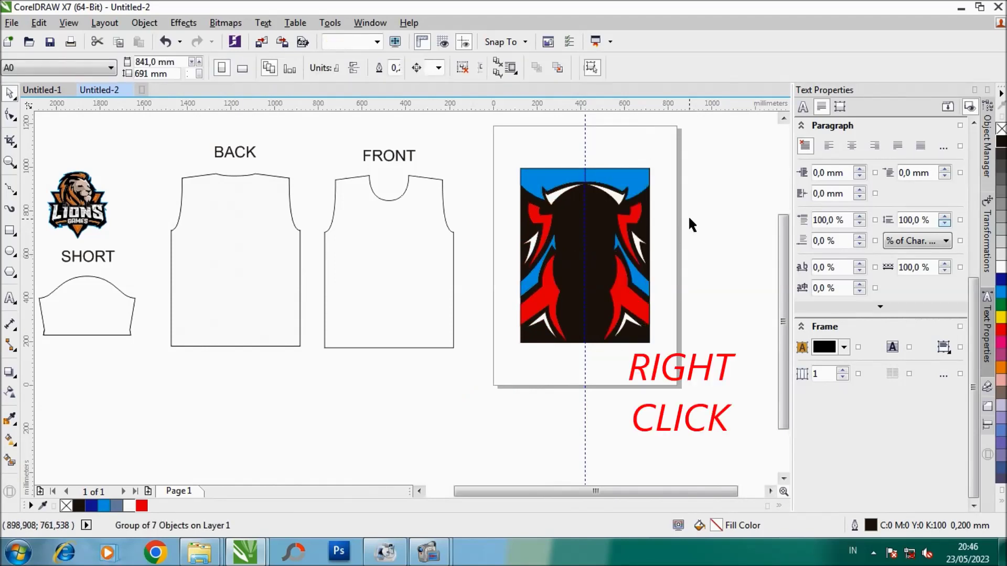
Step: Group all three parts into one symmetric claw design
scroll(595, 160, up, 3)
scroll(559, 219, up, 1)
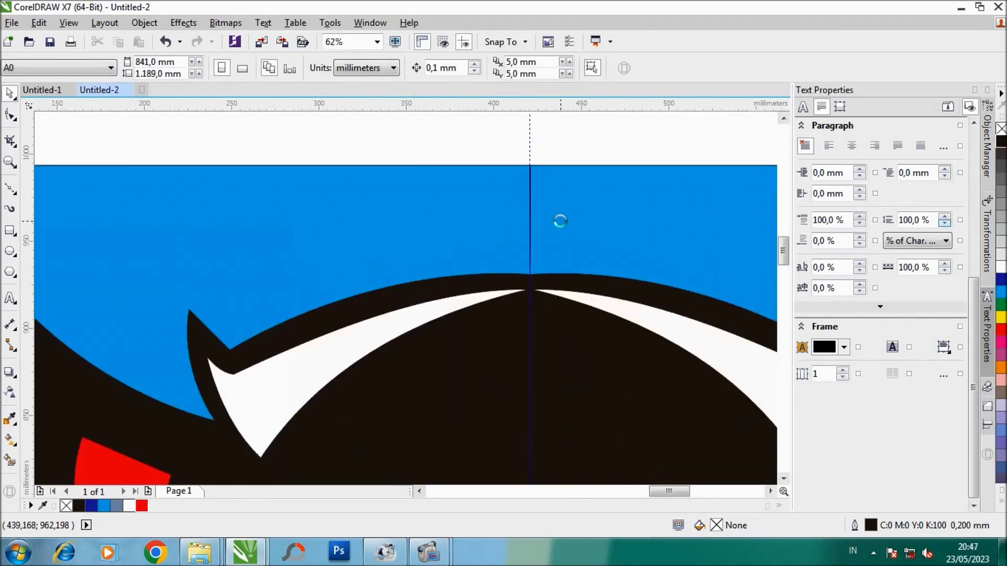
scroll(560, 221, down, 2)
scroll(560, 221, down, 1)
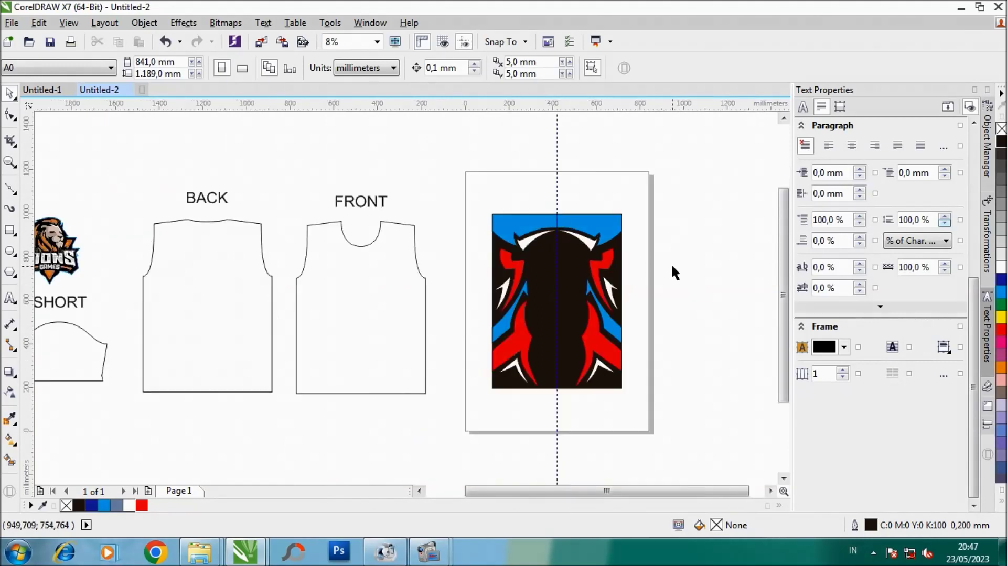
drag(482, 183, 652, 402)
right_click(585, 209)
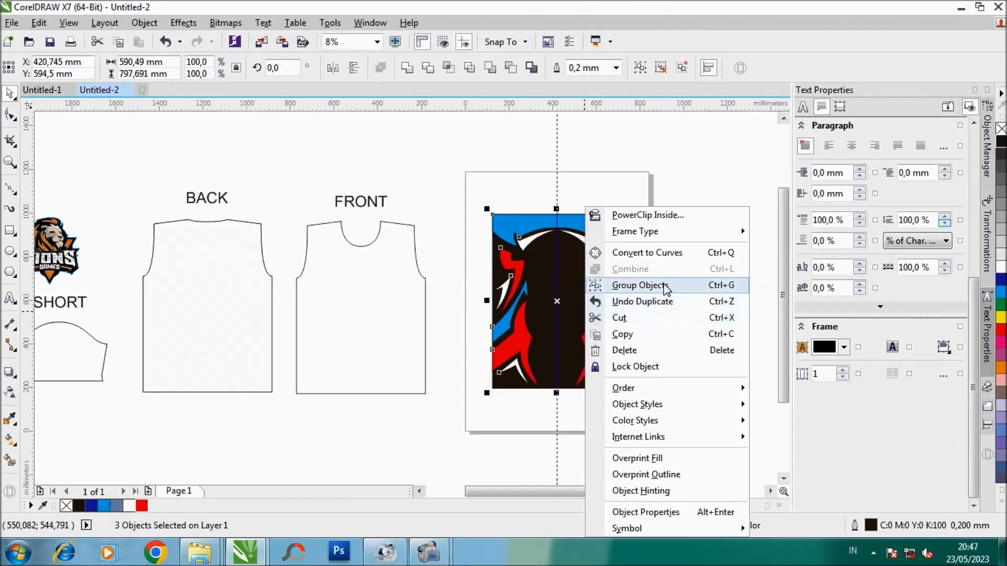
click(664, 287)
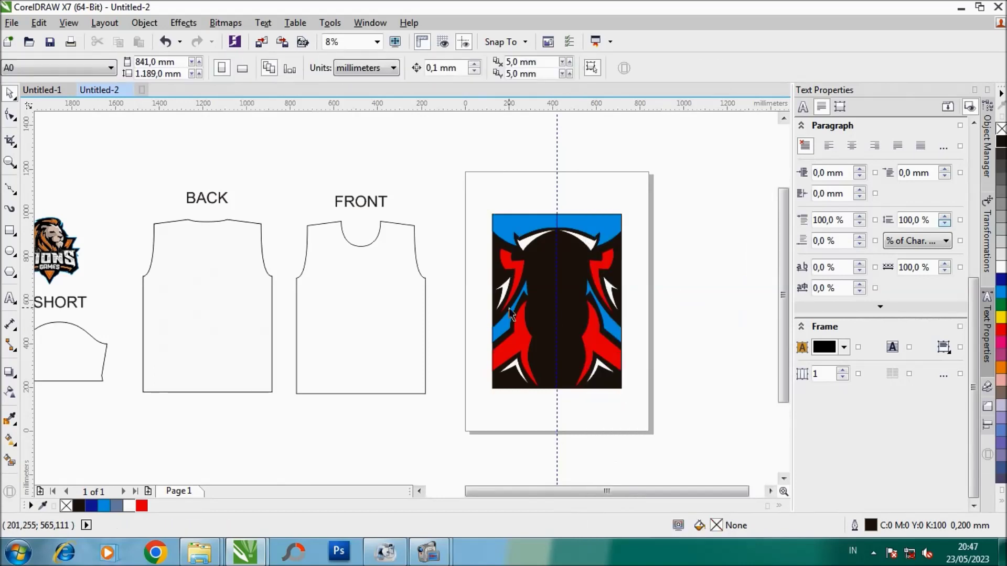
scroll(509, 307, down, 1)
click(532, 387)
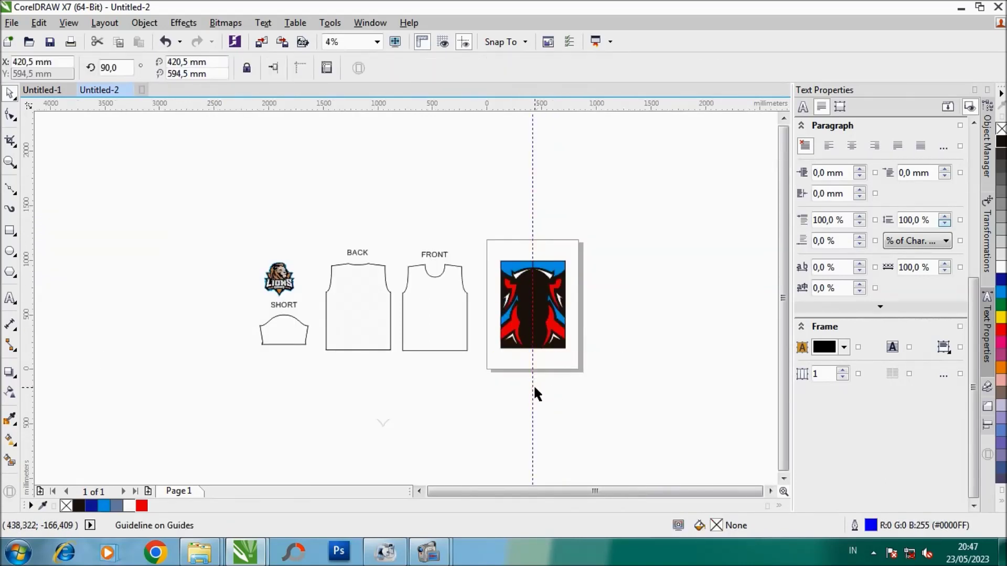
Step: Delete the centre guideline, move the design aside, and centre the FRONT outline on the page
key(Delete)
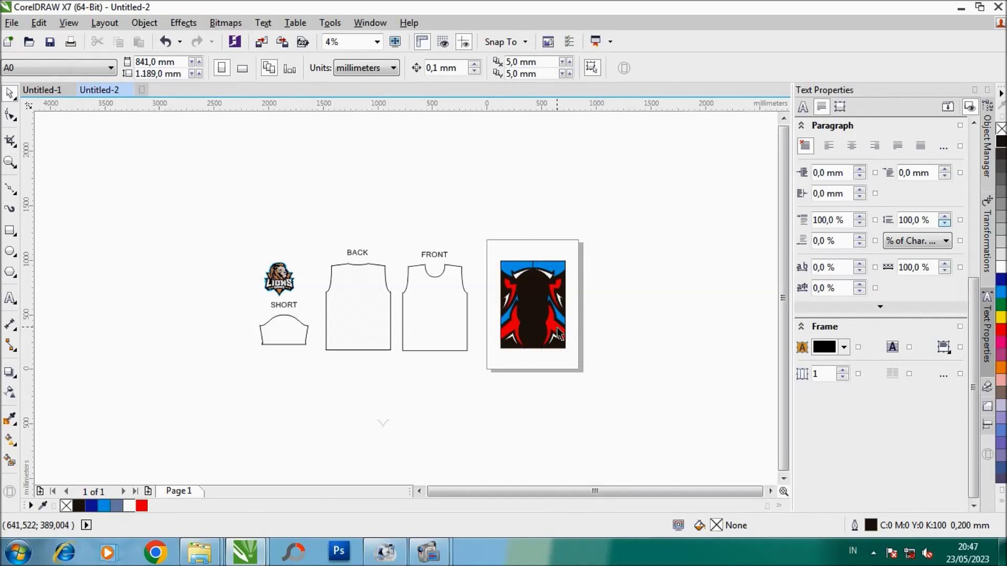
click(559, 332)
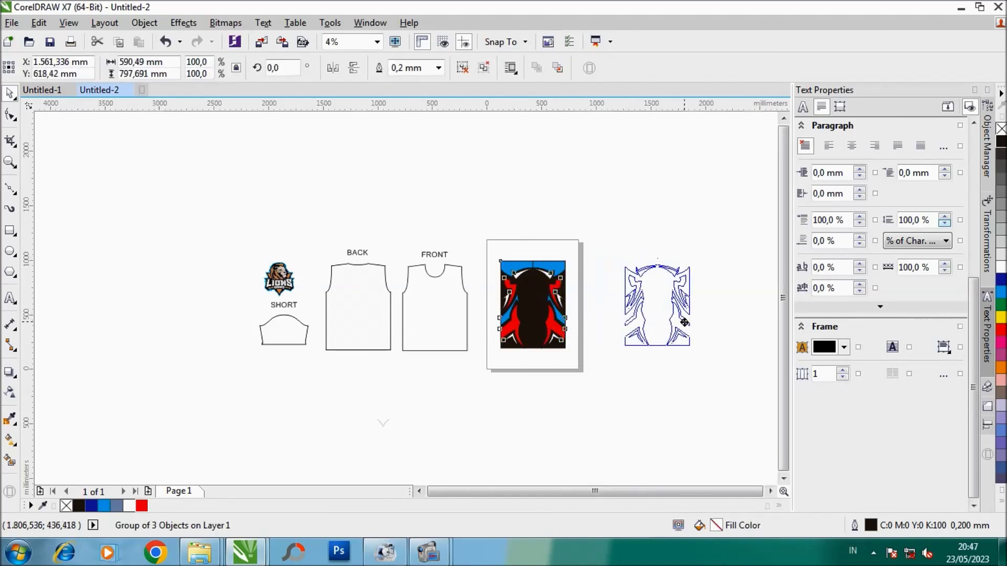
drag(672, 319, 685, 325)
click(656, 365)
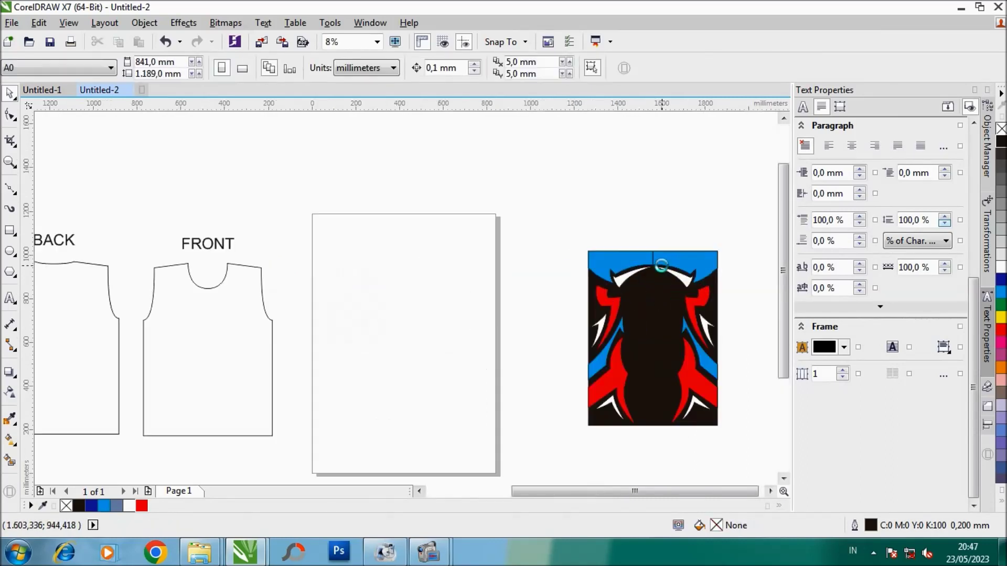
click(439, 305)
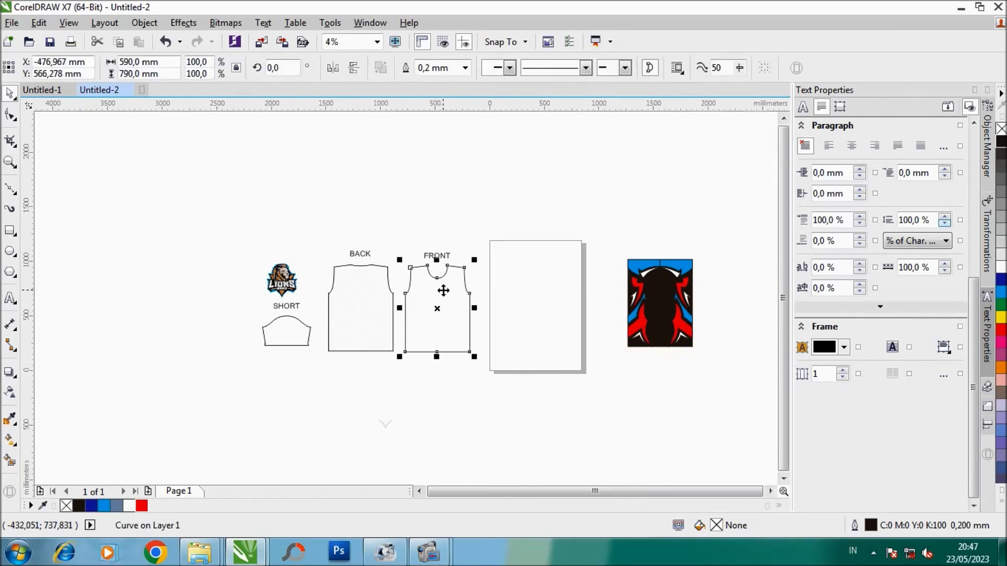
key(p)
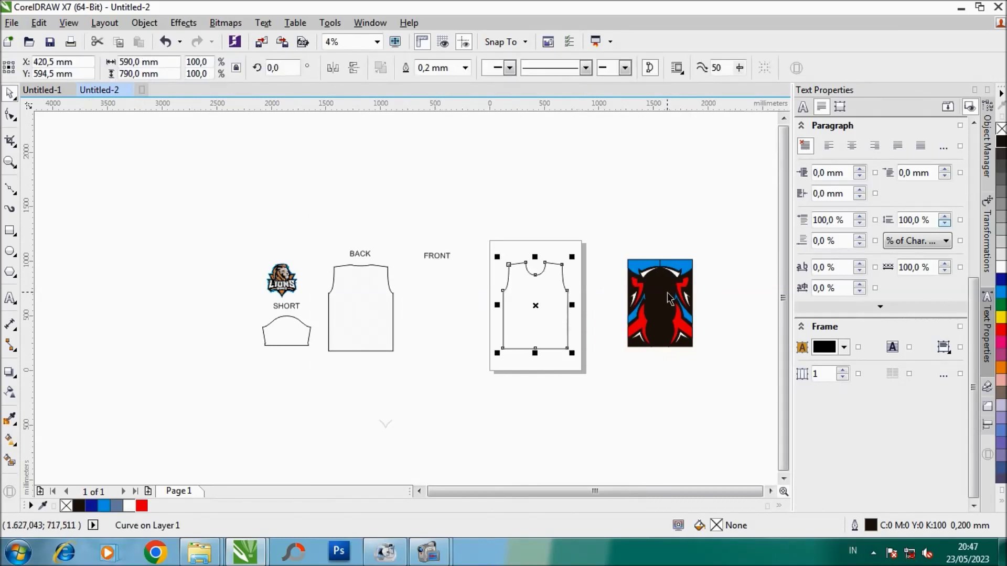
Step: PowerClip the claw design inside the FRONT shirt outline
drag(670, 299, 608, 286)
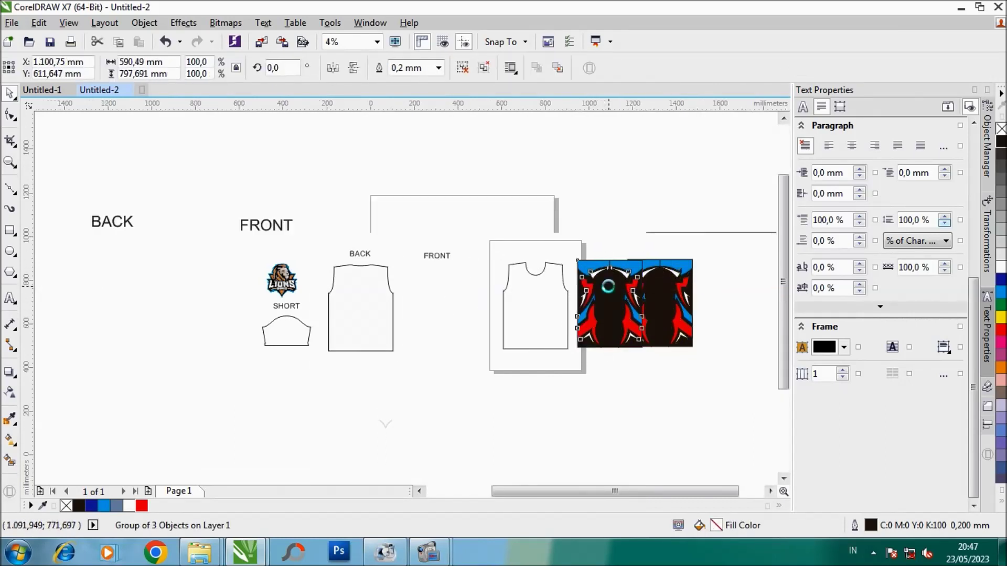
scroll(608, 286, up, 1)
right_click(610, 283)
click(665, 175)
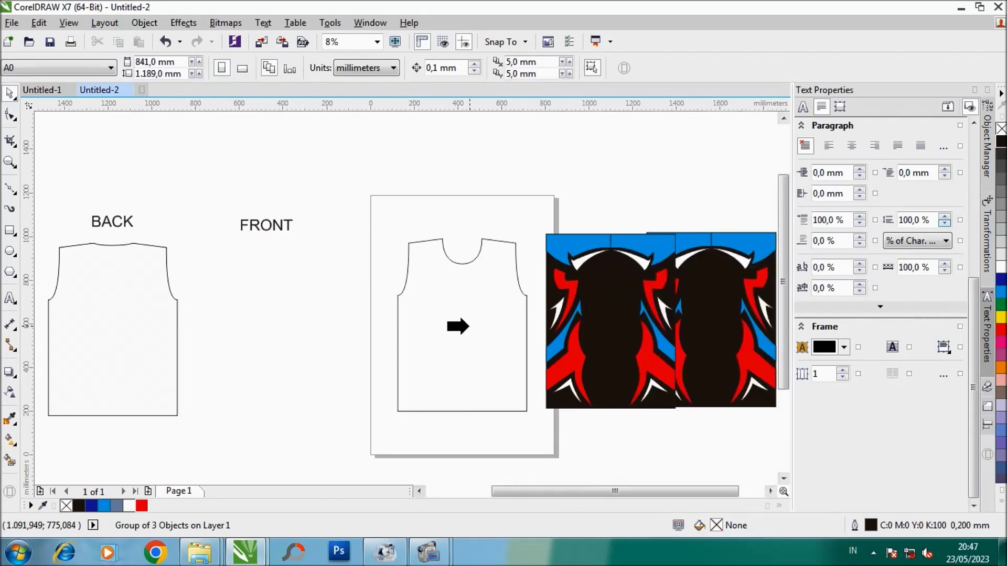
click(460, 323)
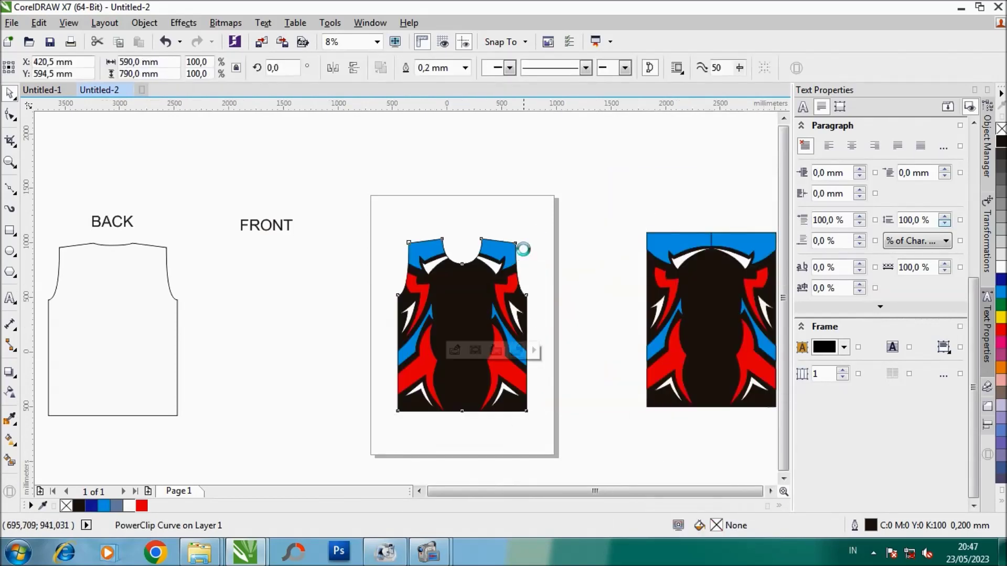
Step: Open the clipped FRONT shirt's PowerClip contents for editing
scroll(523, 246, down, 1)
click(527, 253)
scroll(483, 271, up, 1)
scroll(483, 272, up, 1)
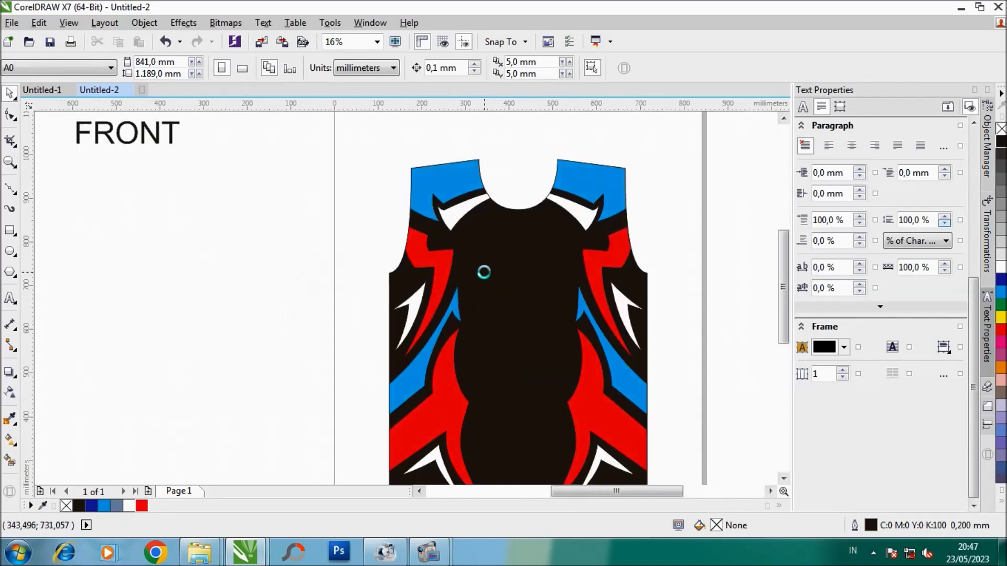
scroll(473, 283, down, 1)
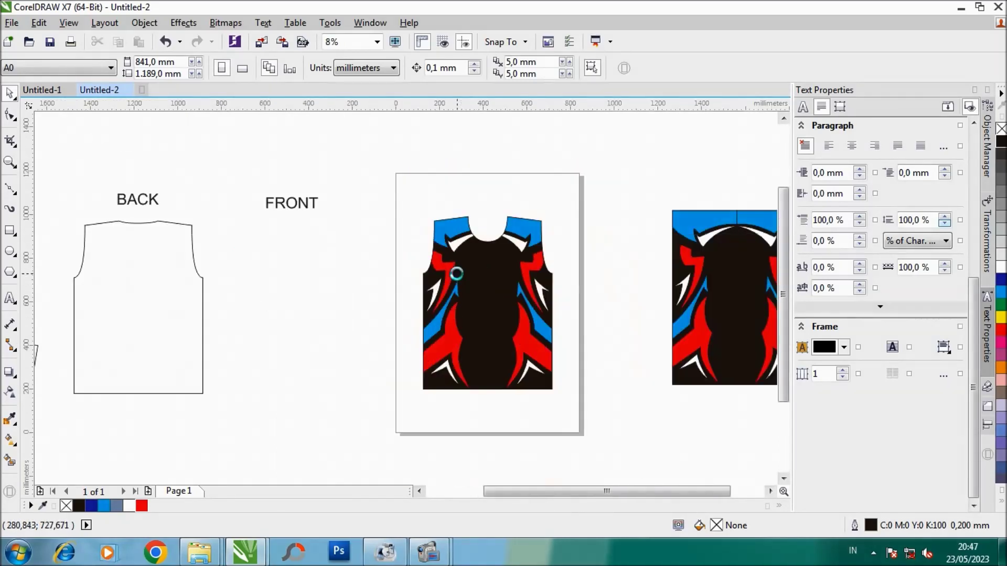
click(490, 294)
scroll(488, 292, down, 1)
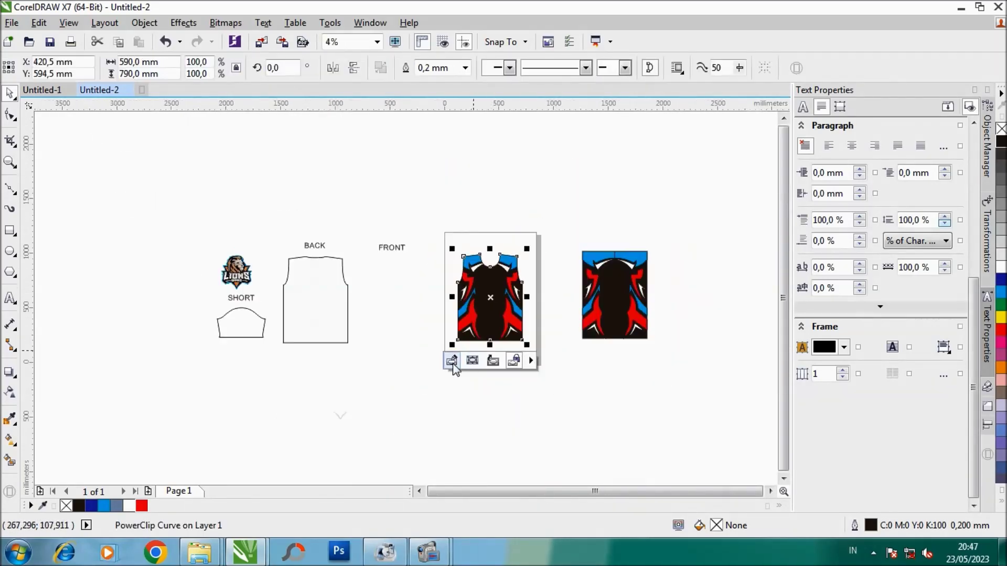
click(472, 362)
scroll(488, 289, up, 2)
scroll(489, 275, down, 1)
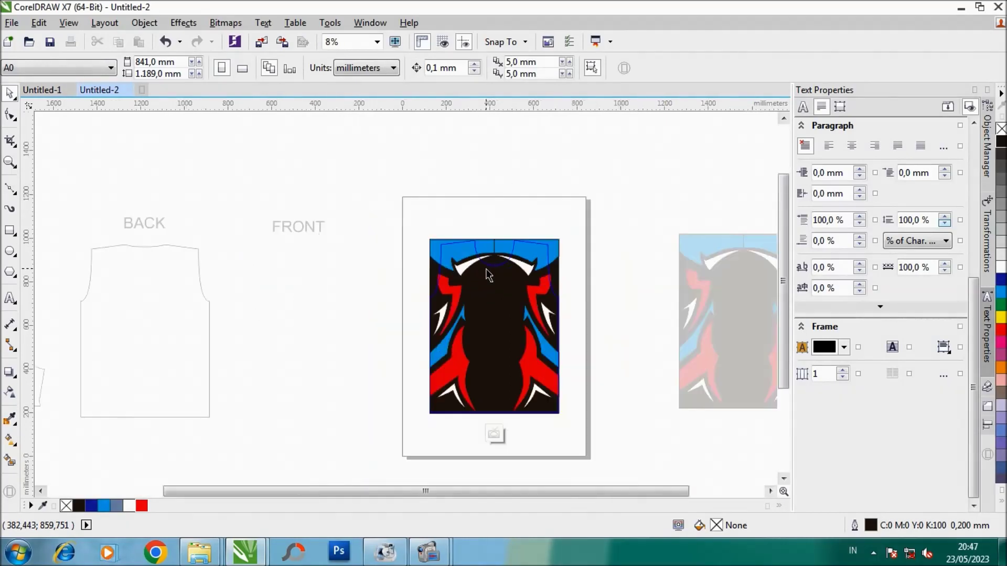
Step: Finish the PowerClip edit and move the Lions logo from beside SHORT to under FRONT
scroll(489, 275, down, 1)
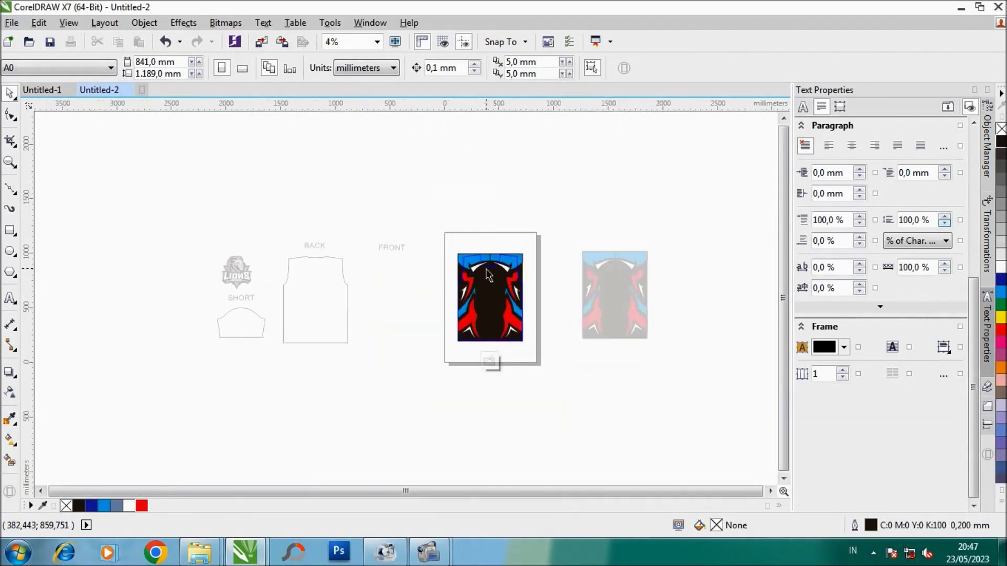
click(490, 361)
click(554, 298)
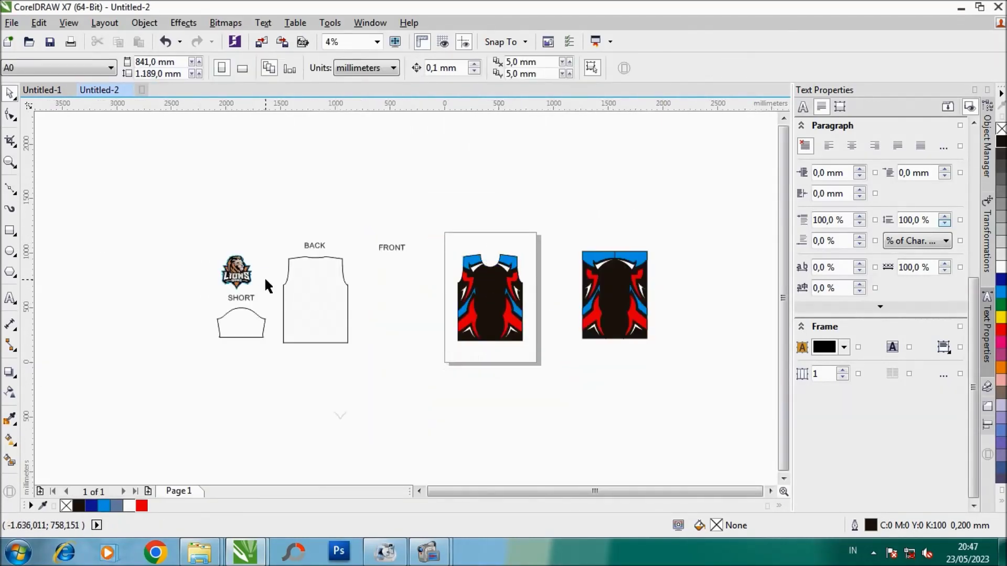
scroll(264, 276, up, 1)
drag(208, 265, 542, 299)
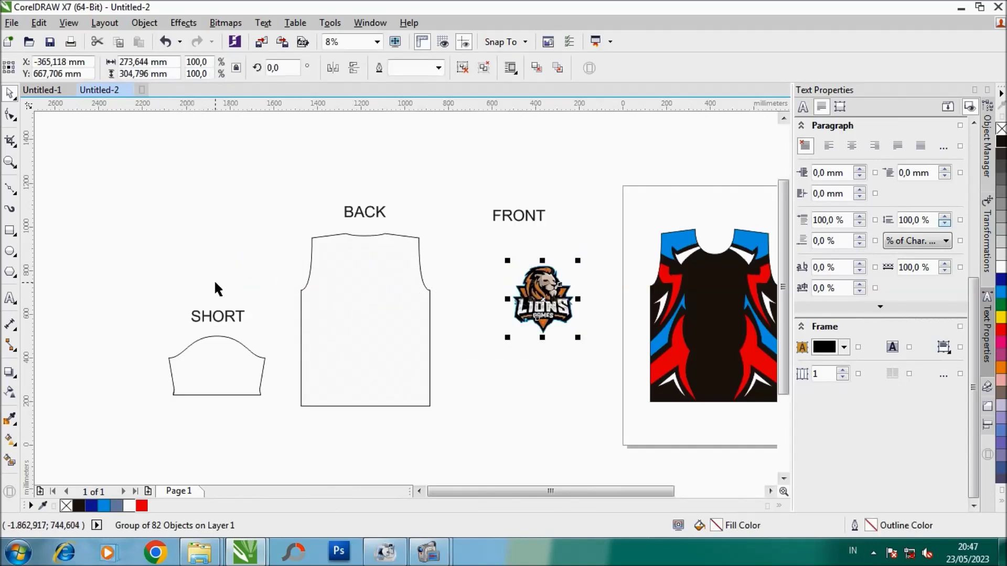
drag(559, 284, 575, 285)
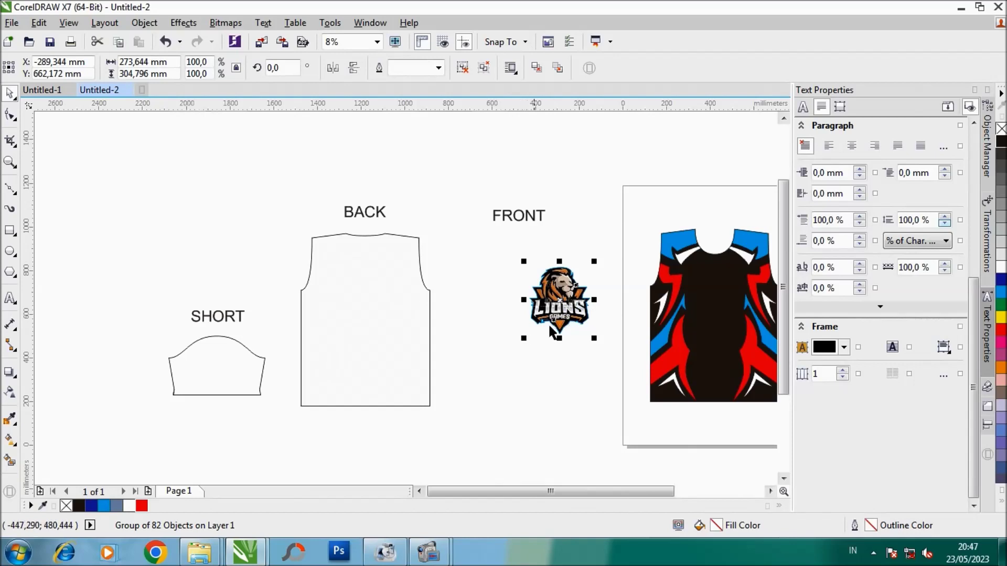
Step: Shrink the Lions logo and centre it horizontally on the front jersey's chest
mouse_move(526, 336)
mouse_down()
mouse_move(543, 319)
mouse_move(697, 294)
mouse_up()
scroll(685, 298, down, 1)
scroll(702, 298, up, 2)
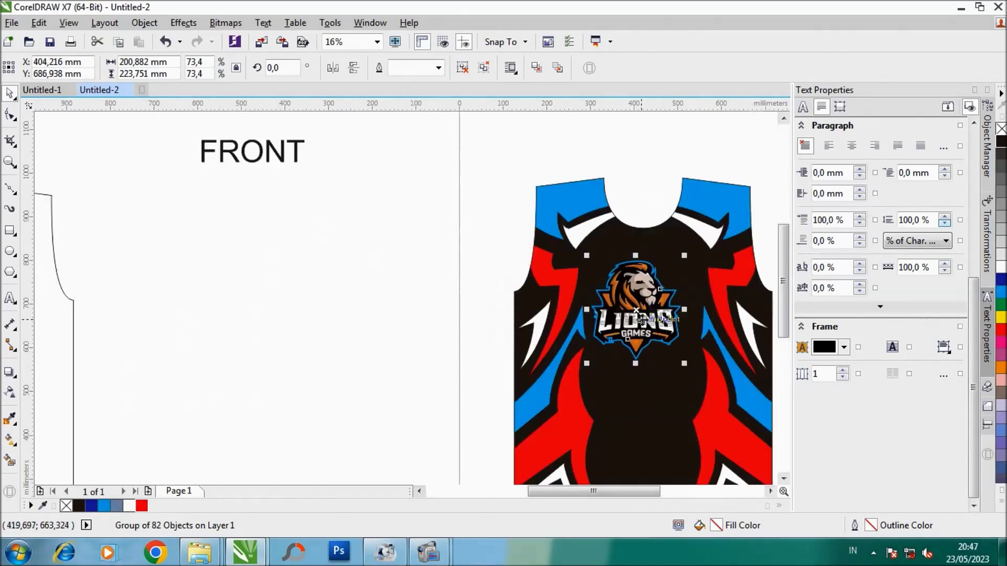
drag(638, 315, 651, 314)
shift+click(670, 244)
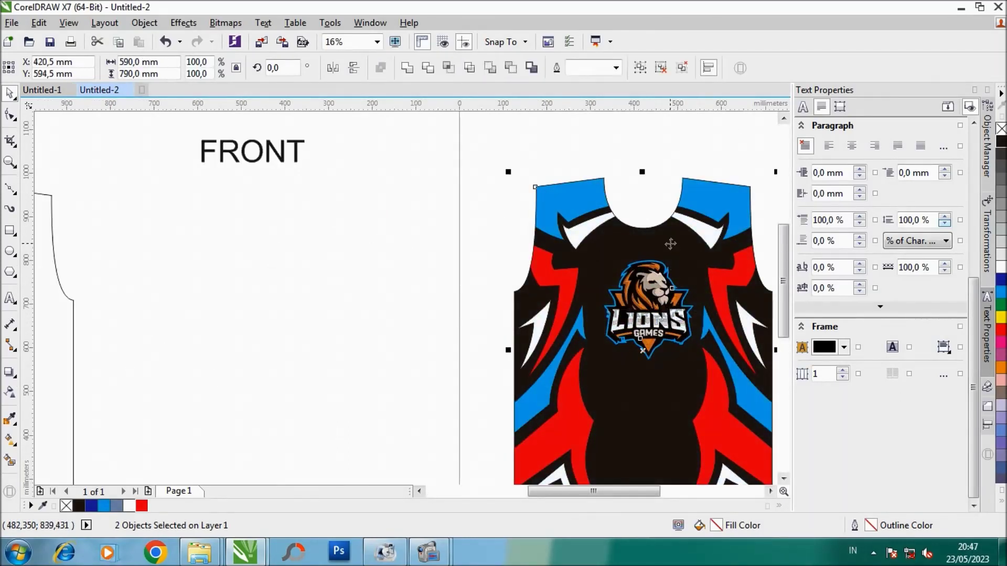
key(c)
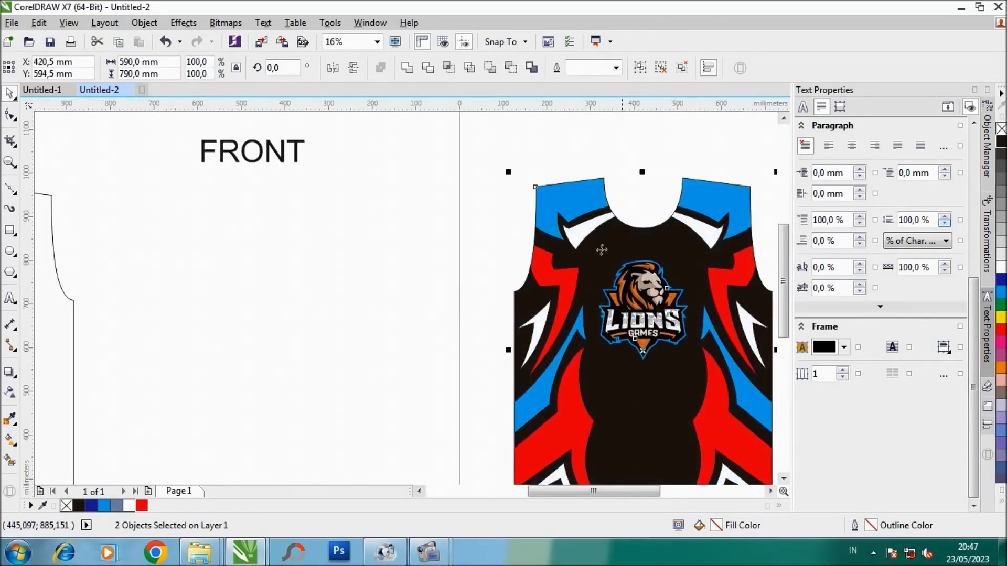
scroll(489, 287, down, 2)
click(674, 343)
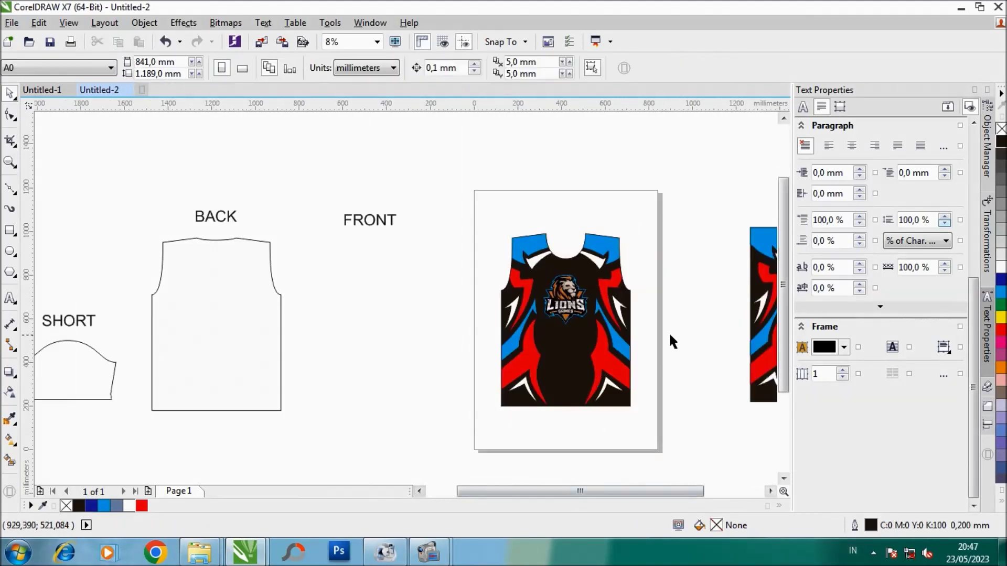
Step: Leave a copy of the Lions logo beneath the FRONT label
scroll(604, 273, up, 2)
scroll(559, 298, down, 2)
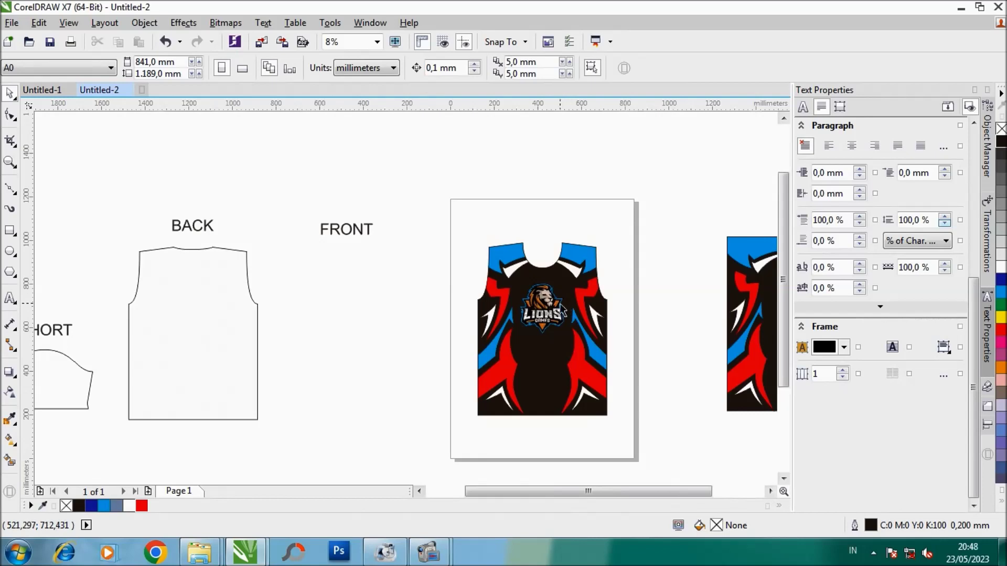
click(560, 309)
drag(560, 309, 371, 314)
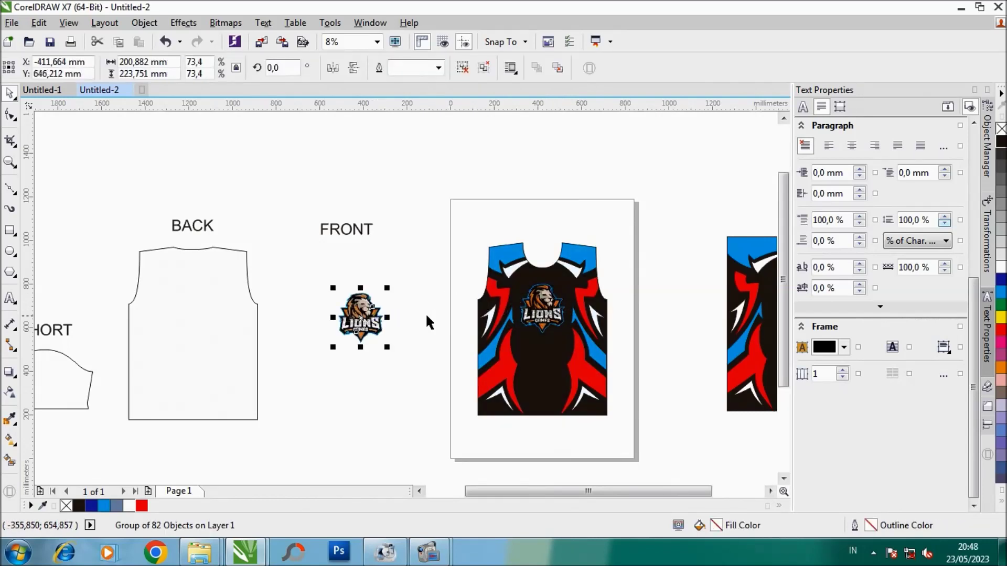
scroll(535, 283, down, 2)
drag(486, 220, 601, 366)
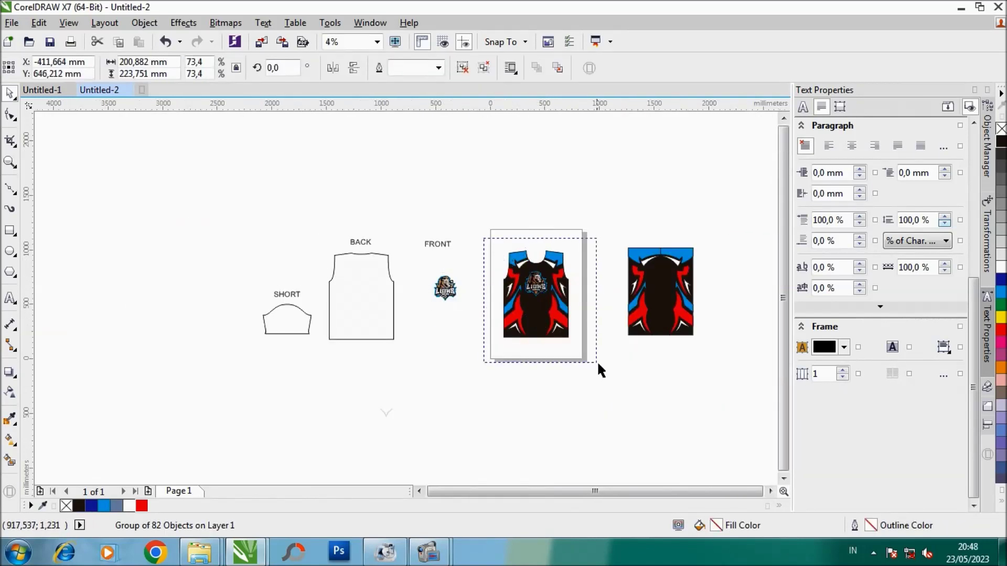
Step: Group the front jersey with its logo and move the group down and right
right_click(554, 312)
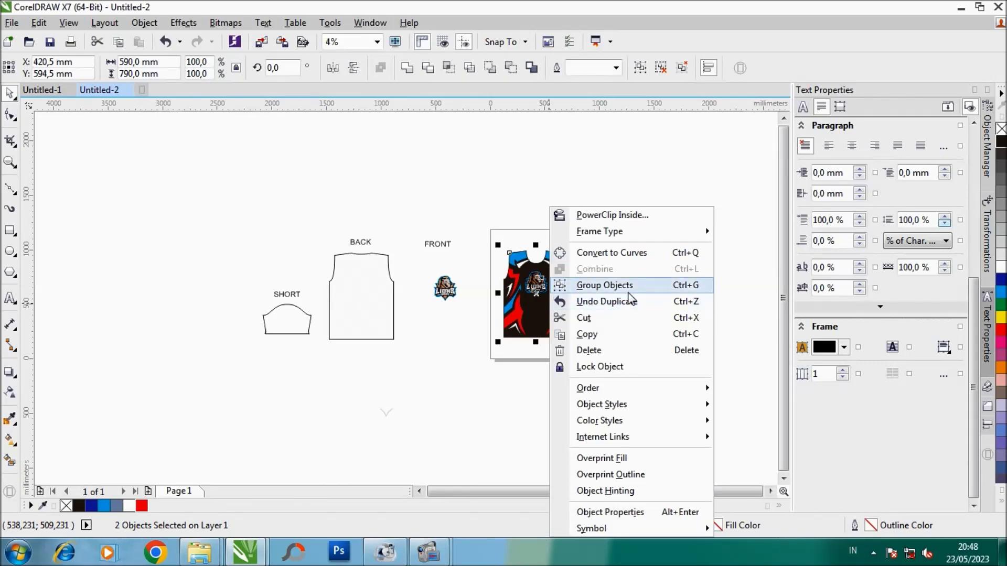
click(630, 293)
mouse_move(543, 294)
mouse_down()
mouse_move(698, 403)
mouse_move(689, 402)
mouse_up()
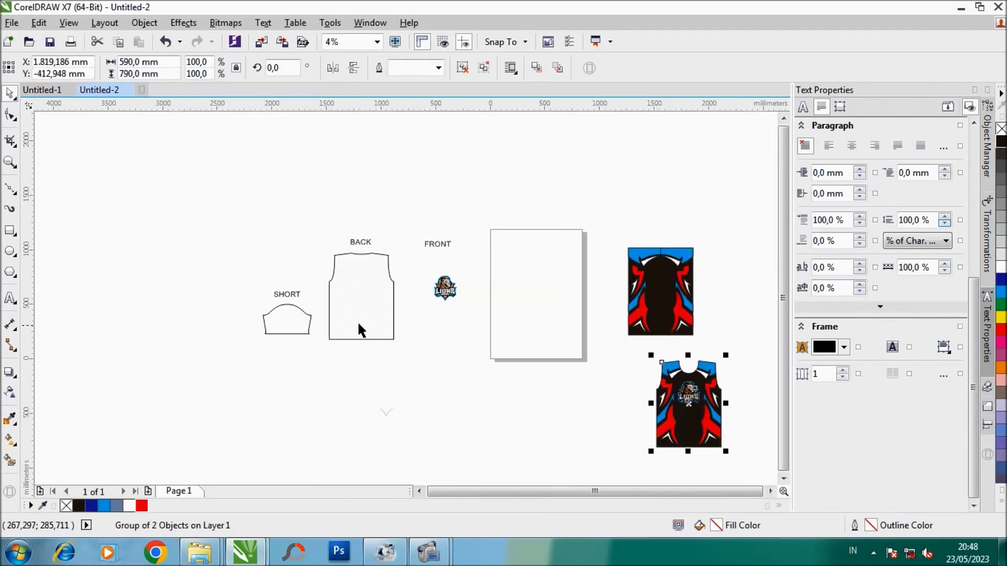
Step: Move the BACK tank-top outline onto the page and PowerClip the red-and-blue design inside it
click(364, 298)
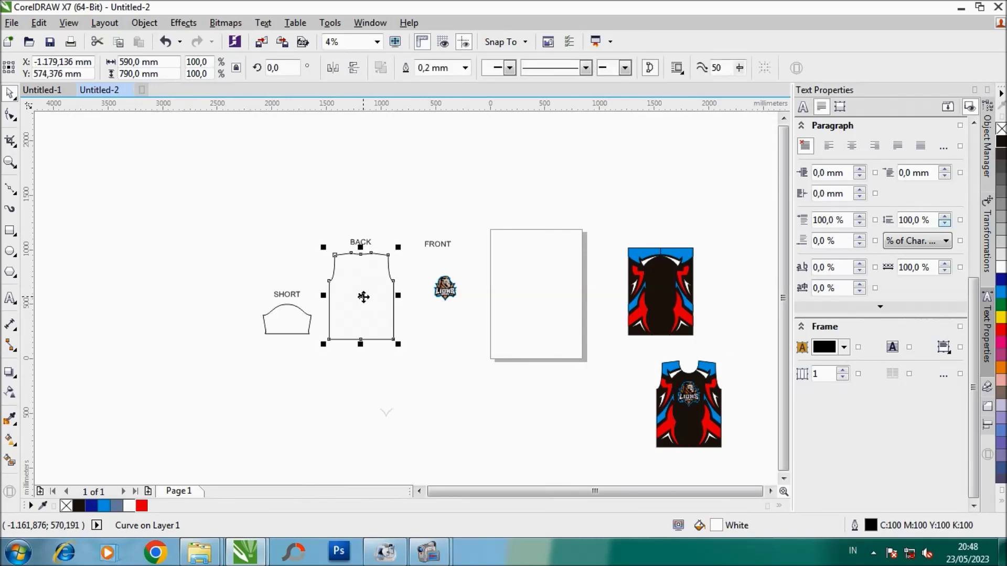
drag(363, 297, 538, 296)
click(658, 295)
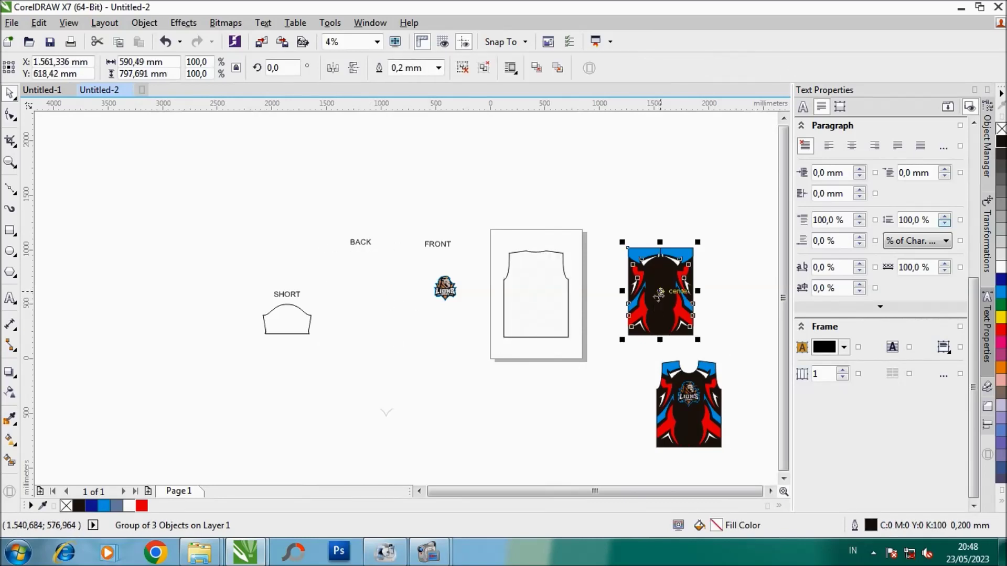
right_click(659, 295)
click(730, 180)
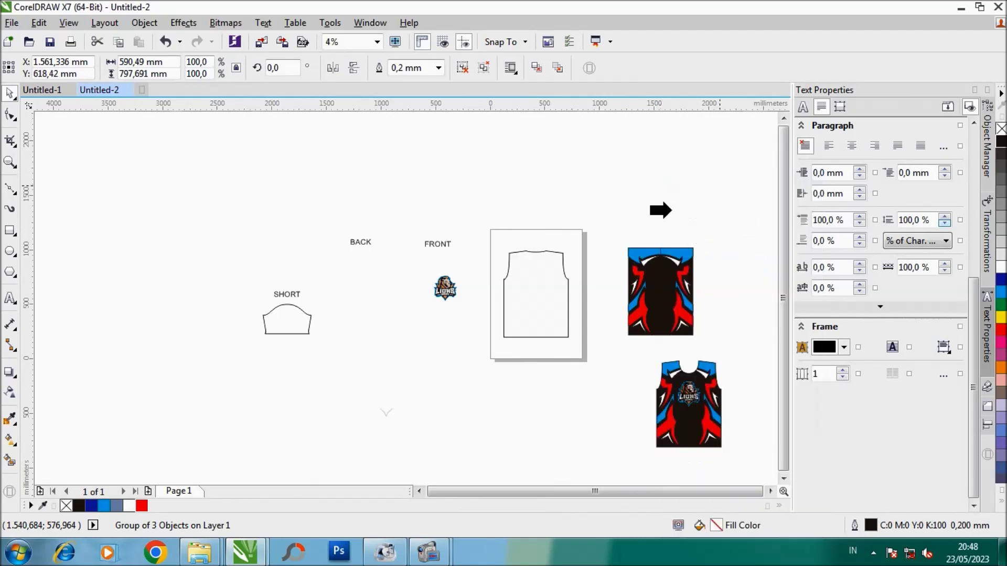
click(532, 288)
key(Escape)
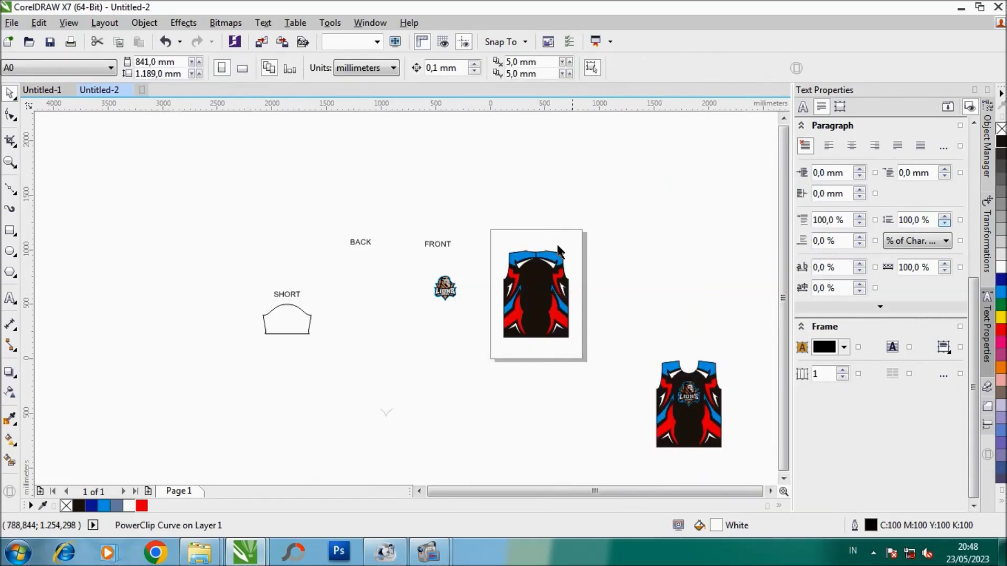
Step: Open the back jersey's PowerClip contents and ungroup them into separate shapes
scroll(540, 266, up, 3)
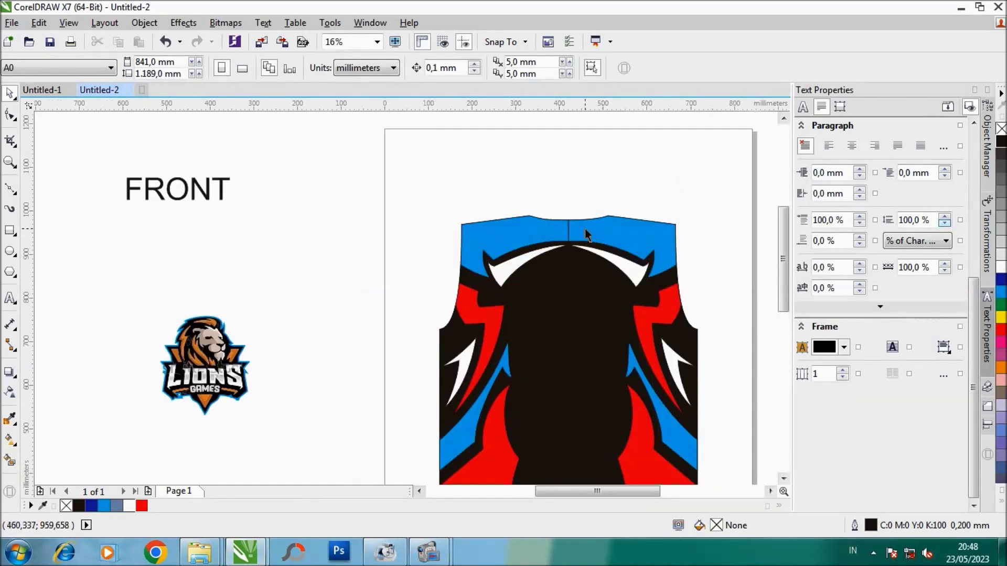
scroll(582, 227, up, 1)
scroll(580, 231, up, 1)
scroll(580, 231, down, 1)
scroll(517, 231, down, 1)
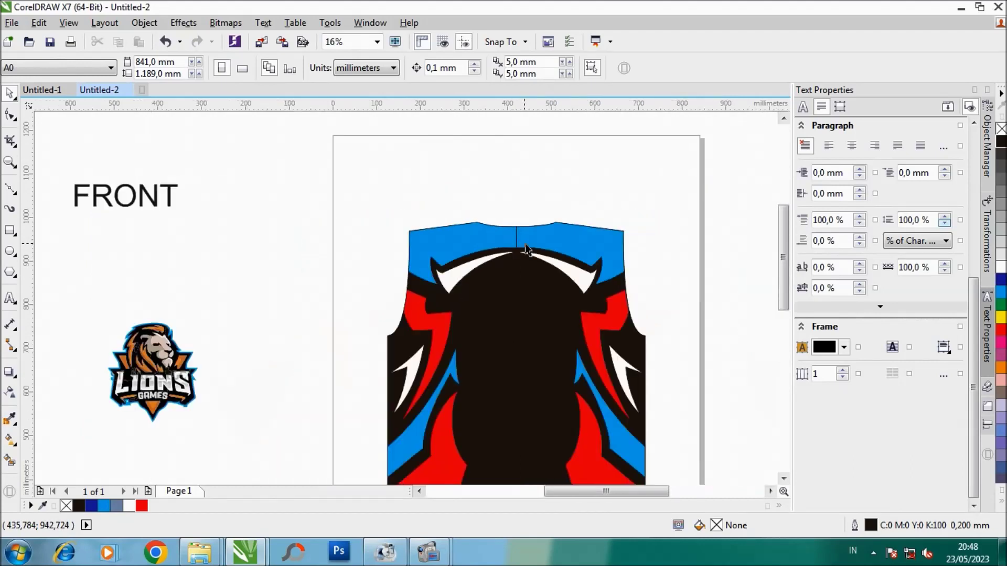
click(526, 249)
scroll(502, 227, down, 1)
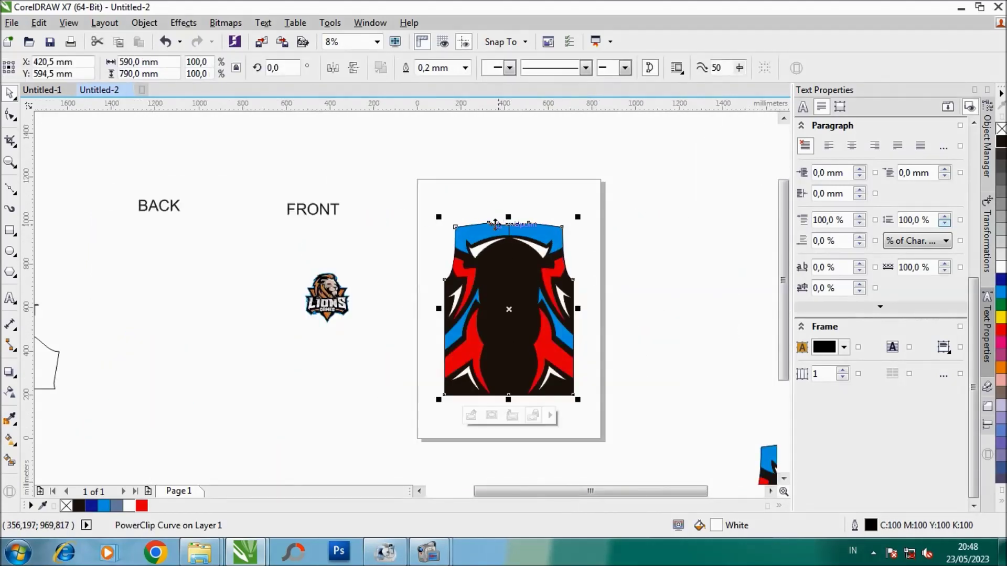
click(490, 415)
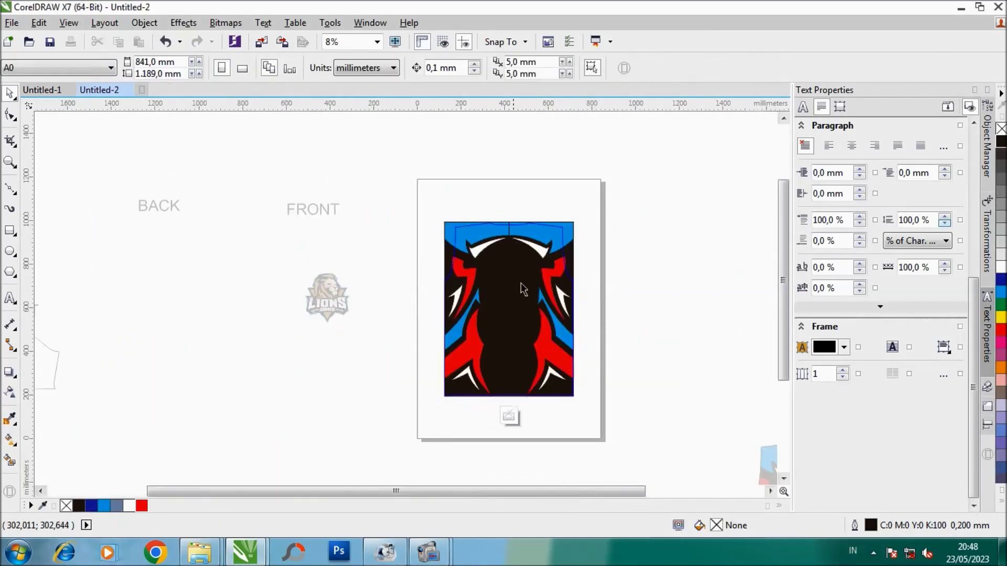
scroll(509, 203, up, 1)
click(559, 307)
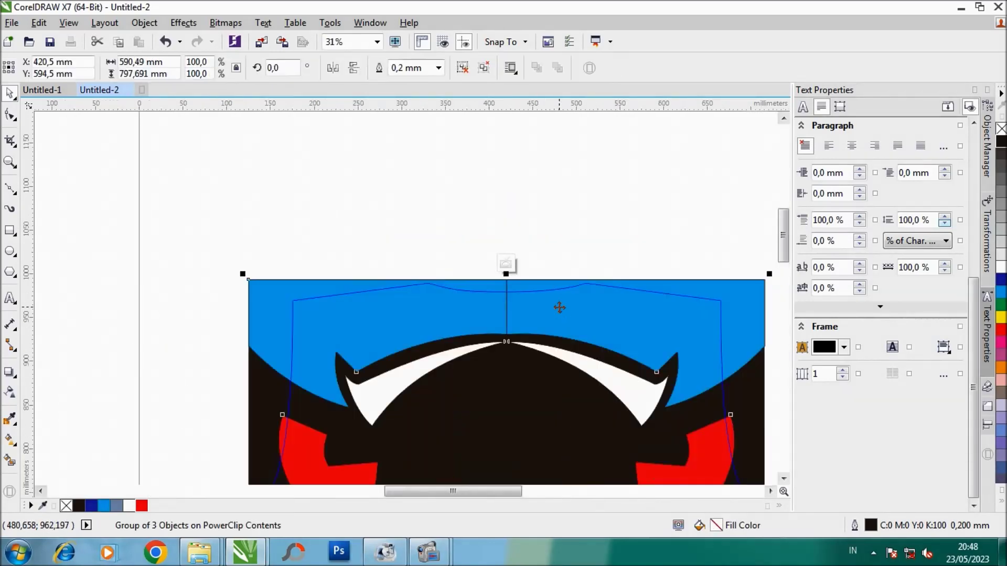
right_click(559, 307)
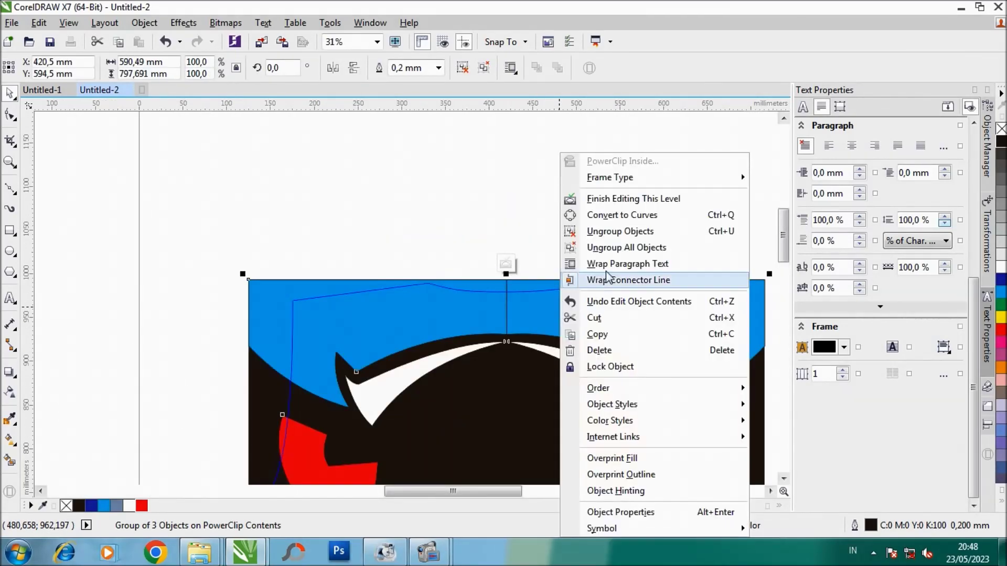
click(624, 248)
click(557, 231)
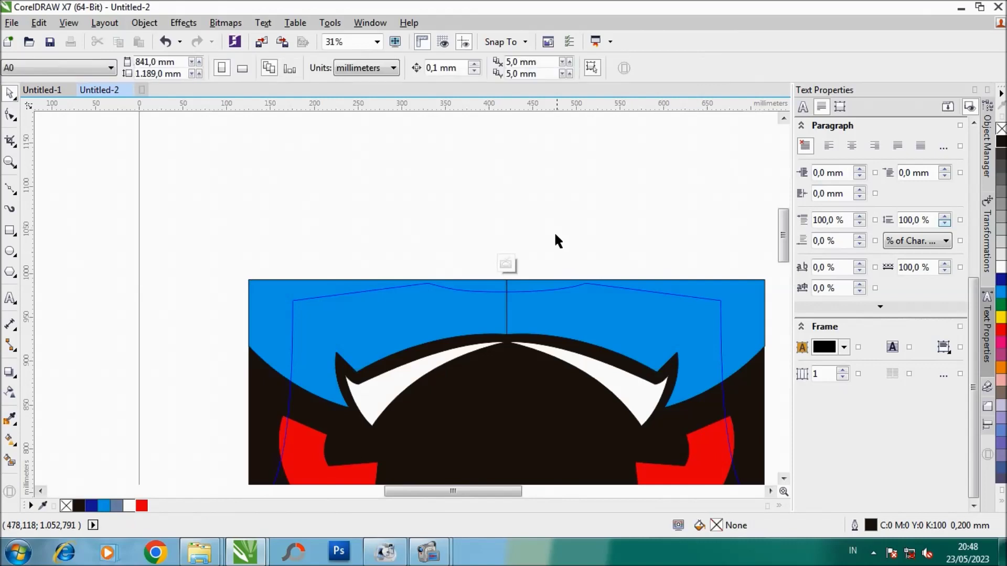
Step: Inspect the nodes of the blue shoulder shape and the centre vertical line
scroll(531, 268, up, 1)
click(531, 344)
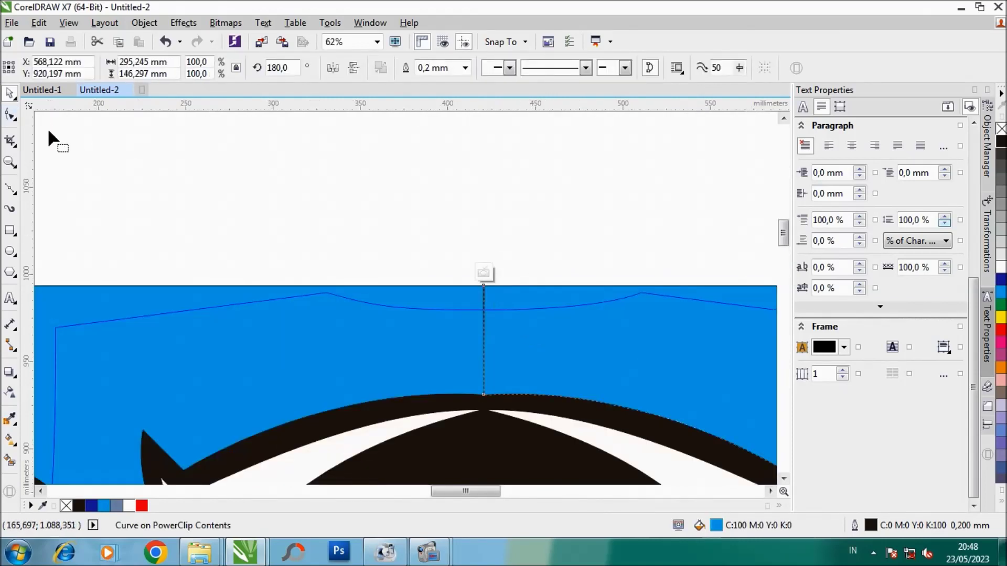
key(F10)
scroll(492, 288, up, 1)
scroll(473, 285, down, 1)
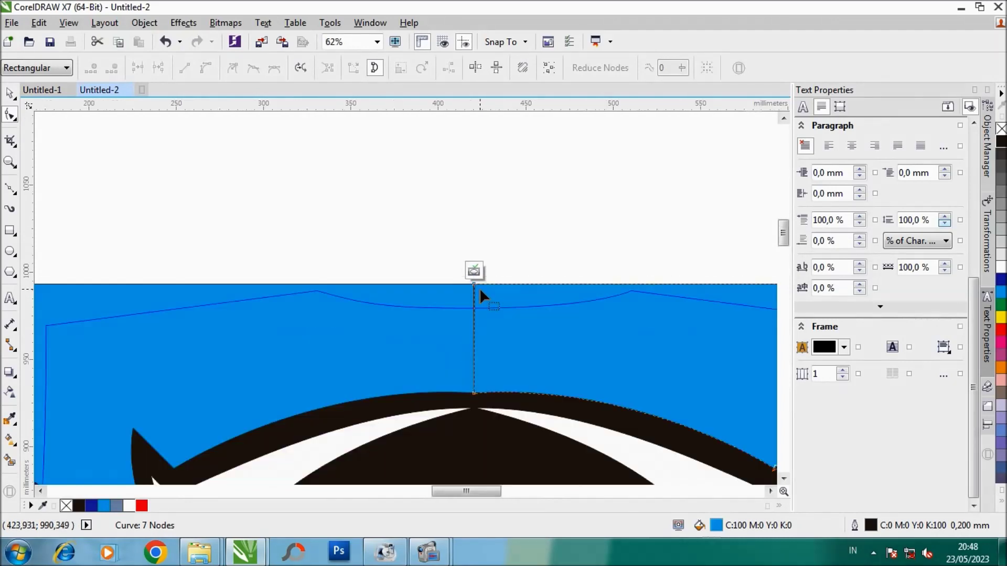
click(474, 393)
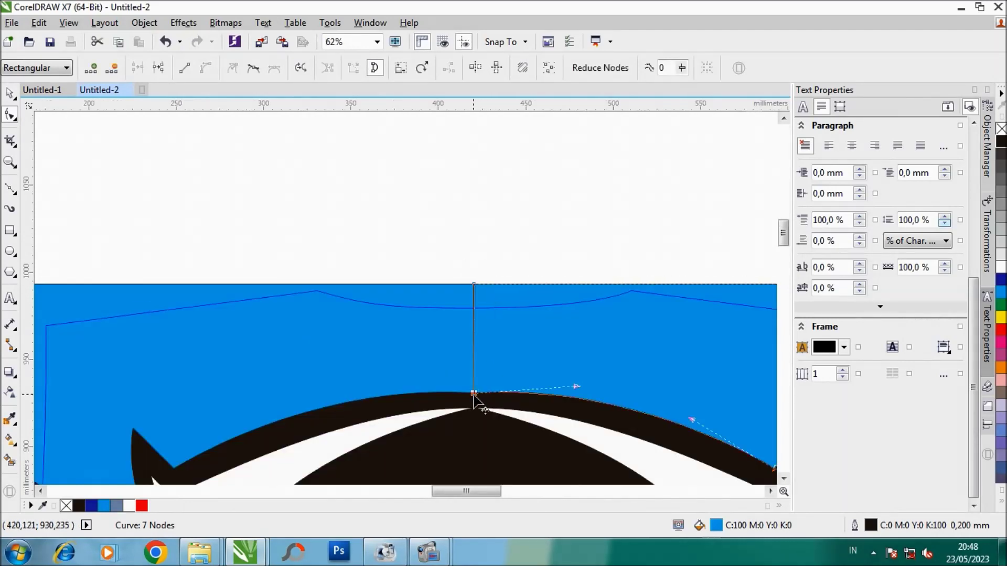
click(467, 297)
scroll(471, 287, up, 1)
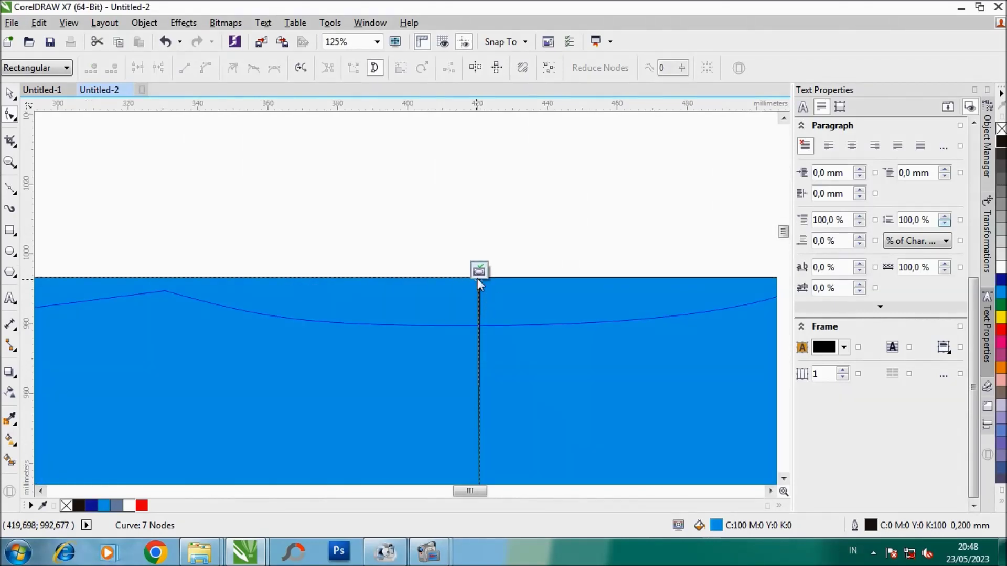
scroll(479, 306, down, 1)
drag(479, 293, 479, 298)
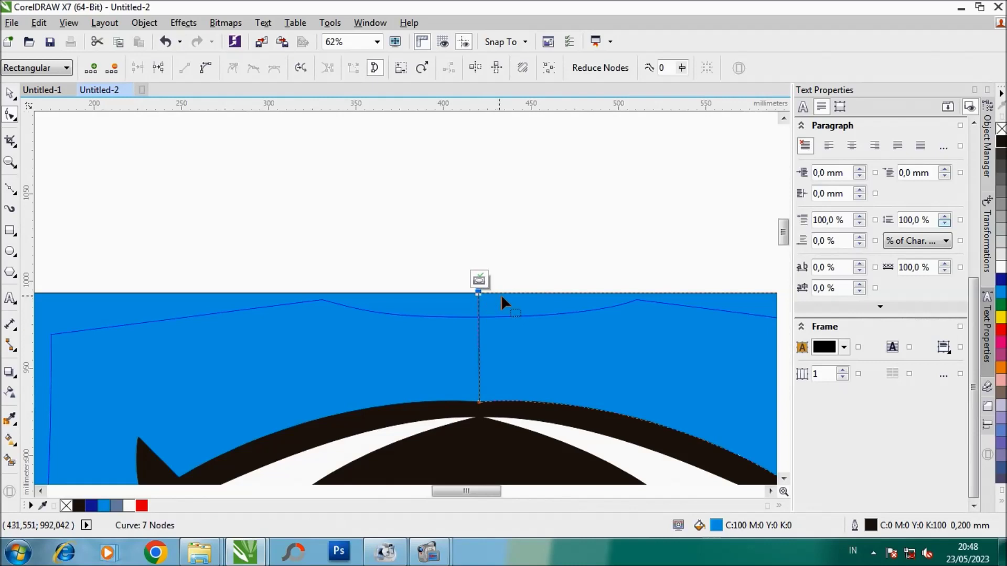
click(10, 93)
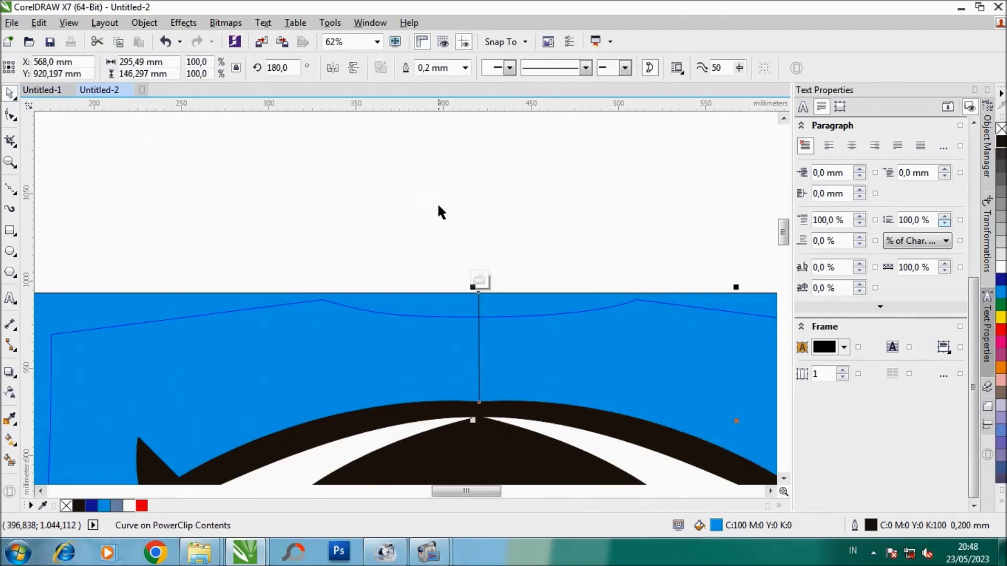
scroll(437, 202, down, 1)
Step: Set the left-side curve's outline width to None
click(464, 68)
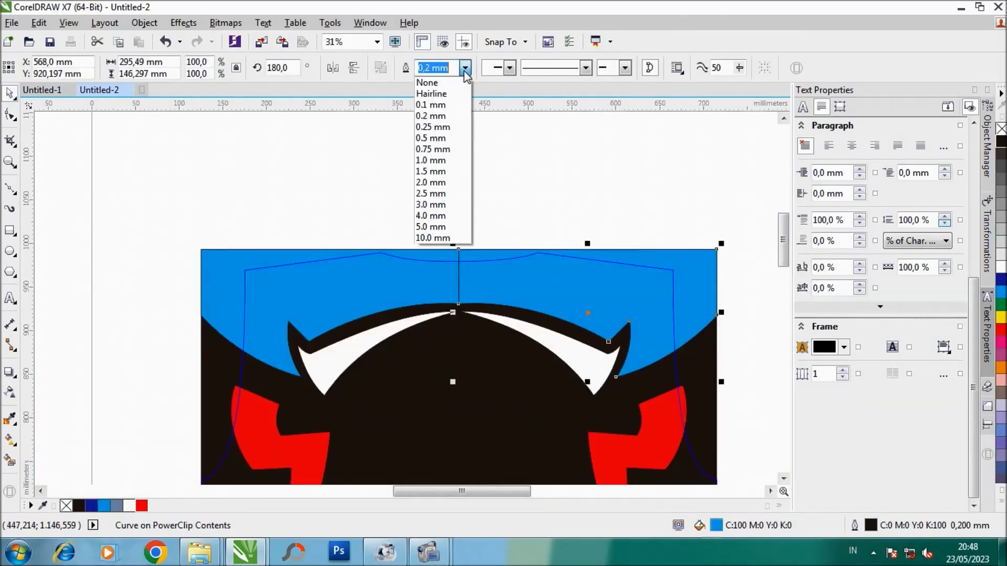
click(452, 91)
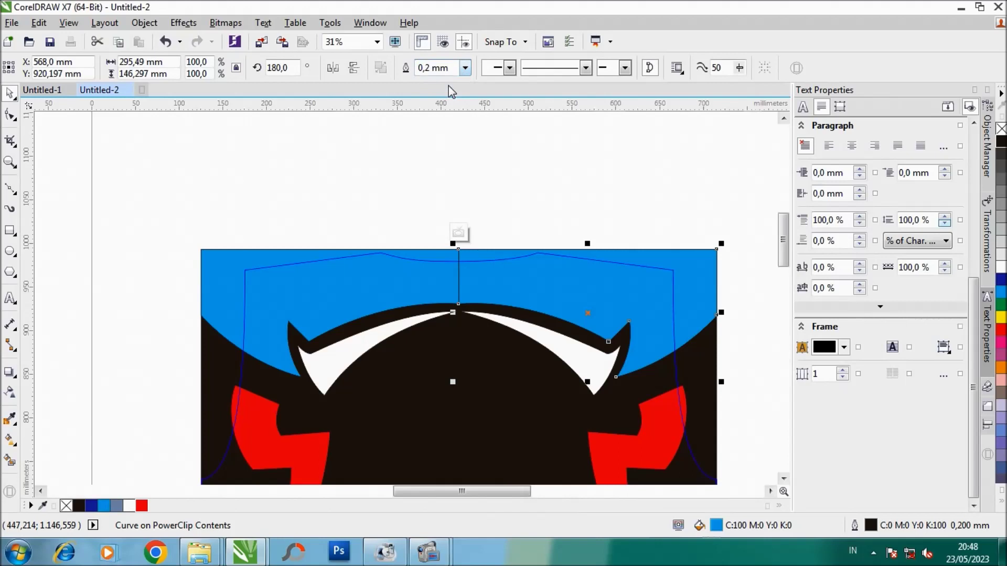
click(405, 275)
click(465, 68)
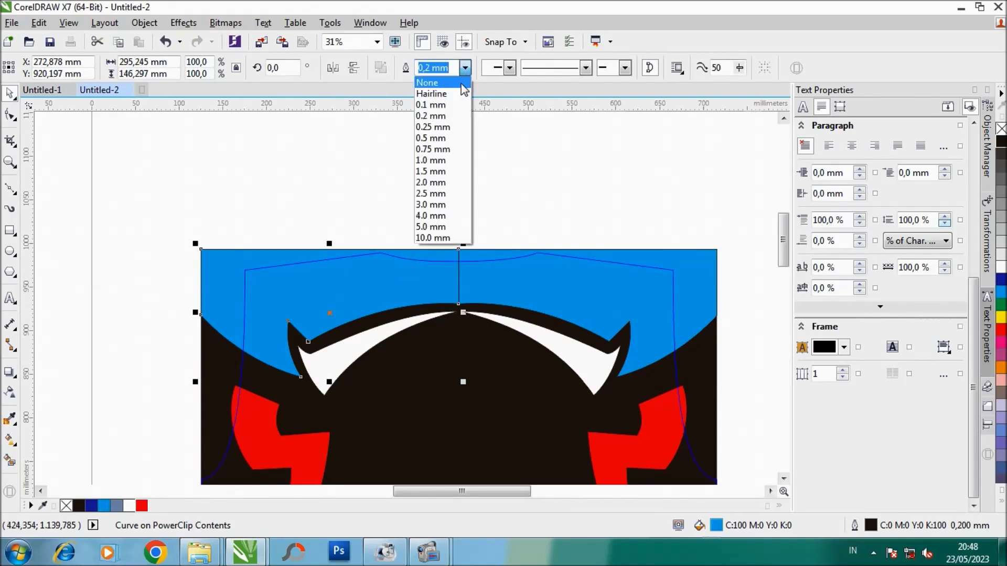
click(446, 79)
scroll(465, 264, up, 1)
scroll(466, 264, up, 1)
click(526, 144)
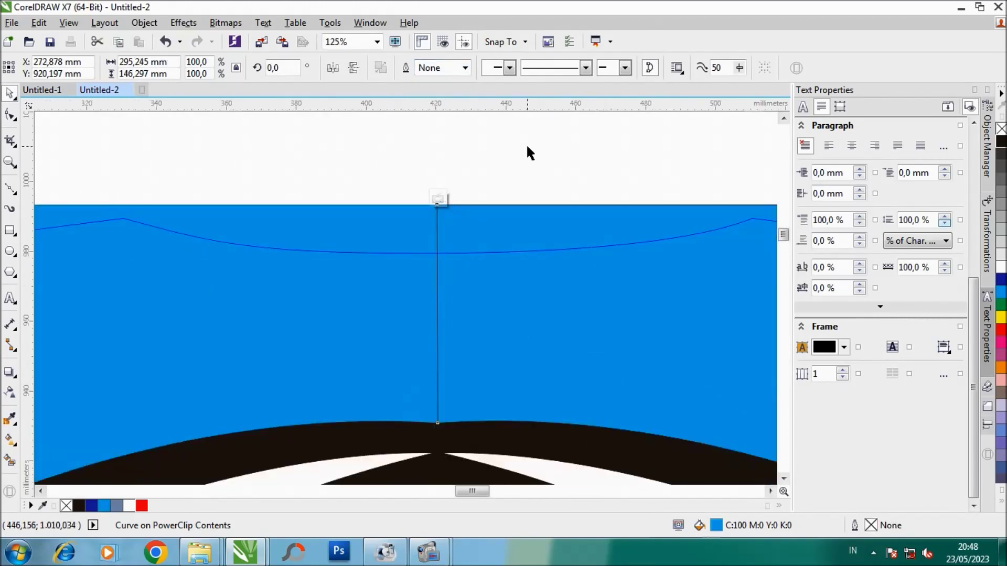
Step: Stop editing the PowerClip contents and zoom out to view the page
scroll(501, 157, down, 1)
scroll(501, 161, down, 1)
click(501, 165)
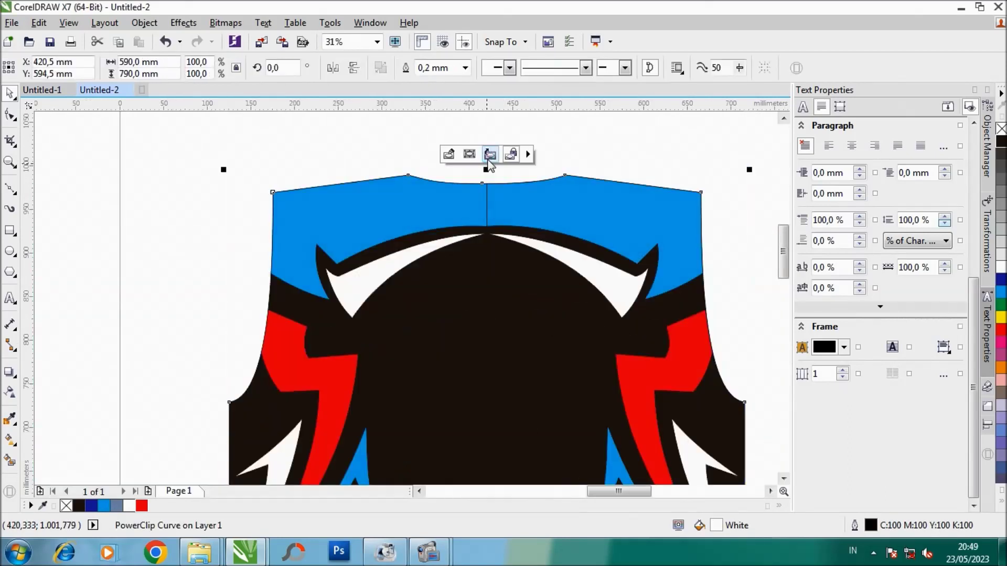
key(F3)
click(588, 210)
scroll(589, 210, down, 1)
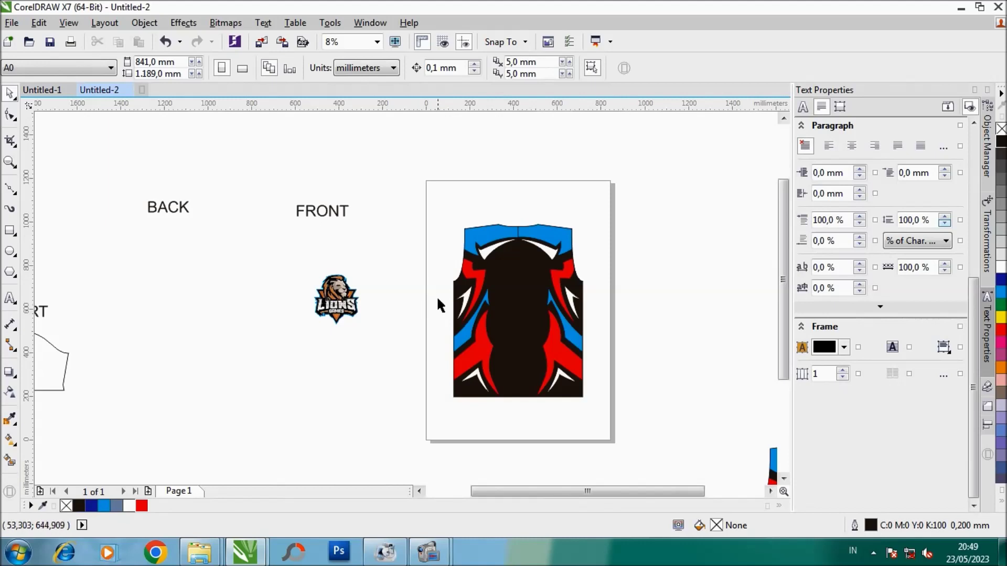
Step: Add white 150 pt NAME text on the jersey's upper black area, enlarged to about 214 pt
click(11, 298)
scroll(525, 271, up, 1)
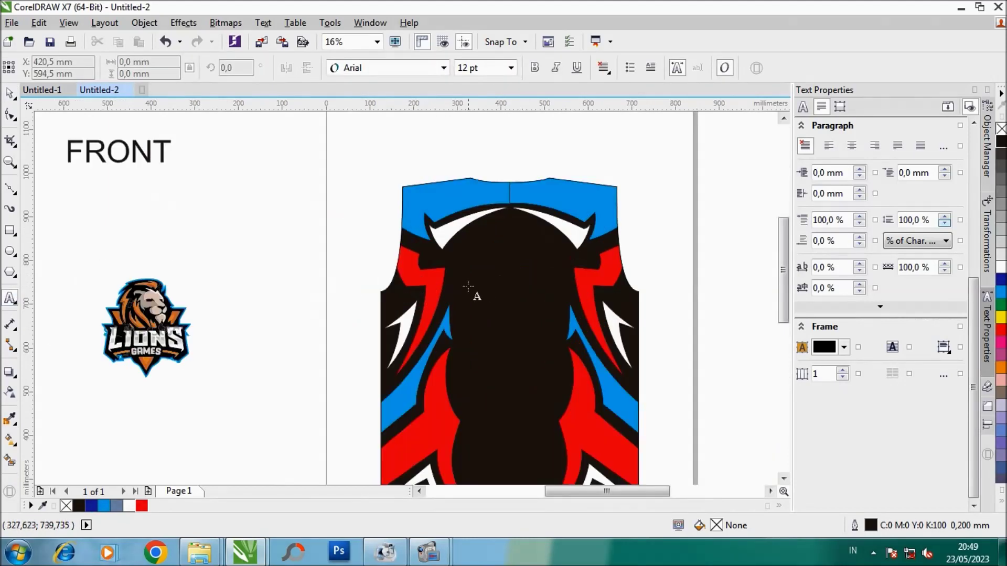
click(454, 275)
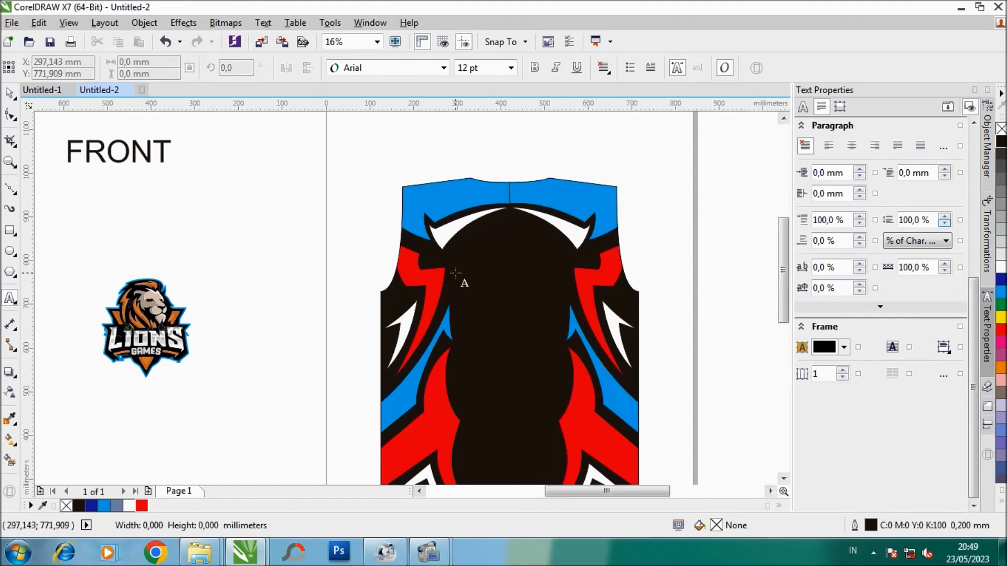
click(510, 68)
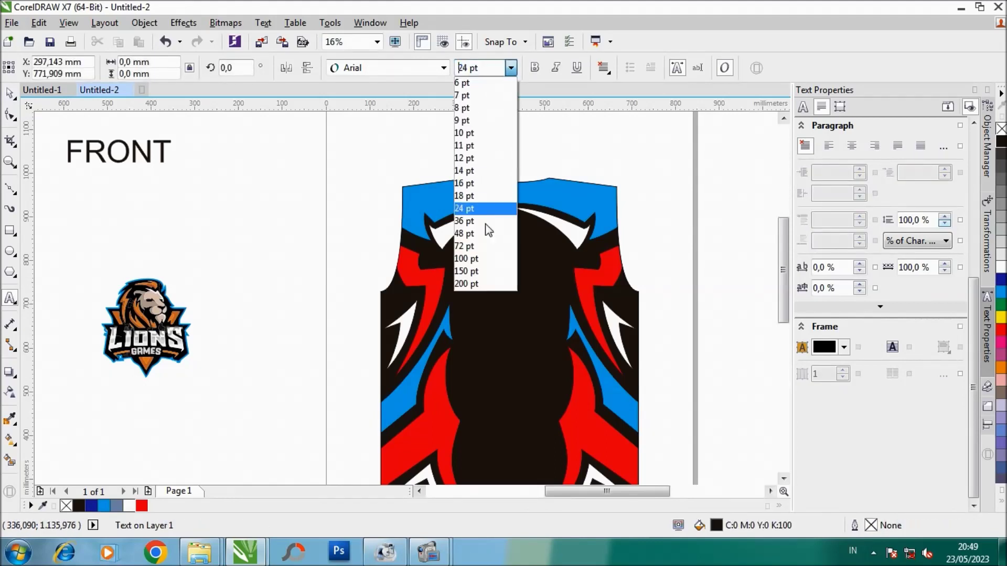
click(485, 268)
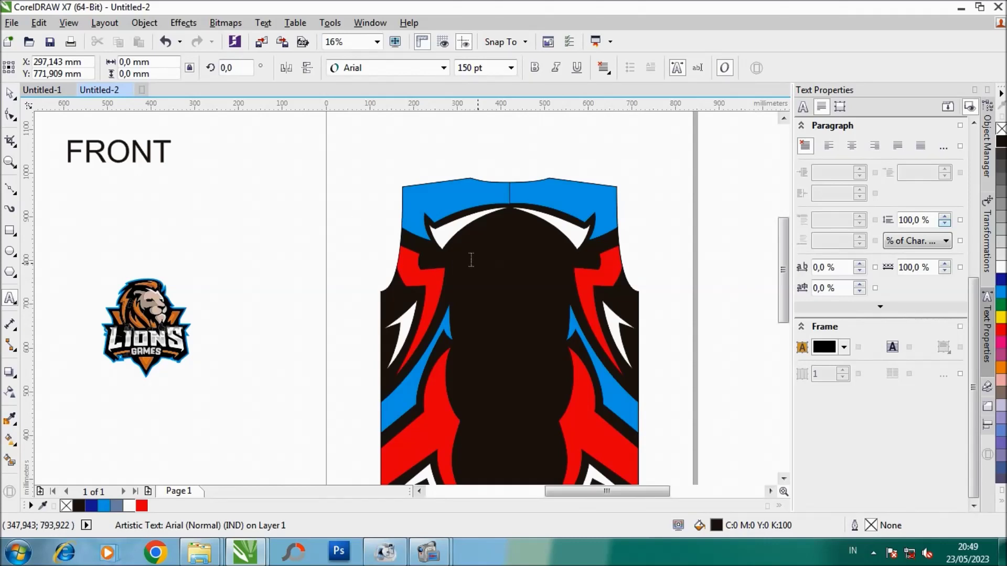
text(BACK)
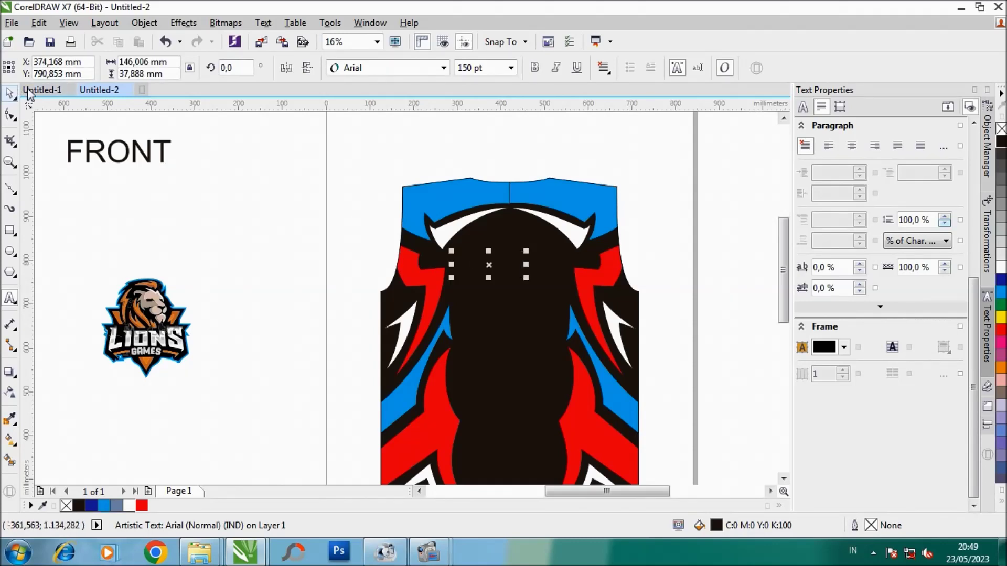
click(1001, 266)
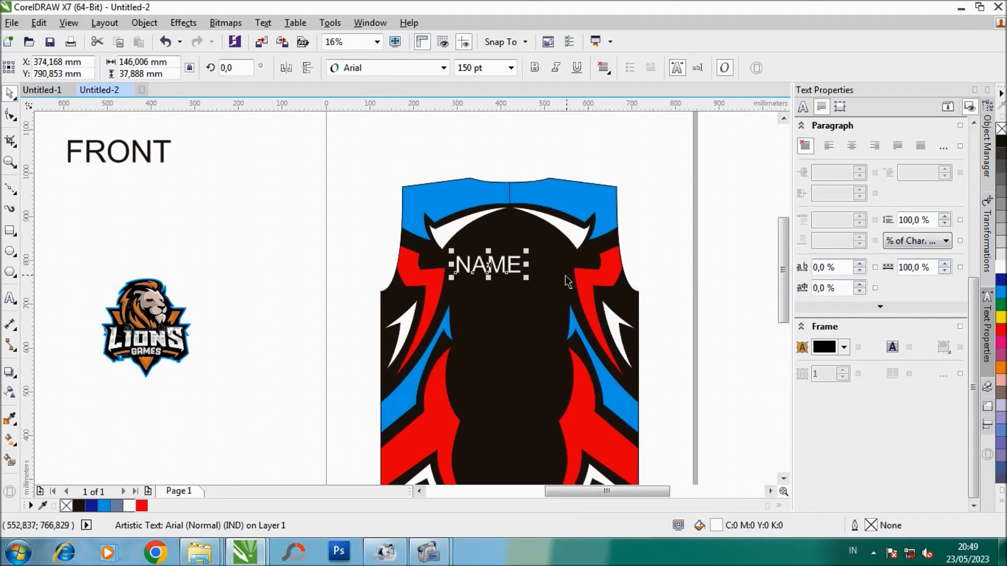
drag(526, 251, 569, 243)
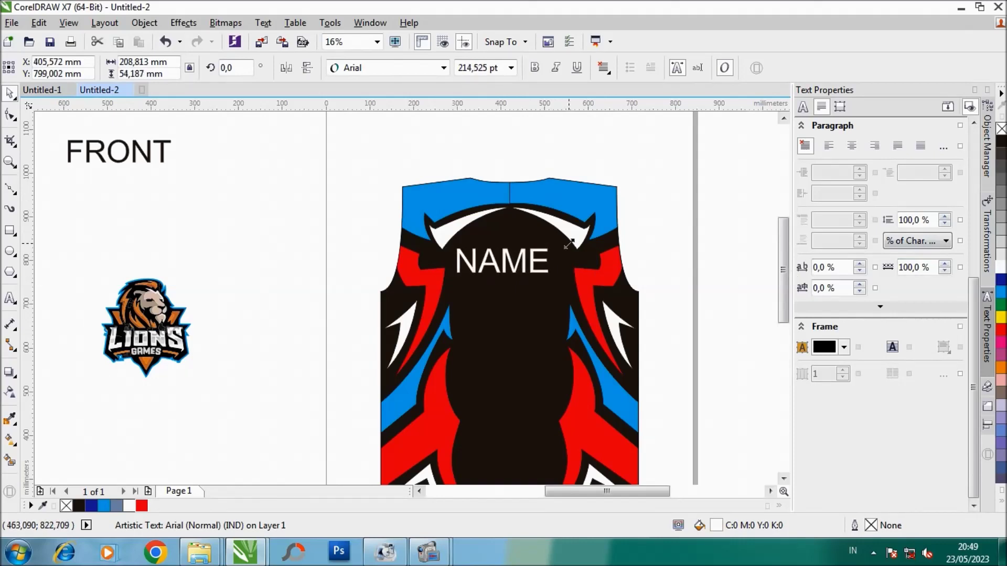
scroll(912, 152, up, 2)
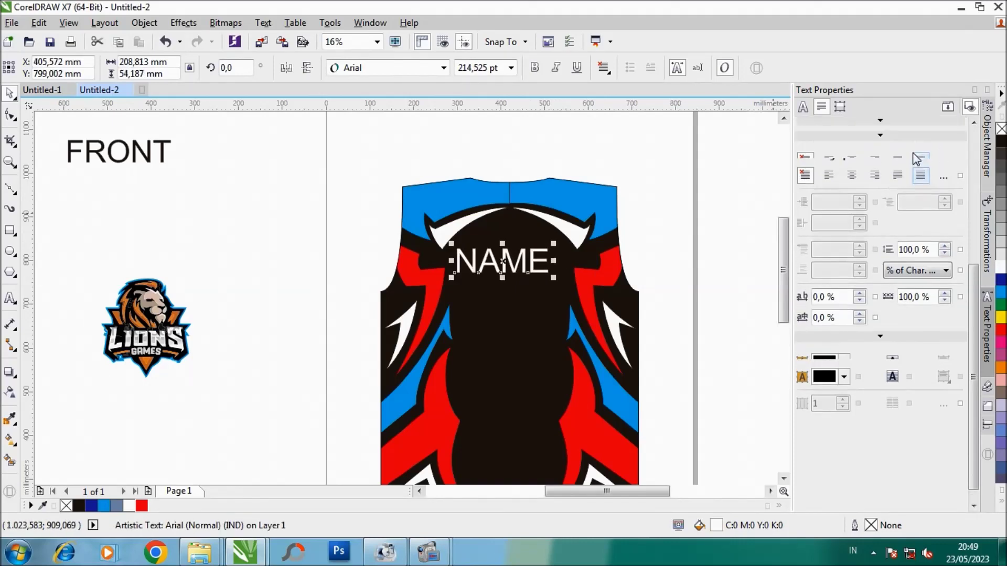
scroll(919, 157, up, 2)
scroll(919, 157, up, 2)
scroll(922, 157, up, 2)
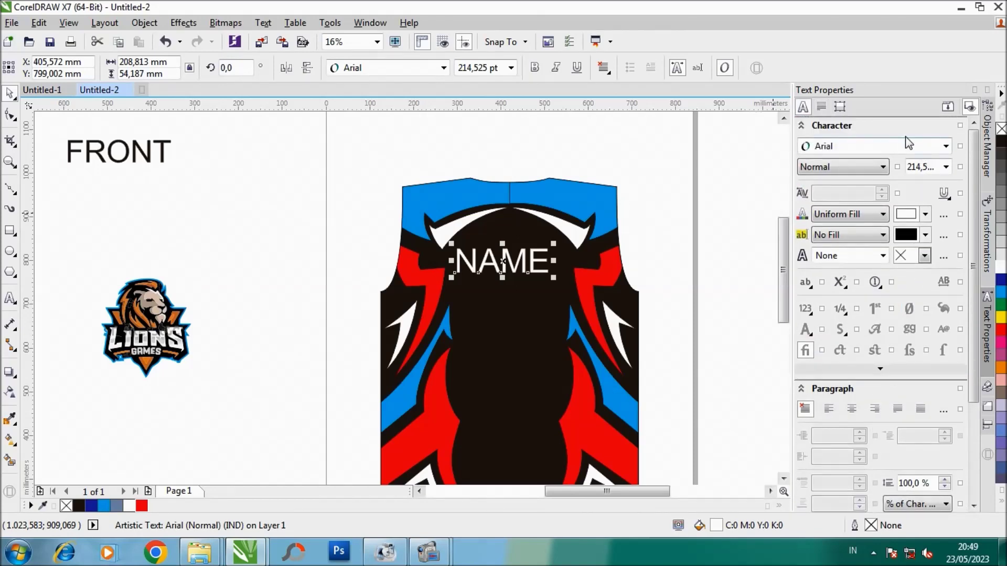
Step: Switch the NAME lettering's font to Disparador Stencil from the Character font list
click(904, 143)
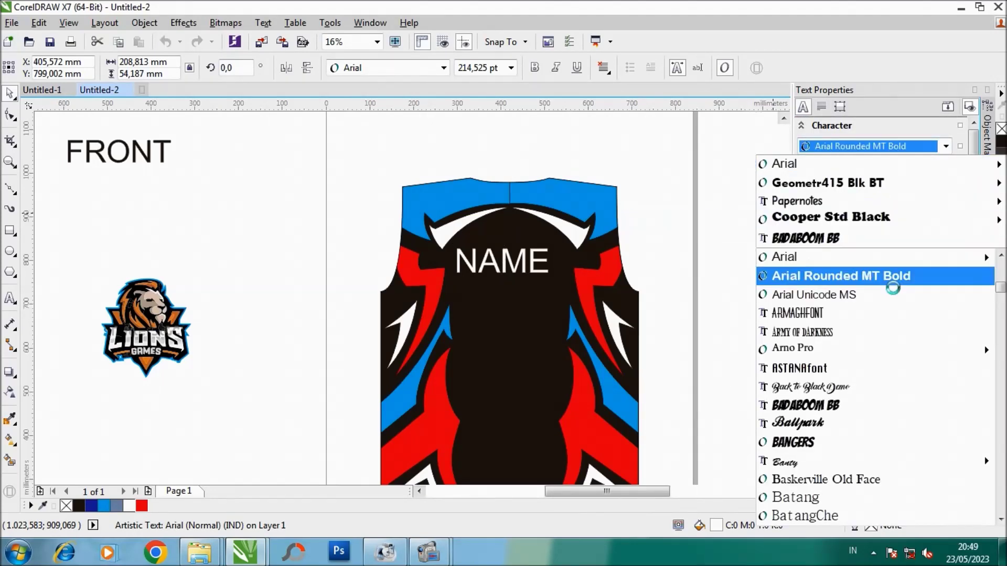
scroll(892, 294, down, 1)
scroll(881, 325, down, 3)
scroll(883, 326, down, 2)
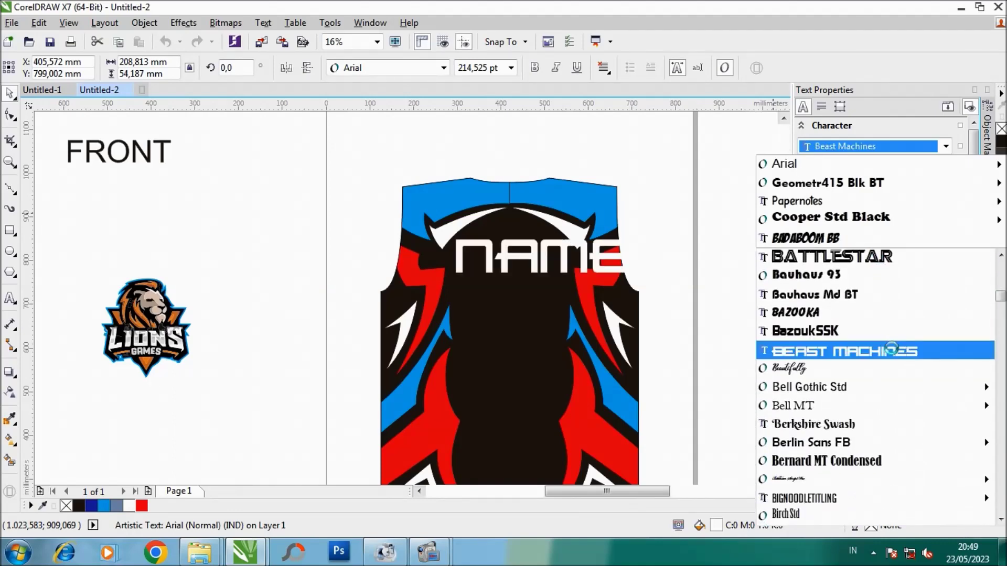
scroll(892, 385, down, 2)
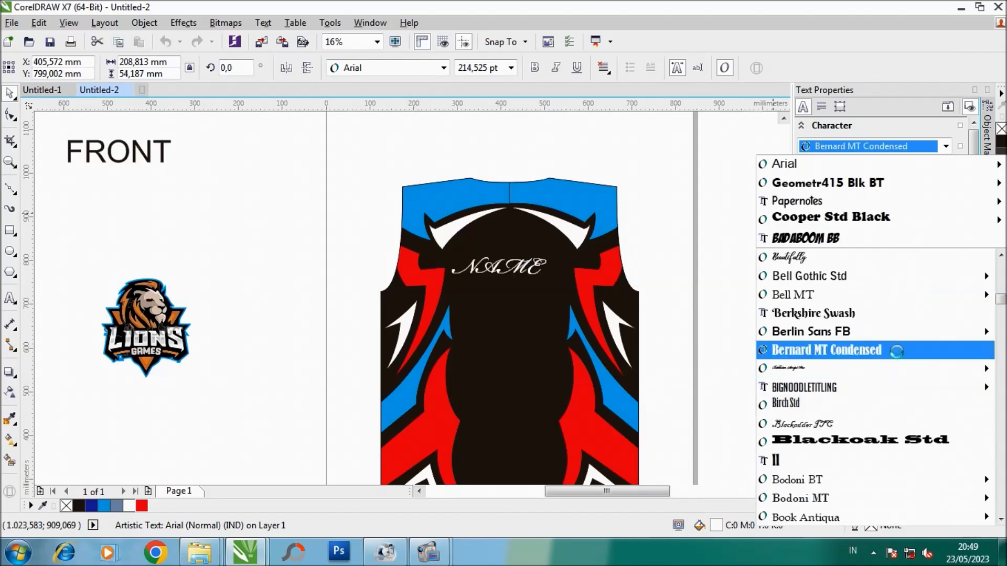
scroll(896, 352, down, 1)
scroll(891, 361, down, 2)
scroll(886, 368, down, 1)
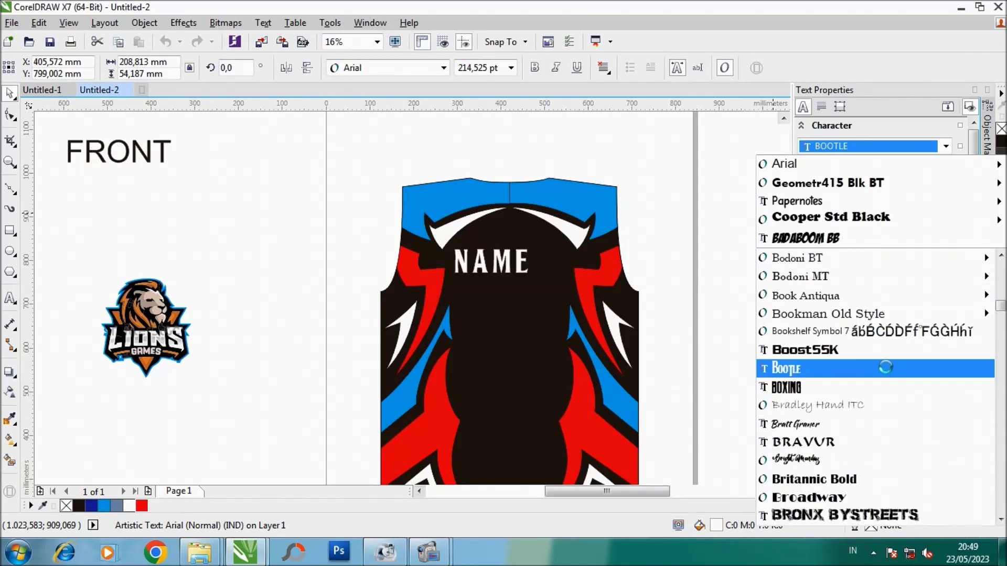
scroll(892, 383, down, 1)
scroll(894, 387, down, 1)
scroll(894, 387, down, 2)
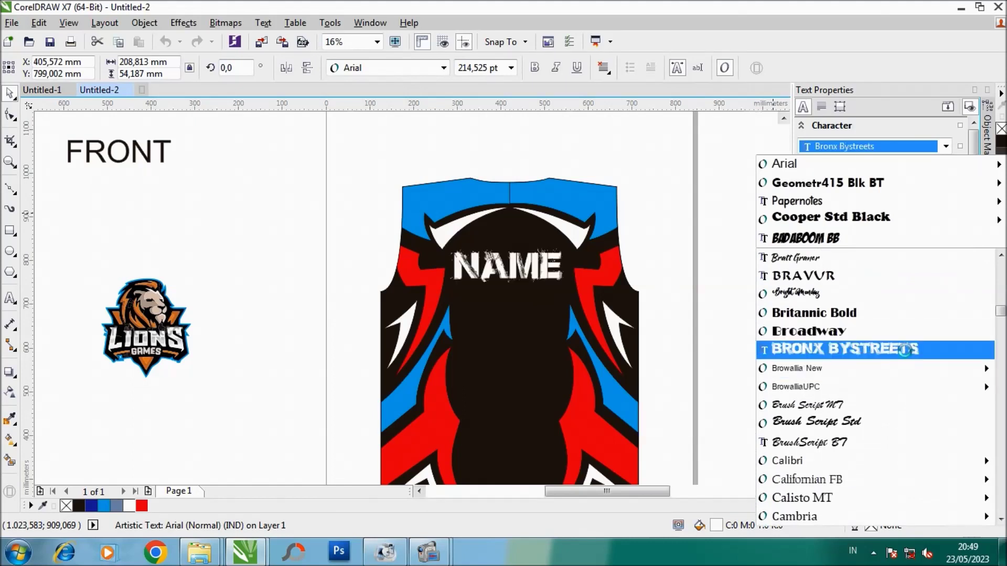
scroll(904, 350, down, 1)
scroll(907, 335, down, 2)
scroll(910, 398, down, 1)
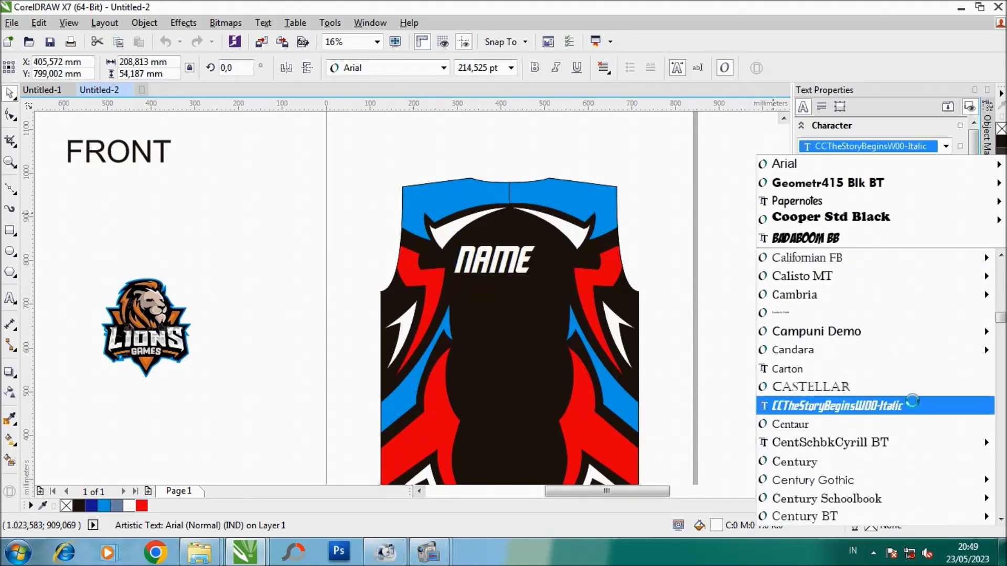
scroll(912, 393, down, 1)
scroll(908, 388, down, 1)
scroll(905, 418, down, 1)
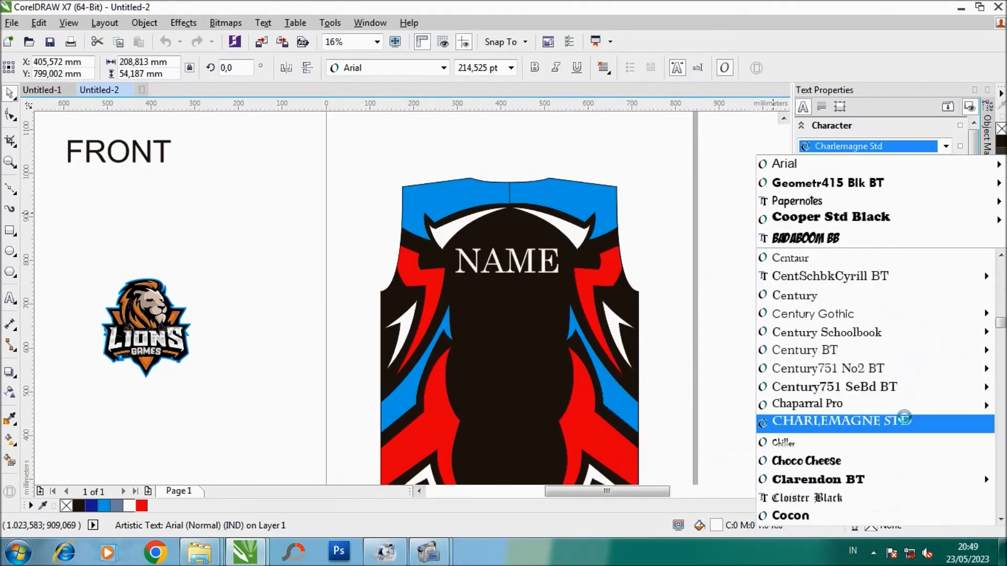
scroll(891, 453, down, 1)
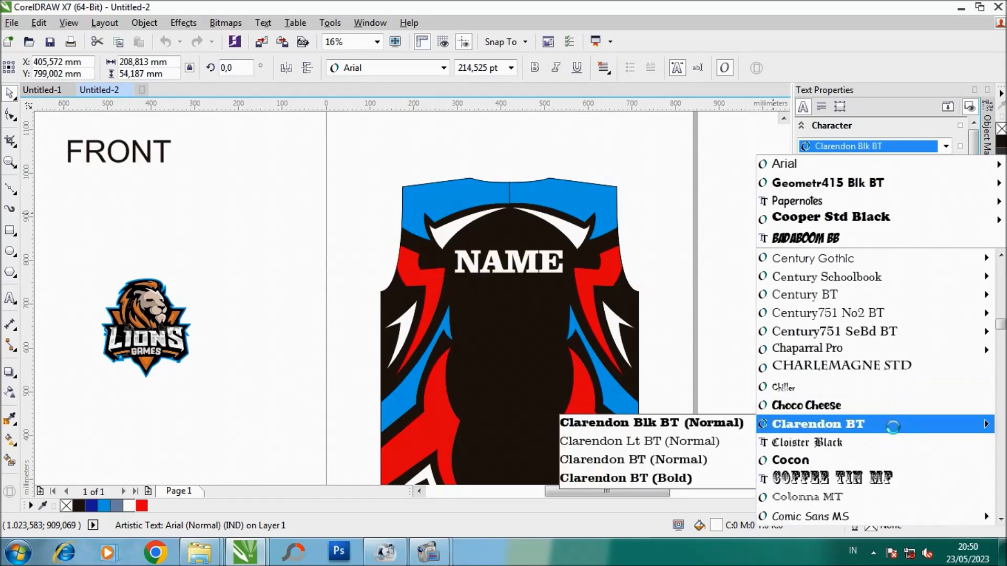
scroll(891, 419, down, 1)
scroll(894, 409, down, 1)
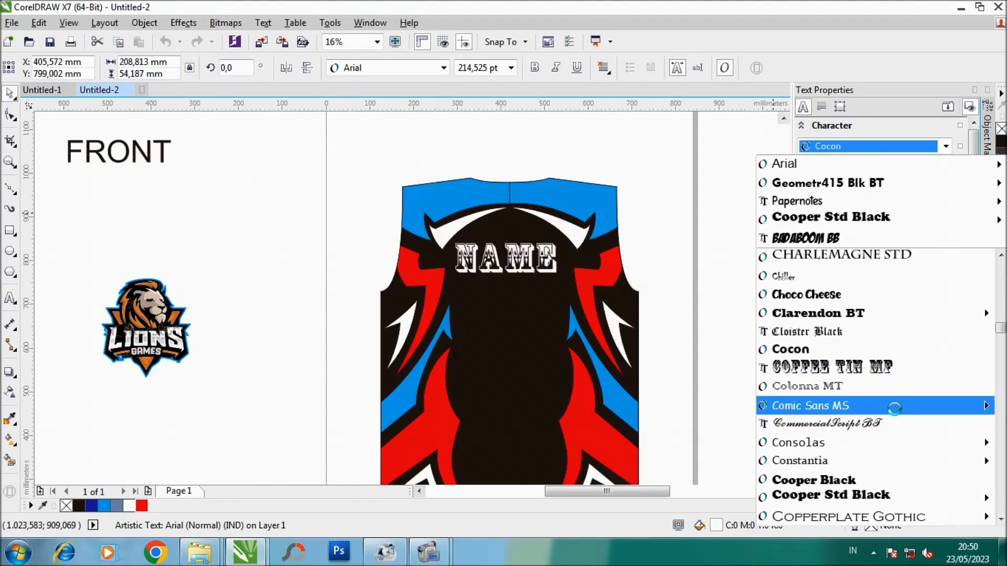
scroll(892, 407, down, 1)
scroll(893, 407, down, 1)
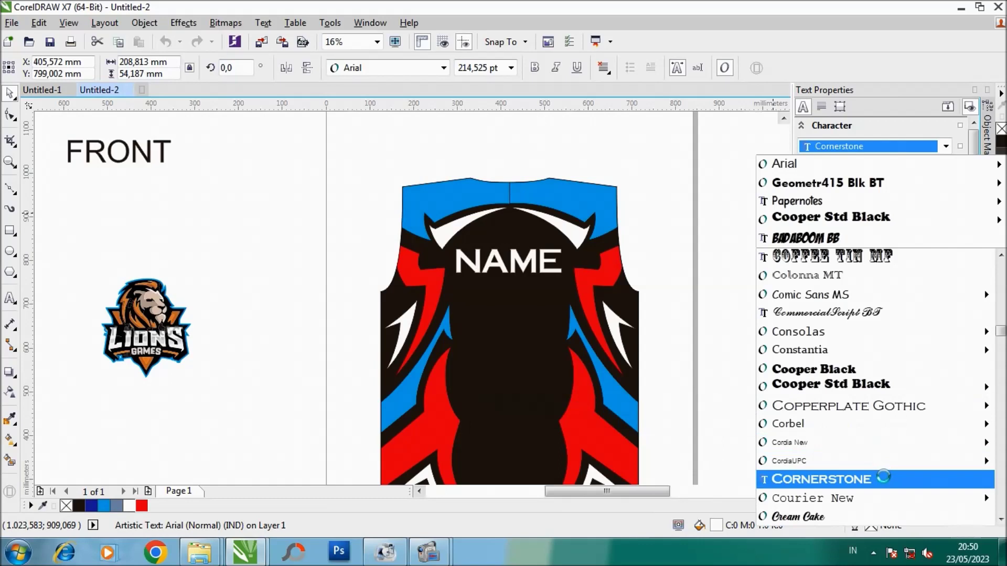
scroll(882, 451, down, 1)
scroll(883, 422, down, 1)
scroll(883, 399, down, 1)
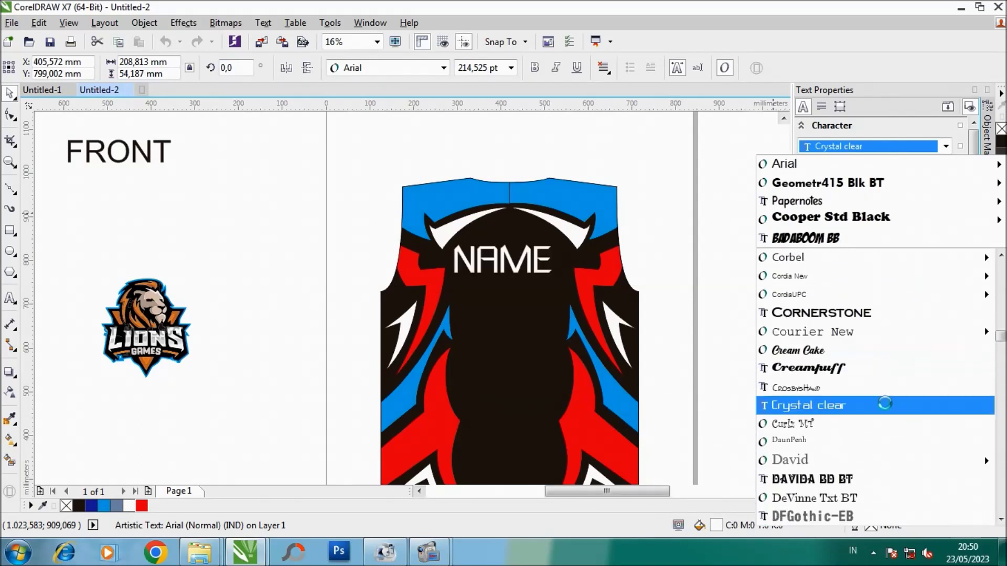
scroll(891, 409, down, 1)
scroll(891, 420, down, 2)
scroll(881, 367, down, 1)
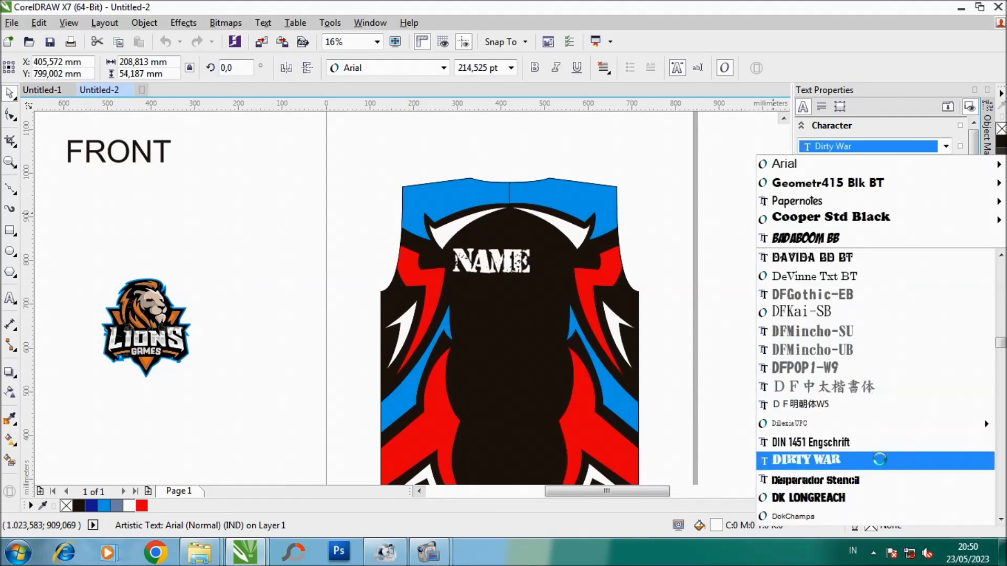
scroll(877, 441, down, 2)
scroll(881, 435, down, 1)
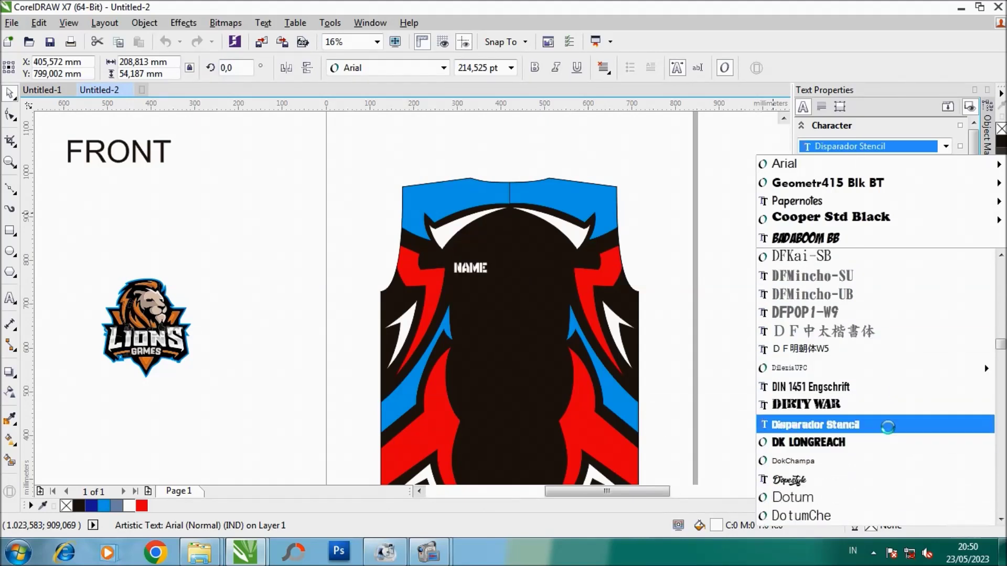
click(886, 426)
scroll(503, 276, up, 2)
Step: Edit the jersey text to read PLAYER NAME
key(F8)
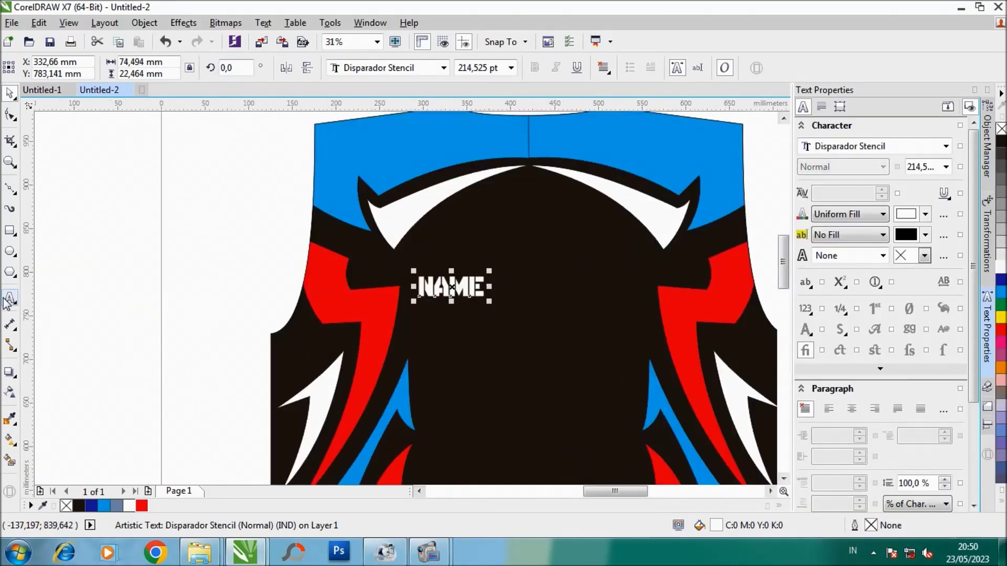
click(420, 286)
text(PLAYER)
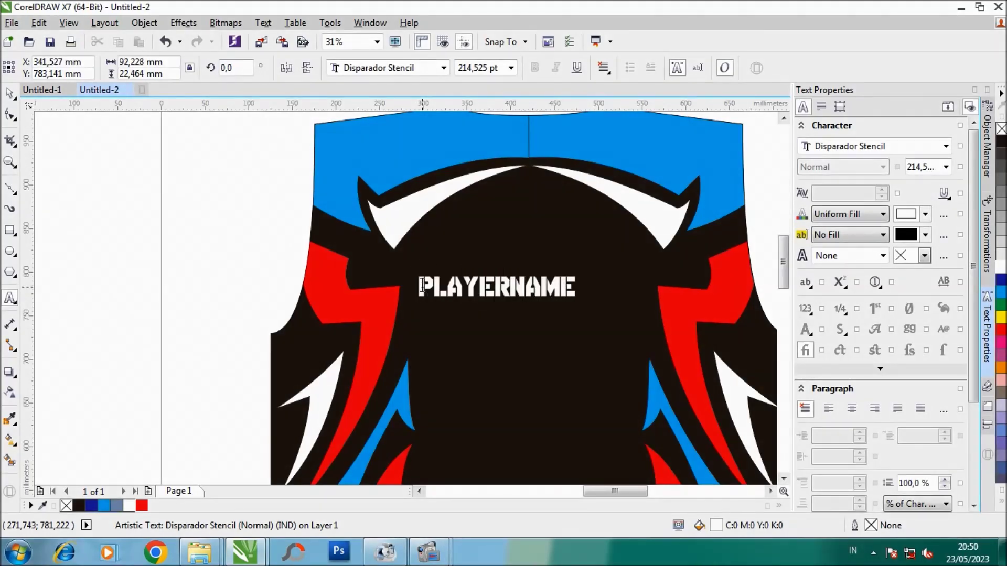
click(12, 95)
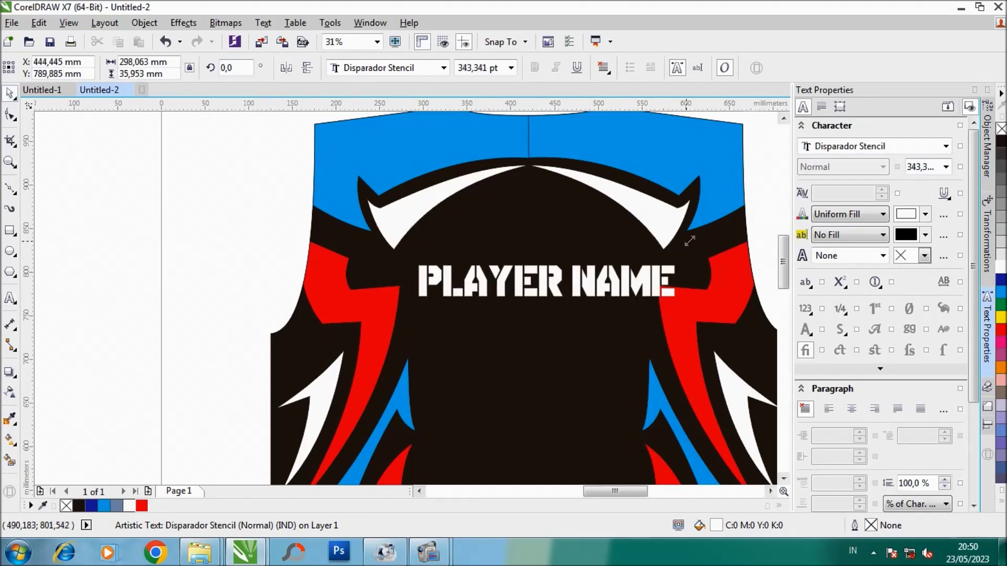
Step: Enlarge PLAYER NAME to about 170% and centre it horizontally on the jersey
drag(588, 270, 702, 258)
scroll(438, 279, down, 2)
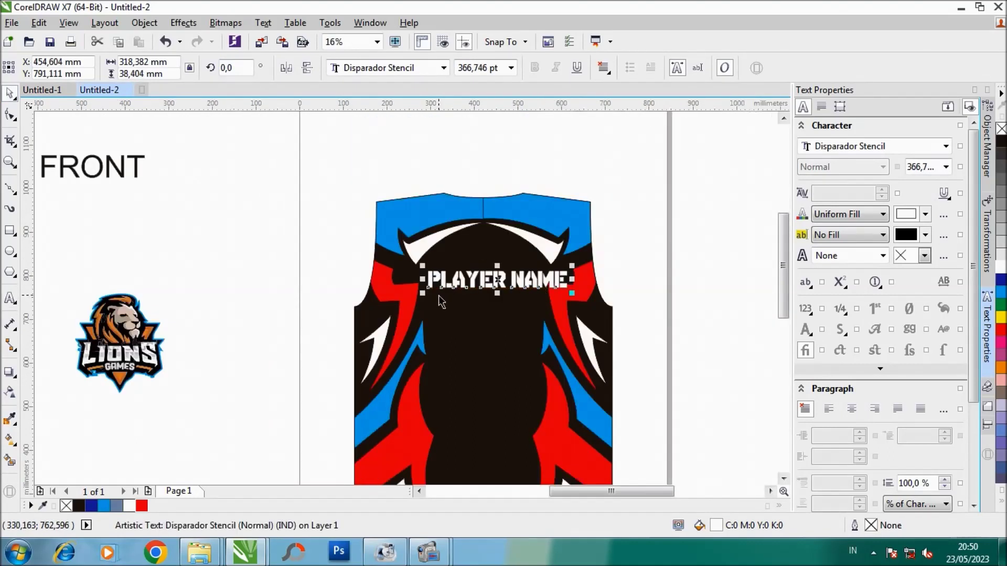
drag(424, 296, 410, 303)
scroll(526, 279, up, 2)
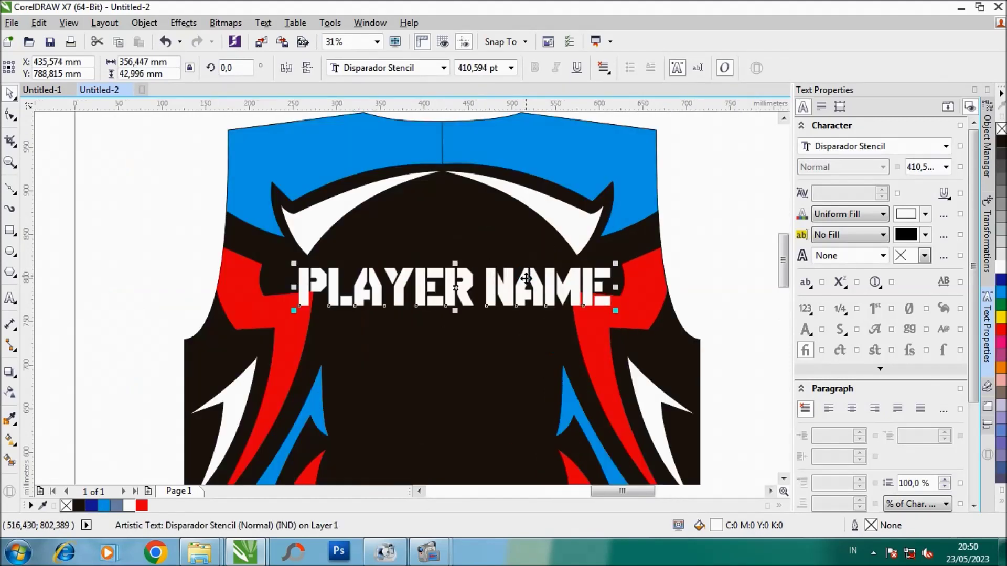
shift+click(501, 341)
key(c)
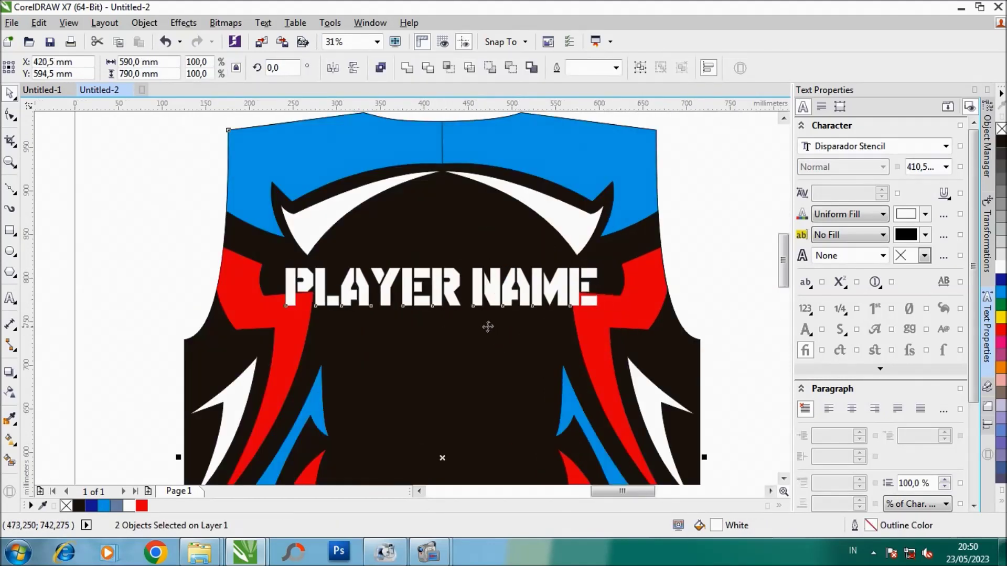
scroll(488, 326, down, 2)
scroll(472, 305, up, 2)
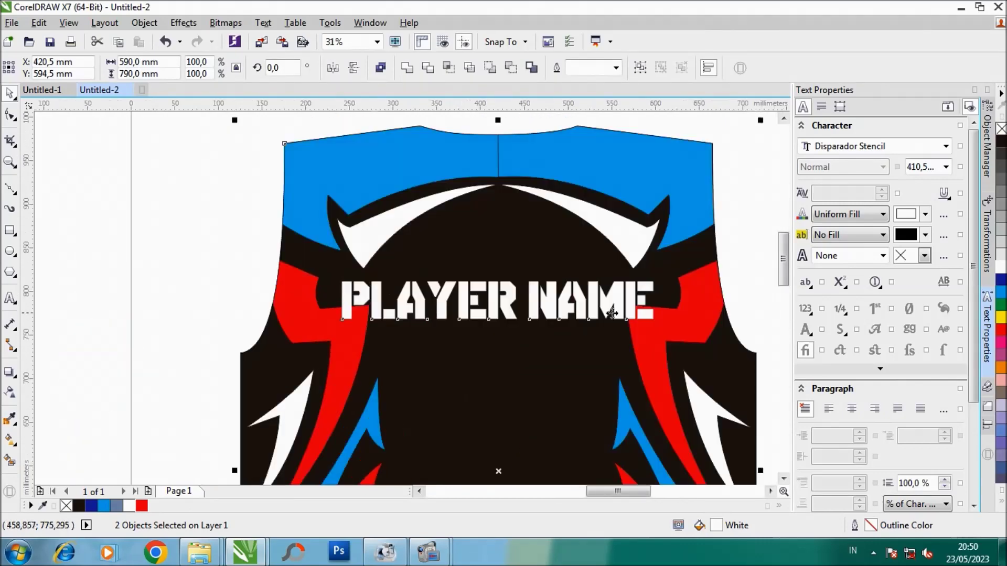
scroll(452, 272, down, 2)
click(610, 288)
scroll(537, 269, down, 2)
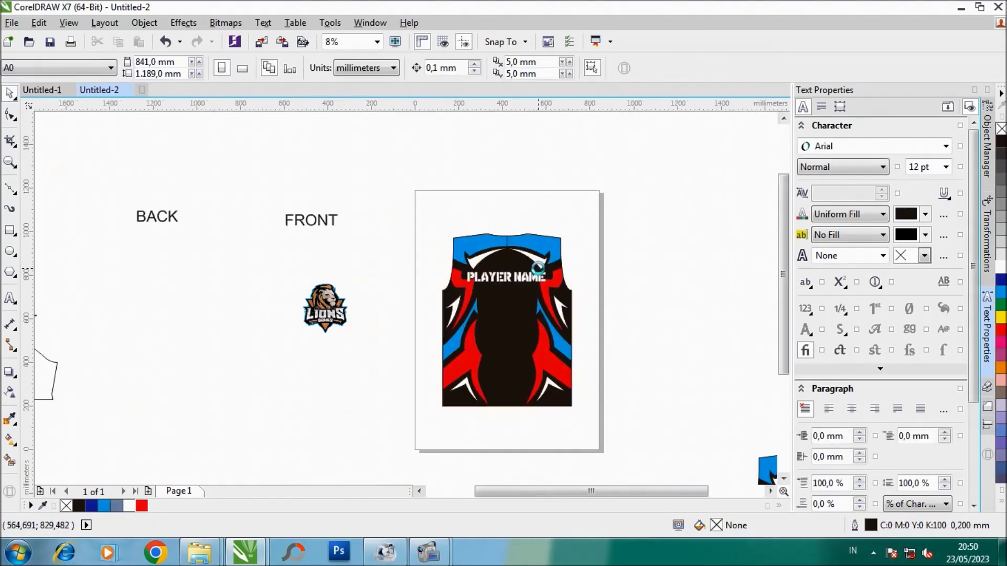
Step: Enlarge PLAYER NAME slightly more and move it a little lower on the jersey
click(525, 280)
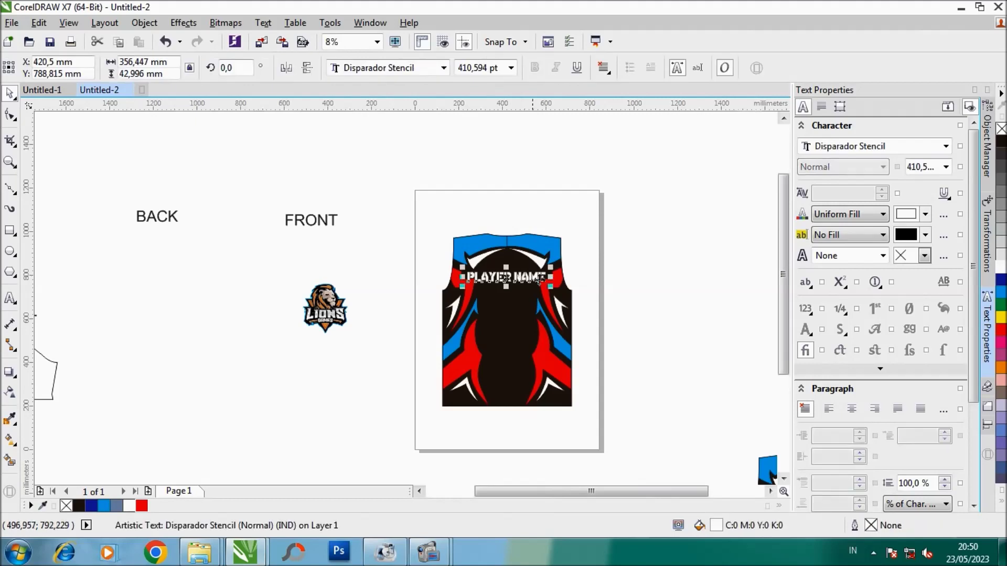
scroll(577, 314, up, 2)
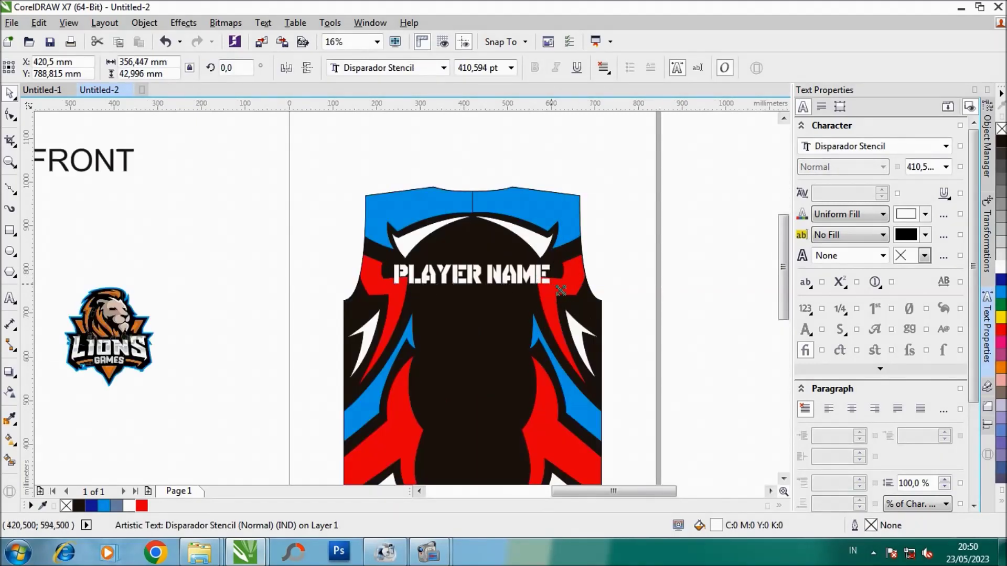
drag(553, 288, 565, 289)
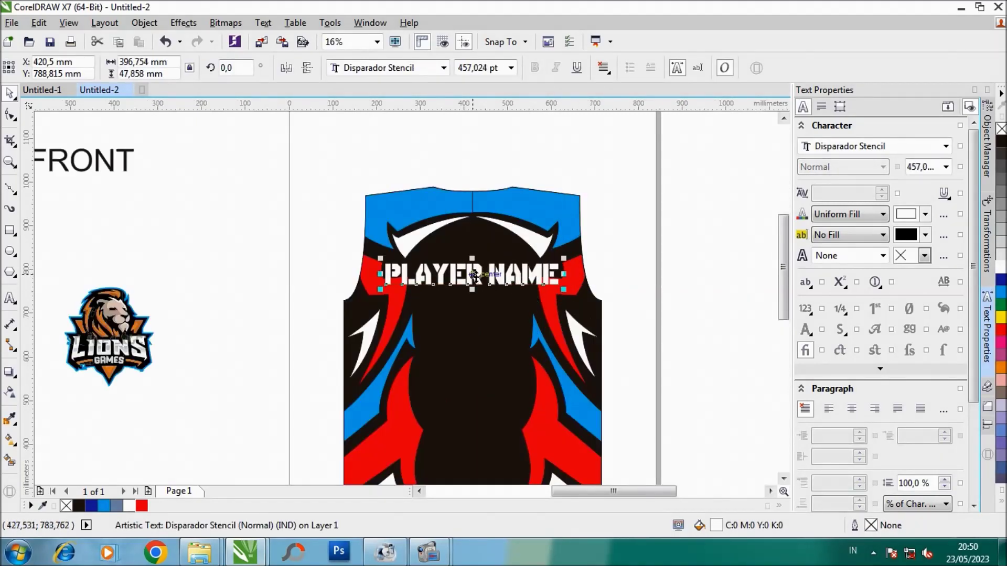
drag(474, 274, 478, 290)
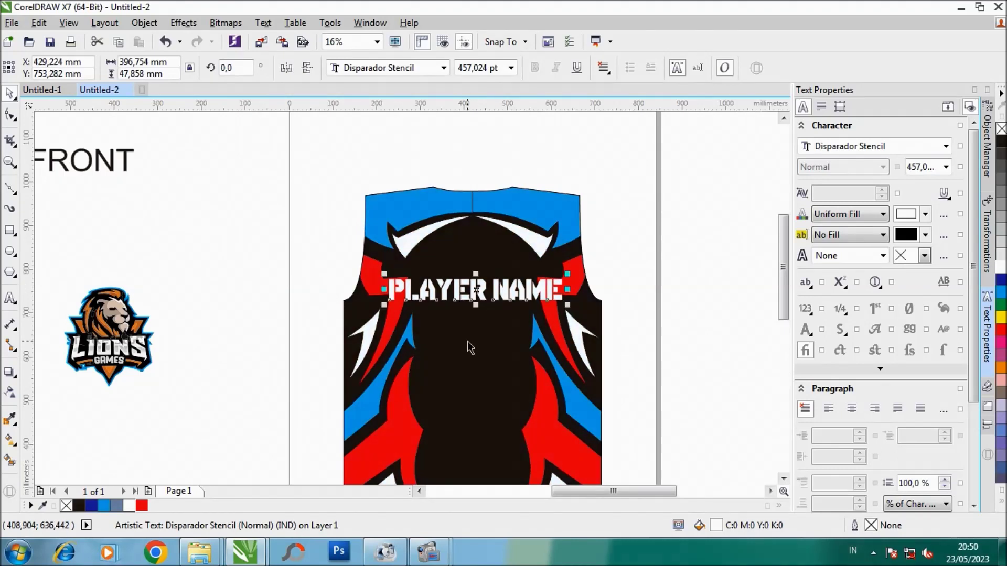
shift+click(470, 347)
click(649, 271)
scroll(588, 265, down, 2)
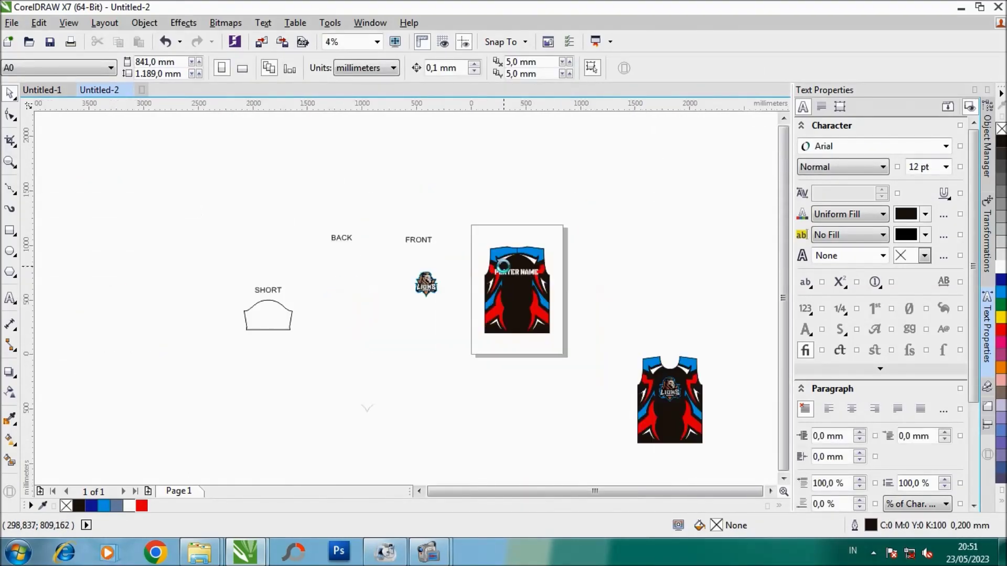
Step: Group the back jersey with PLAYER NAME and move it under the BACK label
scroll(503, 265, up, 2)
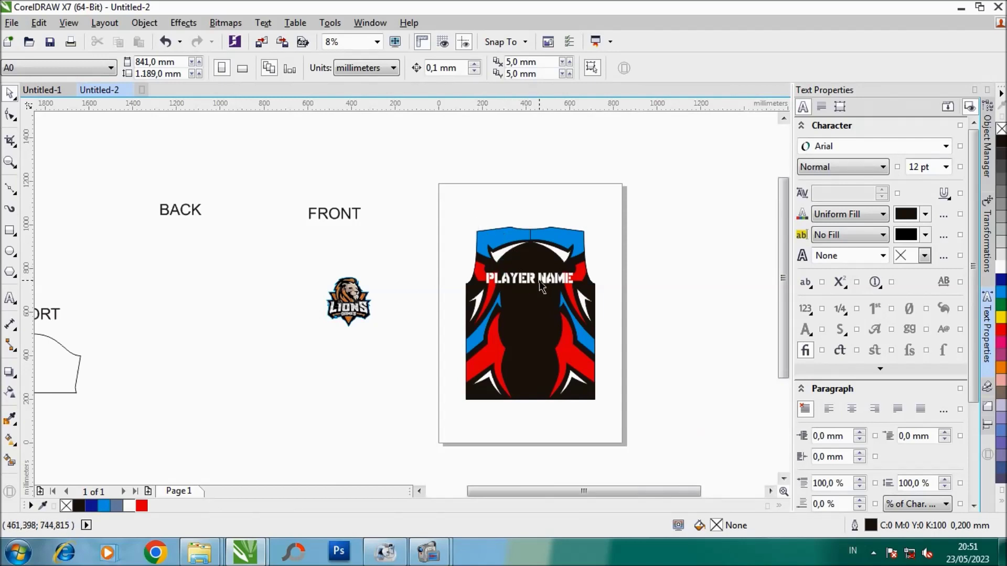
drag(449, 207, 636, 409)
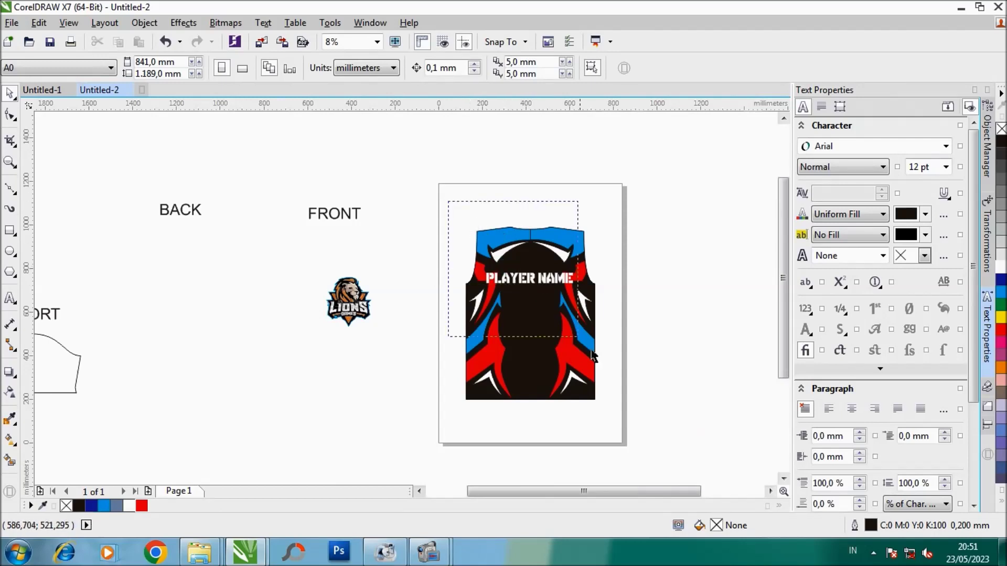
right_click(557, 282)
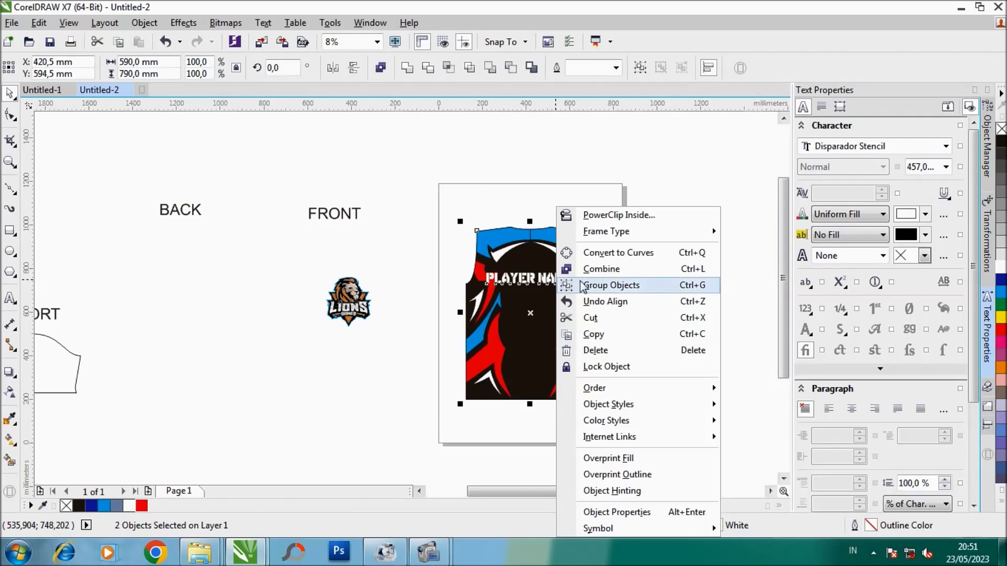
click(611, 285)
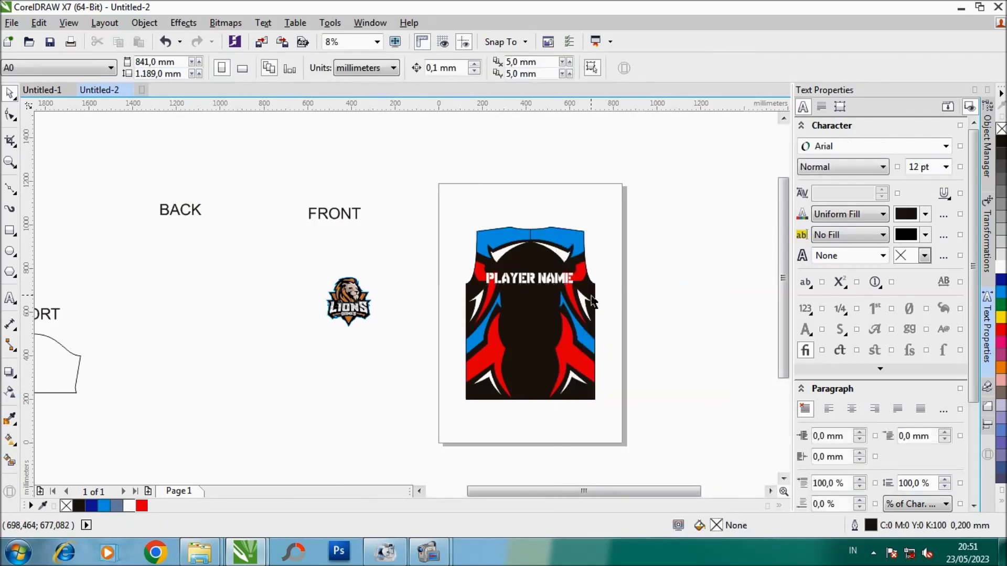
mouse_move(571, 296)
mouse_down()
mouse_move(520, 312)
mouse_move(232, 300)
mouse_up()
Step: Move the Lions logo beside FRONT and the Lions front jersey beneath it
drag(356, 309, 416, 202)
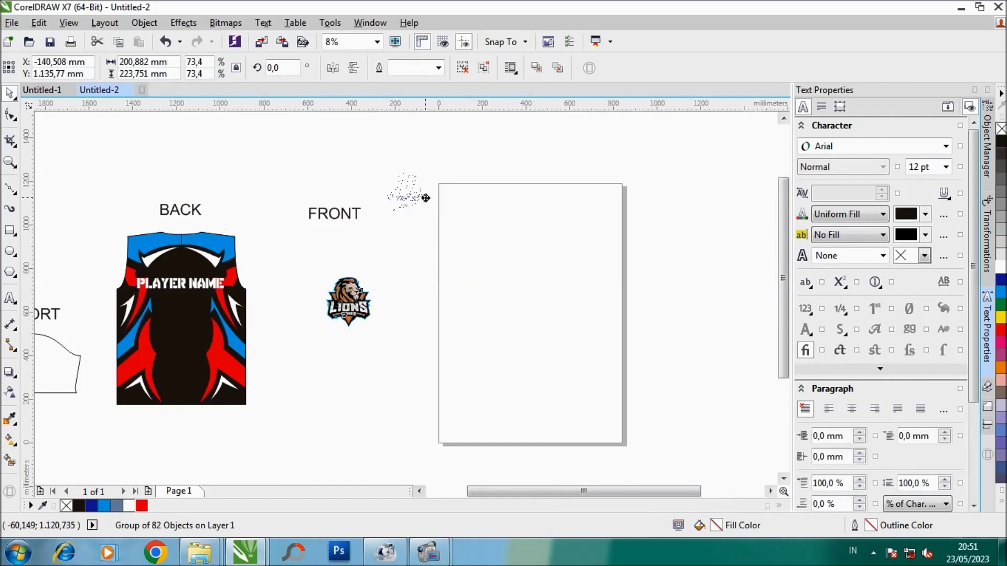
scroll(708, 381, down, 2)
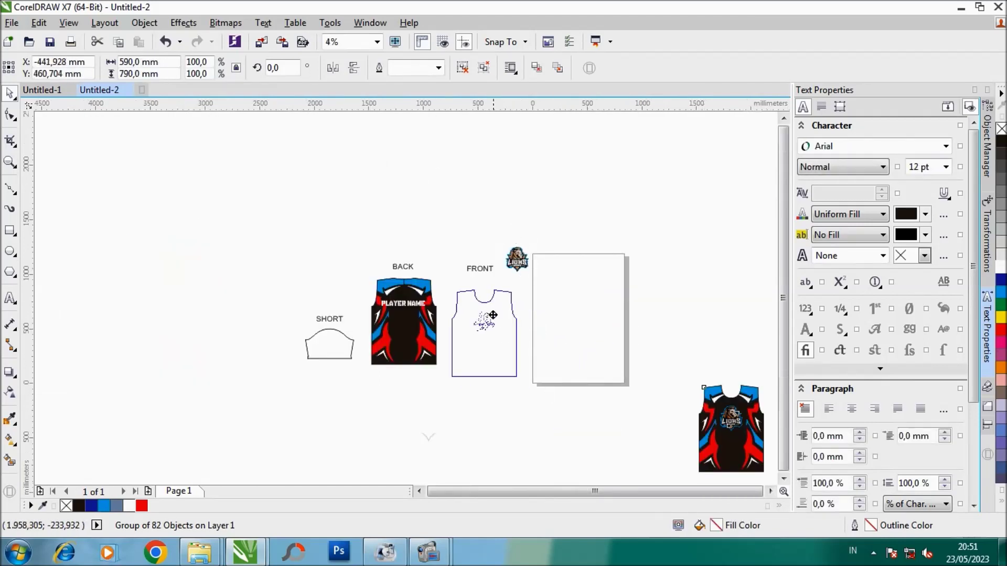
drag(720, 388, 471, 283)
click(607, 301)
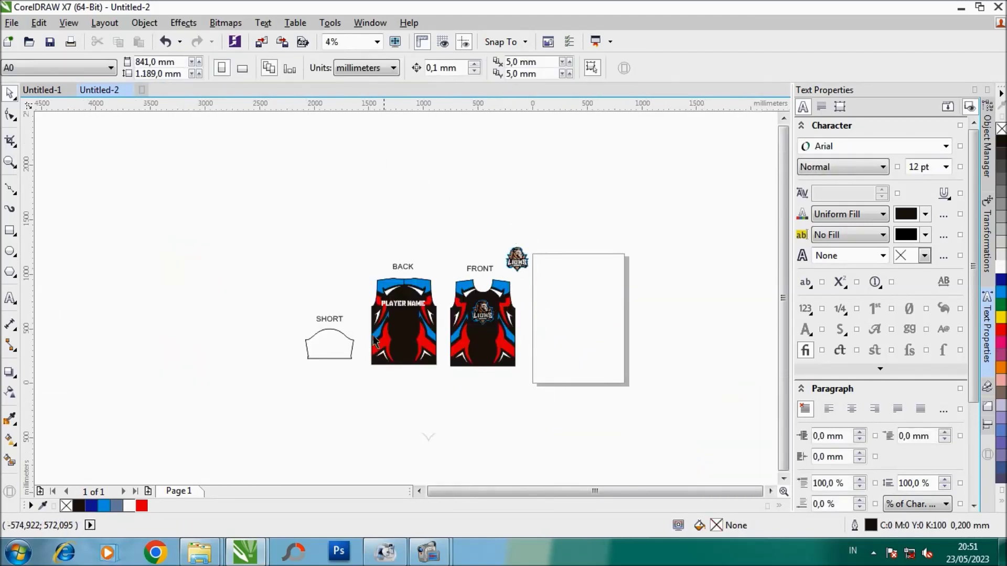
Step: Move the SHORT outline onto the blank page and fill it solid cyan
drag(324, 344, 579, 299)
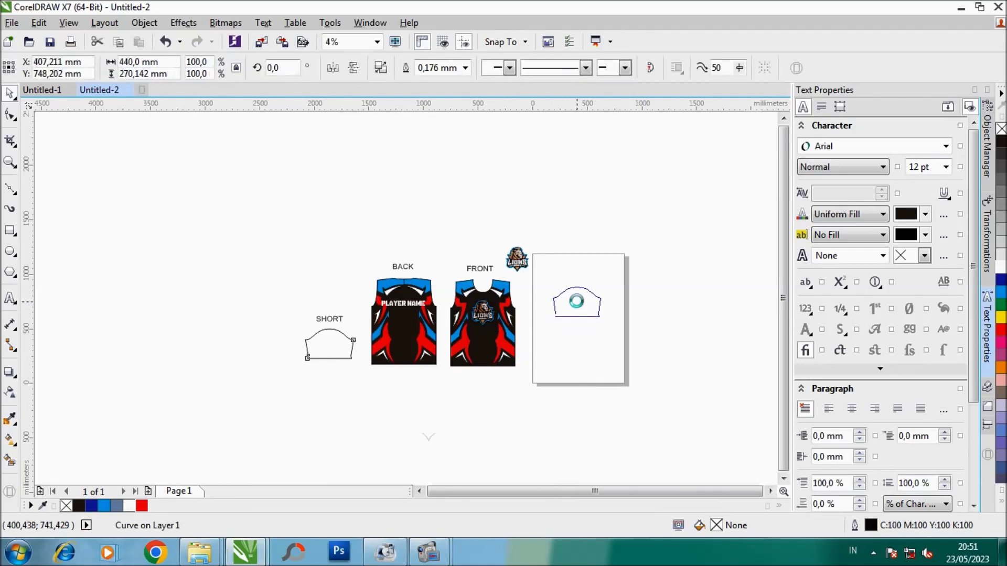
scroll(578, 300, up, 2)
scroll(578, 300, up, 2)
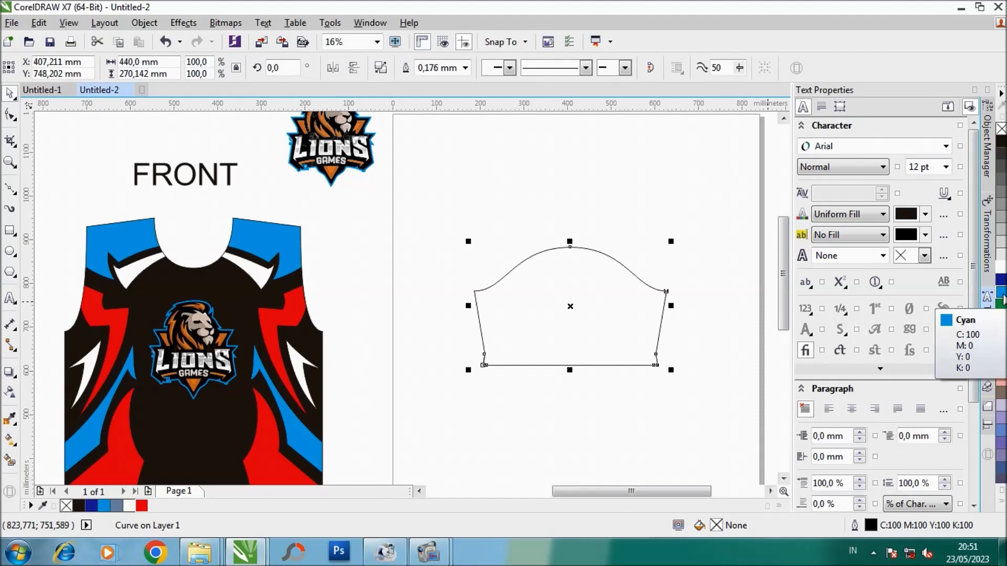
click(1003, 299)
click(621, 216)
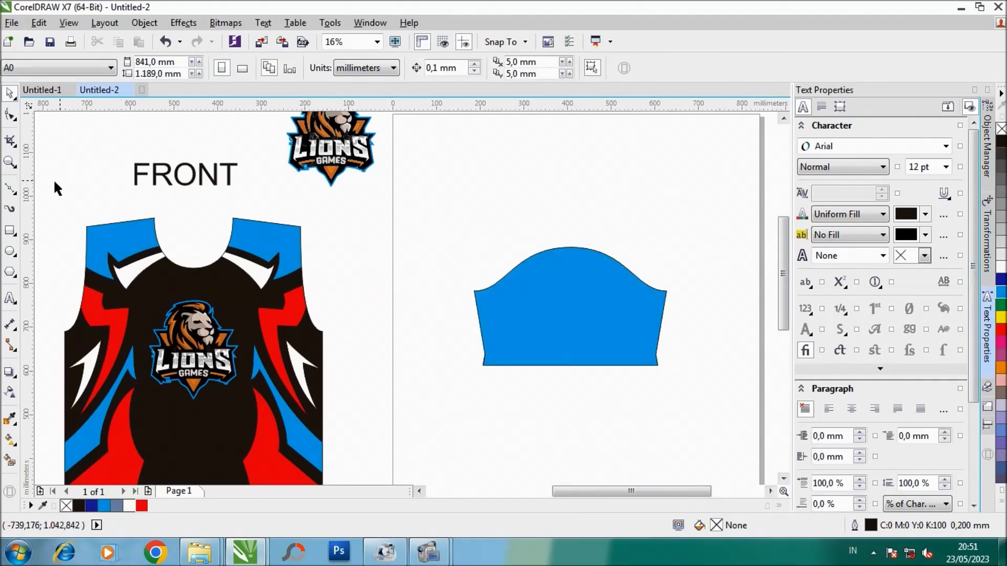
click(11, 190)
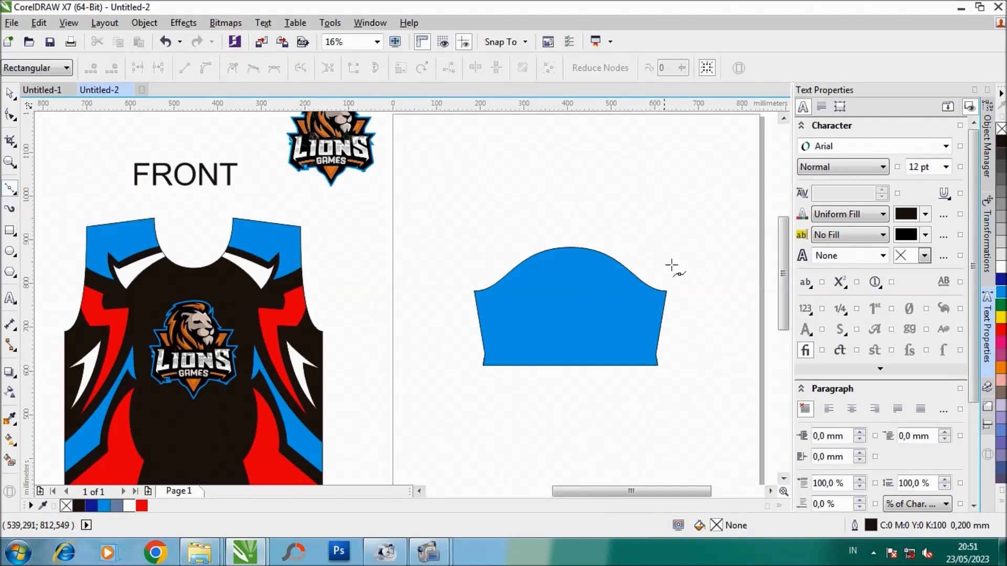
Step: Draw a line across the shorts' right side and bend it into an inward curve
scroll(641, 265, up, 1)
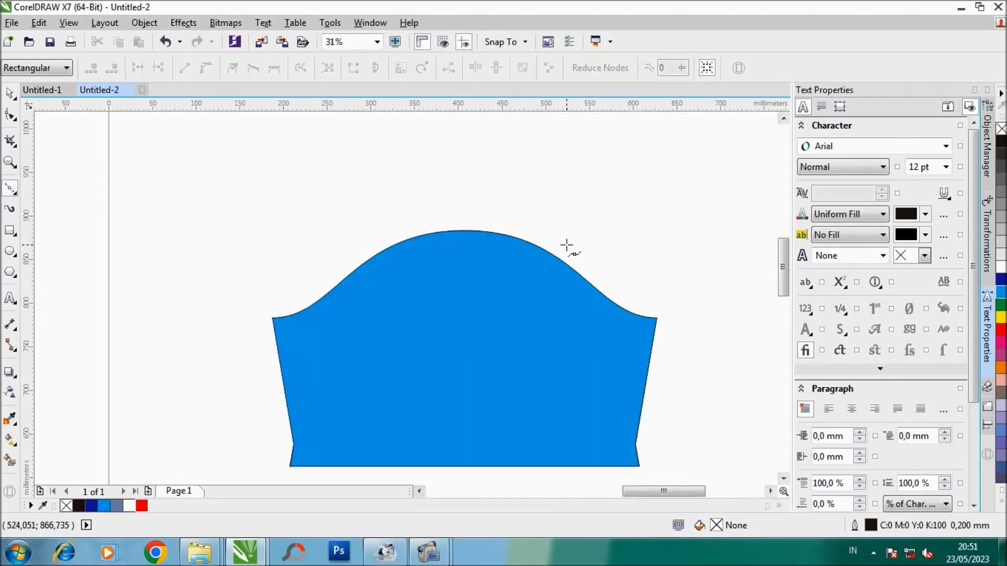
click(652, 427)
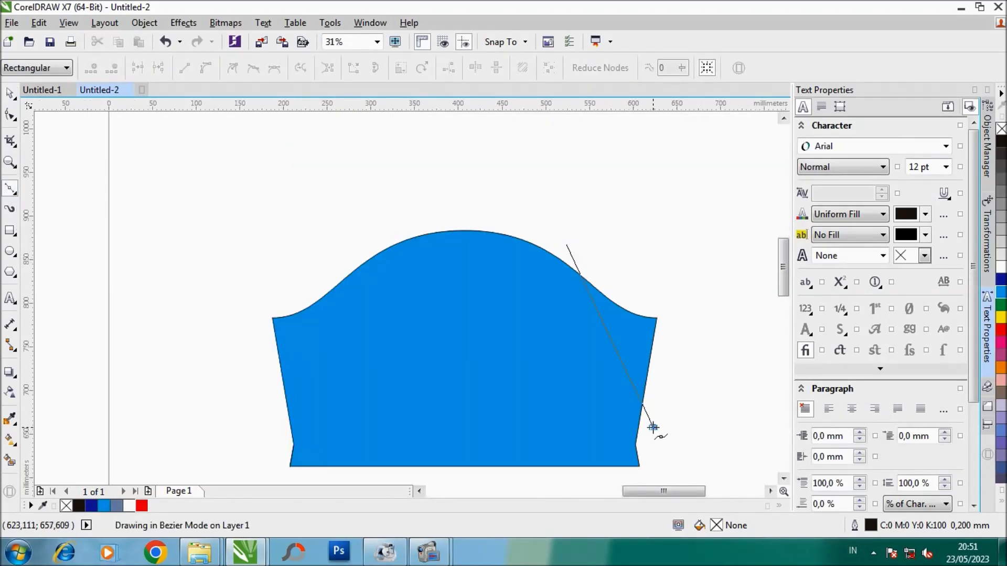
click(18, 117)
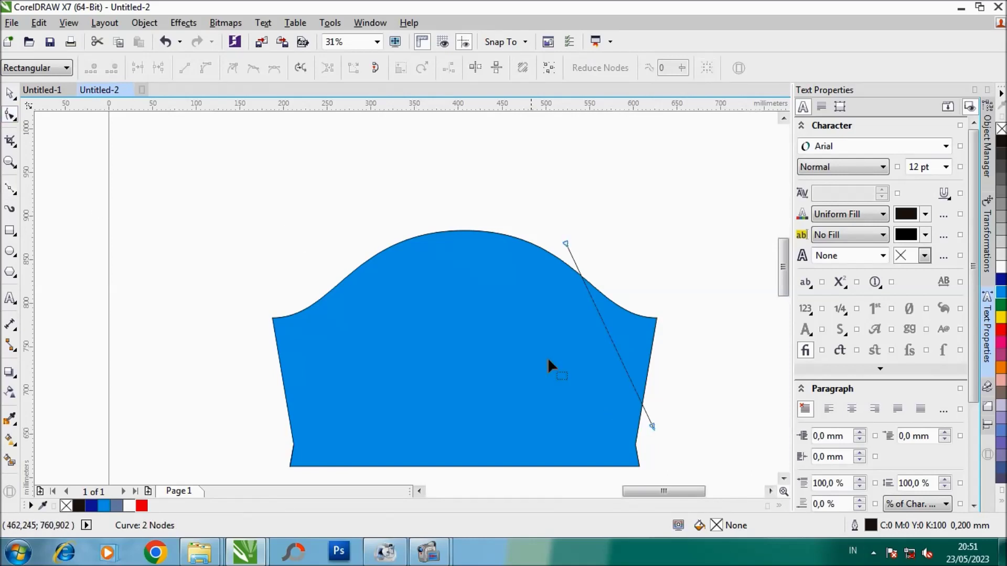
right_click(614, 346)
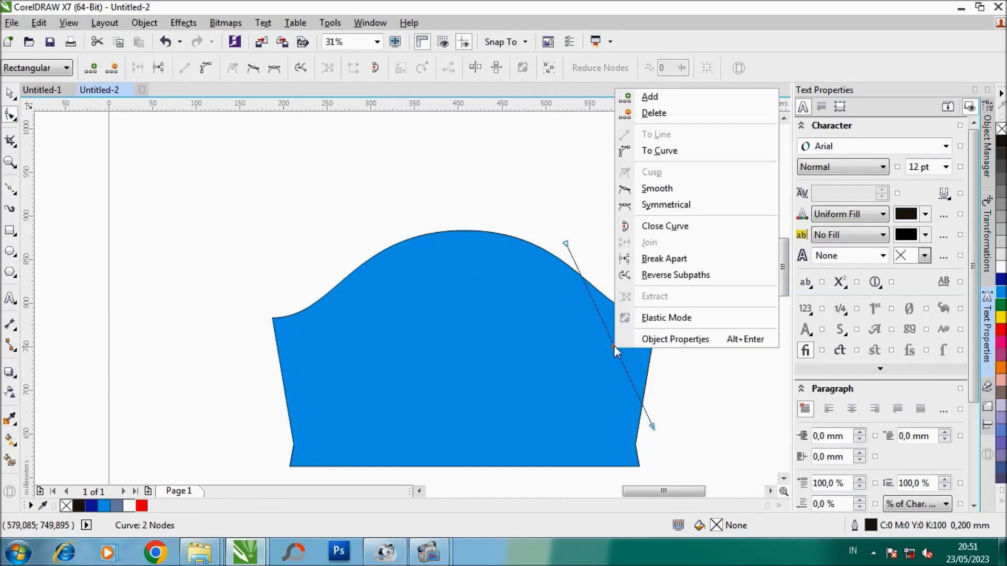
click(691, 151)
drag(621, 356, 597, 366)
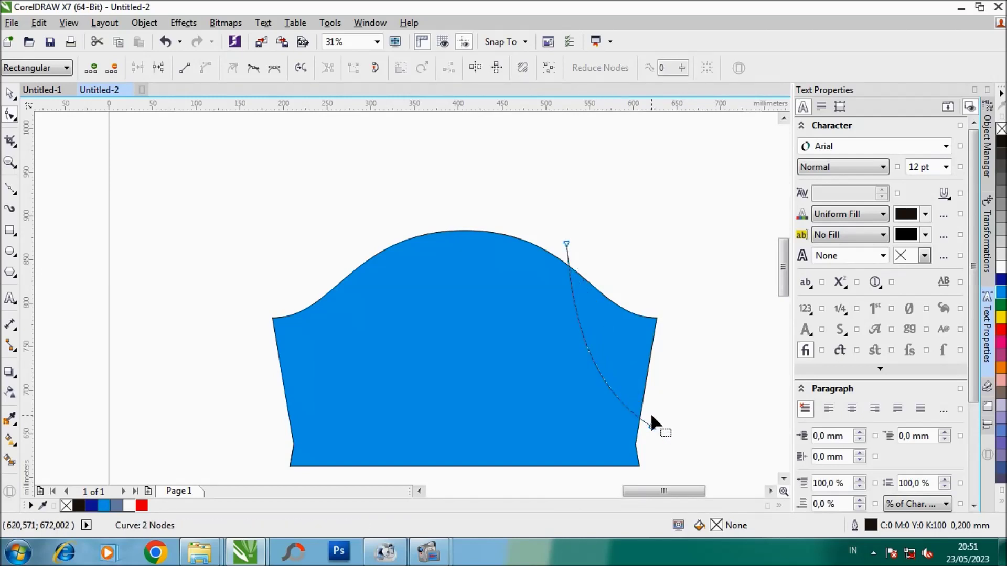
drag(652, 430, 647, 451)
drag(573, 321, 560, 312)
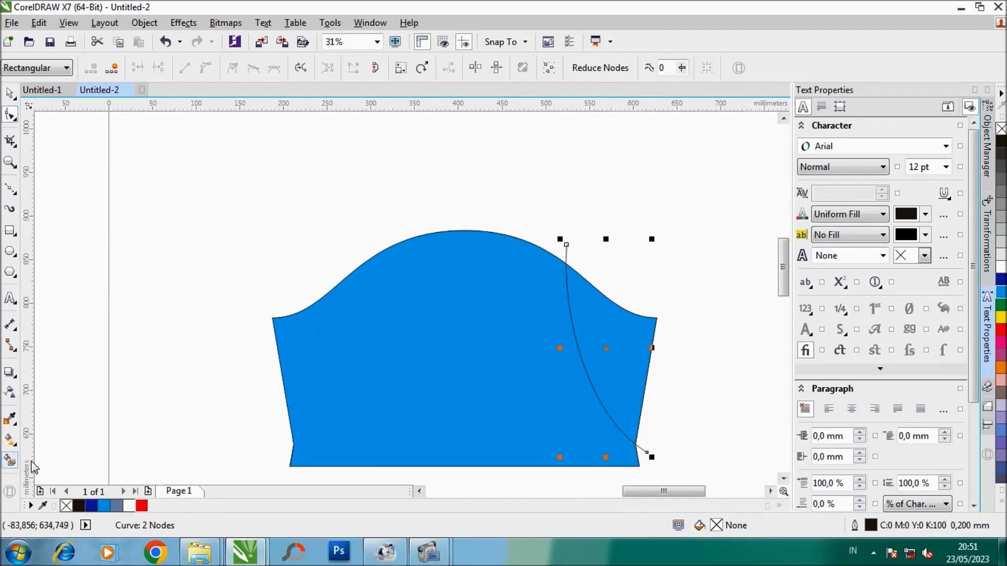
Step: Create the right side panel from the curve, fill it black, and delete the leftover curve
click(10, 462)
click(633, 325)
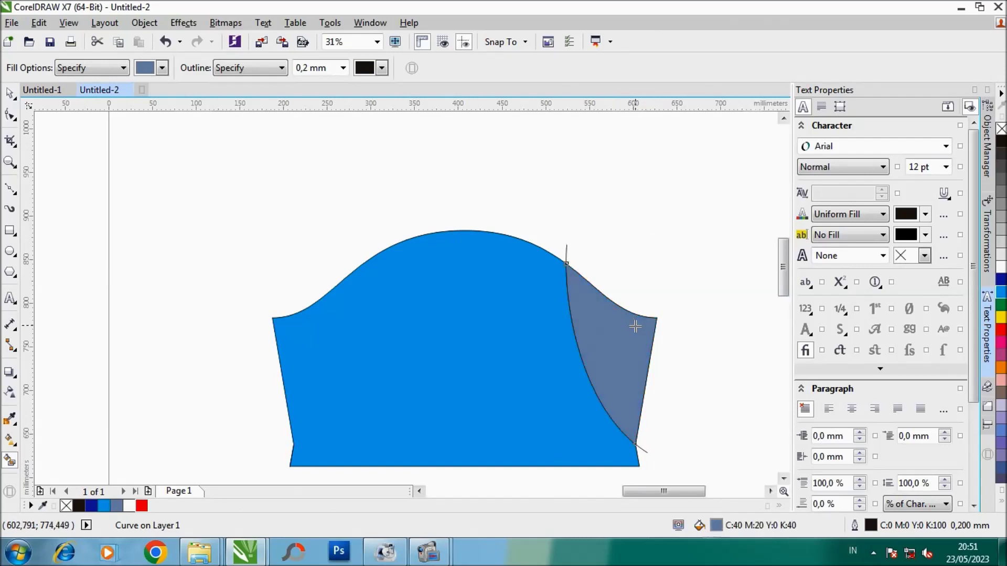
click(9, 94)
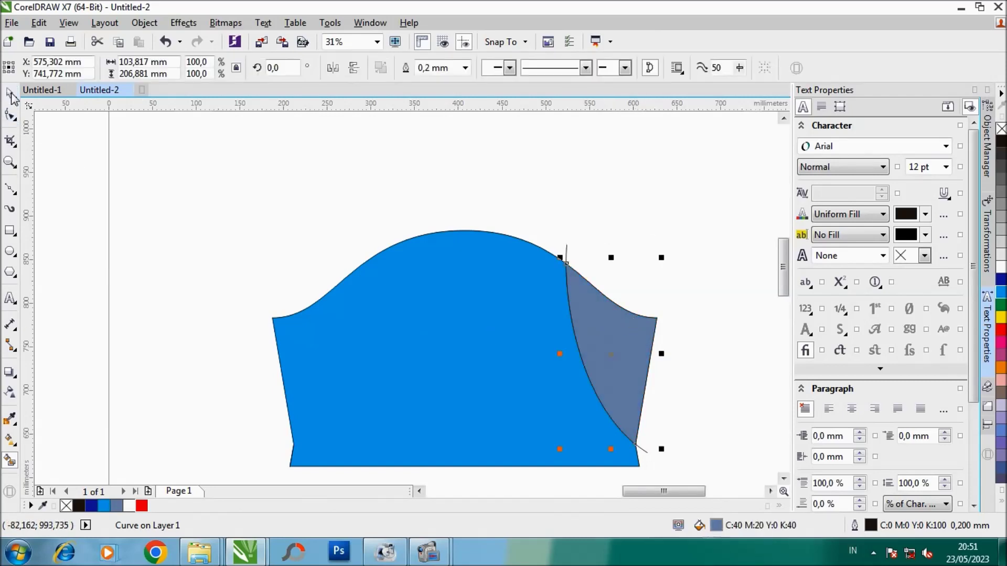
click(79, 505)
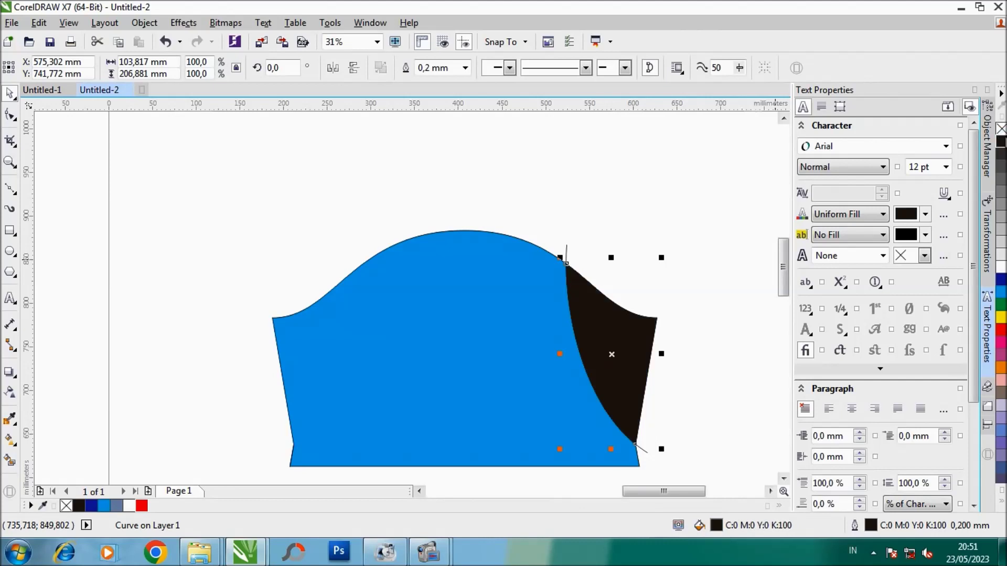
click(567, 254)
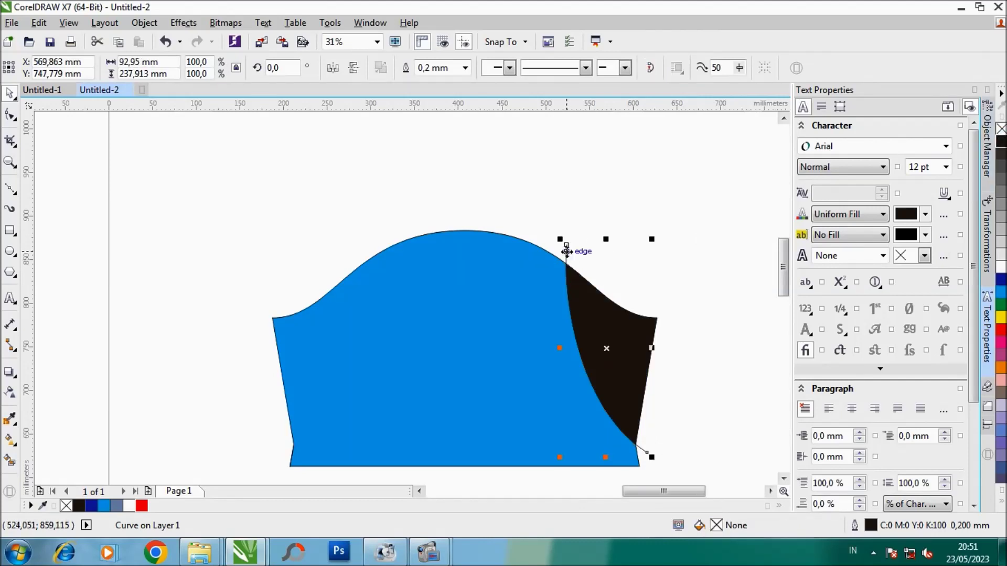
key(Delete)
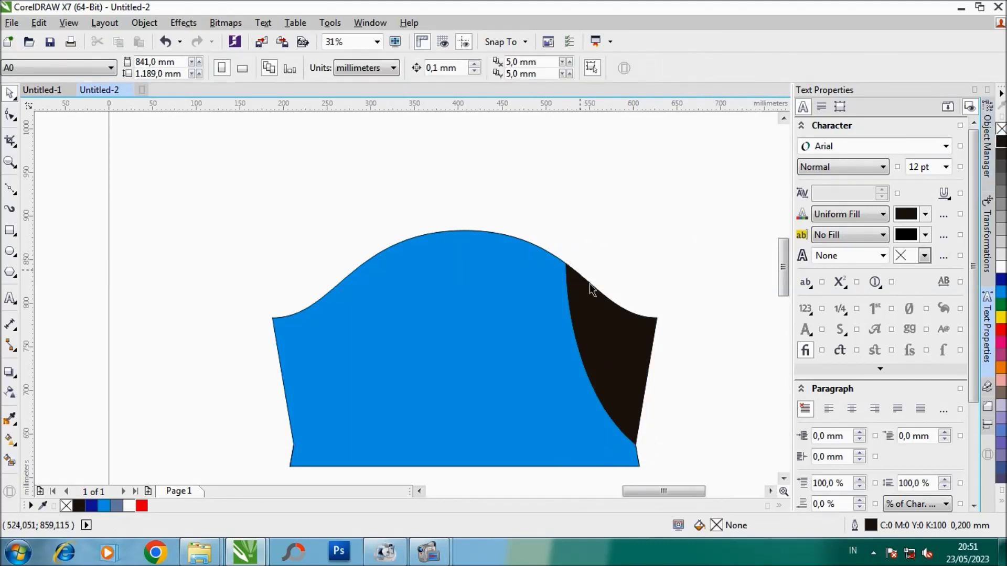
Step: Duplicate the black side panel, mirror it horizontally, and place it on the left side
drag(631, 338, 368, 360)
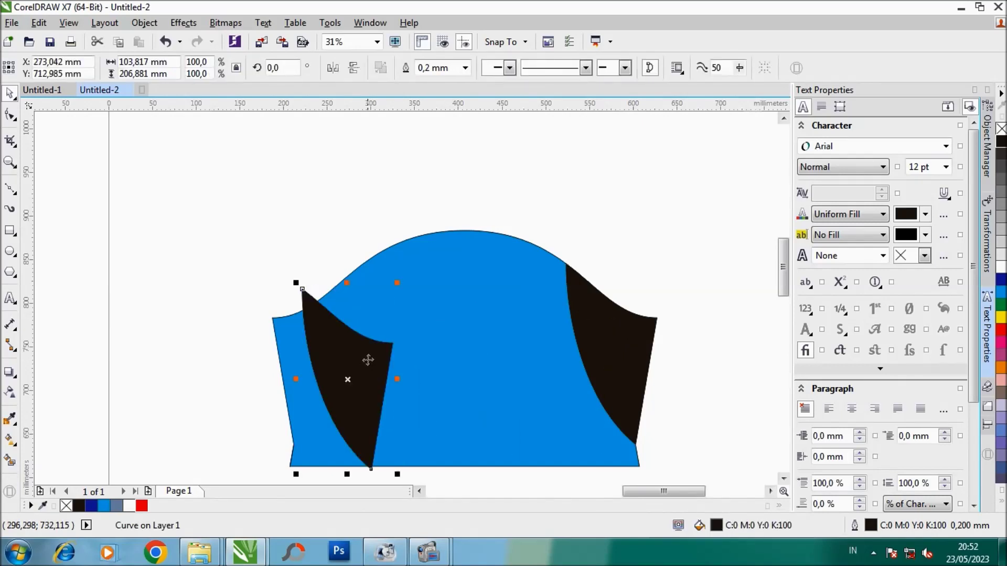
click(330, 69)
drag(360, 363, 325, 343)
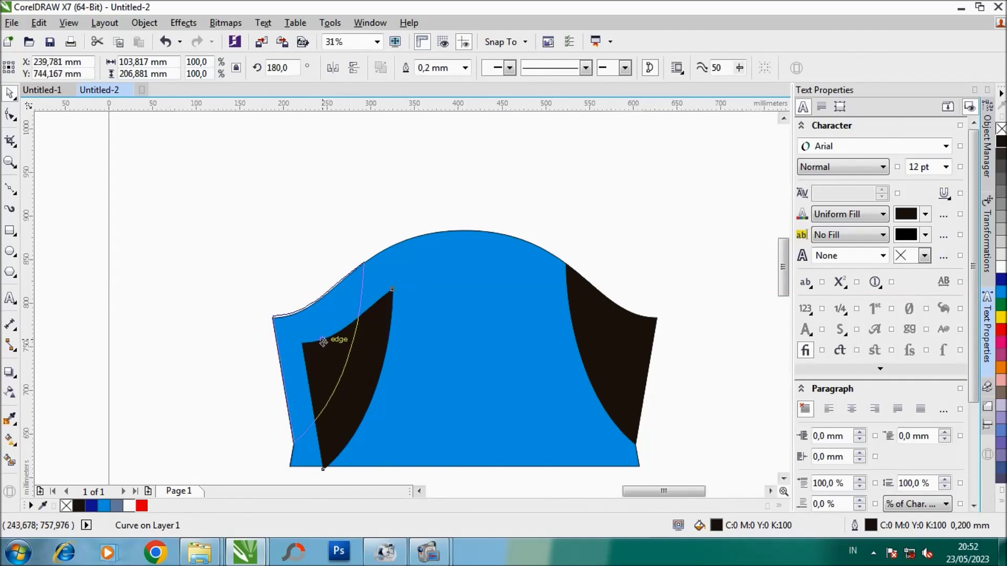
drag(326, 343, 334, 343)
shift+click(607, 319)
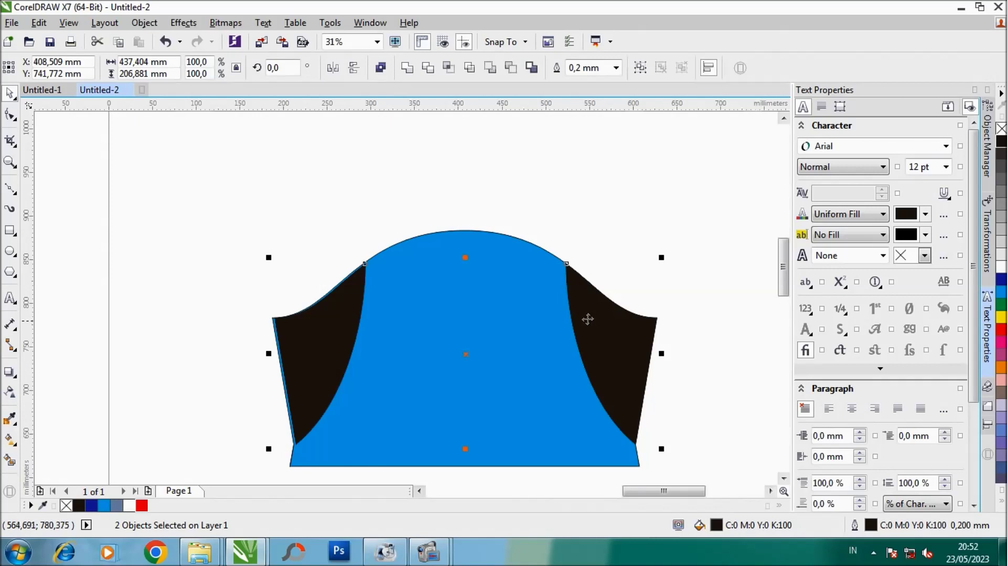
key(Escape)
Step: Nudge the mirrored left panel two steps left to align it with the edge
click(325, 331)
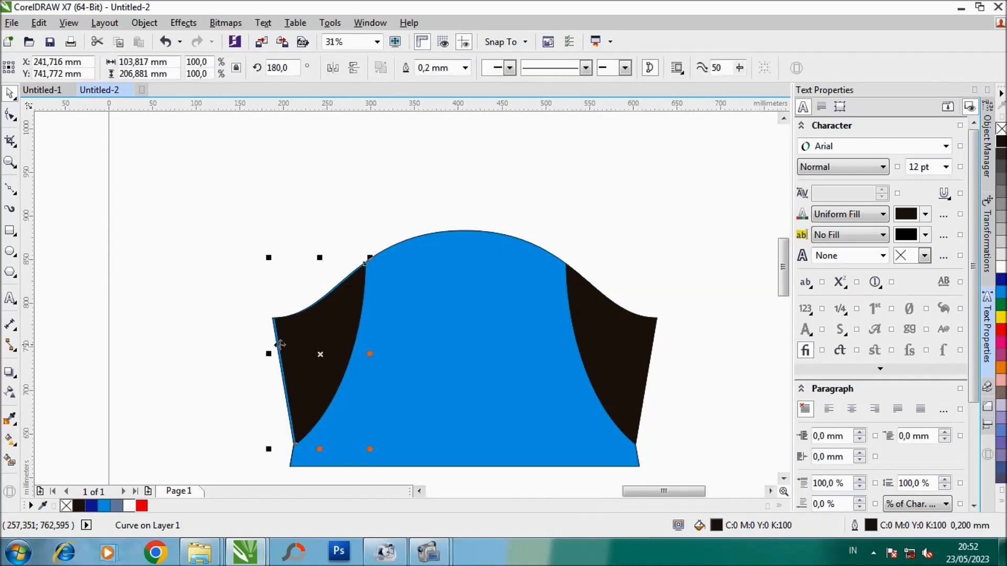
scroll(331, 337, up, 3)
scroll(269, 343, up, 2)
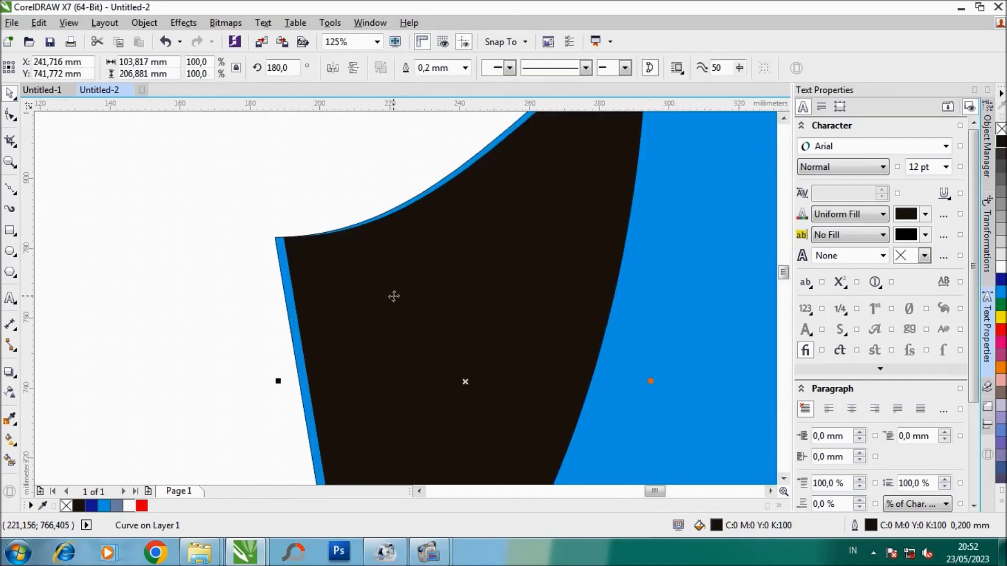
key(Left)
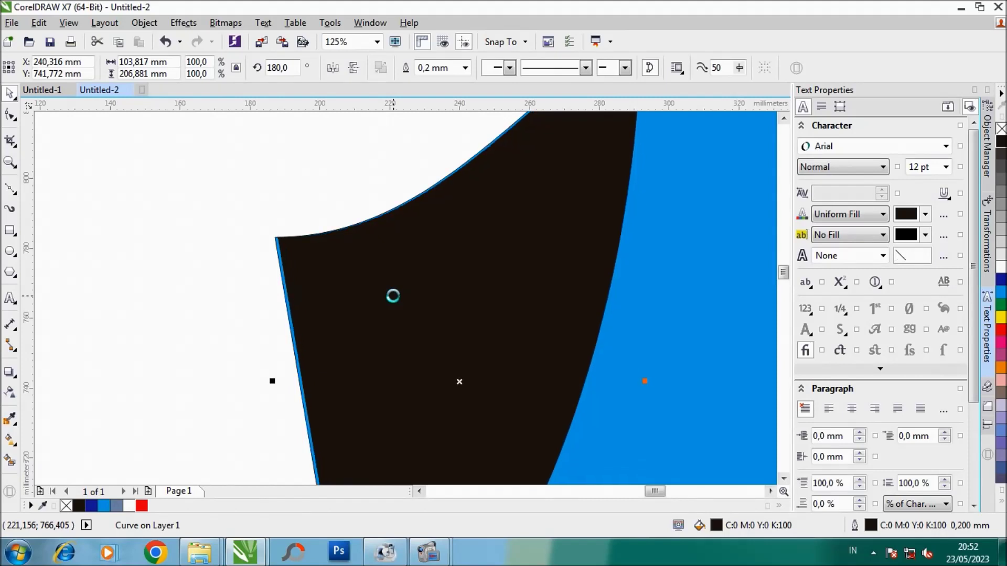
key(Left)
scroll(376, 296, down, 1)
scroll(376, 296, down, 1)
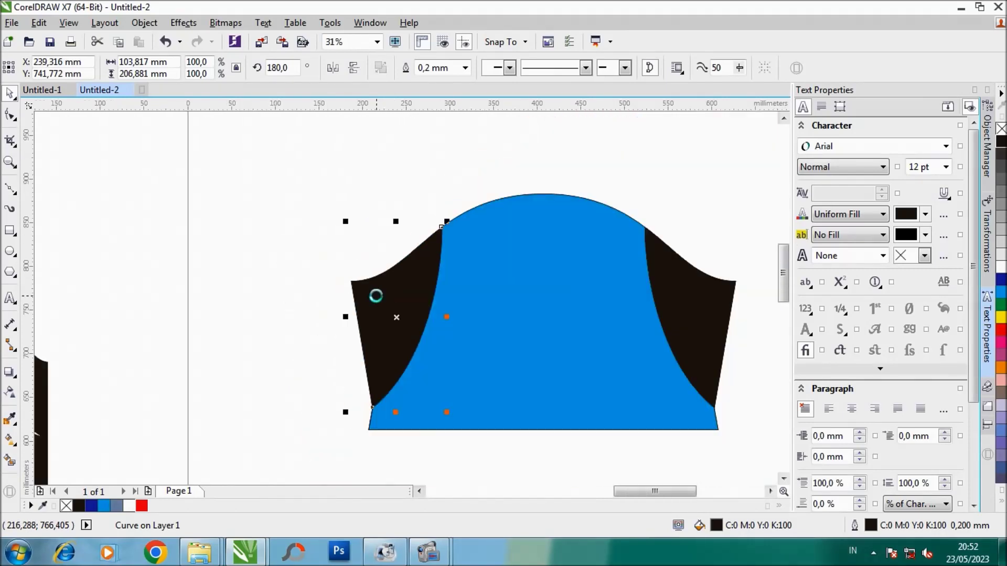
scroll(376, 296, down, 1)
key(Escape)
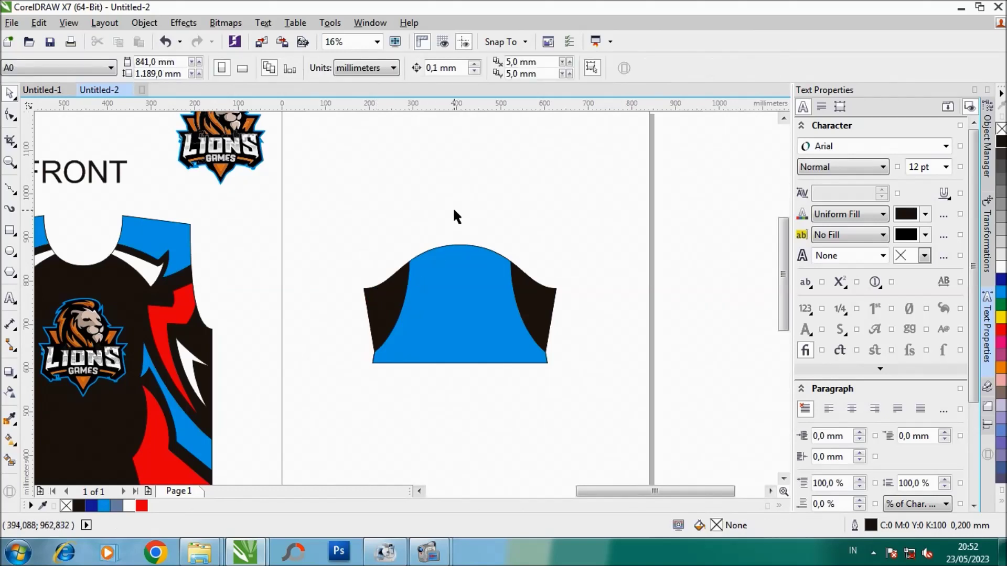
Step: Draw a circle and move it onto the bottom centre of the shorts
click(10, 251)
mouse_move(421, 386)
mouse_down()
mouse_move(464, 416)
mouse_move(521, 482)
mouse_up()
click(10, 93)
drag(479, 414, 470, 326)
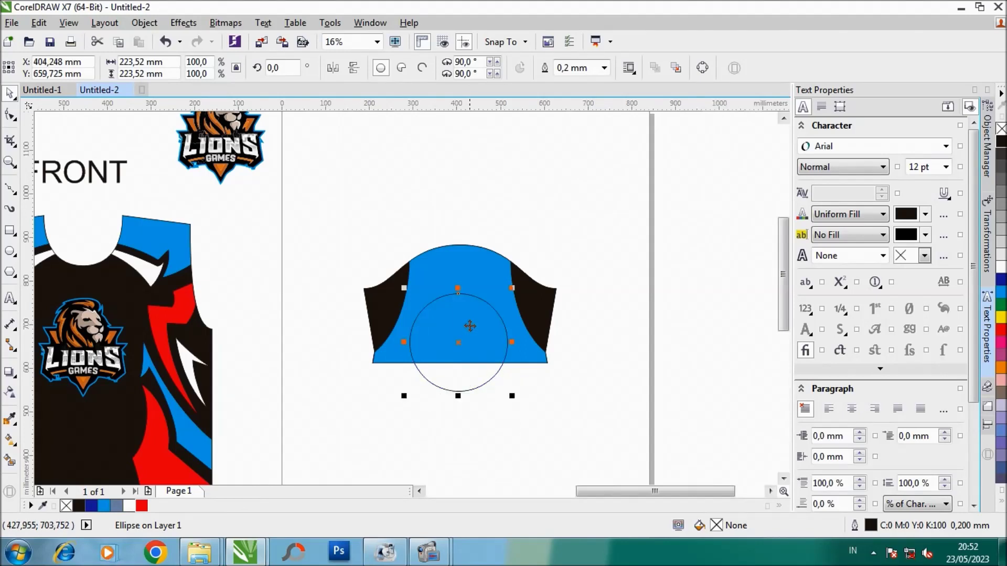
shift+click(489, 273)
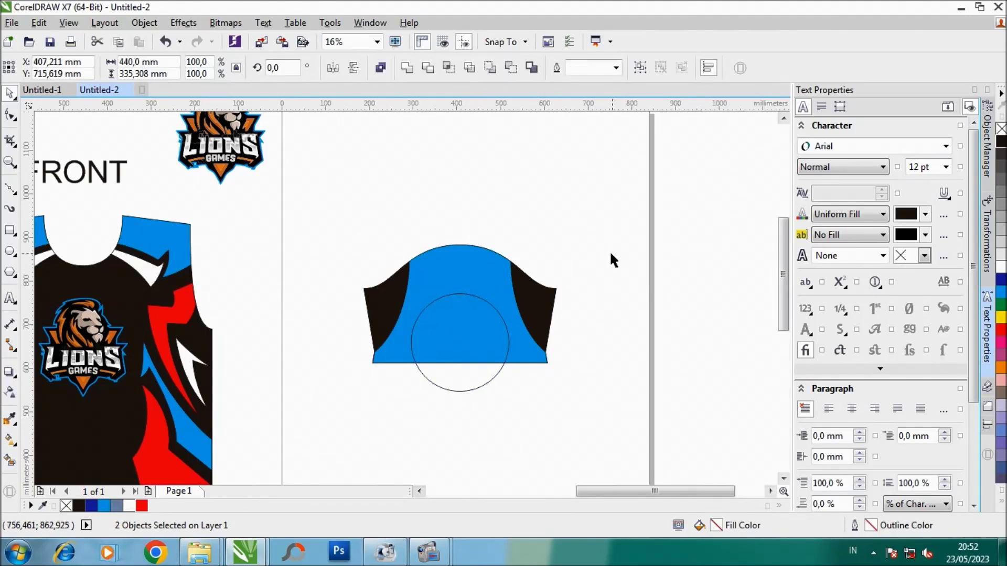
shift+click(483, 322)
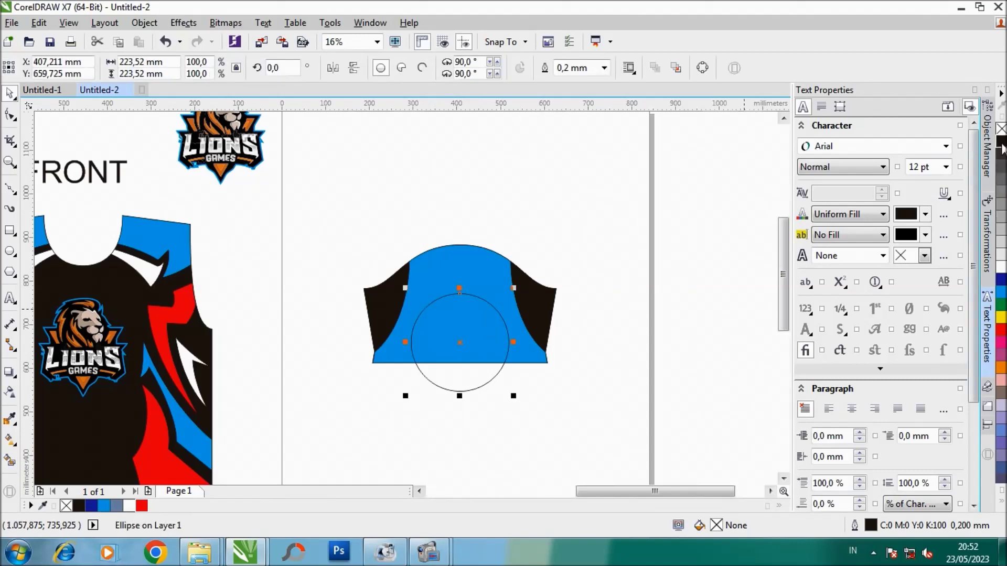
Step: Fill the circle black and Intersect it with the shorts shape
click(1001, 147)
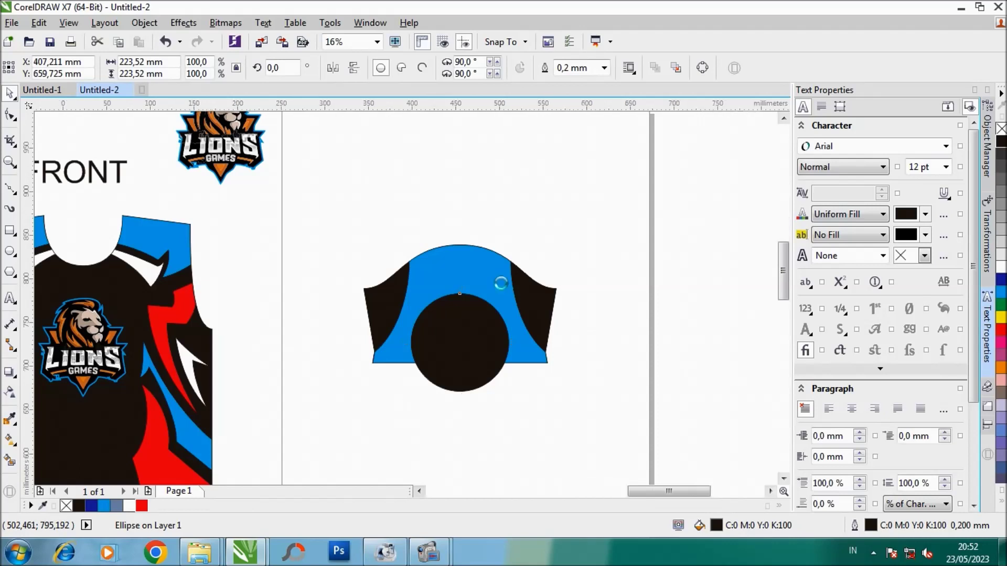
scroll(502, 289, up, 2)
shift+click(481, 259)
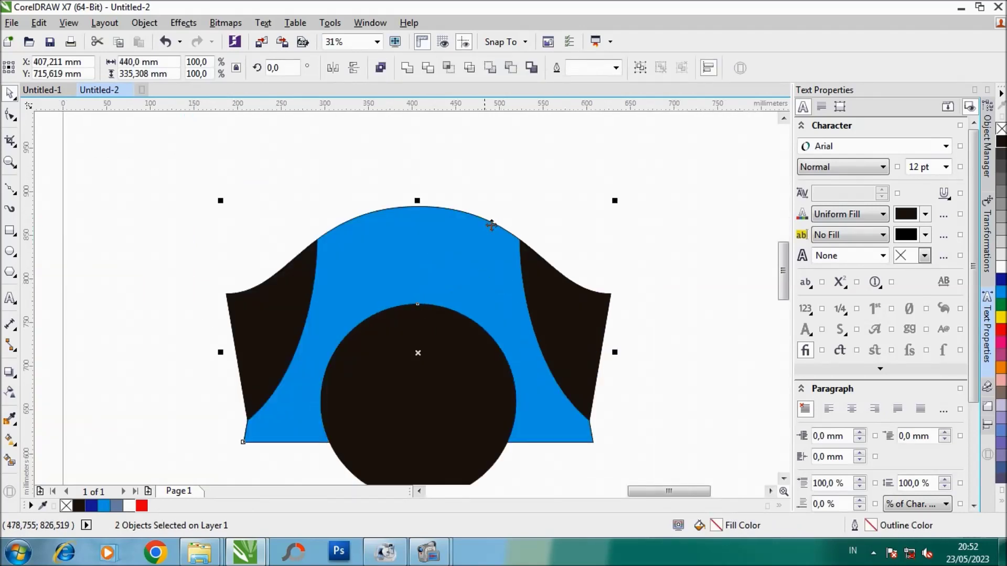
click(454, 72)
scroll(580, 156, down, 2)
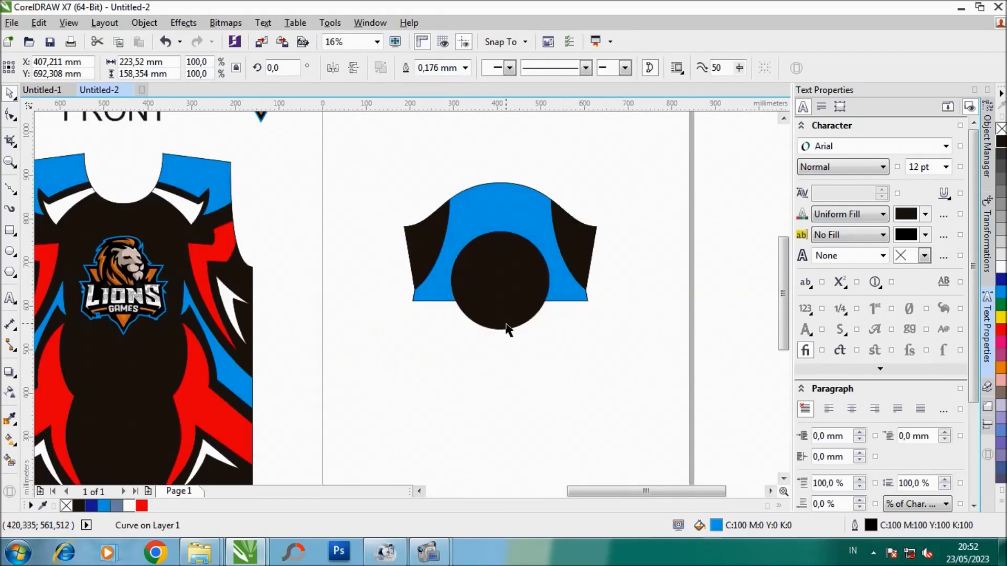
Step: Delete the original circle and fill the intersected half-circle black
drag(507, 329, 530, 400)
key(Delete)
scroll(508, 246, up, 2)
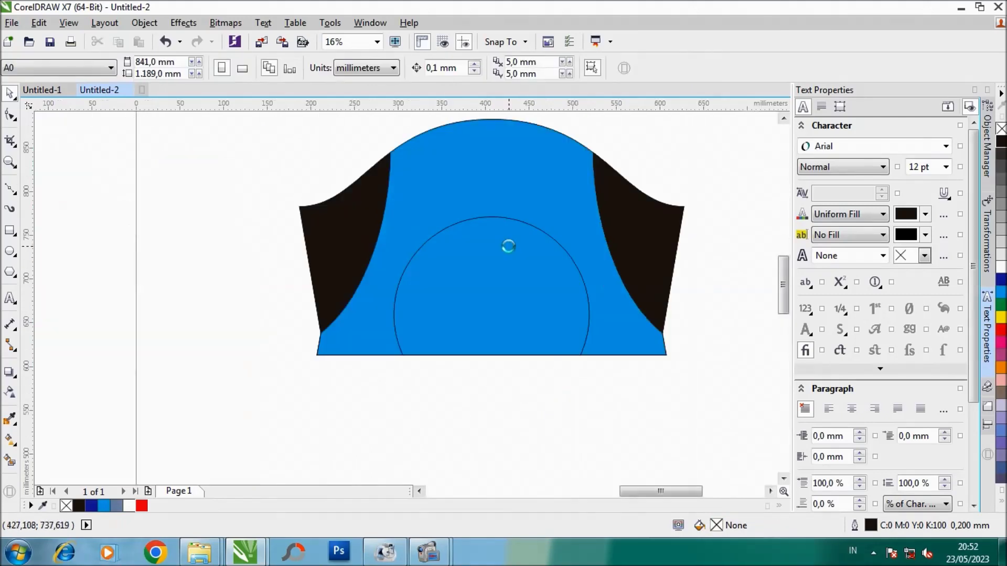
click(514, 270)
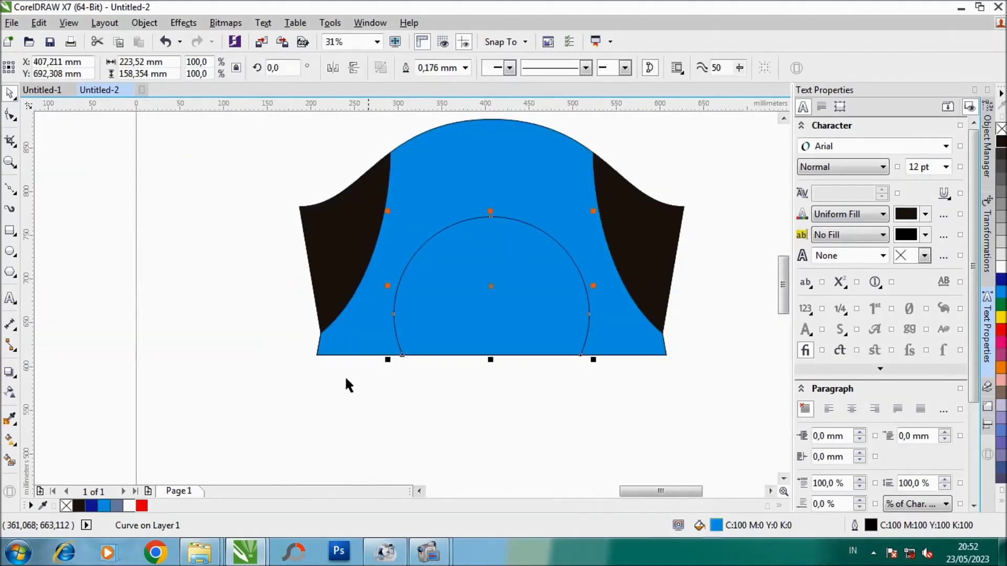
click(1002, 147)
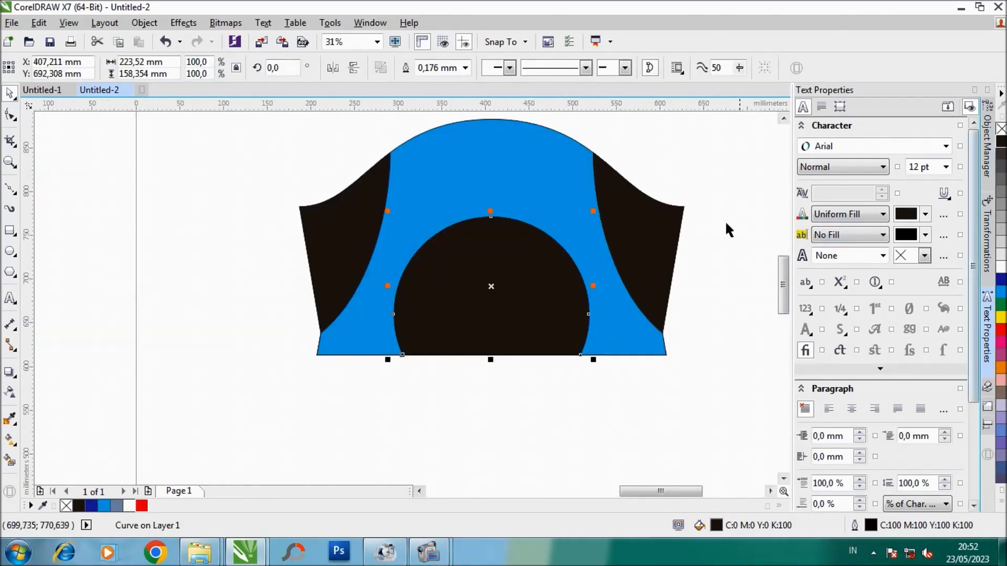
click(43, 256)
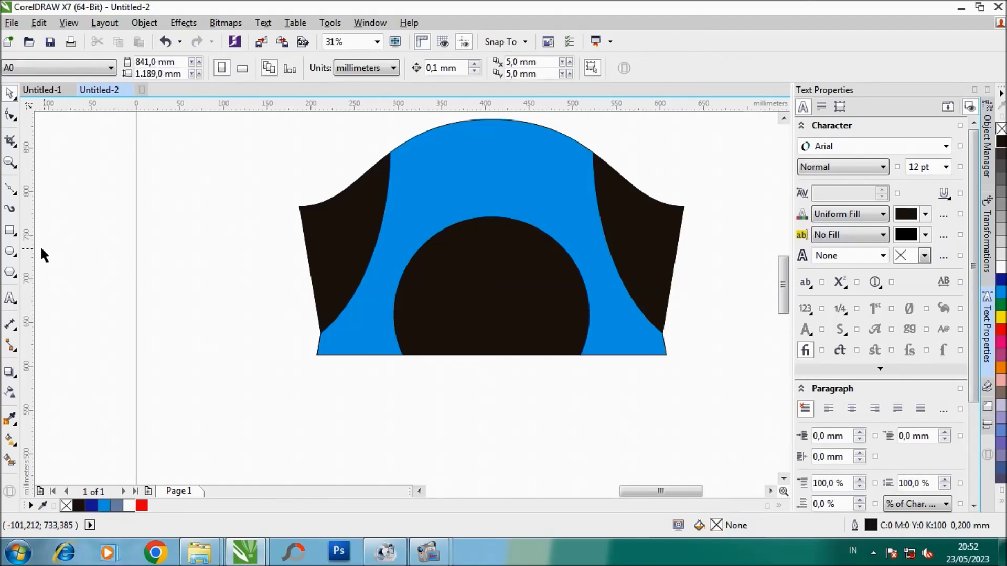
Step: Trim a thin band off the half-circle's base with a rectangle, then delete the rectangle
click(10, 232)
drag(385, 337, 603, 355)
click(12, 94)
shift+click(494, 283)
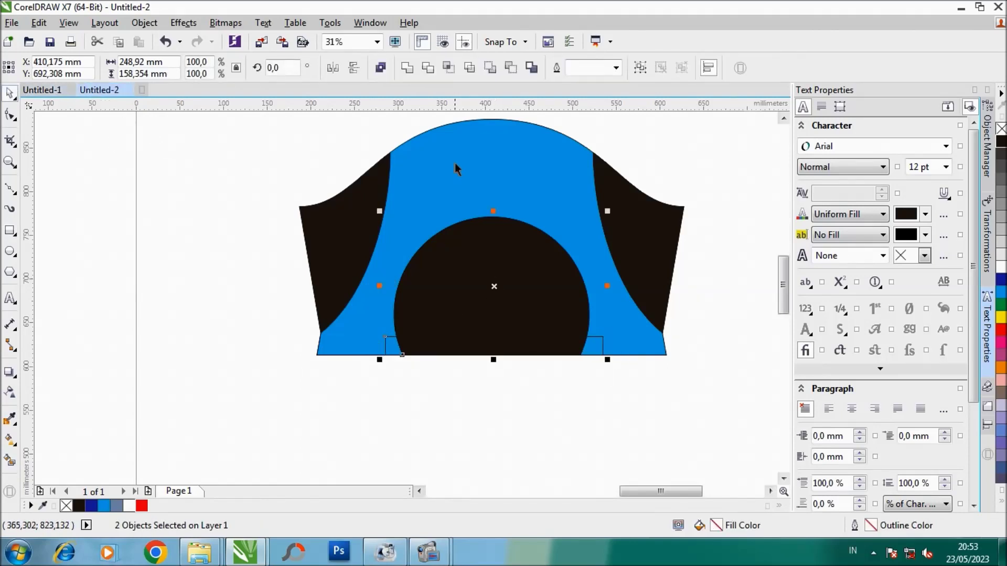
click(425, 70)
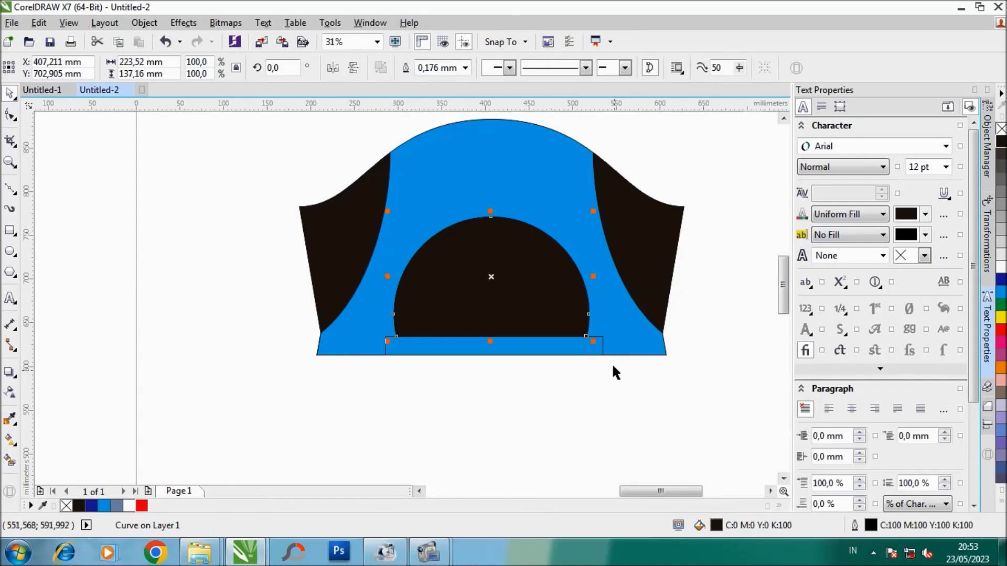
click(549, 372)
drag(546, 351, 561, 421)
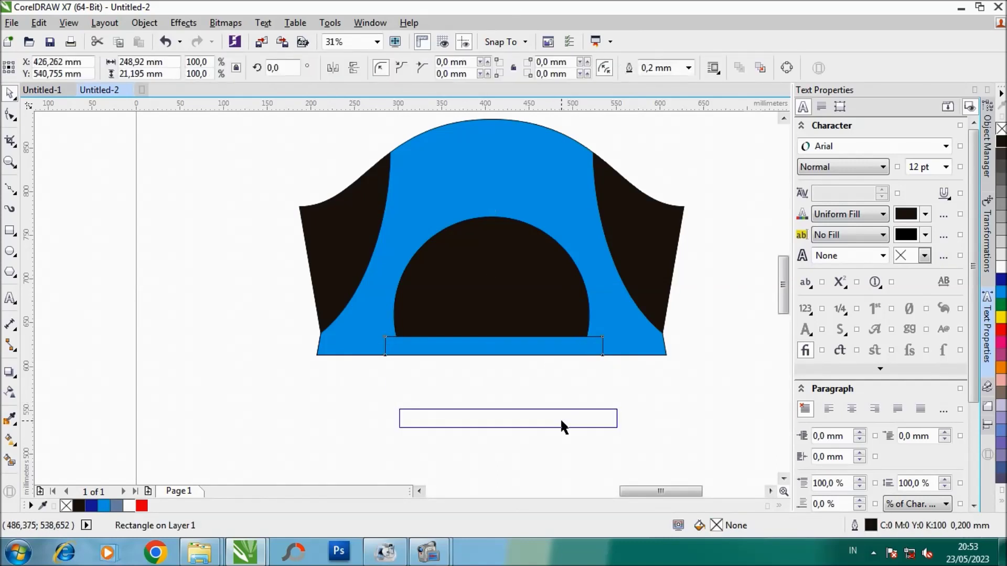
key(Delete)
scroll(508, 285, up, 2)
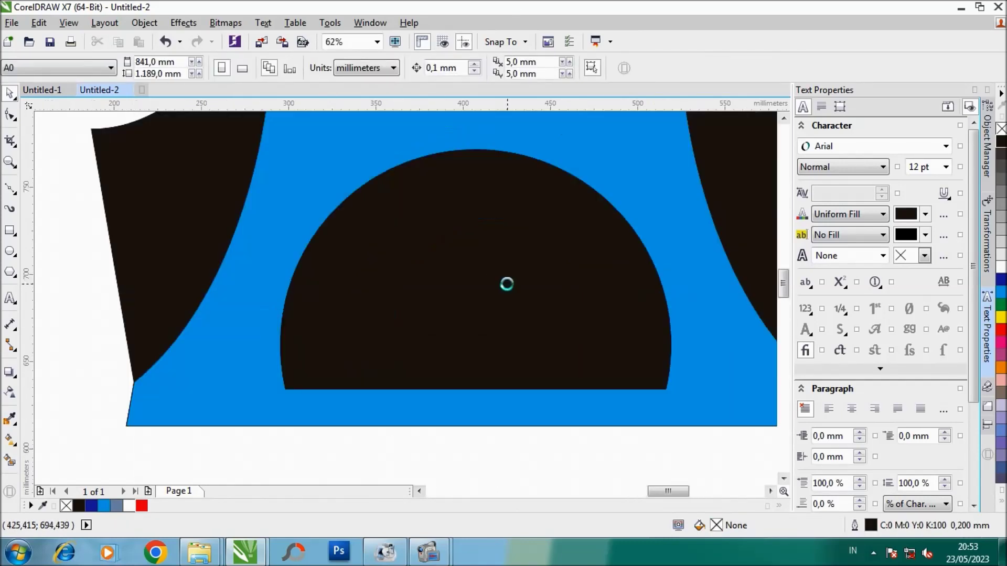
Step: Group the four shorts pieces into one object
scroll(510, 308, down, 2)
scroll(511, 304, down, 1)
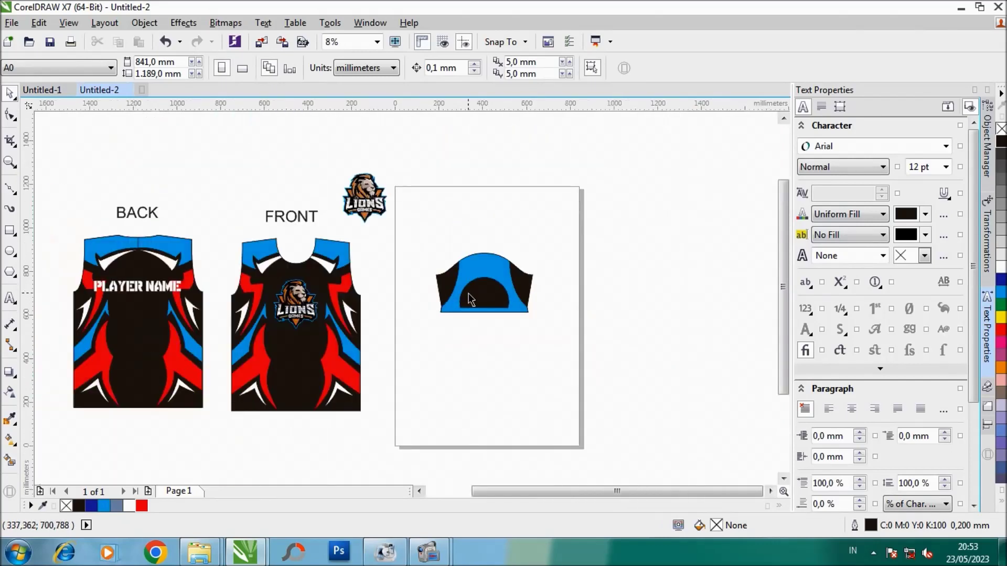
drag(409, 229, 554, 332)
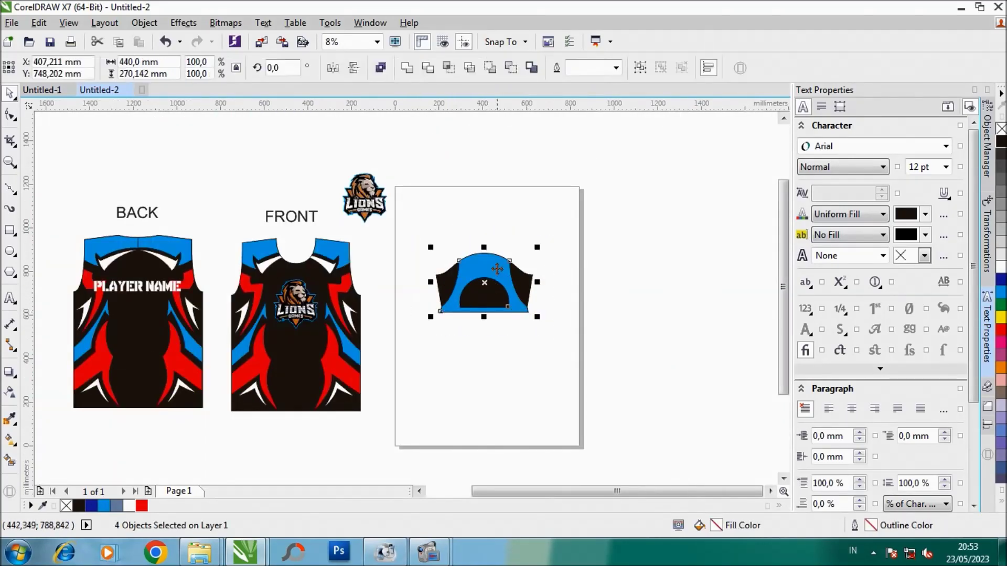
right_click(497, 269)
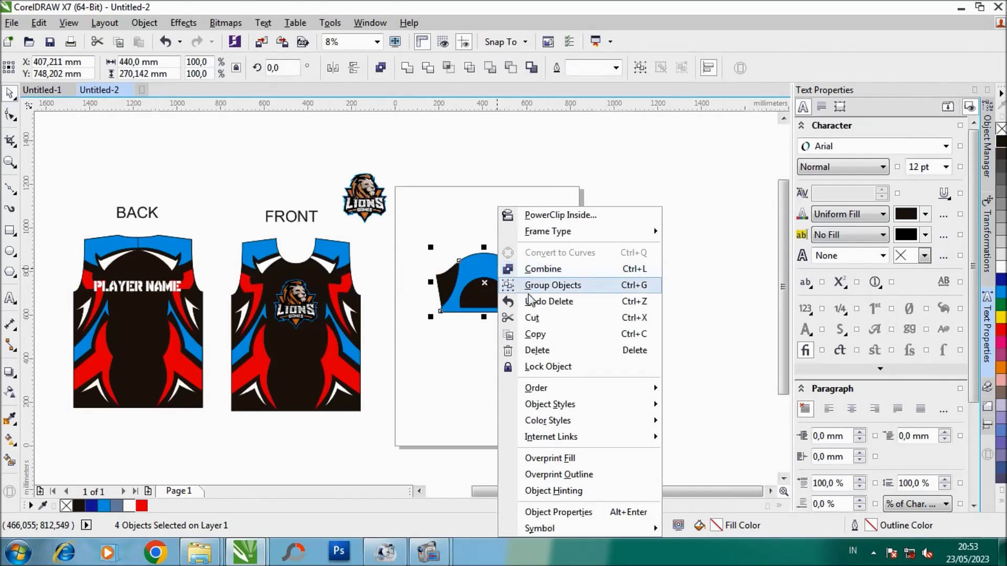
click(556, 287)
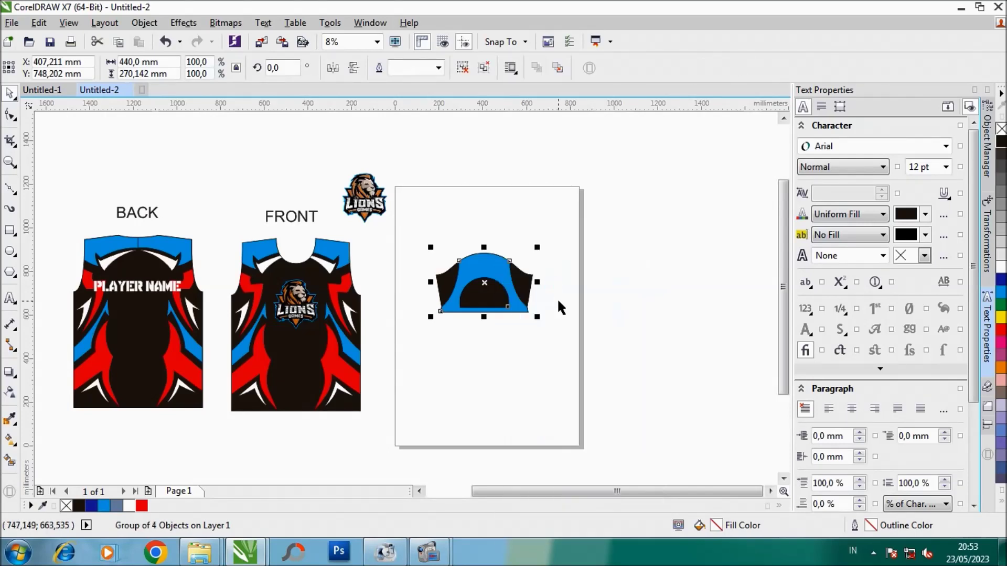
Step: Set the grouped shorts' outline to Hairline and select the Lions logo
click(438, 68)
click(415, 93)
scroll(491, 283, up, 1)
scroll(490, 282, up, 1)
scroll(490, 282, down, 1)
scroll(490, 282, down, 1)
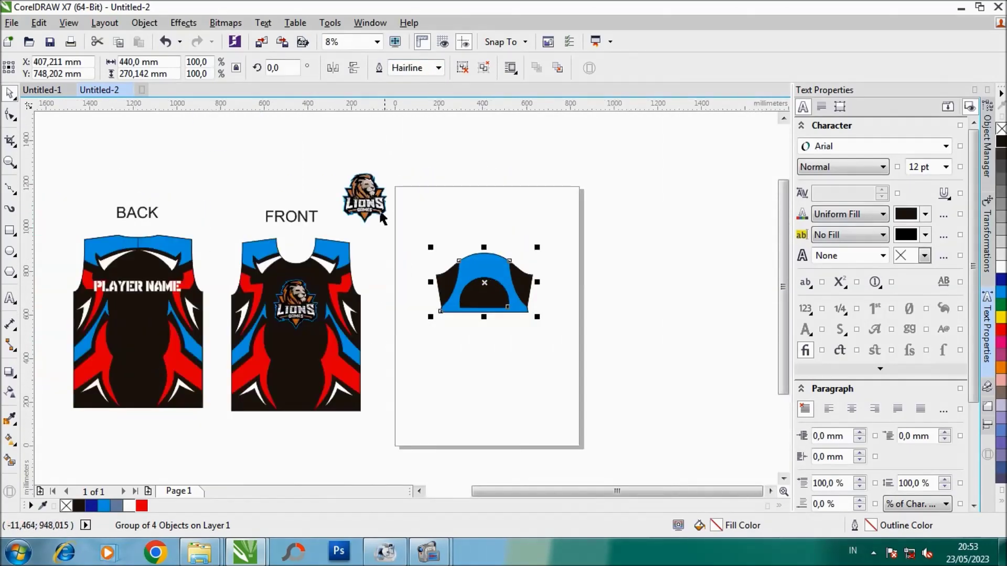
click(374, 194)
Step: Scale the Lions logo to 37.5% and centre it in the shorts' black half-round panel
mouse_move(391, 168)
mouse_down()
mouse_move(366, 200)
mouse_move(487, 299)
mouse_up()
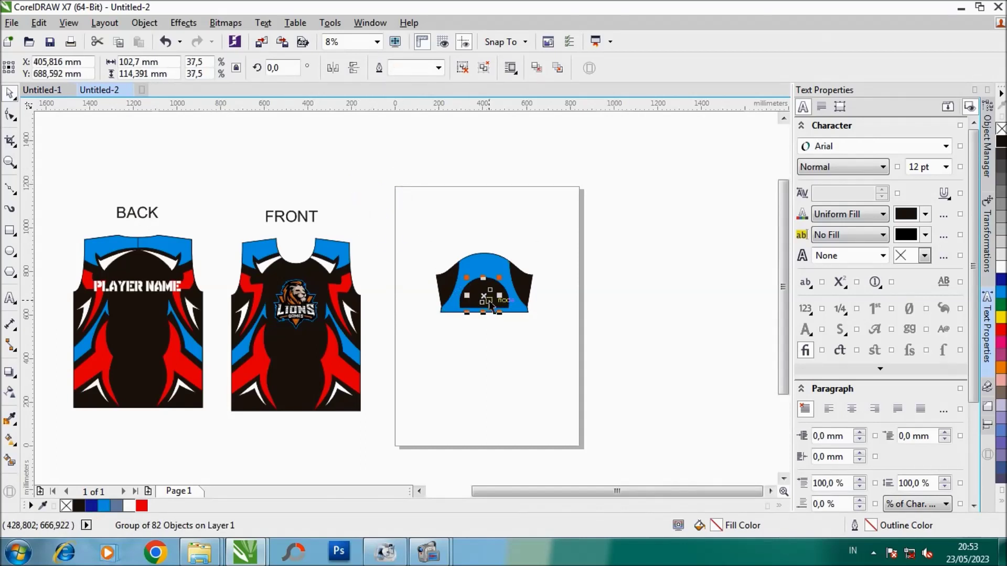
scroll(487, 299, up, 2)
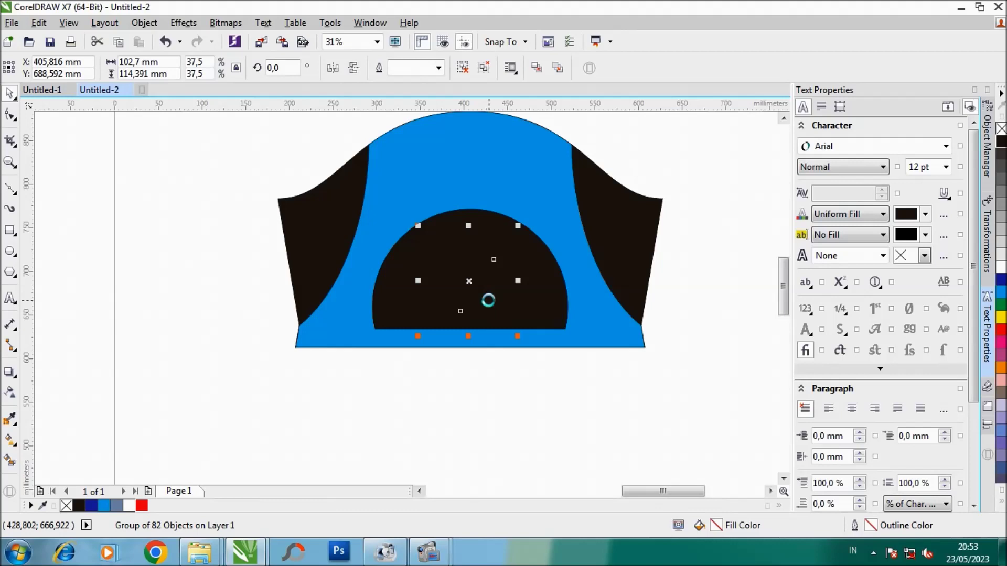
drag(489, 298, 480, 284)
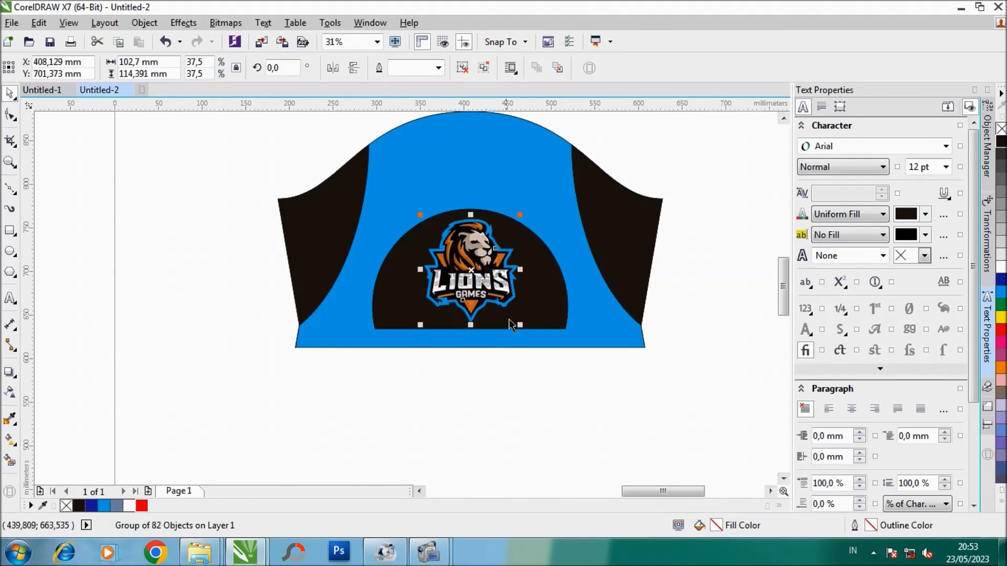
click(478, 383)
scroll(478, 383, down, 1)
scroll(452, 259, down, 1)
drag(408, 233, 577, 336)
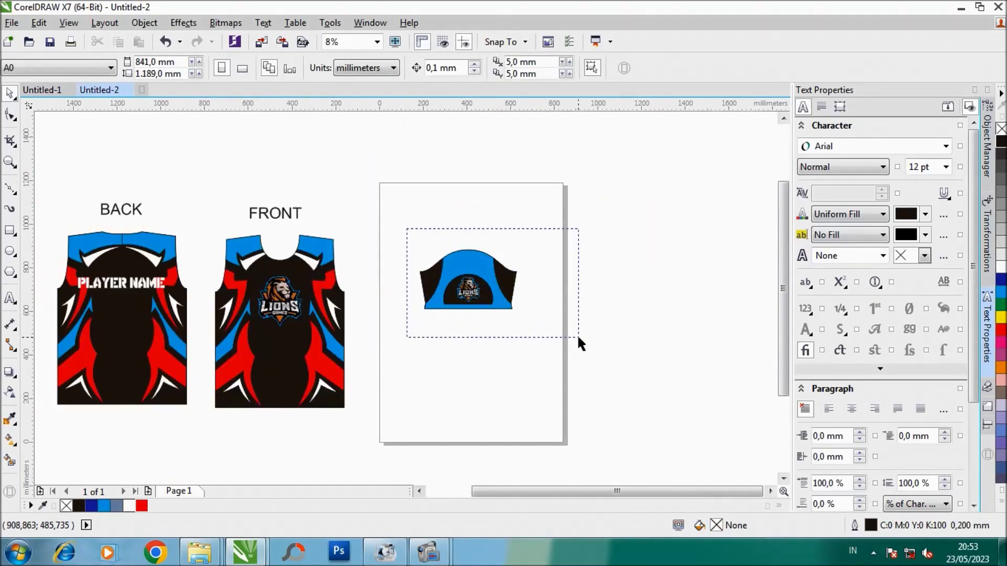
Step: Drop a copy of the shorts below the original and delete the copy's Lions logo
drag(462, 281, 462, 358)
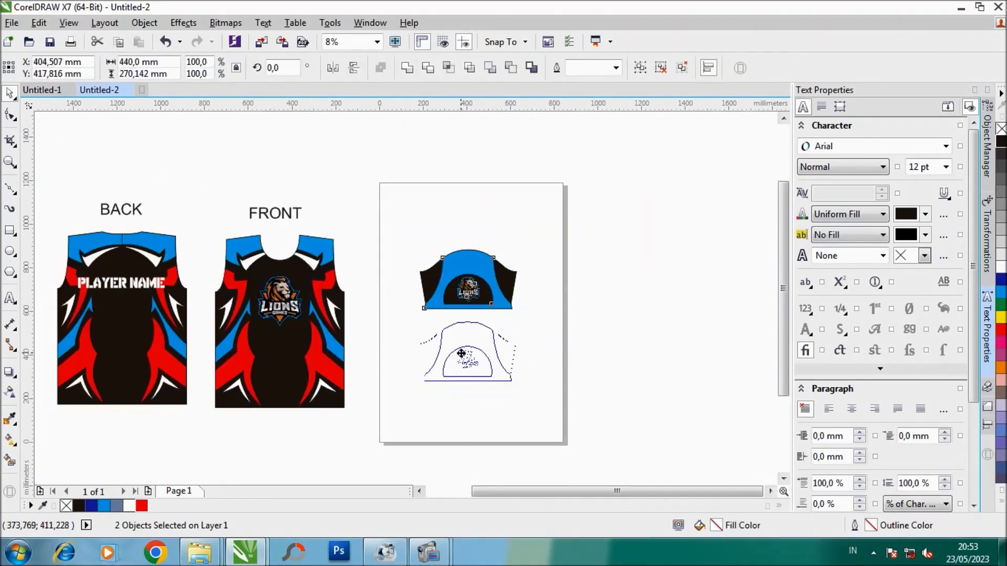
right_click(462, 359)
click(551, 359)
scroll(470, 377, up, 1)
click(470, 351)
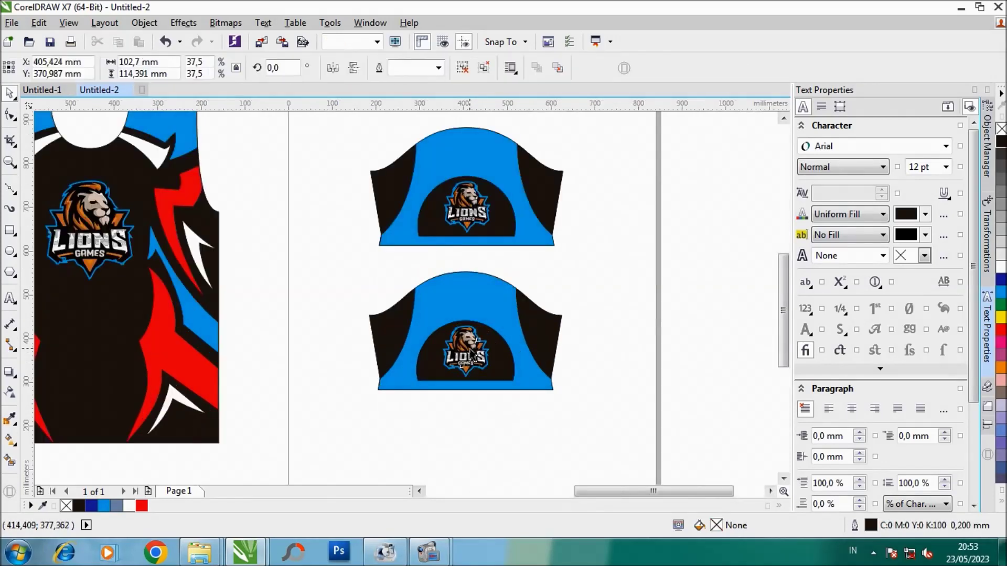
scroll(470, 349, up, 1)
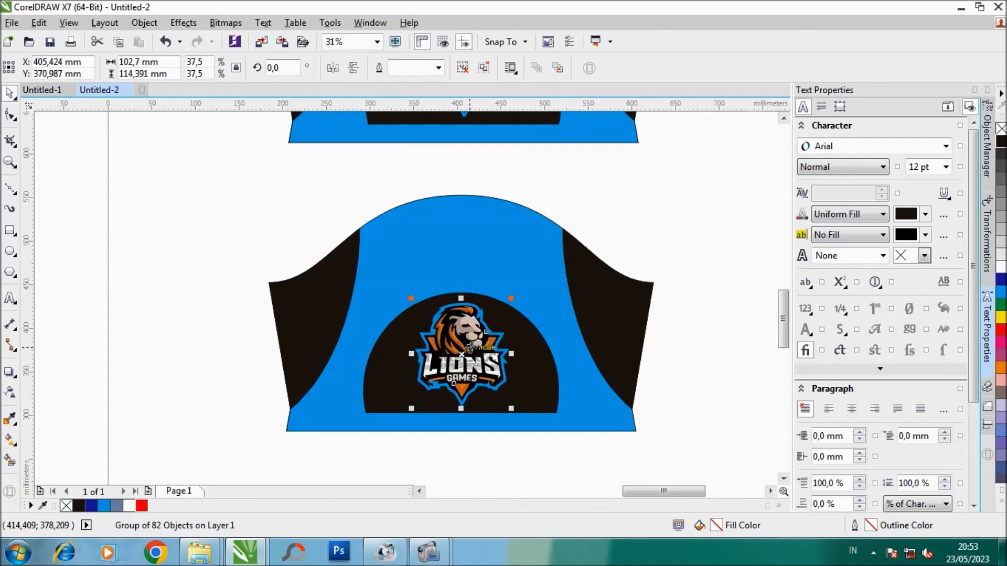
key(Delete)
click(10, 299)
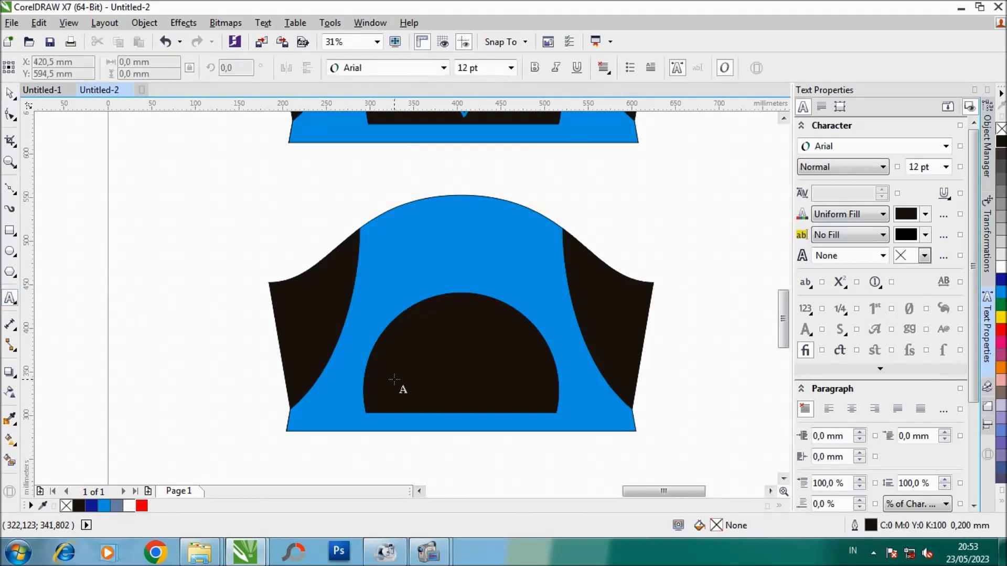
Step: Type E-SPORT at 100 pt on the copy's black panel and colour it white
click(395, 379)
click(511, 68)
click(483, 262)
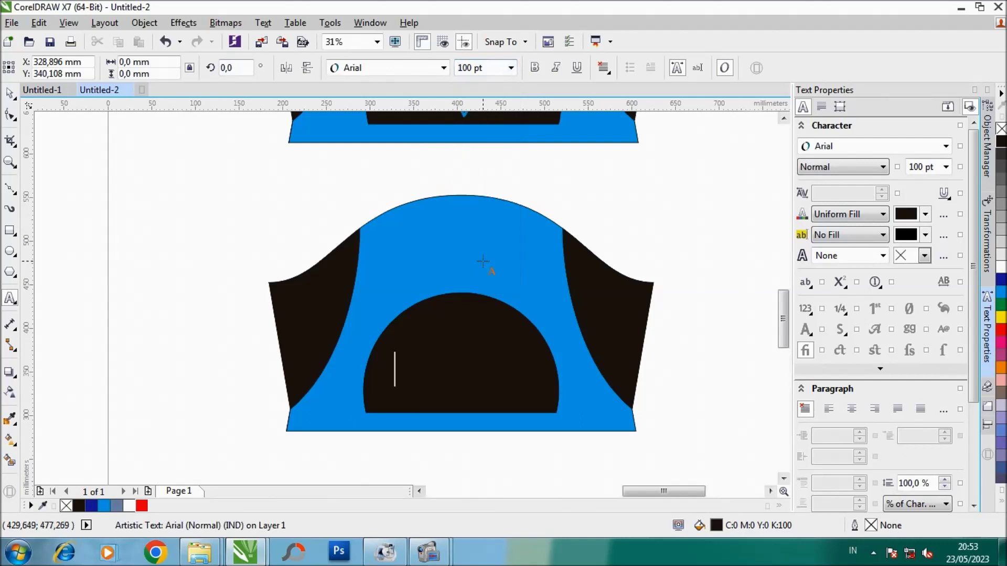
text(E)
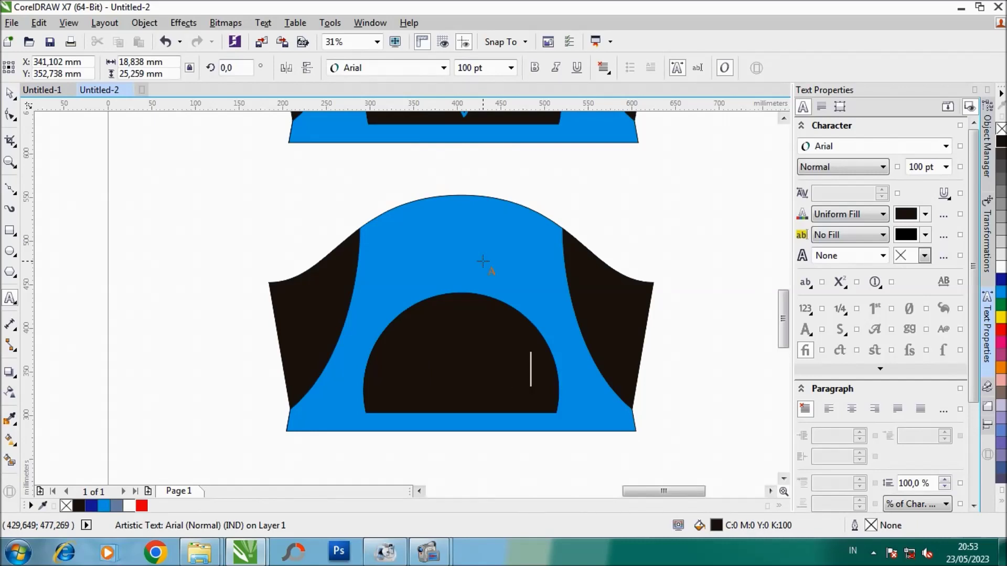
text(ESPORT)
click(10, 93)
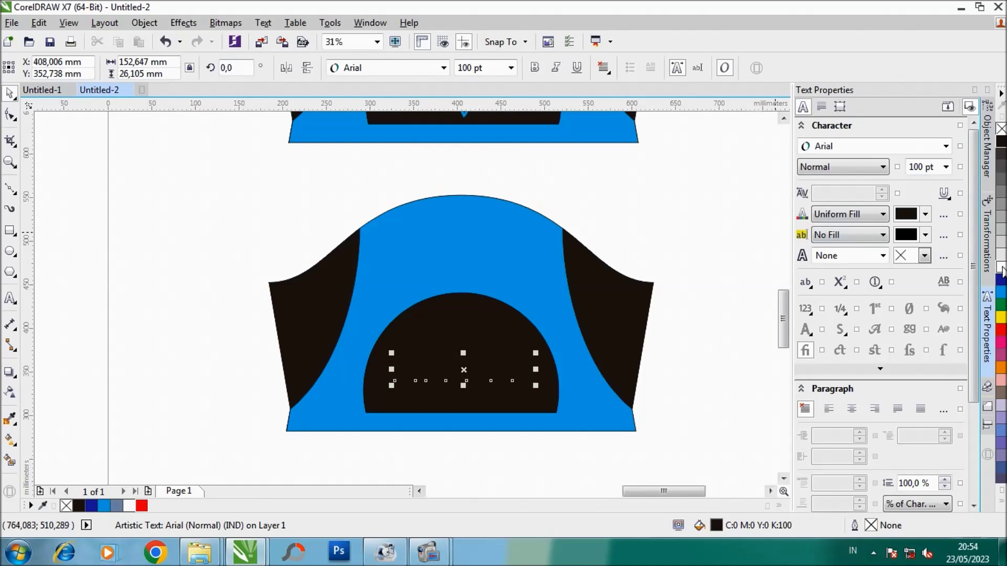
click(1001, 269)
Step: Apply the Beast Machines font to E-SPORT and resize it to fit the panel
click(890, 150)
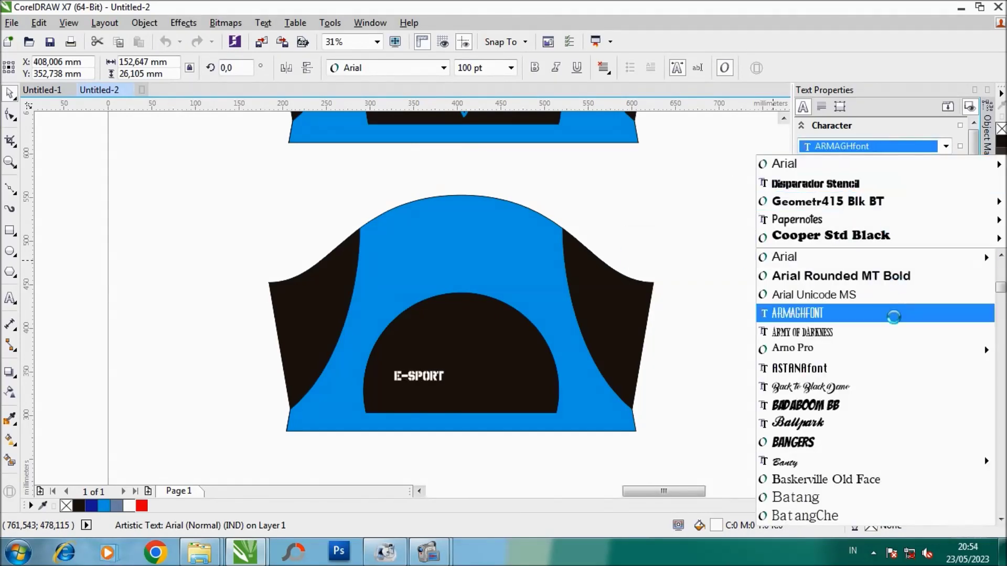
scroll(899, 262, down, 2)
scroll(901, 285, down, 2)
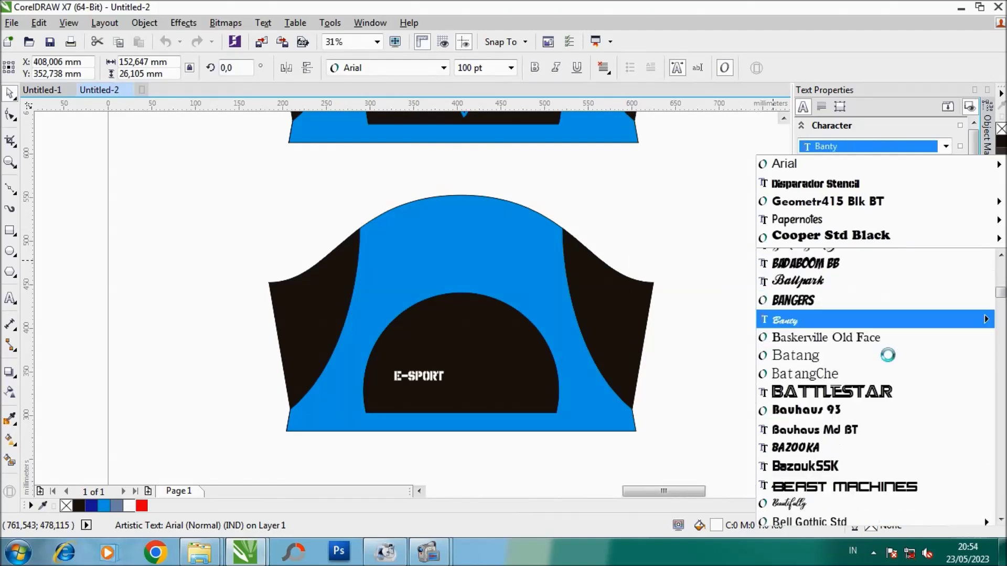
scroll(892, 336, down, 1)
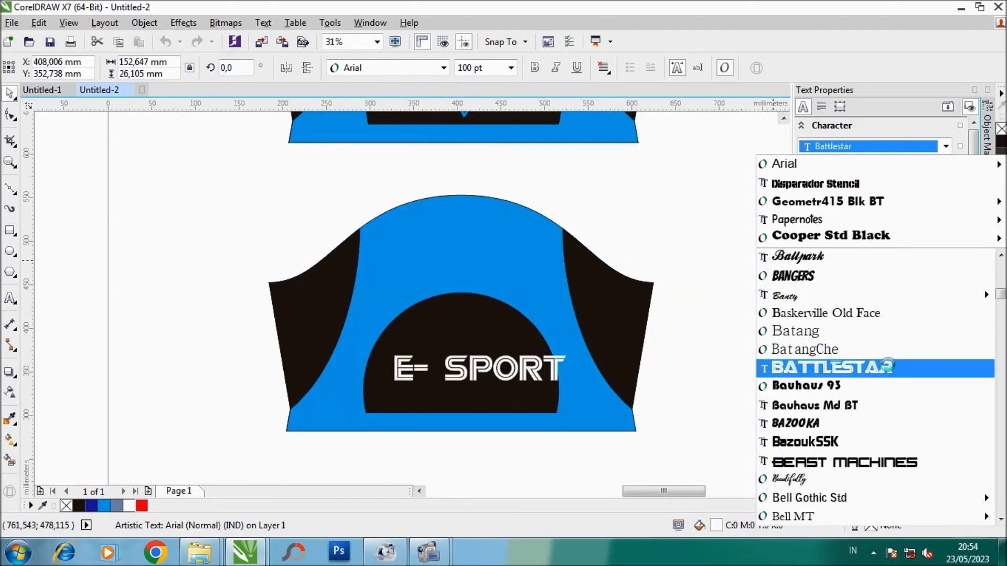
click(823, 405)
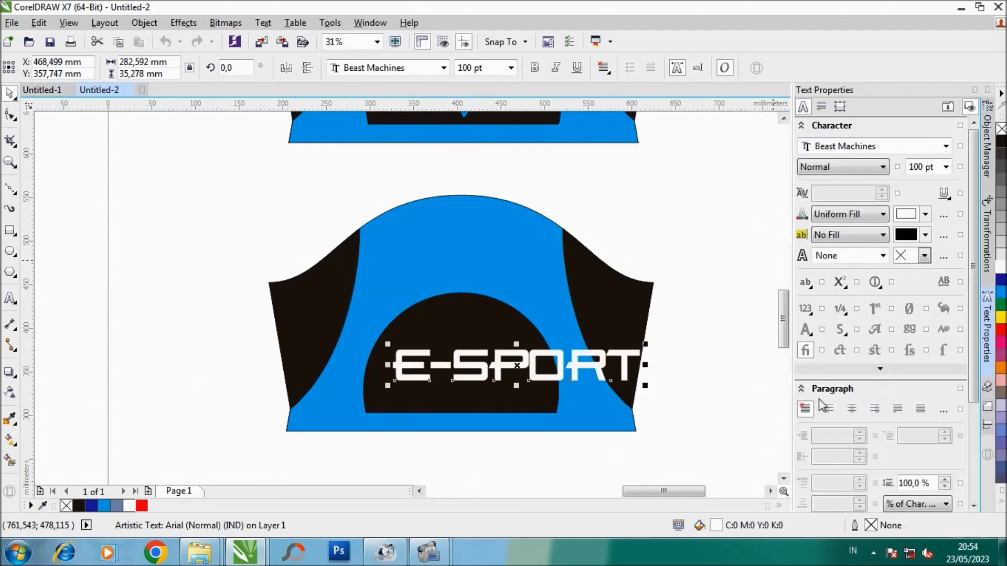
drag(647, 345, 531, 363)
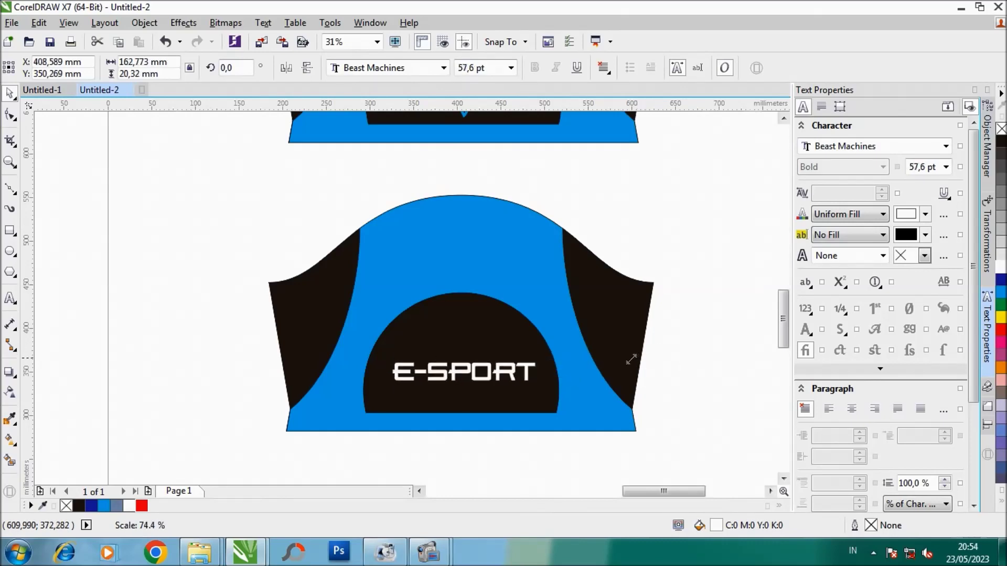
scroll(464, 373, up, 1)
drag(462, 358, 454, 356)
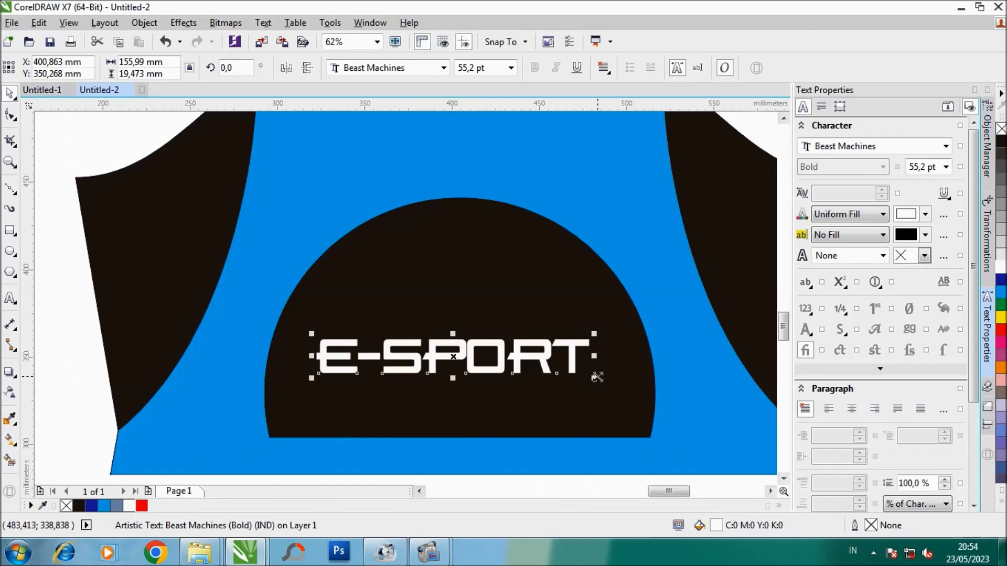
shift+drag(595, 376, 606, 382)
Step: Raise the E-SPORT character spacing to 13%
scroll(901, 346, down, 3)
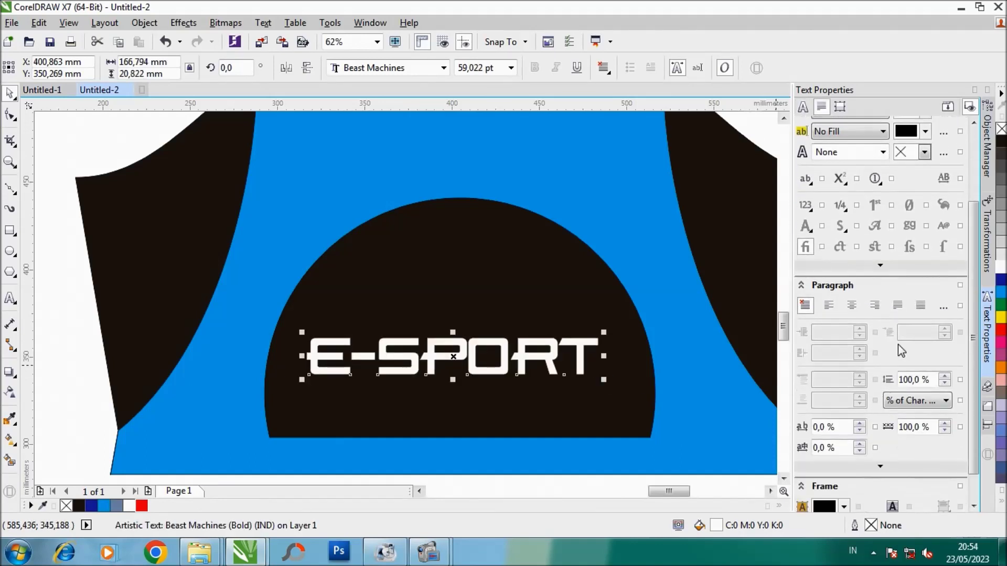
click(859, 423)
click(860, 424)
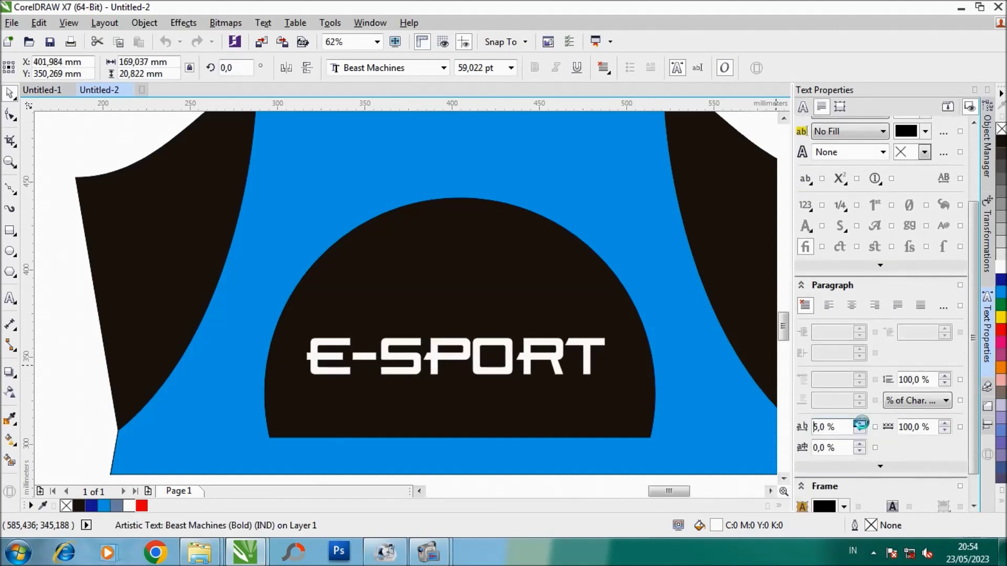
click(860, 424)
scroll(375, 292, down, 3)
scroll(435, 303, down, 2)
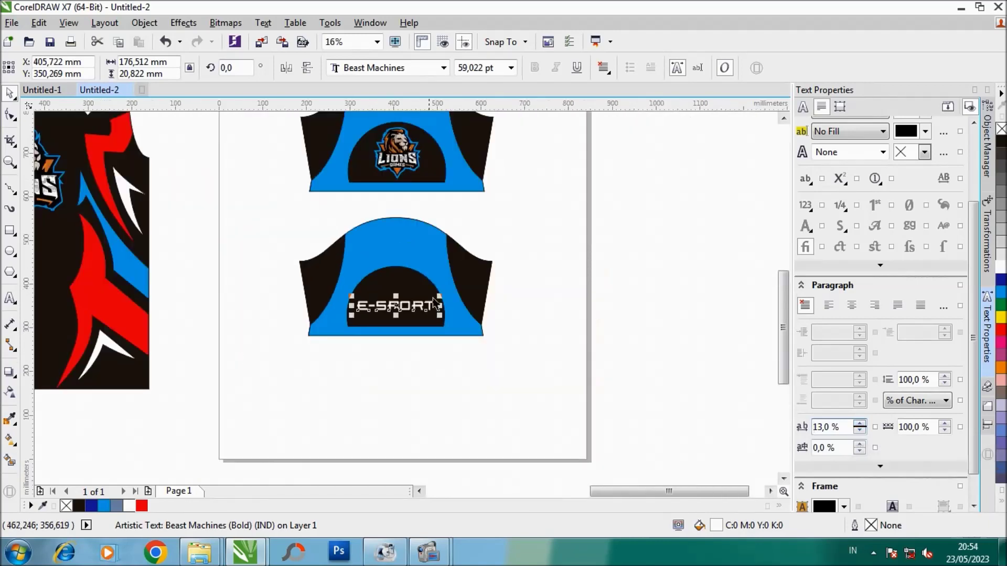
Step: Move both shorts under the SHORT label, then raise the label and shorts together
click(422, 250)
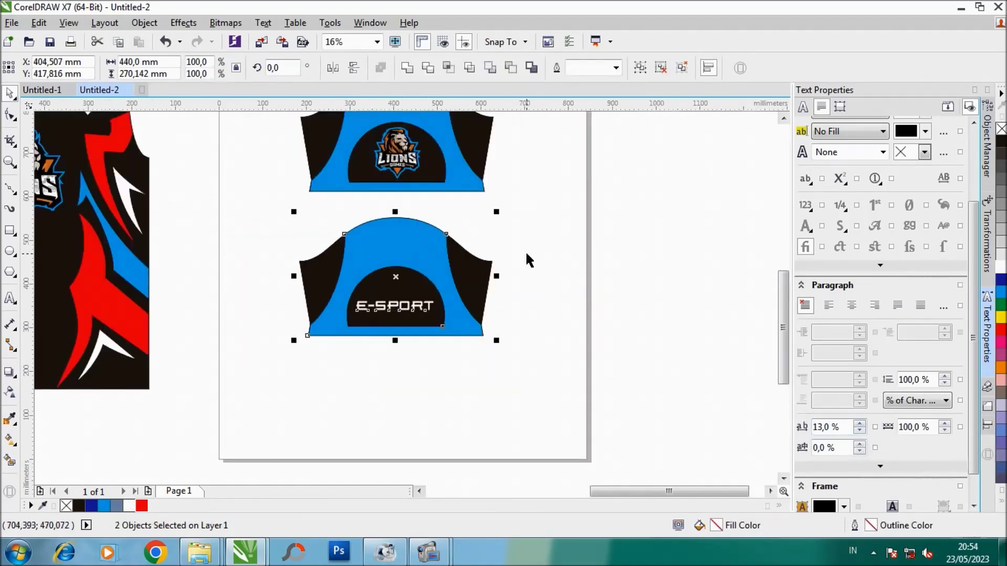
key(Escape)
scroll(447, 276, down, 3)
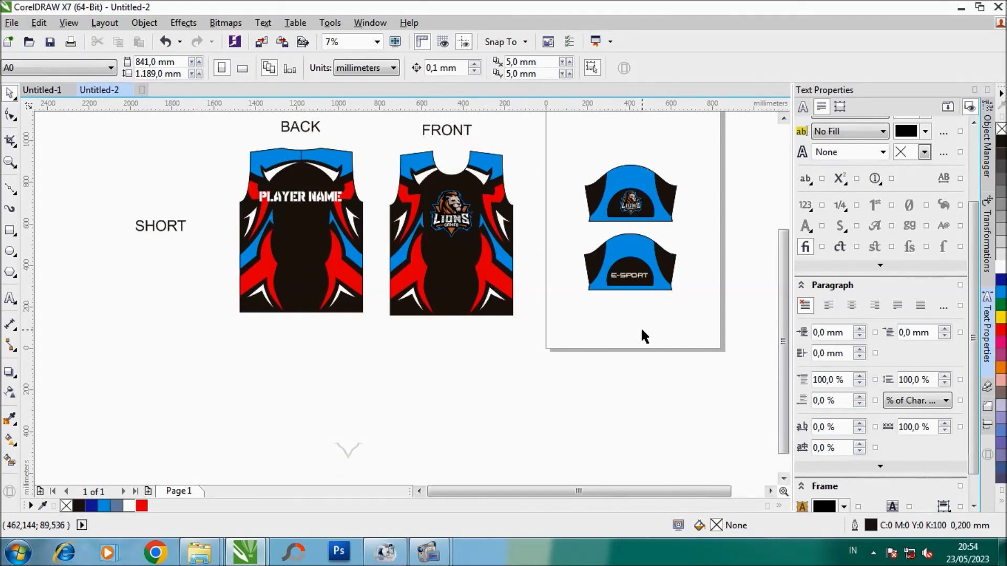
drag(566, 157, 730, 310)
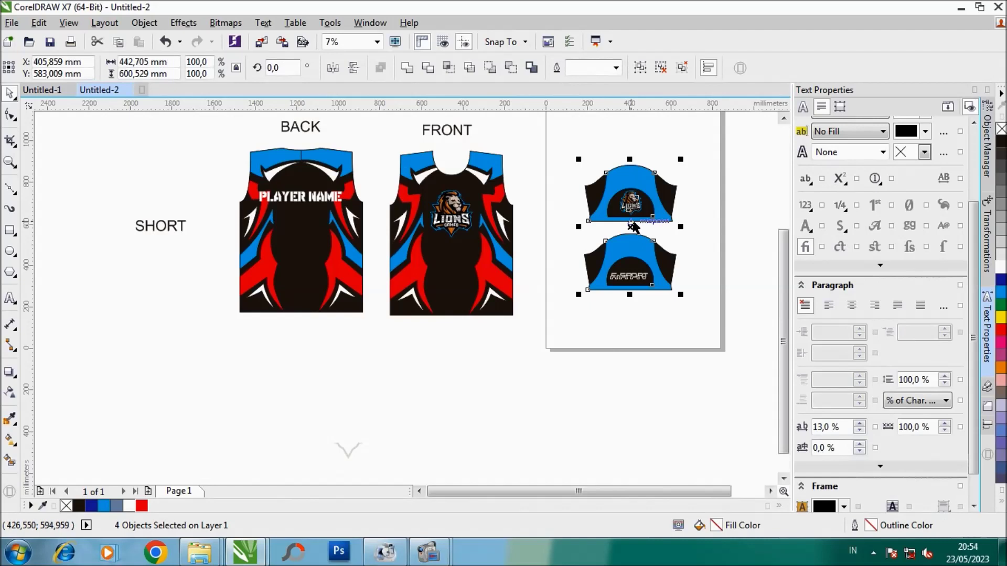
drag(631, 226, 181, 298)
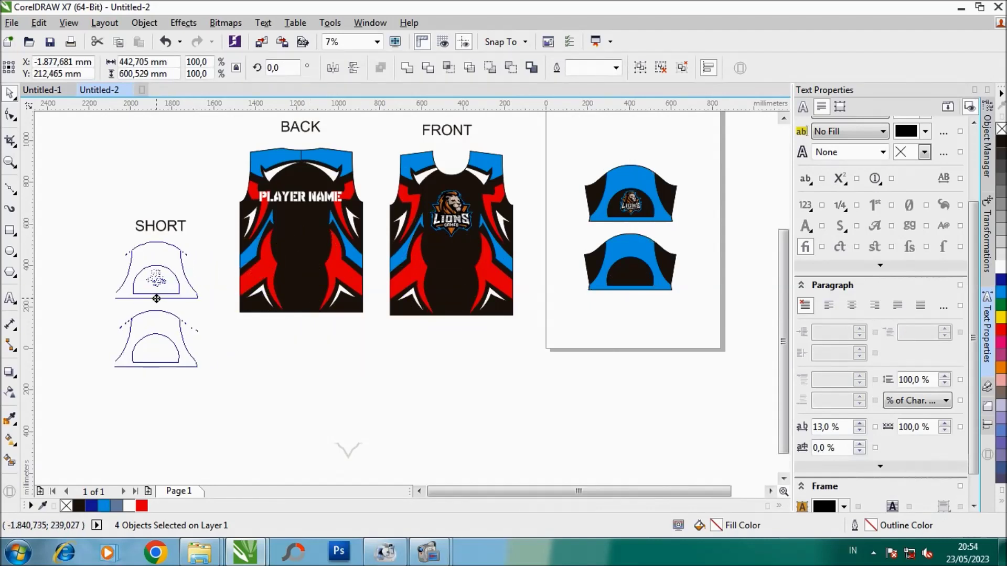
click(312, 362)
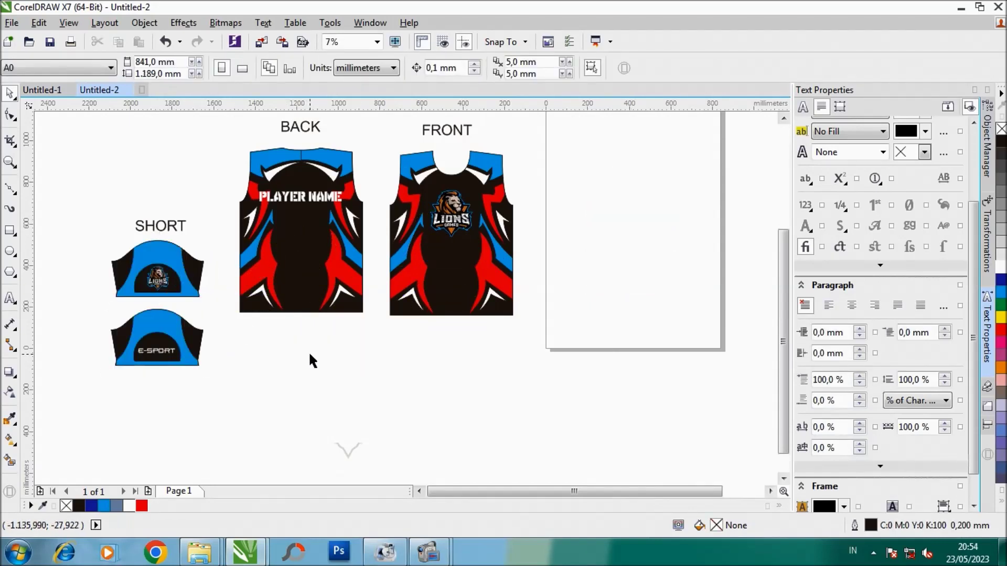
drag(102, 194, 223, 404)
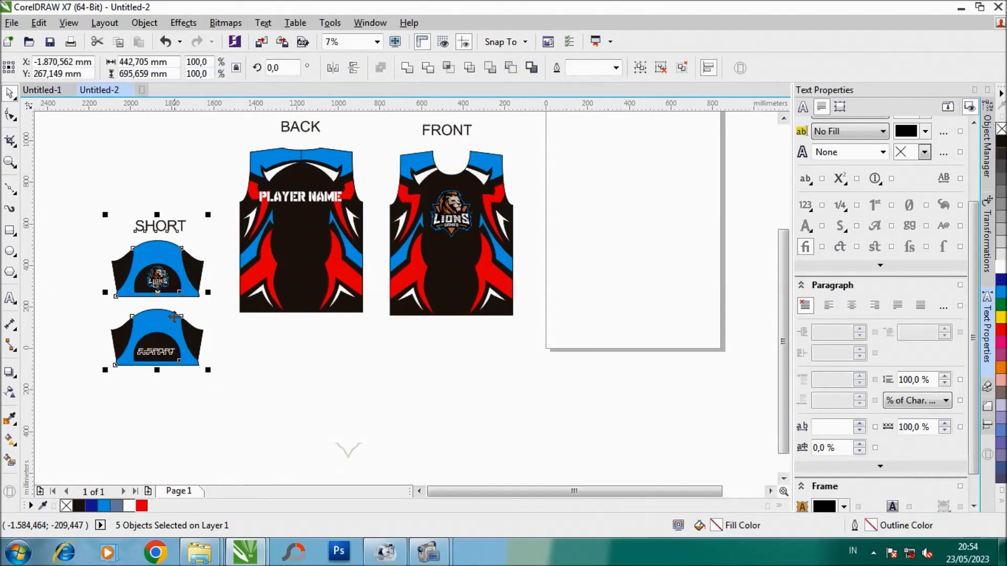
drag(164, 295, 173, 240)
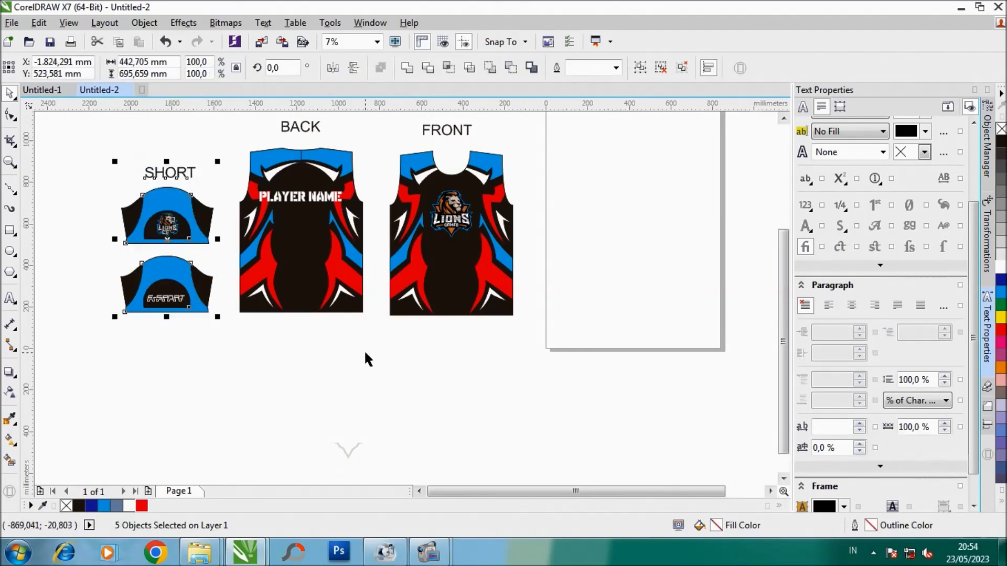
scroll(366, 360, left, 2)
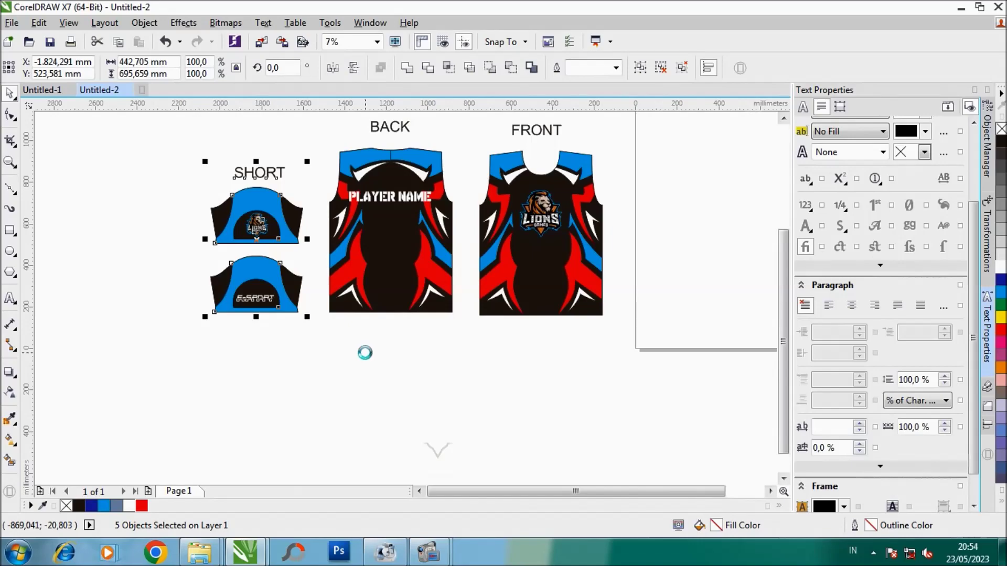